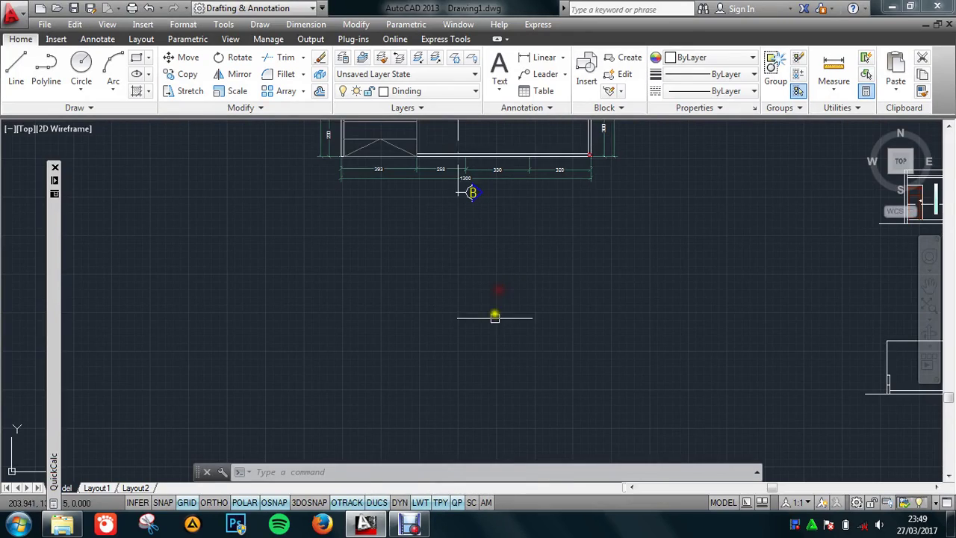
# Step: Keep Dinding as the current layer, with the plan's section A area in view
pyautogui.scroll(-2, 495, 316)
pyautogui.scroll(2, 478, 312)
pyautogui.moveTo(478, 312); pyautogui.dragTo(507, 272, button='middle')
pyautogui.scroll(3, 507, 273)
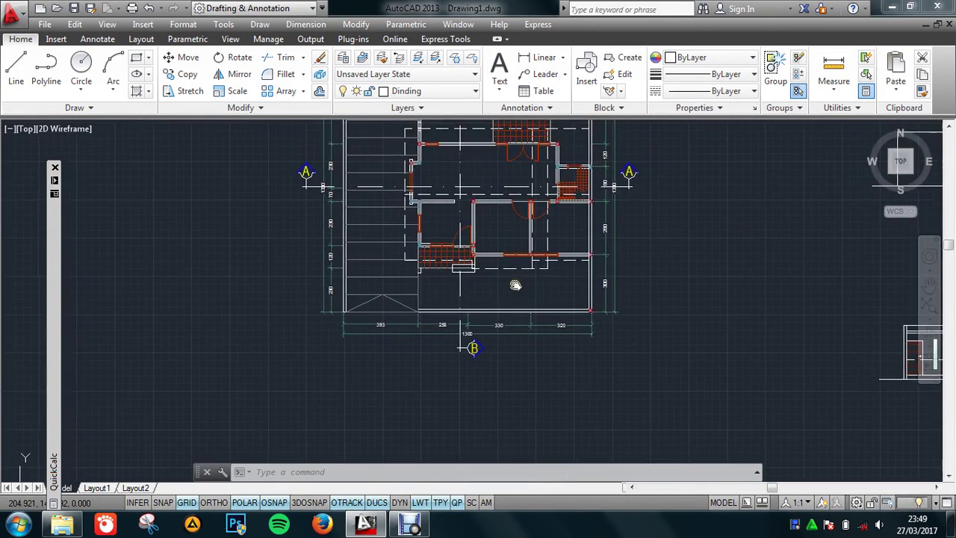
pyautogui.click(416, 91)
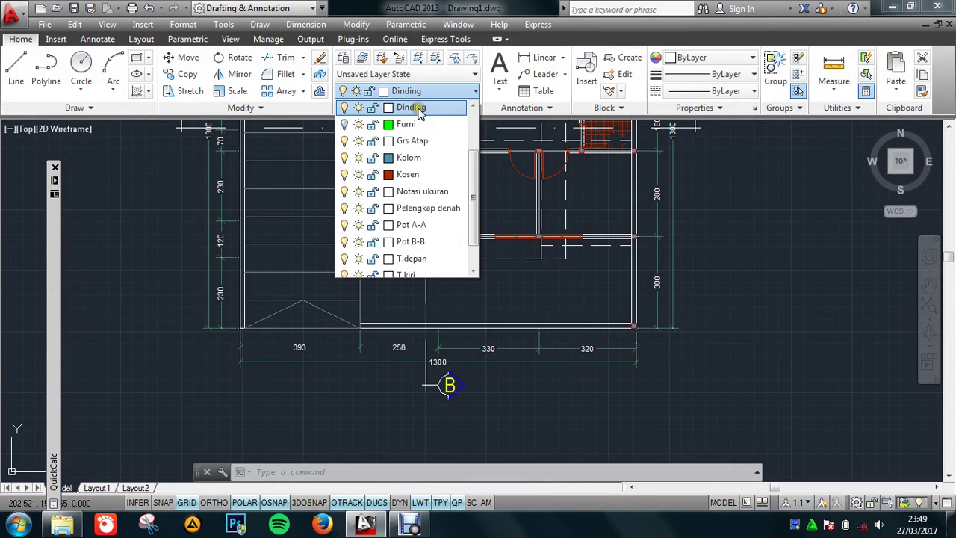
pyautogui.click(776, 268)
pyautogui.scroll(2, 598, 363)
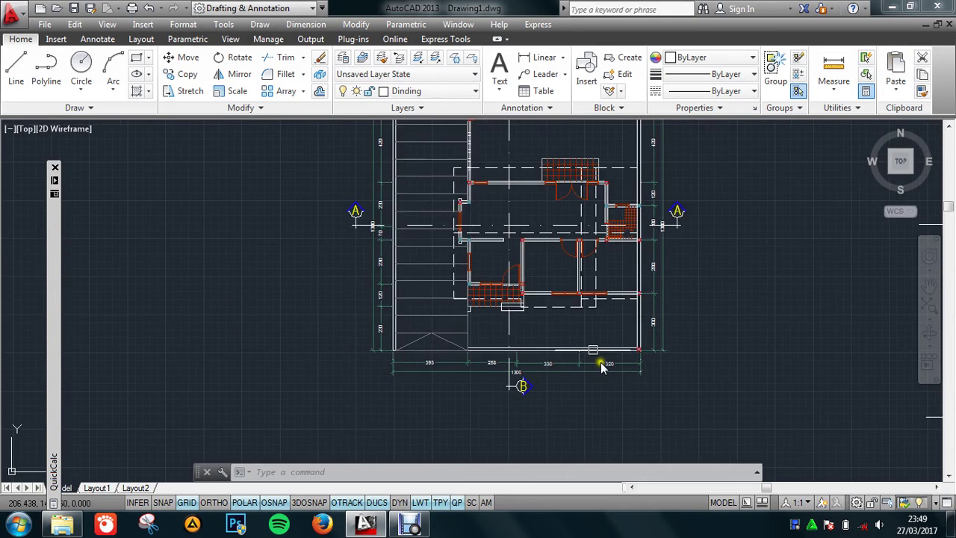
pyautogui.scroll(2, 459, 293)
pyautogui.moveTo(459, 292)
pyautogui.mouseDown(button='middle')
pyautogui.moveTo(389, 308)
pyautogui.moveTo(459, 282)
pyautogui.mouseUp(button='middle')
pyautogui.scroll(-2, 310, 299)
pyautogui.scroll(2, 371, 303)
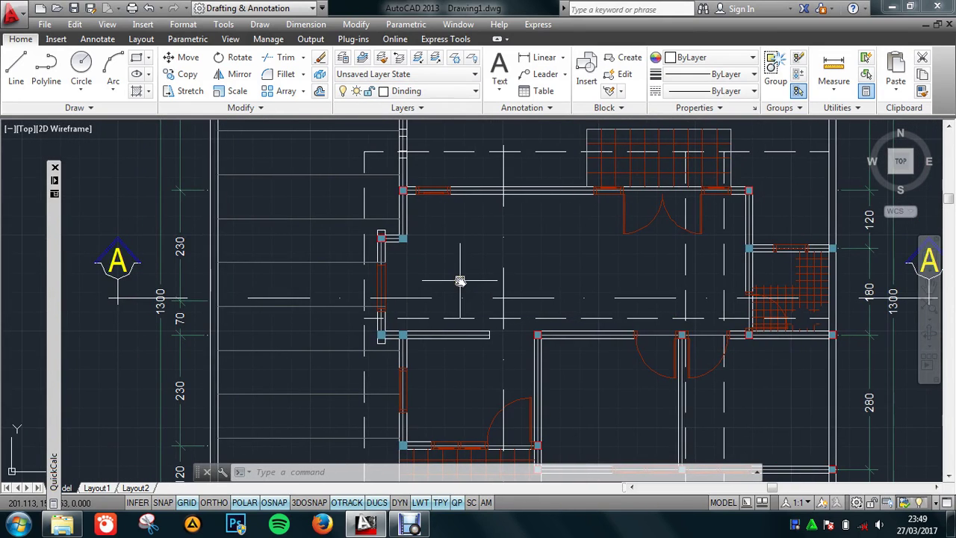
# Step: Place vertical xlines (XL) through both faces of the plan's left wall
pyautogui.write('x')
pyautogui.press('Return')
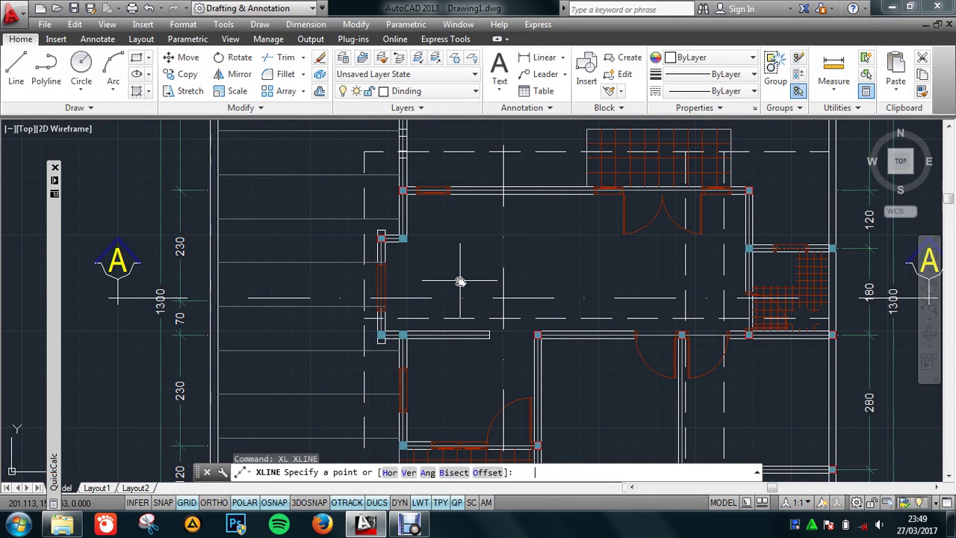
pyautogui.press('Return')
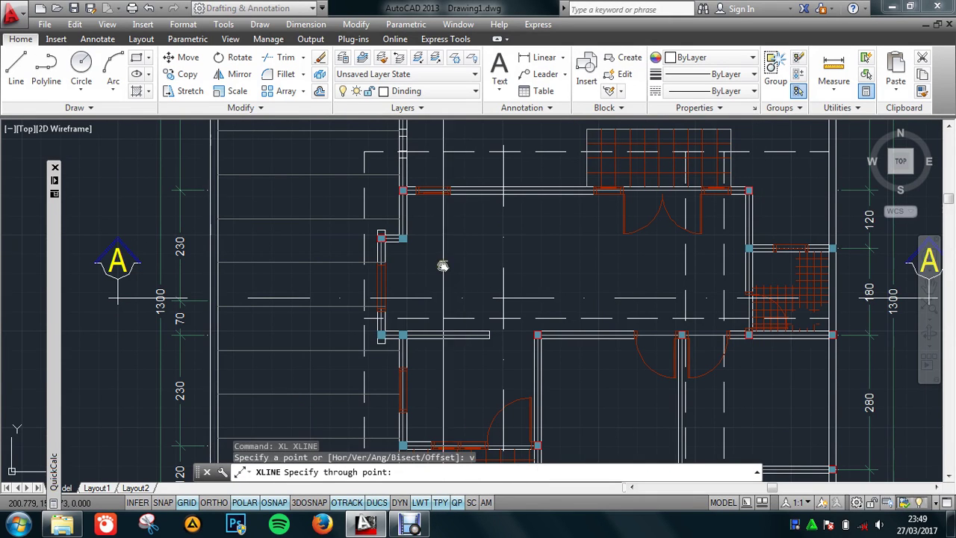
pyautogui.moveTo(440, 265); pyautogui.dragTo(352, 269, button='middle')
pyautogui.scroll(2, 311, 286)
pyautogui.scroll(2, 293, 296)
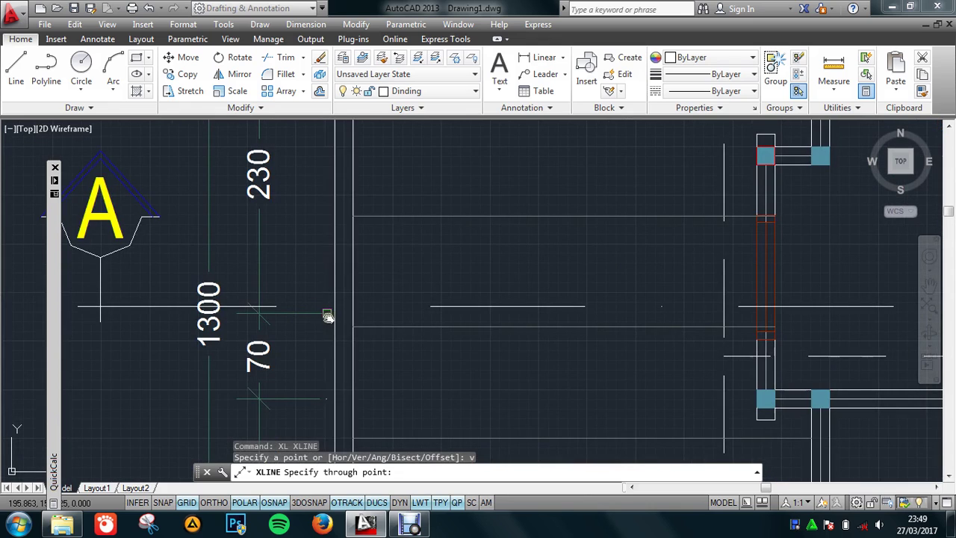
pyautogui.click(336, 312)
pyautogui.click(352, 314)
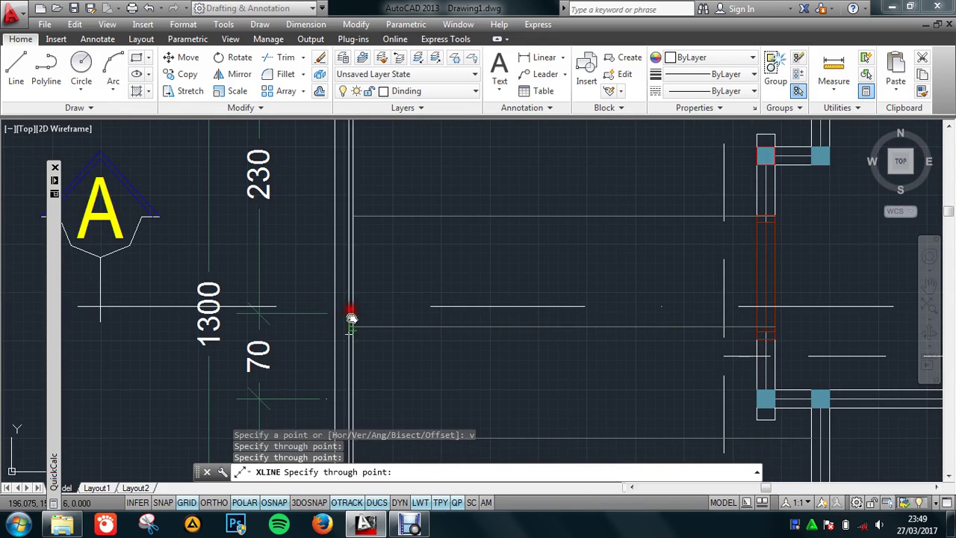
# Step: Move across the plan's remaining walls and marker A, down to the empty area below
pyautogui.scroll(-4, 352, 316)
pyautogui.moveTo(493, 354); pyautogui.dragTo(411, 331, button='middle')
pyautogui.scroll(4, 411, 331)
pyautogui.scroll(1, 442, 316)
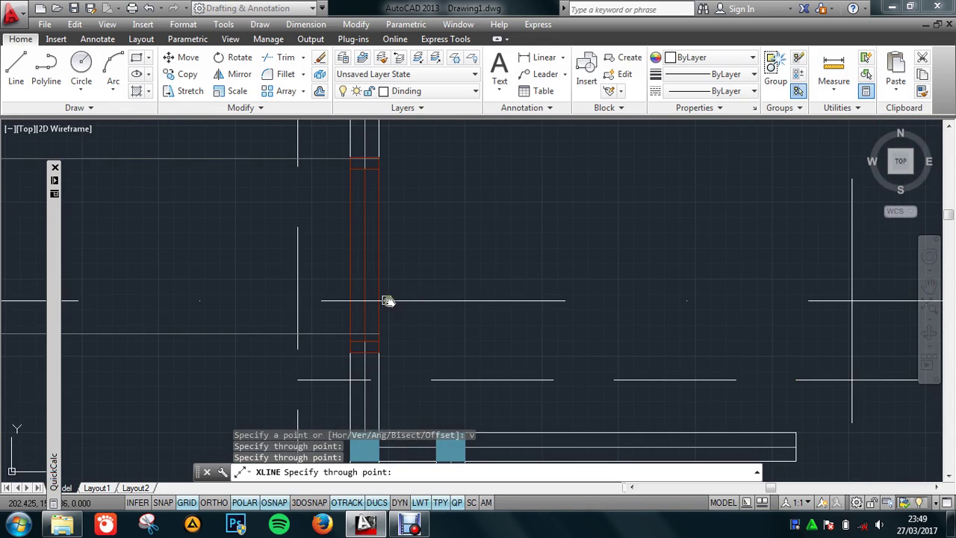
pyautogui.scroll(-4, 350, 261)
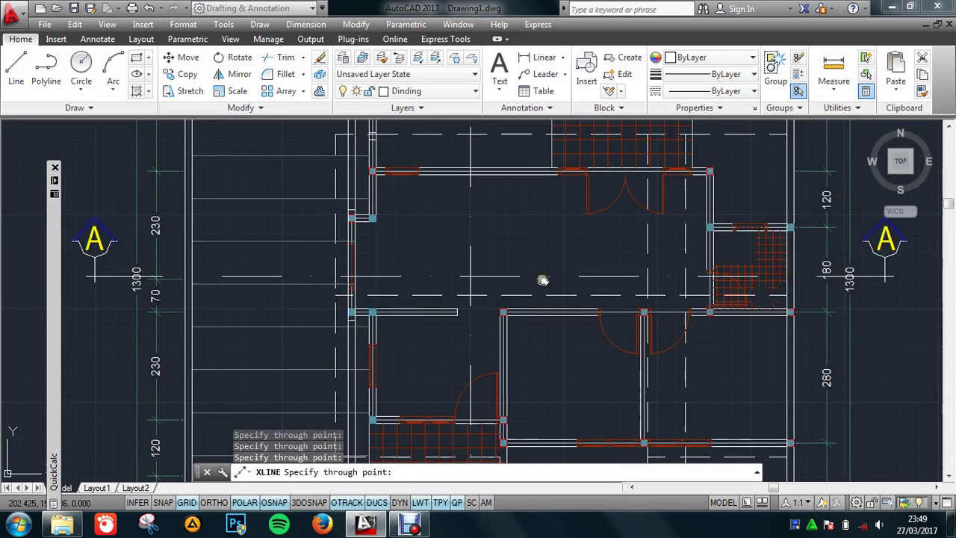
pyautogui.moveTo(544, 277); pyautogui.dragTo(406, 282, button='middle')
pyautogui.scroll(3, 505, 281)
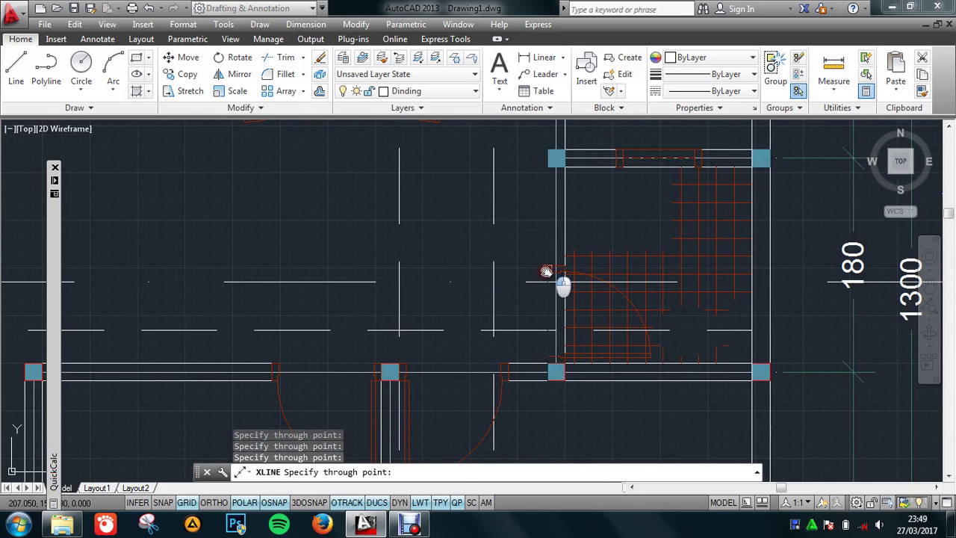
pyautogui.moveTo(546, 270); pyautogui.dragTo(572, 257, button='middle')
pyautogui.scroll(2, 559, 273)
pyautogui.scroll(-5, 573, 291)
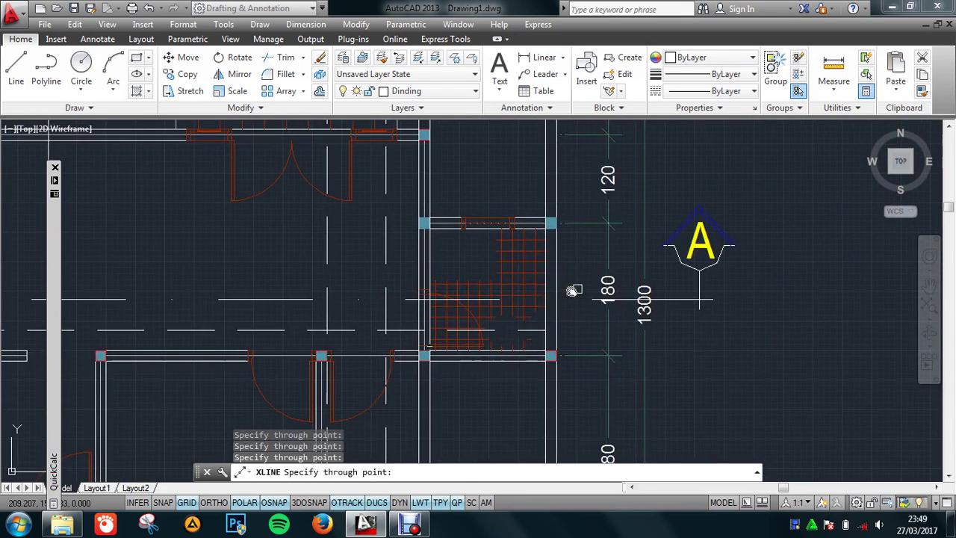
pyautogui.scroll(2, 572, 290)
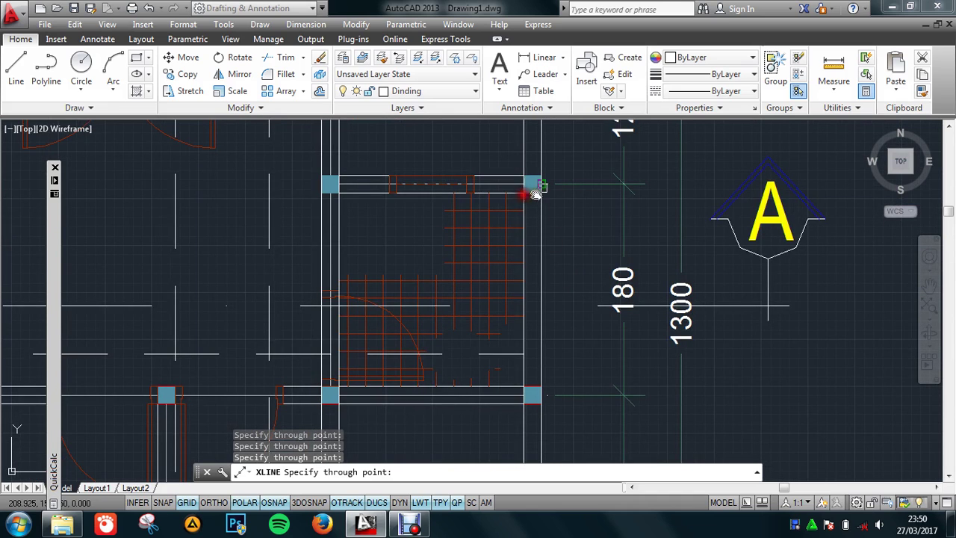
pyautogui.scroll(-5, 535, 193)
pyautogui.scroll(1, 544, 316)
pyautogui.scroll(2, 489, 316)
pyautogui.moveTo(489, 316)
pyautogui.mouseDown(button='middle')
pyautogui.moveTo(494, 337)
pyautogui.moveTo(493, 268)
pyautogui.mouseUp(button='middle')
pyautogui.moveTo(466, 373); pyautogui.dragTo(481, 329, button='middle')
# Step: Place a horizontal xline below the plan as the ground line
pyautogui.write('x1')
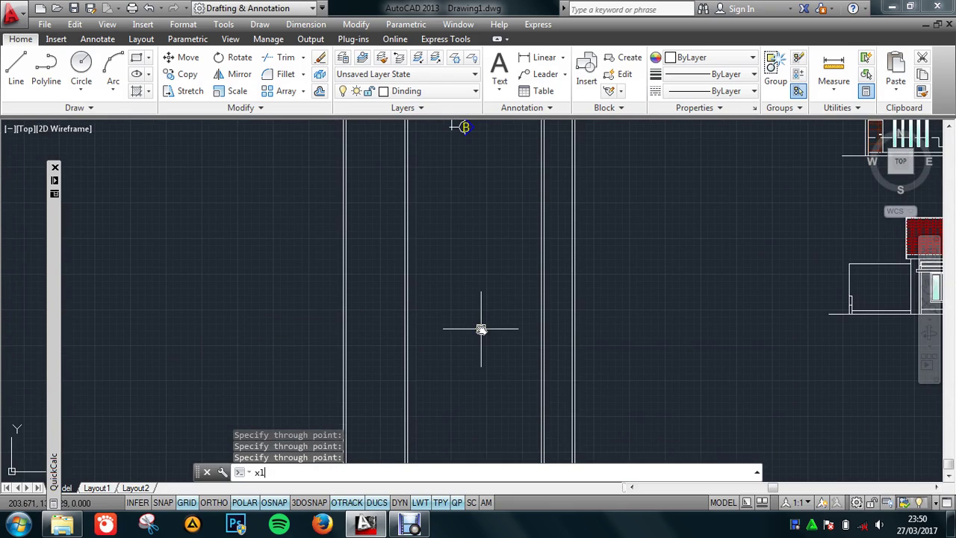
pyautogui.press('Return')
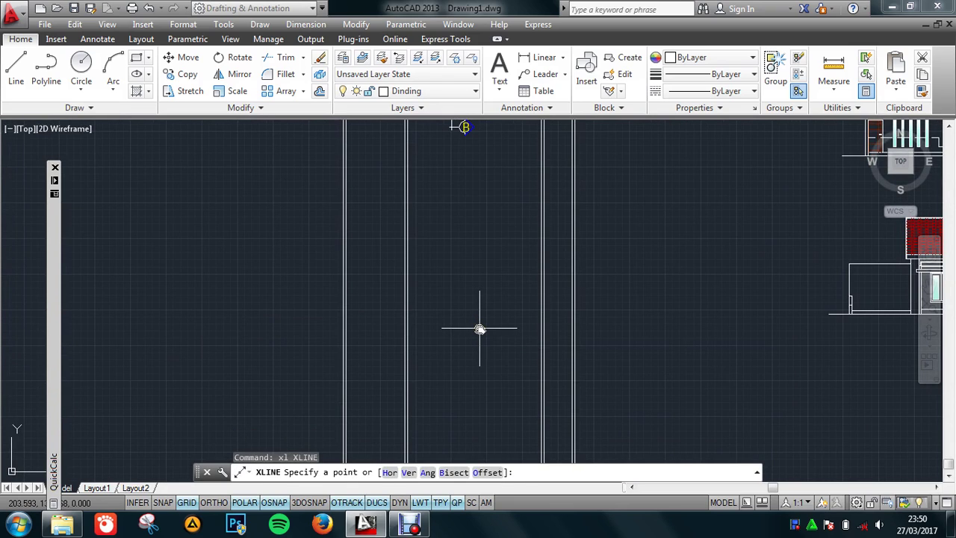
pyautogui.write('h')
pyautogui.press('Return')
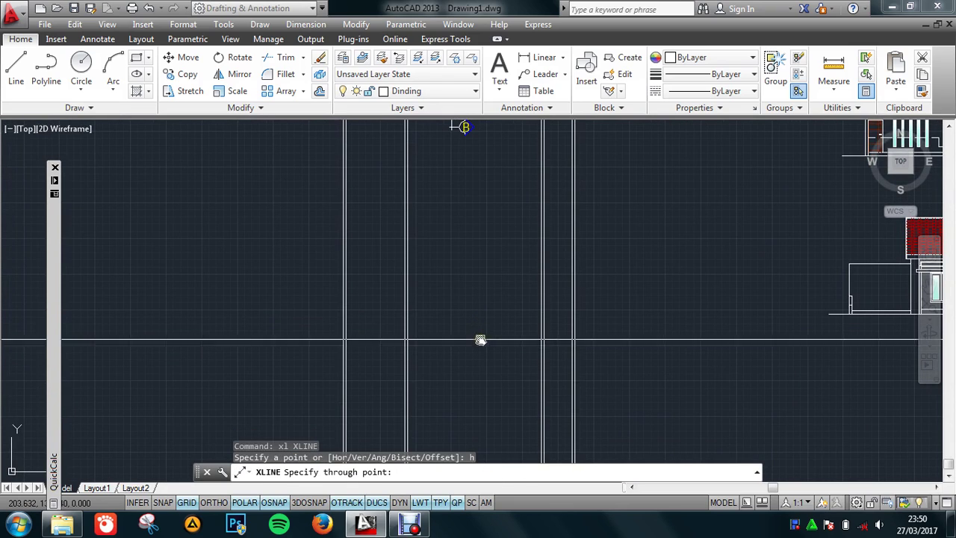
pyautogui.click(483, 327)
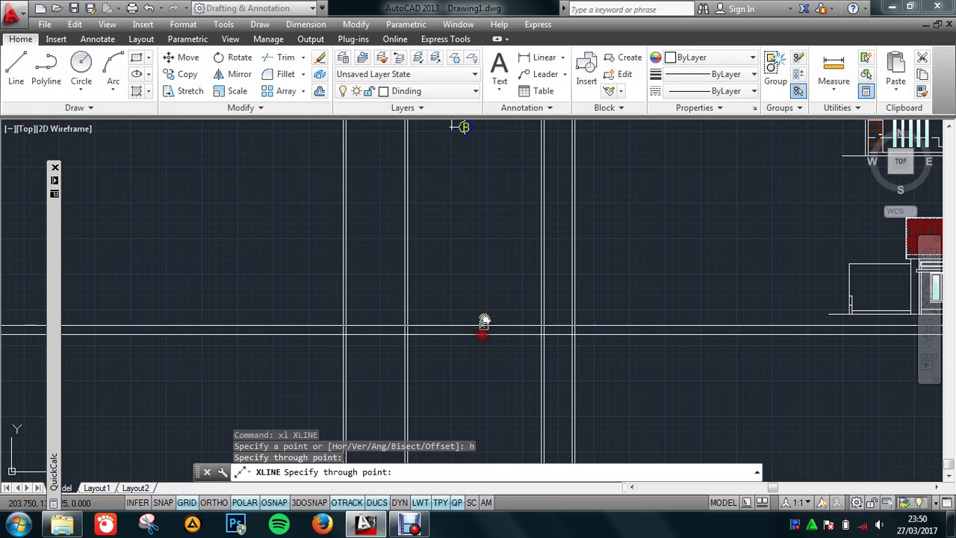
pyautogui.press('Escape')
pyautogui.moveTo(483, 313); pyautogui.dragTo(486, 280, button='middle')
# Step: Trim the vertical xlines below the ground line using a crossing window
pyautogui.write('tr')
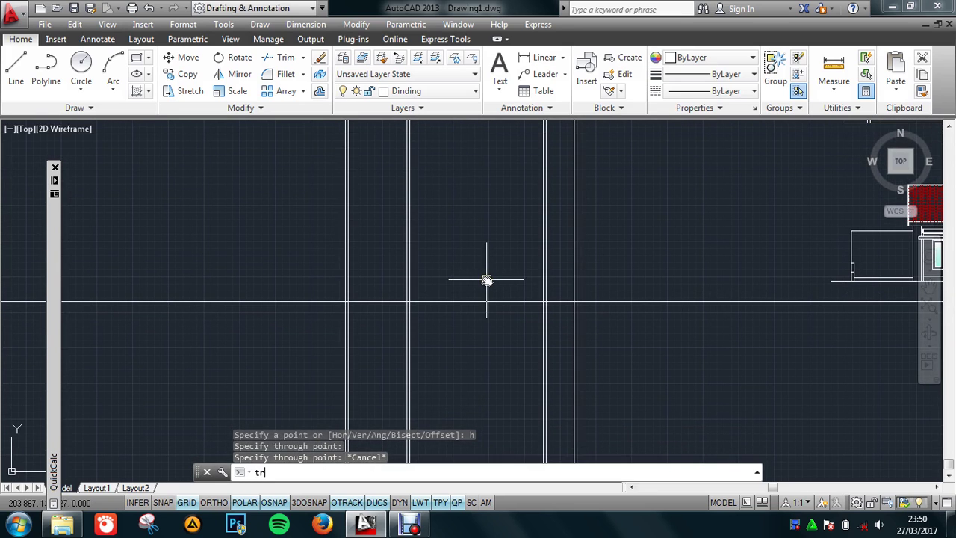
pyautogui.press('Return')
pyautogui.click(486, 301)
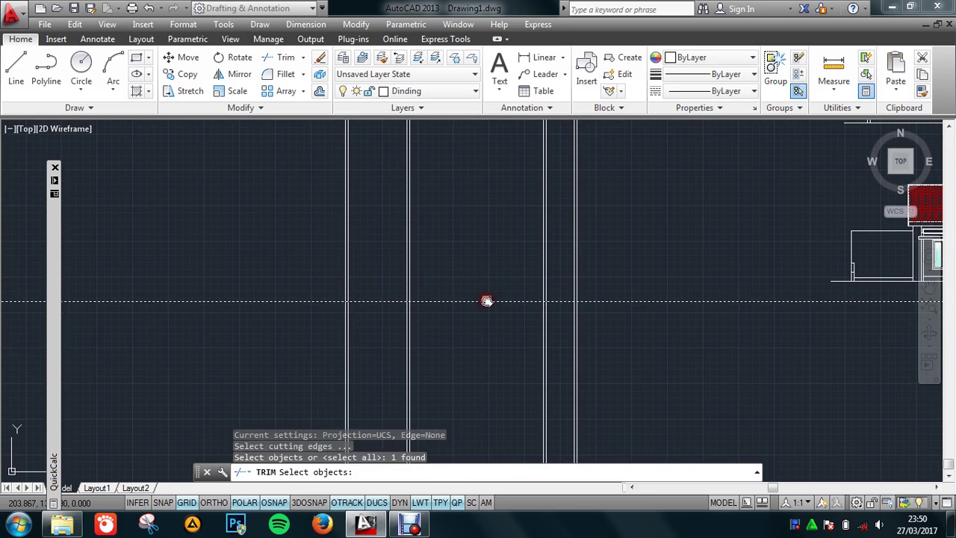
pyautogui.press('Return')
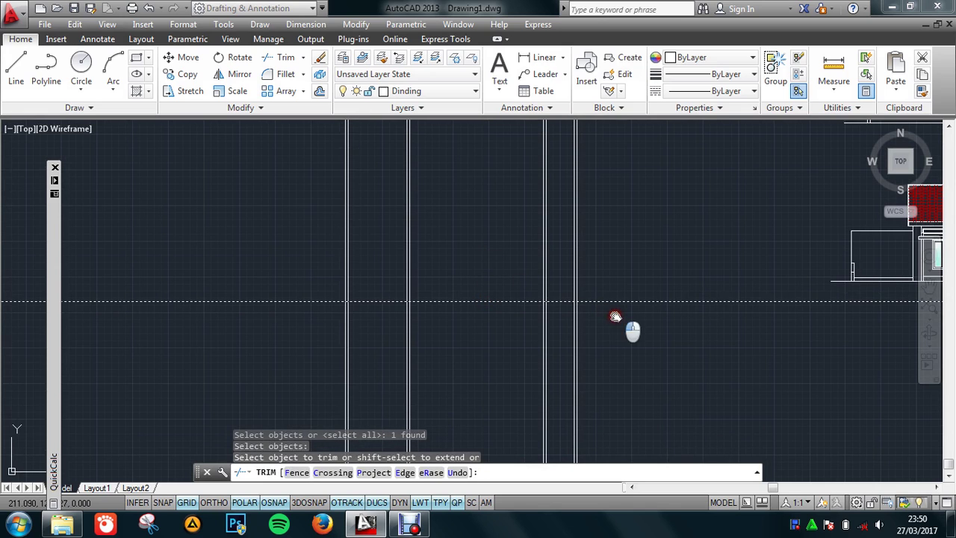
pyautogui.click(615, 316)
pyautogui.click(282, 363)
pyautogui.press('Escape')
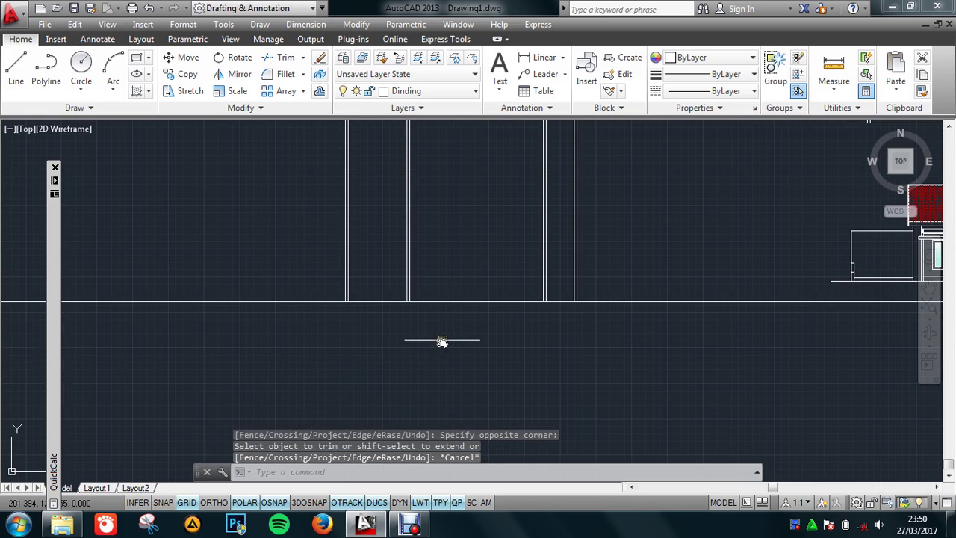
pyautogui.scroll(-5, 448, 336)
pyautogui.scroll(3, 461, 323)
pyautogui.scroll(-3, 463, 322)
pyautogui.moveTo(467, 324); pyautogui.dragTo(482, 351, button='middle')
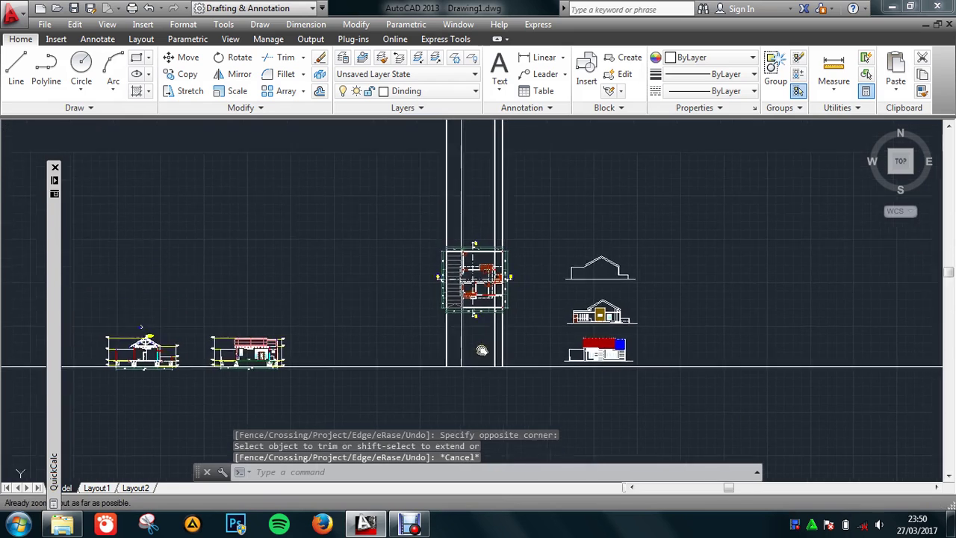
pyautogui.scroll(3, 486, 358)
pyautogui.scroll(2, 451, 297)
# Step: Draw a 1 × 0.2 footing rectangle (@1,0.2) beneath the ground line
pyautogui.moveTo(463, 292)
pyautogui.mouseDown(button='middle')
pyautogui.moveTo(372, 270)
pyautogui.moveTo(416, 296)
pyautogui.mouseUp(button='middle')
pyautogui.write('rec')
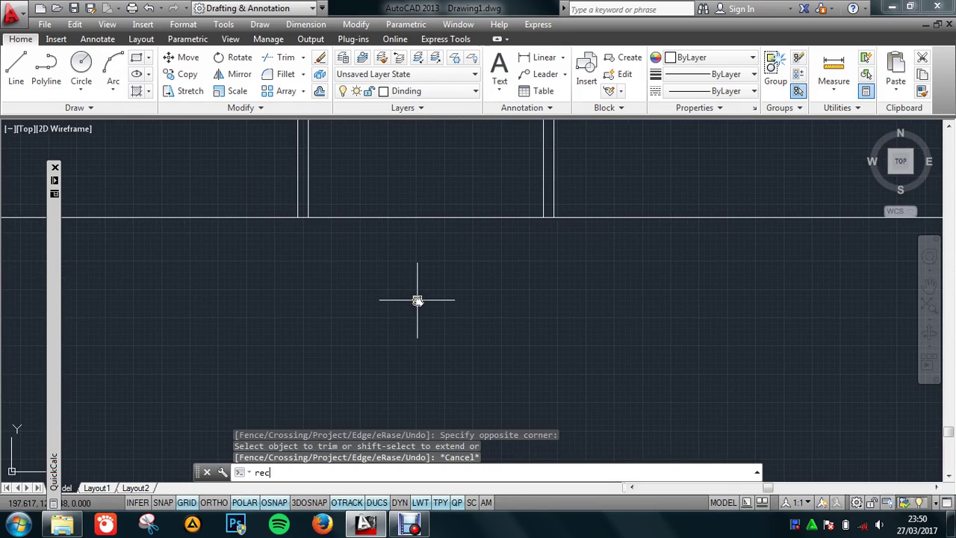
pyautogui.press('Return')
pyautogui.click(404, 355)
pyautogui.write('@1,0.2')
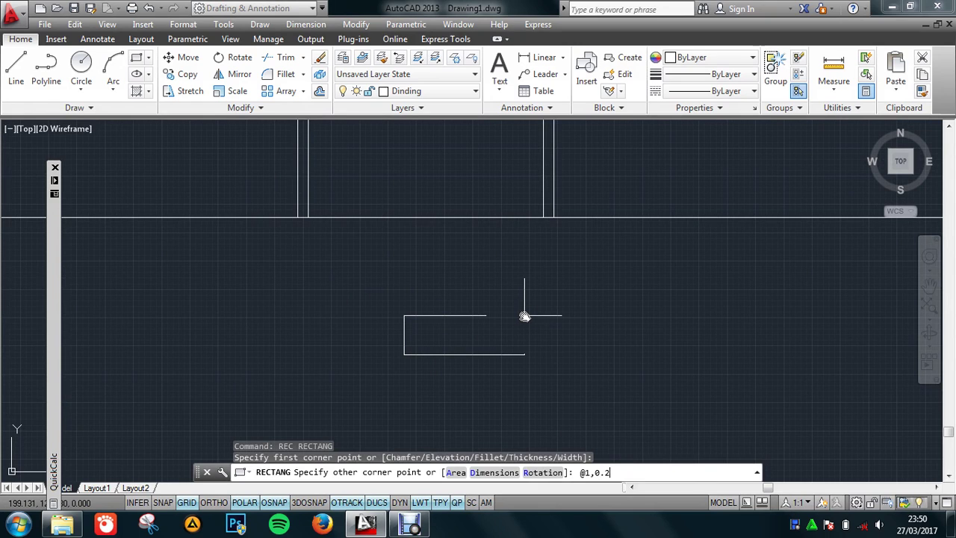
pyautogui.press('Return')
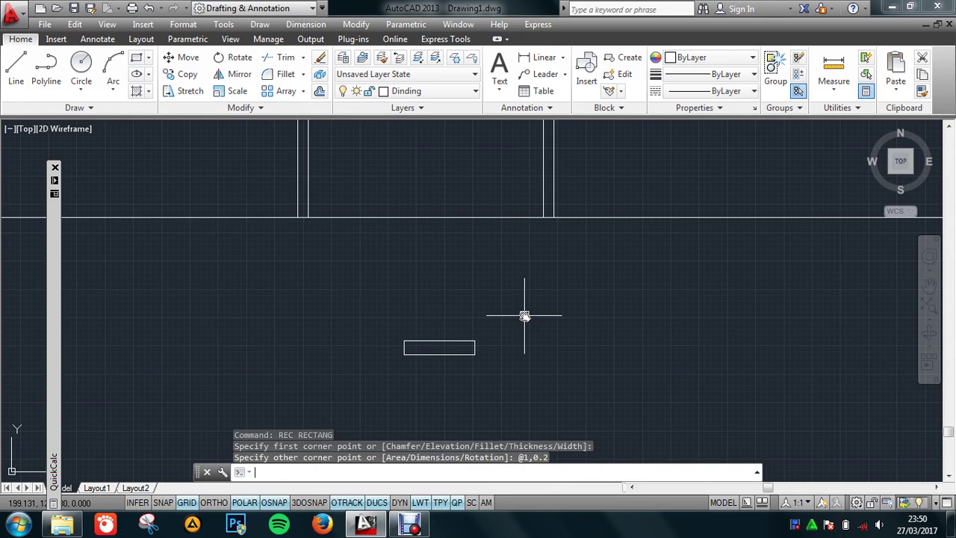
pyautogui.scroll(2, 524, 316)
pyautogui.scroll(2, 458, 326)
pyautogui.scroll(-1, 455, 256)
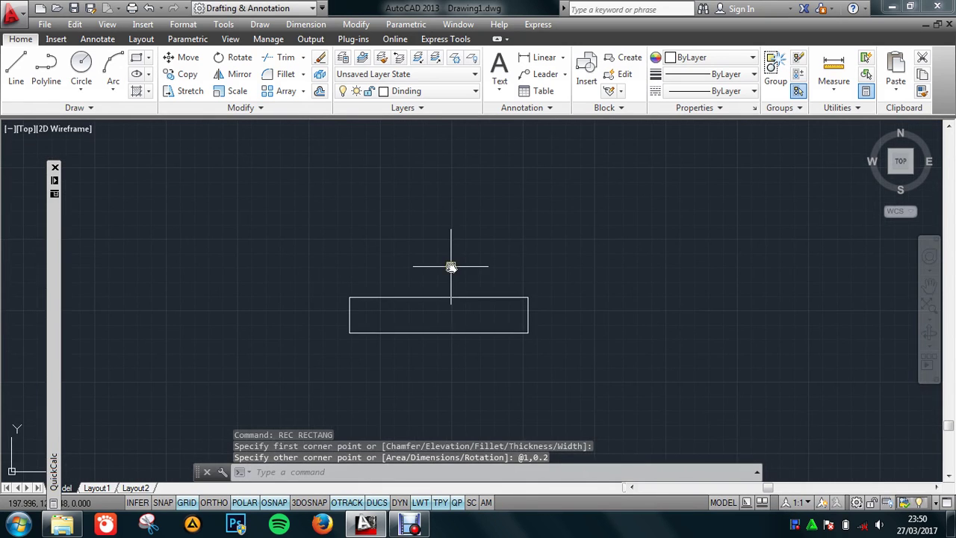
# Step: Draw a 0.8-long horizontal base line above the footing
pyautogui.write('L')
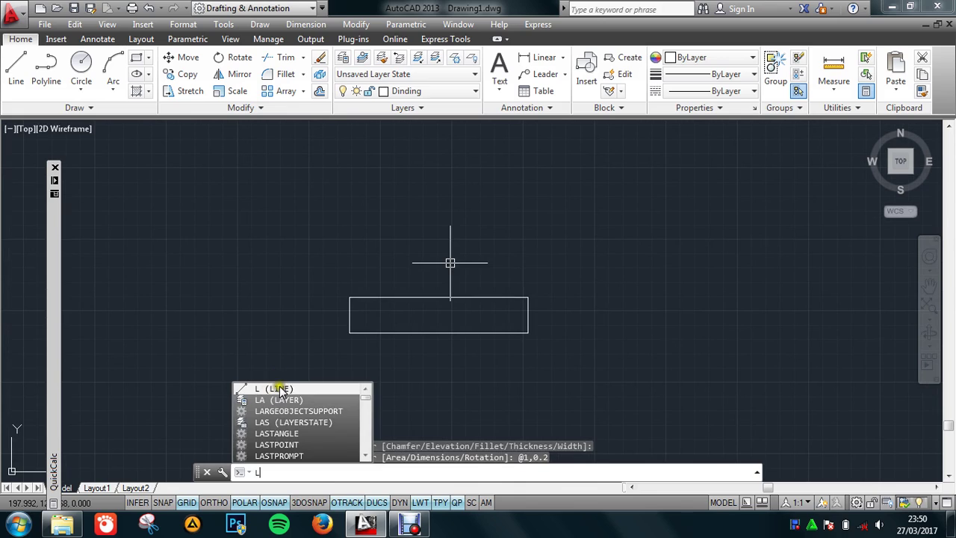
pyautogui.click(278, 388)
pyautogui.click(382, 264)
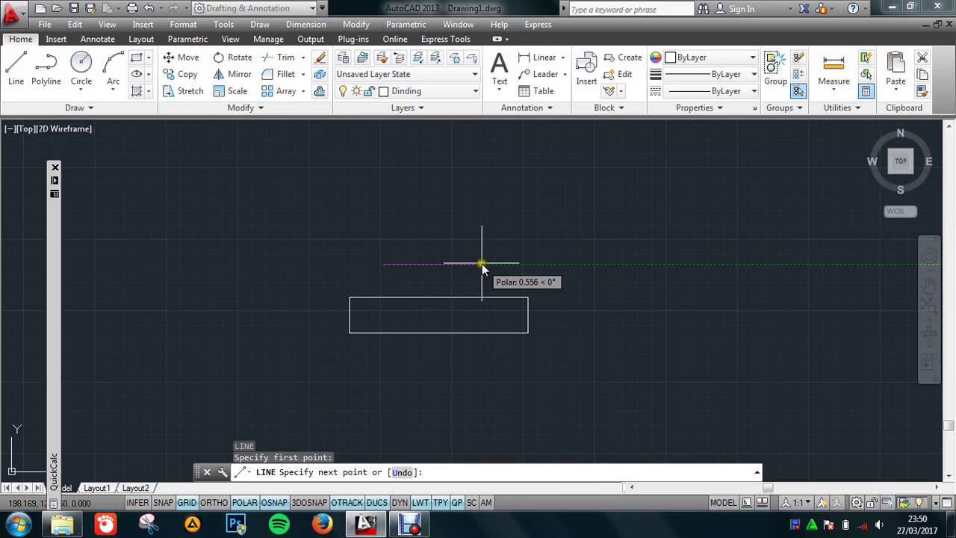
pyautogui.write('0.8')
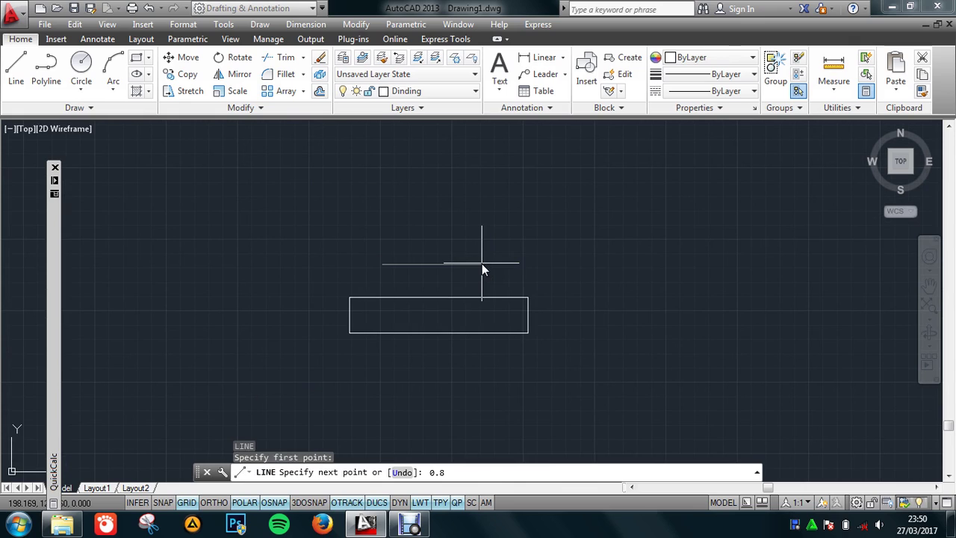
pyautogui.press('Return')
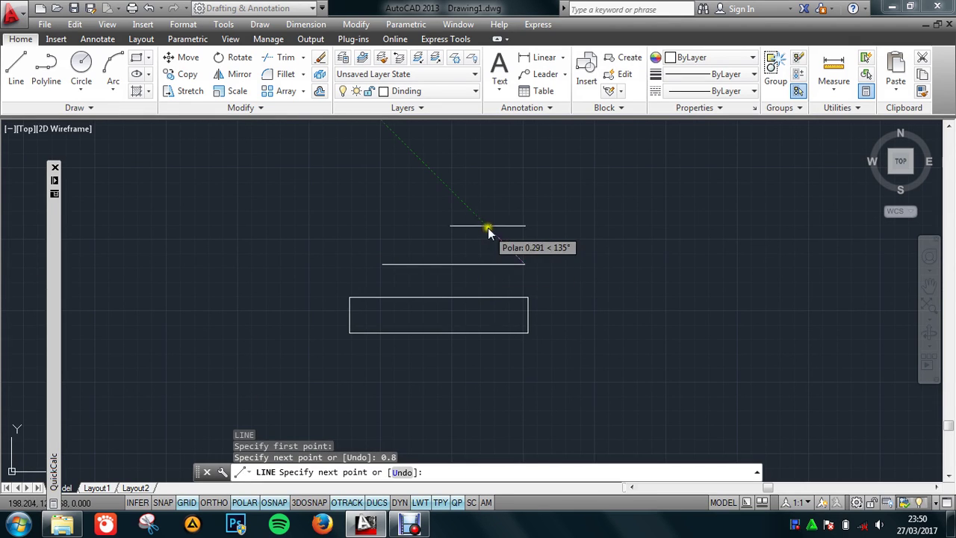
pyautogui.press('Return')
pyautogui.moveTo(488, 229); pyautogui.dragTo(458, 309, button='middle')
# Step: Draw a 0.8 vertical centre line up from the base line's midpoint
pyautogui.press('Return')
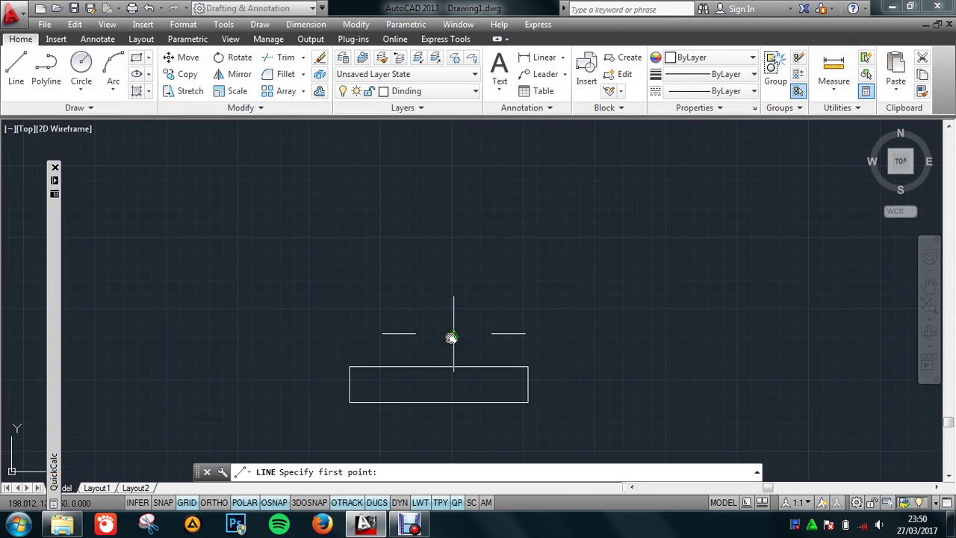
pyautogui.click(453, 334)
pyautogui.write('0.8')
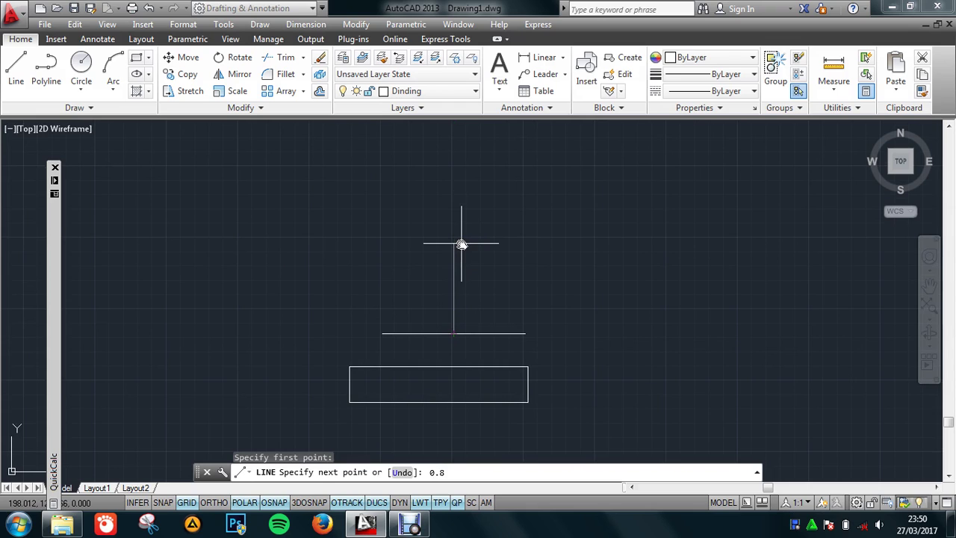
pyautogui.press('Return')
pyautogui.moveTo(461, 242); pyautogui.dragTo(456, 281, button='middle')
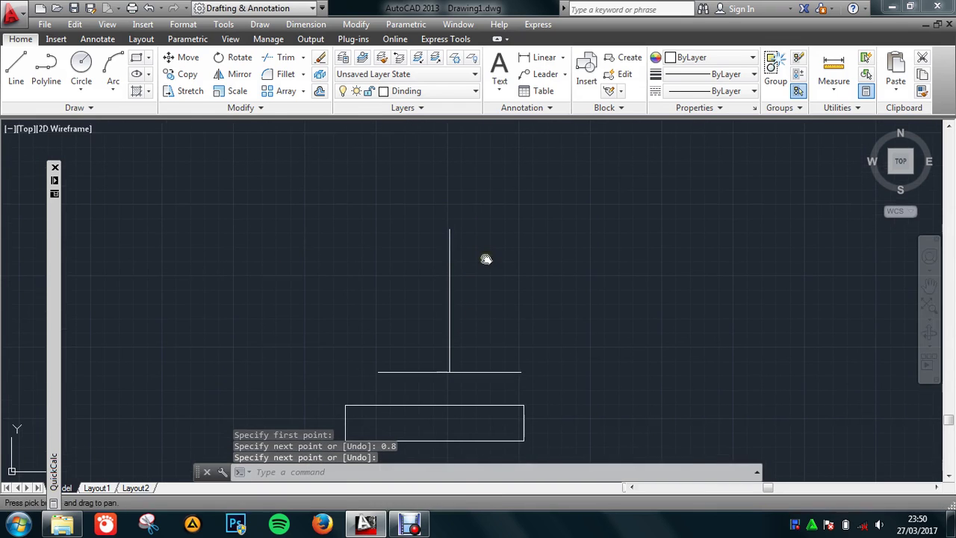
pyautogui.press('Return')
pyautogui.press('Return')
# Step: Draw a 0.3 top line and move it to centre on the vertical line's top
pyautogui.click(449, 228)
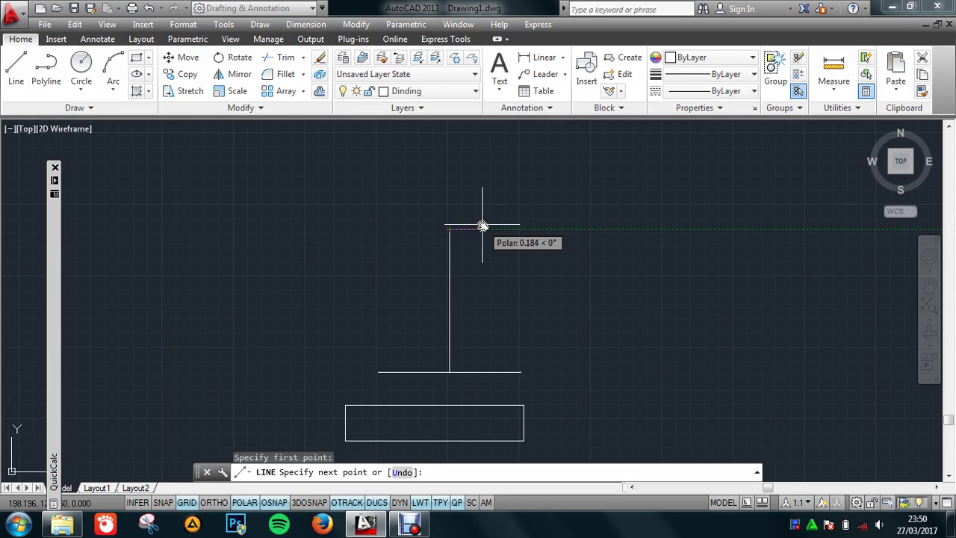
pyautogui.write('0.3')
pyautogui.press('Return')
pyautogui.press('Return')
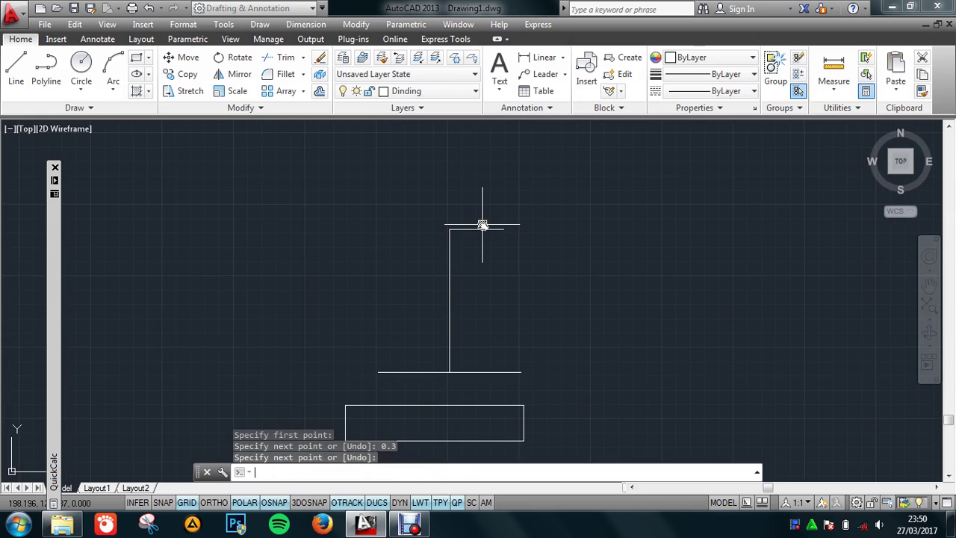
pyautogui.moveTo(491, 199); pyautogui.dragTo(509, 166, button='middle')
pyautogui.write('m')
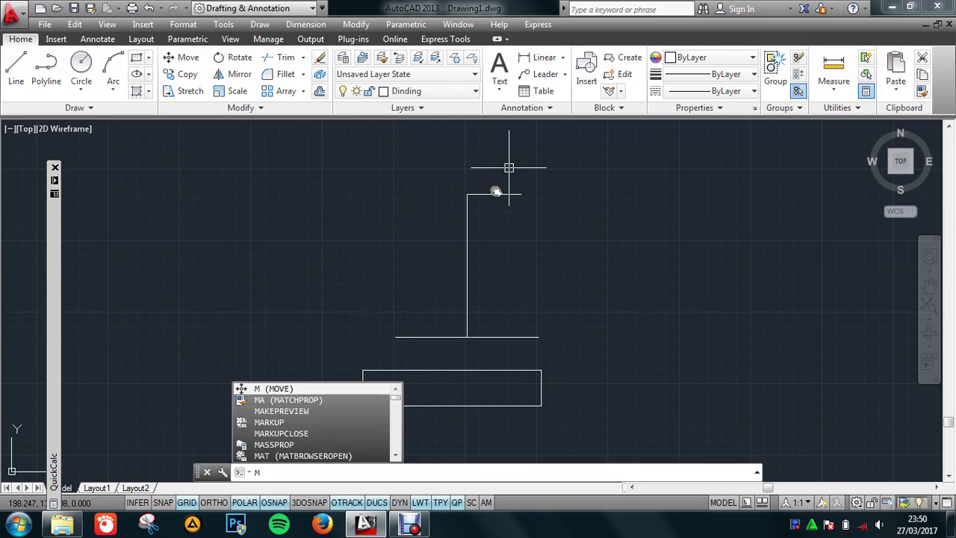
pyautogui.press('Return')
pyautogui.click(499, 197)
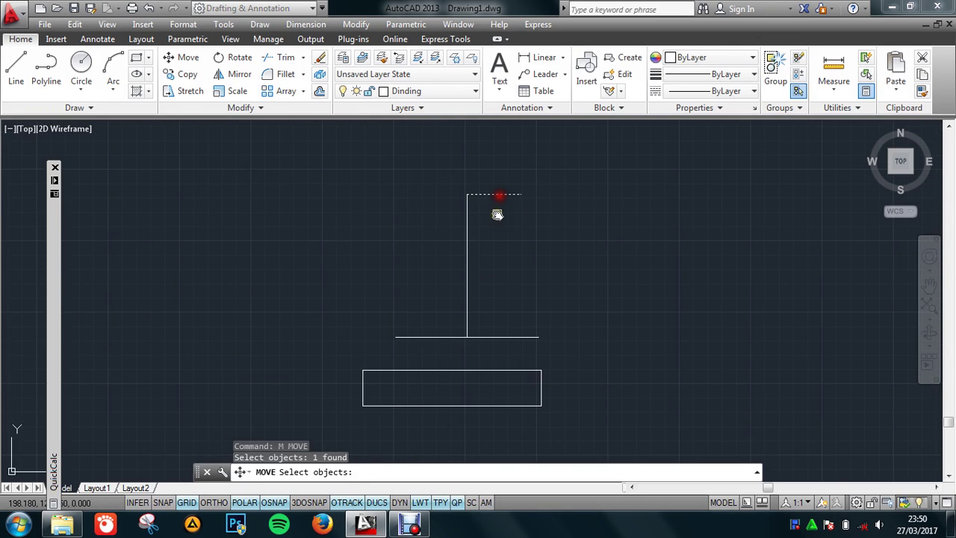
pyautogui.press('Return')
pyautogui.click(493, 196)
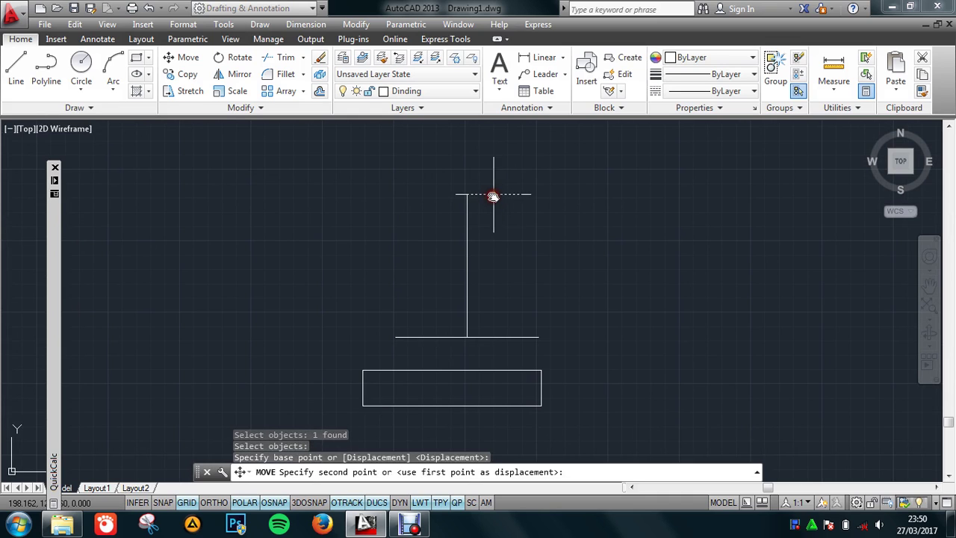
pyautogui.click(467, 195)
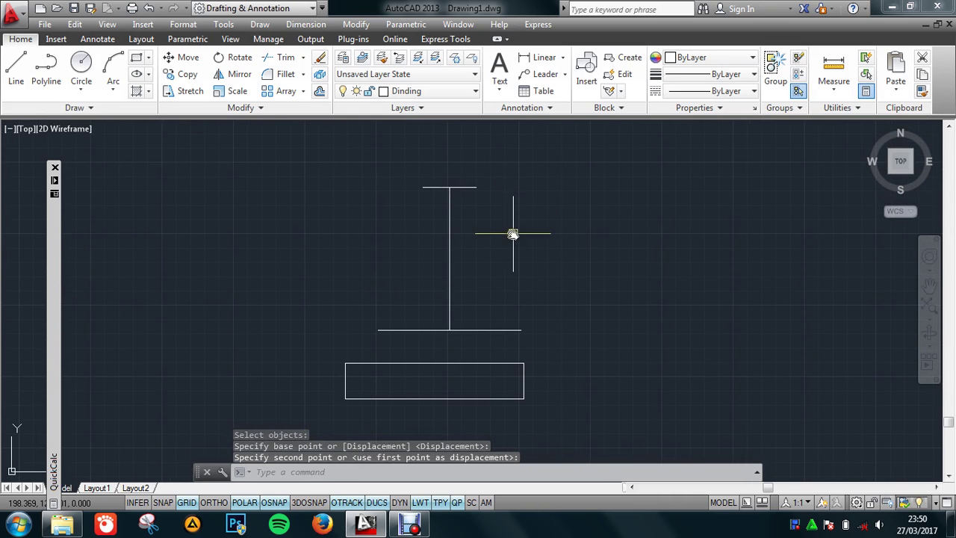
# Step: Draw the right and left sloping sides joining the top line's ends to the base line's ends
pyautogui.write('1')
pyautogui.press('Return')
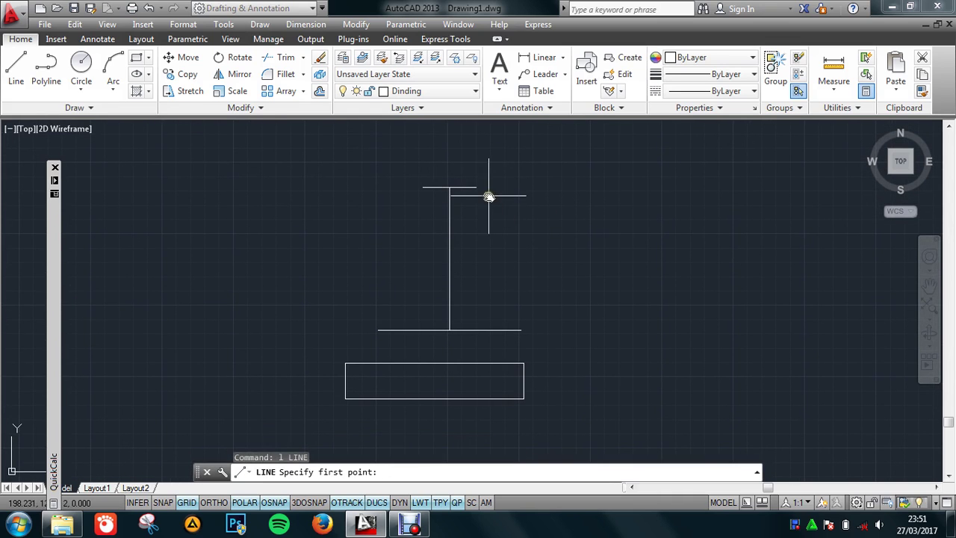
pyautogui.click(477, 187)
pyautogui.click(519, 326)
pyautogui.press('Return')
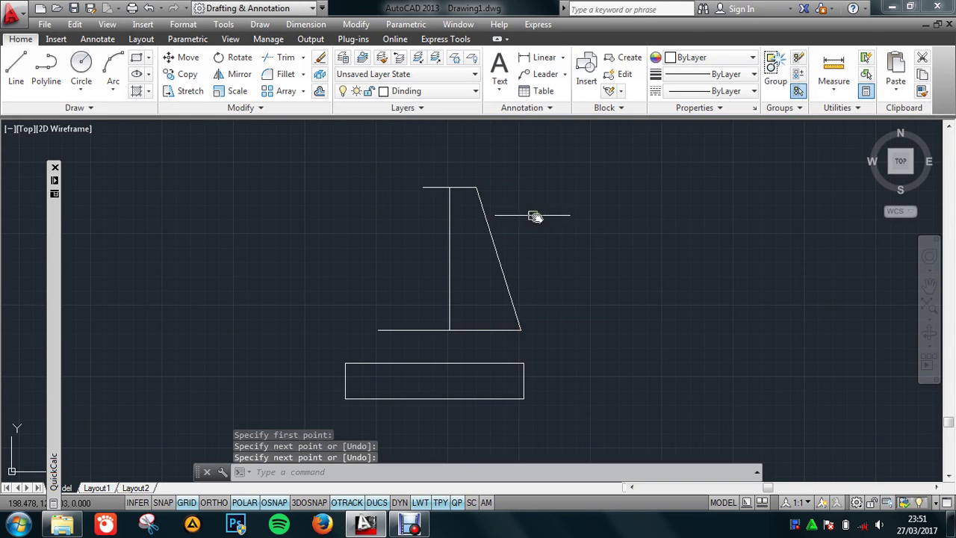
pyautogui.press('Return')
pyautogui.click(423, 189)
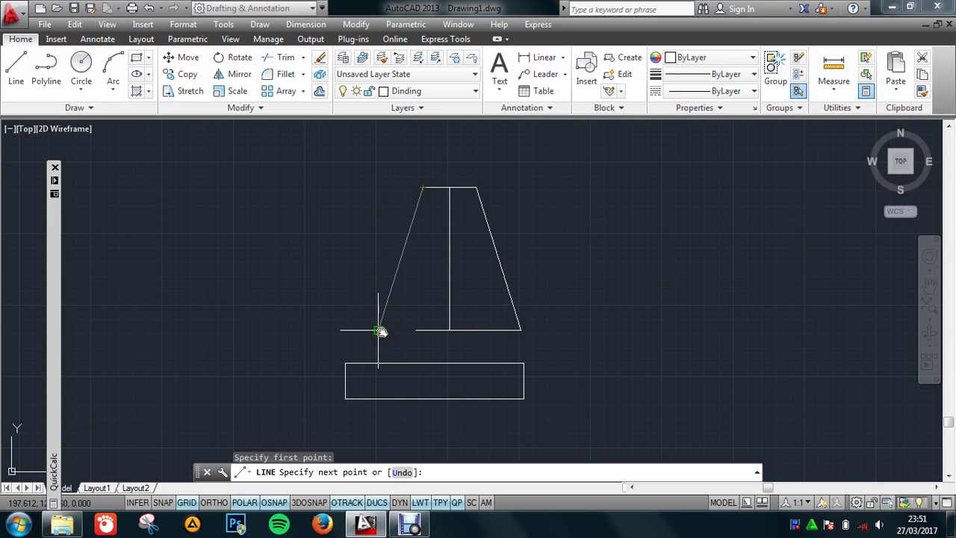
pyautogui.click(379, 329)
pyautogui.press('Return')
pyautogui.moveTo(538, 270); pyautogui.dragTo(538, 302, button='middle')
pyautogui.write('re')
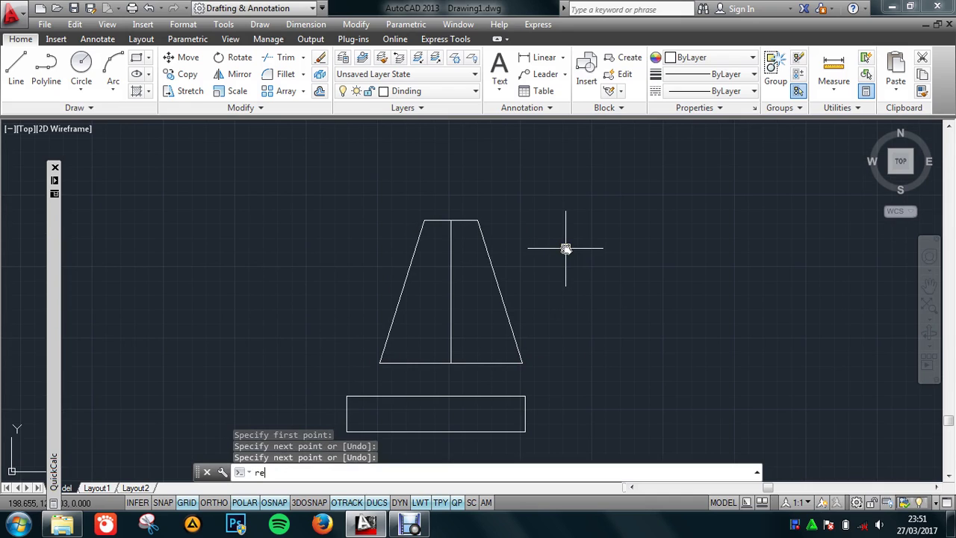
pyautogui.press('Return')
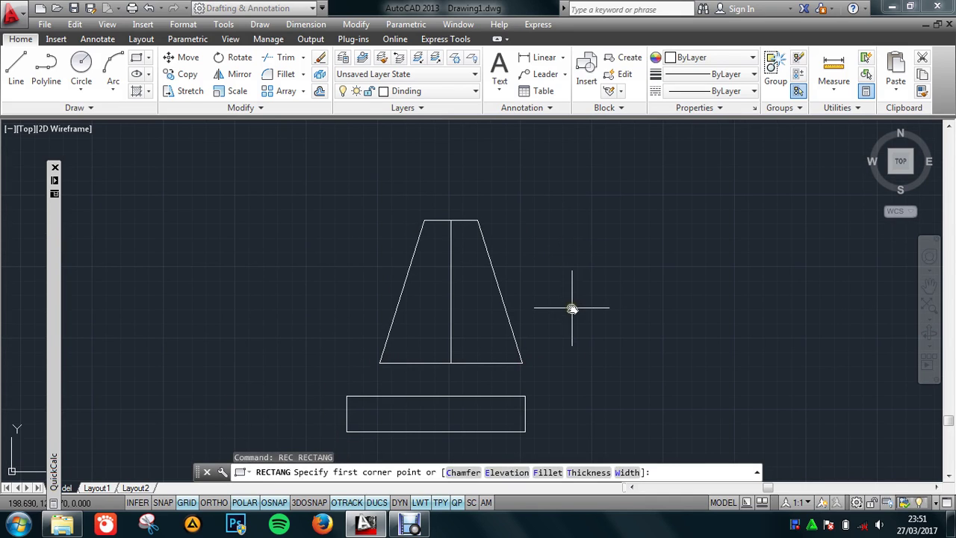
# Step: Draw a 0.15 × 0.2 rectangle right of the column and colour it blue
pyautogui.click(572, 307)
pyautogui.write('@0.15,0.2')
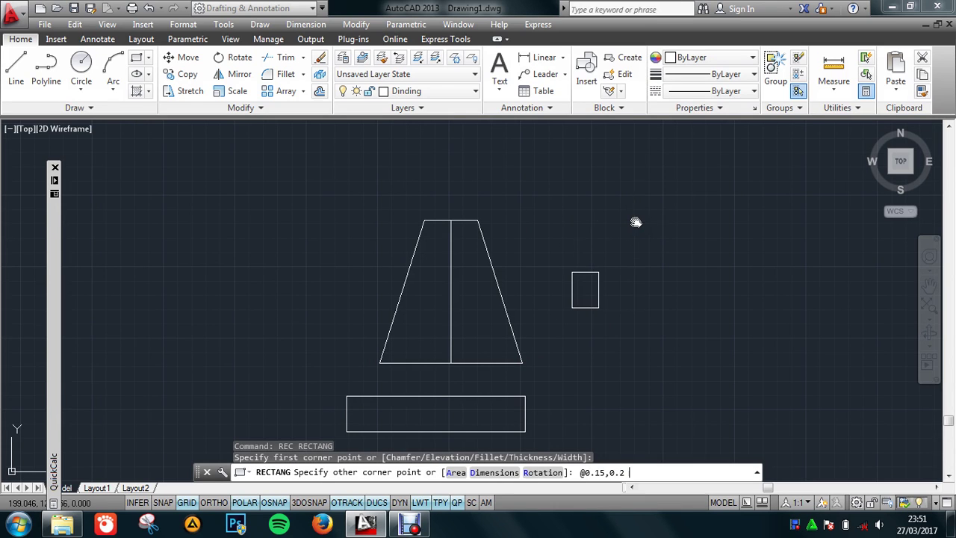
pyautogui.press('Return')
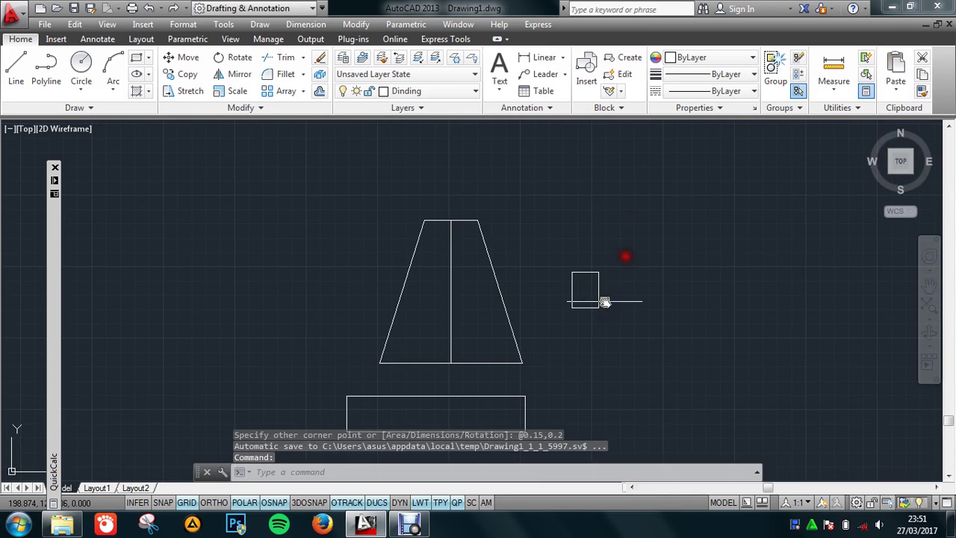
pyautogui.click(605, 298)
pyautogui.click(579, 333)
pyautogui.click(726, 275)
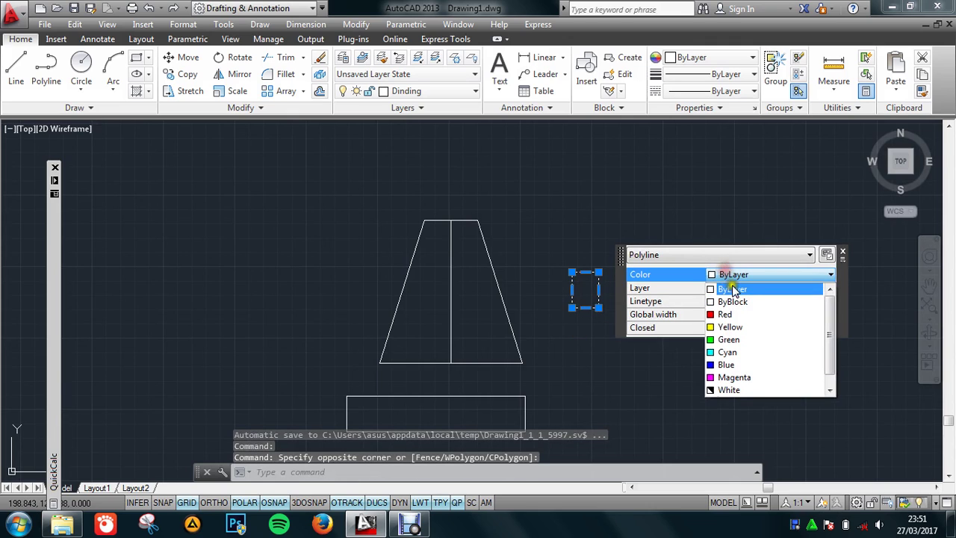
pyautogui.click(736, 365)
pyautogui.press('Escape')
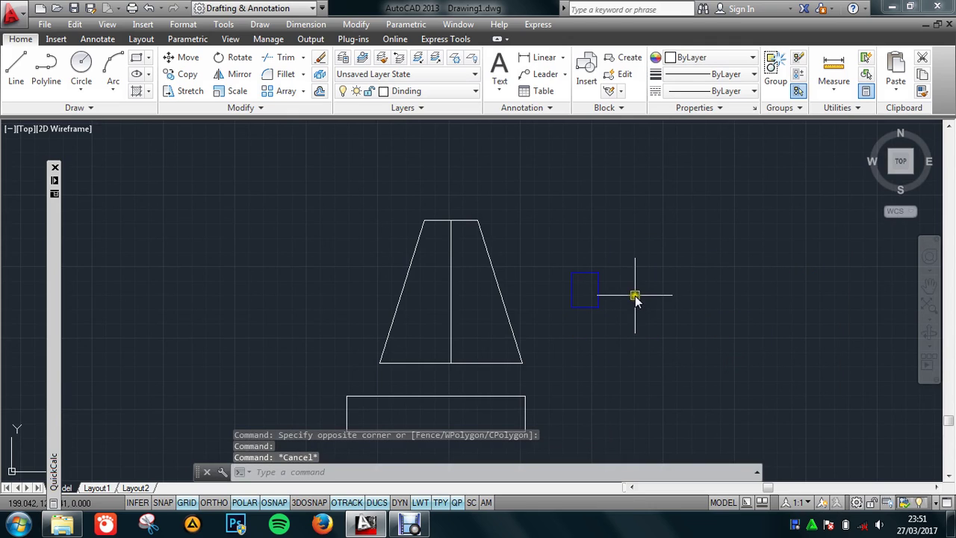
# Step: Start moving the blue rectangle, selecting it with a window
pyautogui.write('m')
pyautogui.press('Return')
pyautogui.click(640, 277)
pyautogui.click(570, 329)
# Step: Move the blue rectangle from its bottom midpoint onto the column's top midpoint
pyautogui.press('Return')
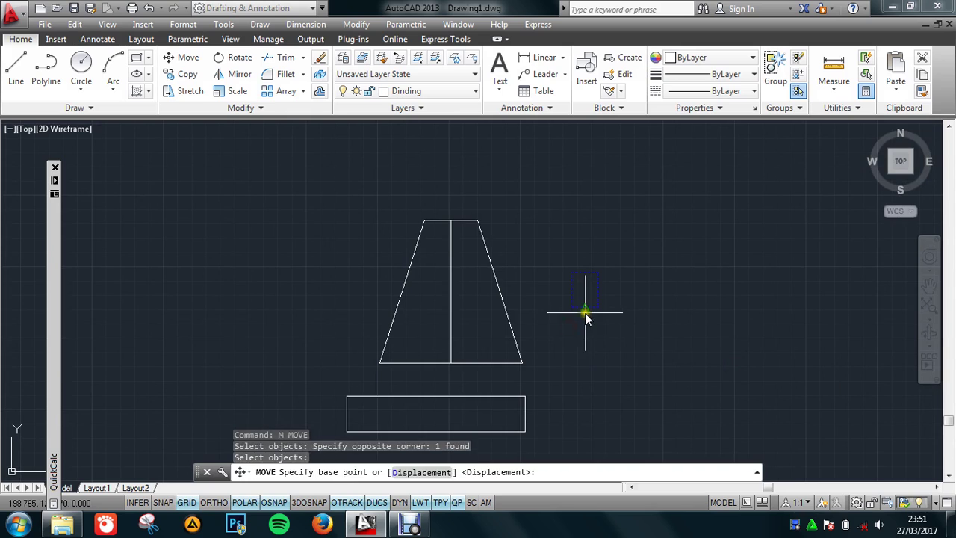
pyautogui.click(585, 311)
pyautogui.click(455, 218)
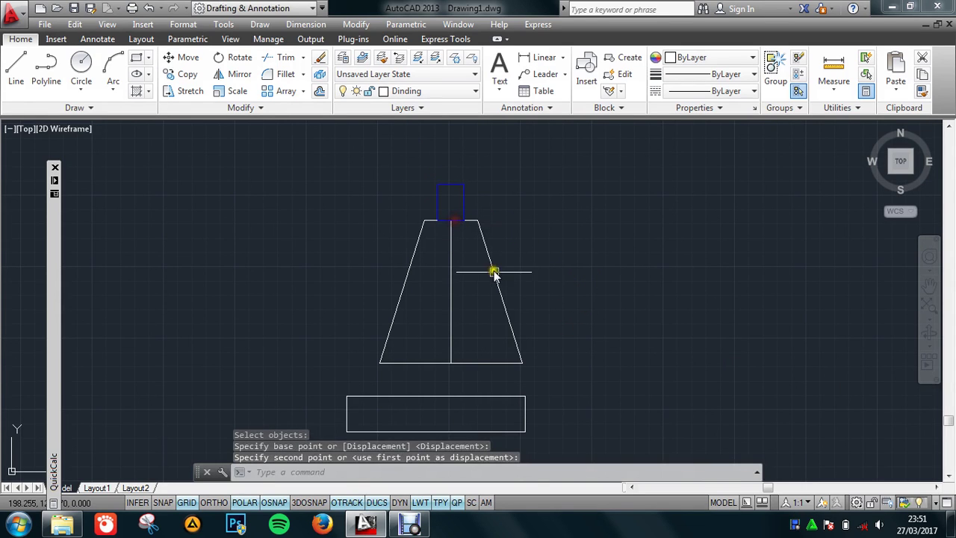
pyautogui.press('Return')
pyautogui.press('Escape')
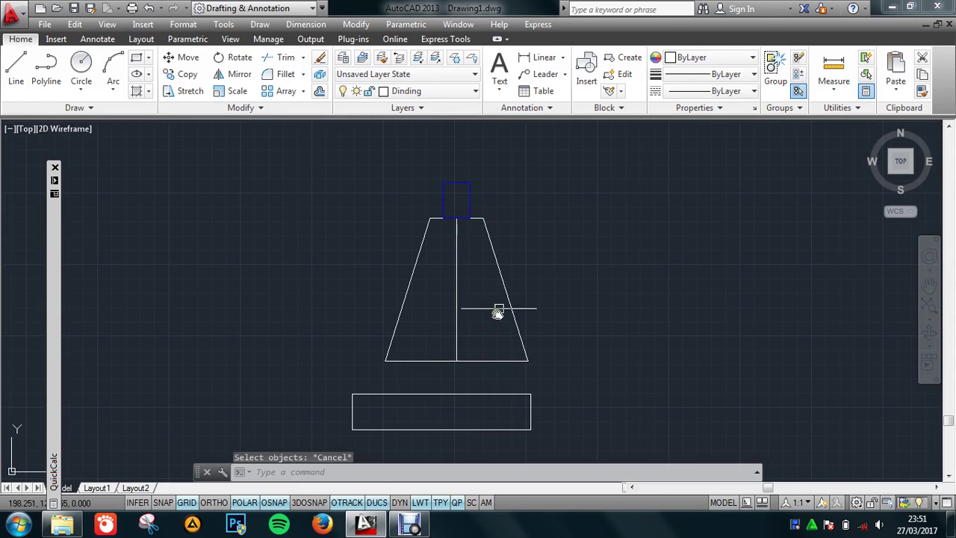
# Step: Seat the tapered column on top of the footing and erase its vertical centre line
pyautogui.write('m')
pyautogui.press('Return')
pyautogui.click(516, 171)
pyautogui.click(461, 239)
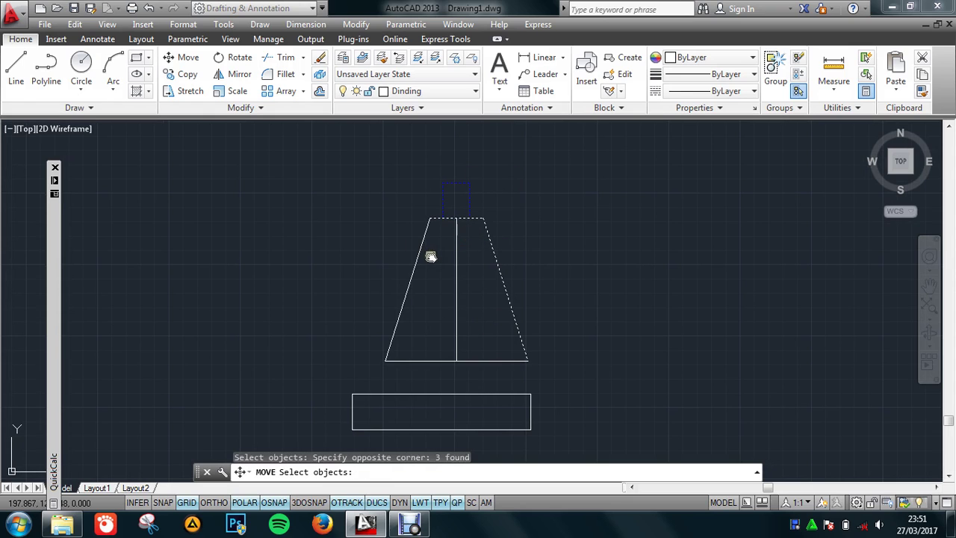
pyautogui.click(391, 344)
pyautogui.click(439, 363)
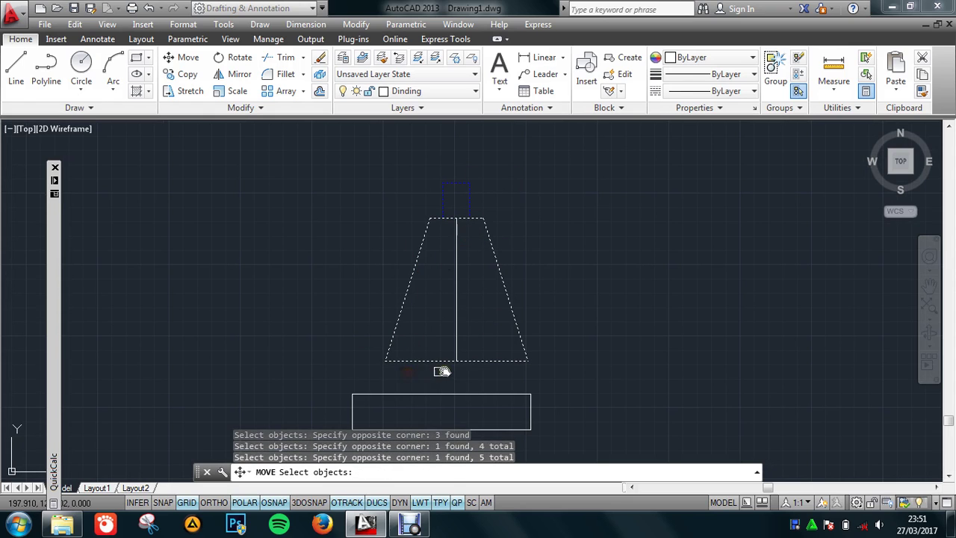
pyautogui.press('Return')
pyautogui.click(456, 361)
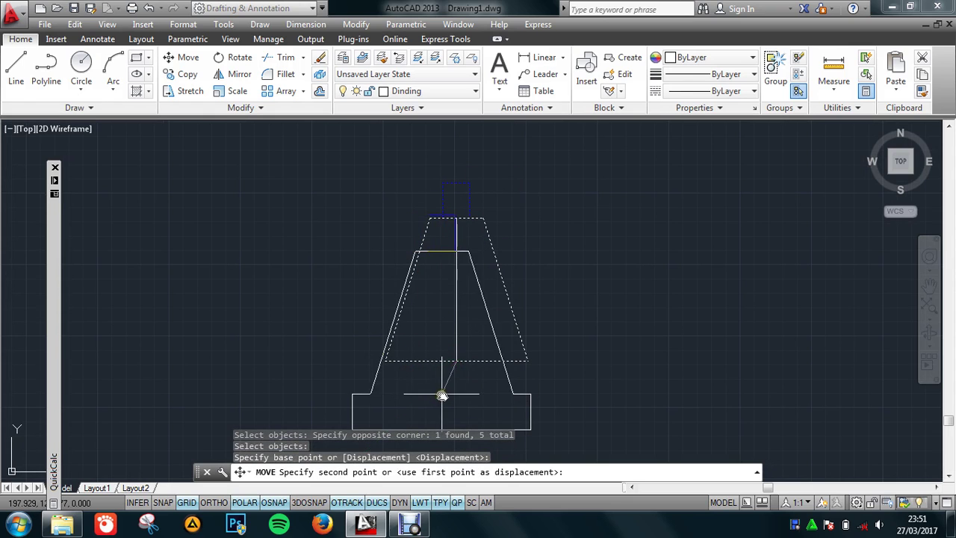
pyautogui.click(443, 395)
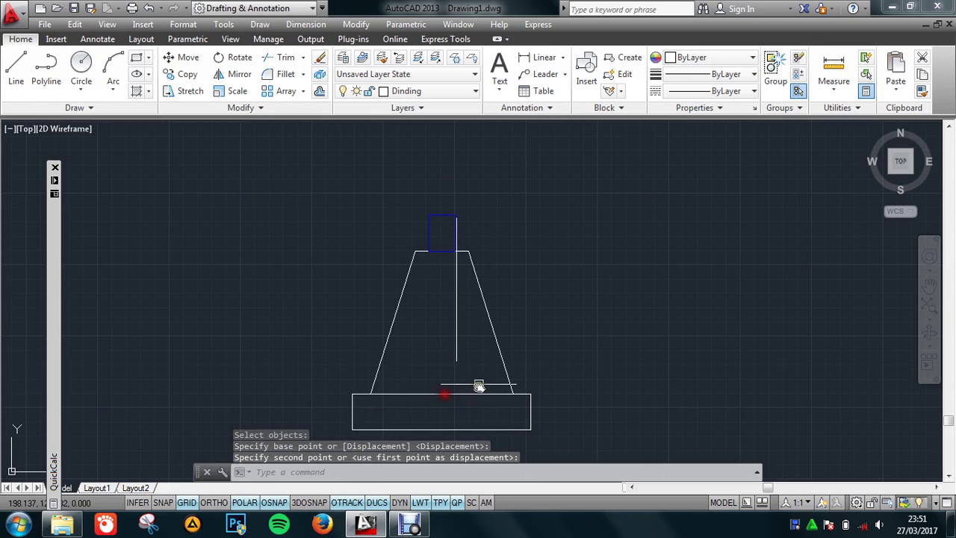
pyautogui.click(456, 341)
pyautogui.press('Delete')
# Step: Move the six-line footing by its apex to the base of the left column line
pyautogui.scroll(-2, 482, 320)
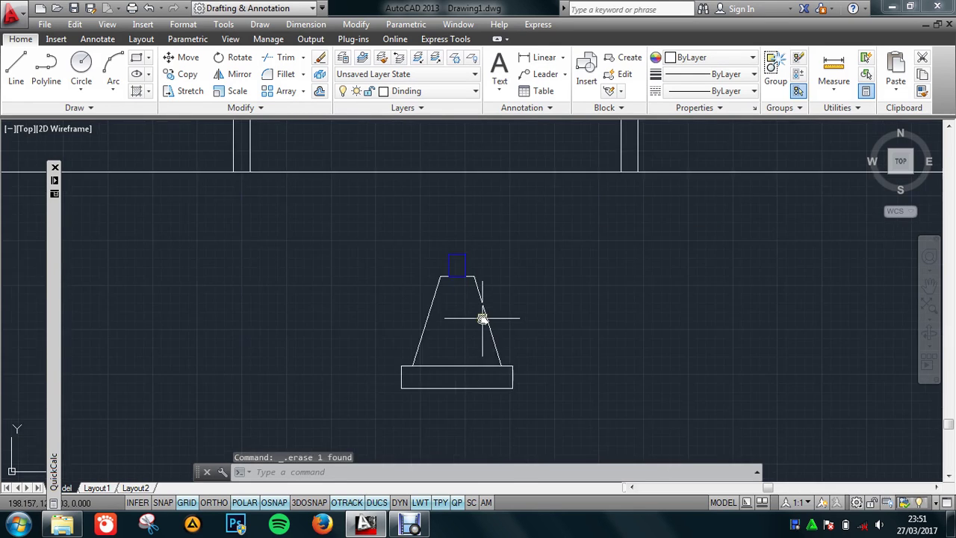
pyautogui.scroll(-2, 516, 305)
pyautogui.write('m')
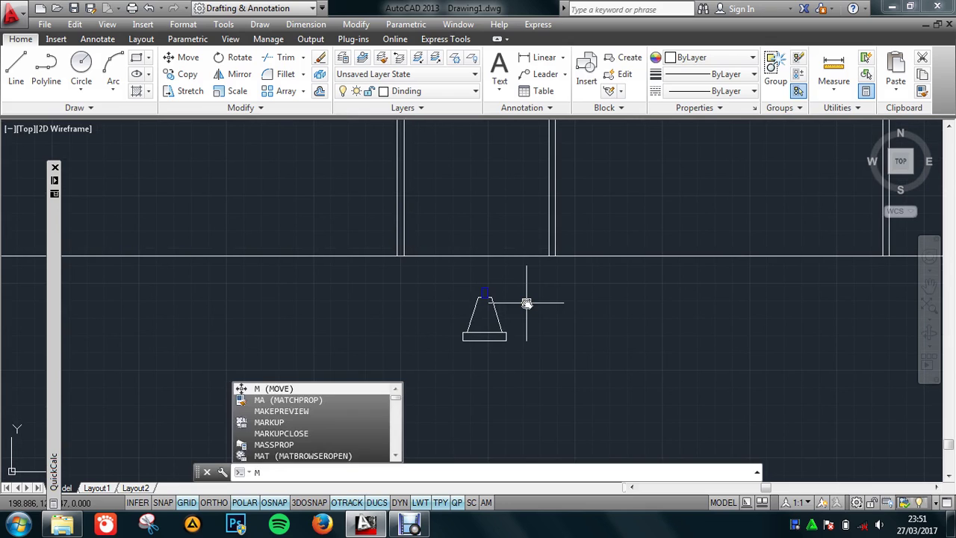
pyautogui.press('Return')
pyautogui.click(528, 276)
pyautogui.click(412, 374)
pyautogui.scroll(2, 498, 278)
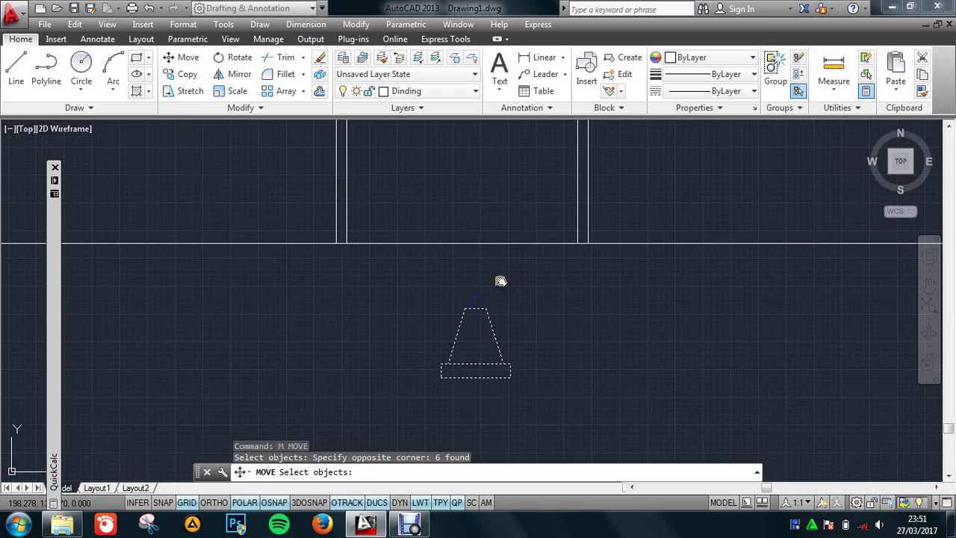
pyautogui.press('Return')
pyautogui.click(469, 295)
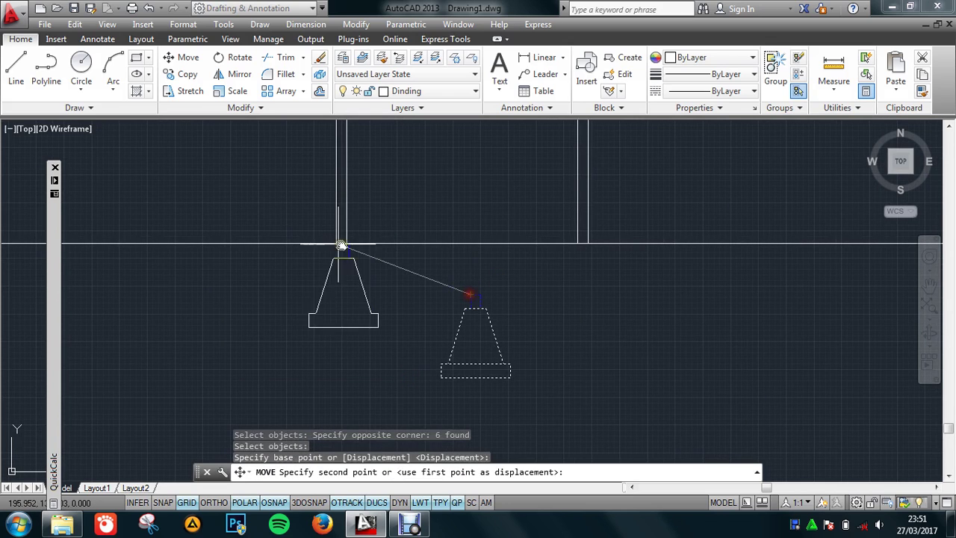
pyautogui.click(338, 243)
pyautogui.moveTo(401, 303); pyautogui.dragTo(397, 357, button='middle')
pyautogui.scroll(-3, 396, 357)
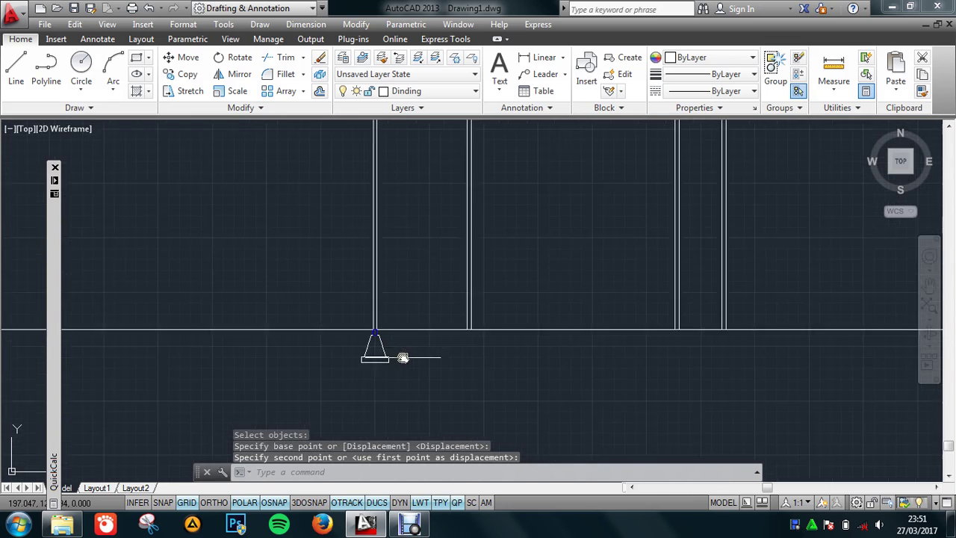
pyautogui.scroll(-2, 404, 354)
pyautogui.scroll(2, 406, 351)
pyautogui.scroll(2, 418, 354)
pyautogui.scroll(3, 418, 357)
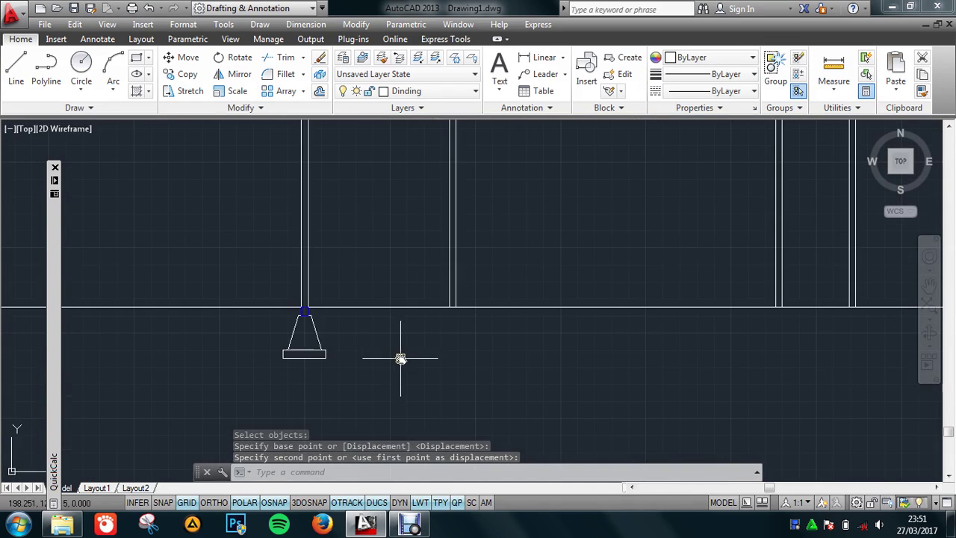
pyautogui.write('co')
pyautogui.press('Return')
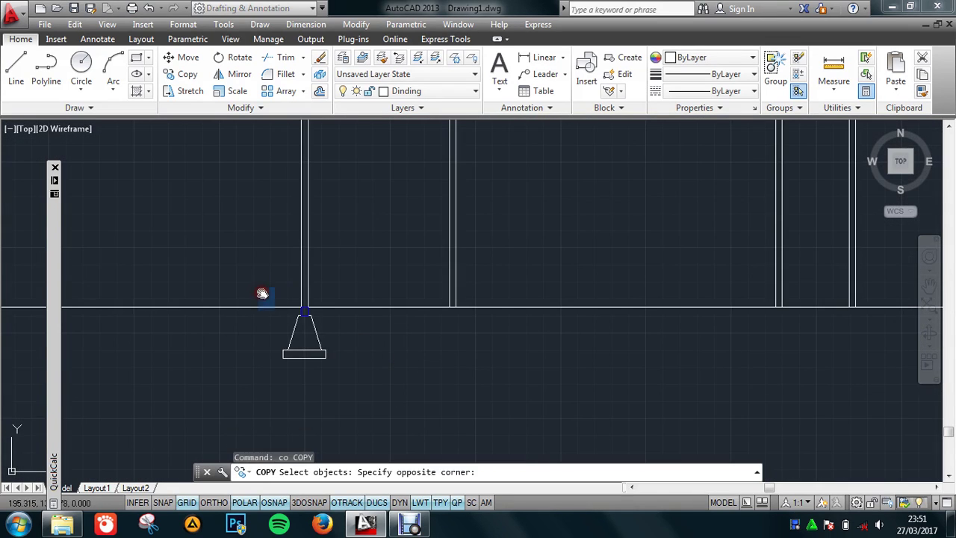
# Step: Copy the footing from its apex to the next, middle and right column line bases
pyautogui.click(345, 388)
pyautogui.scroll(2, 318, 325)
pyautogui.press('Return')
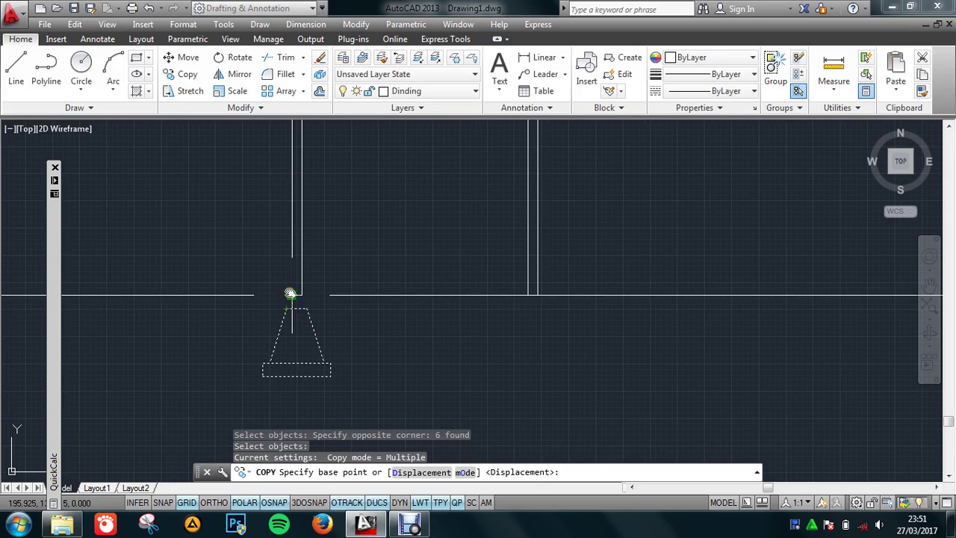
pyautogui.click(291, 293)
pyautogui.click(532, 295)
pyautogui.moveTo(706, 302)
pyautogui.mouseDown(button='middle')
pyautogui.moveTo(376, 315)
pyautogui.moveTo(442, 318)
pyautogui.mouseUp(button='middle')
pyautogui.moveTo(572, 327); pyautogui.dragTo(390, 326, button='middle')
pyautogui.click(606, 306)
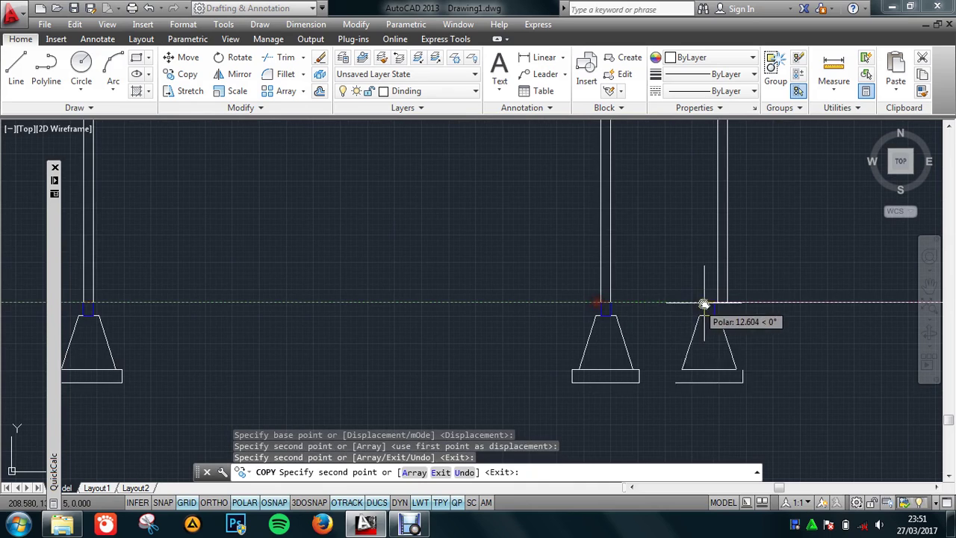
pyautogui.click(704, 304)
pyautogui.scroll(-2, 725, 373)
pyautogui.press('Escape')
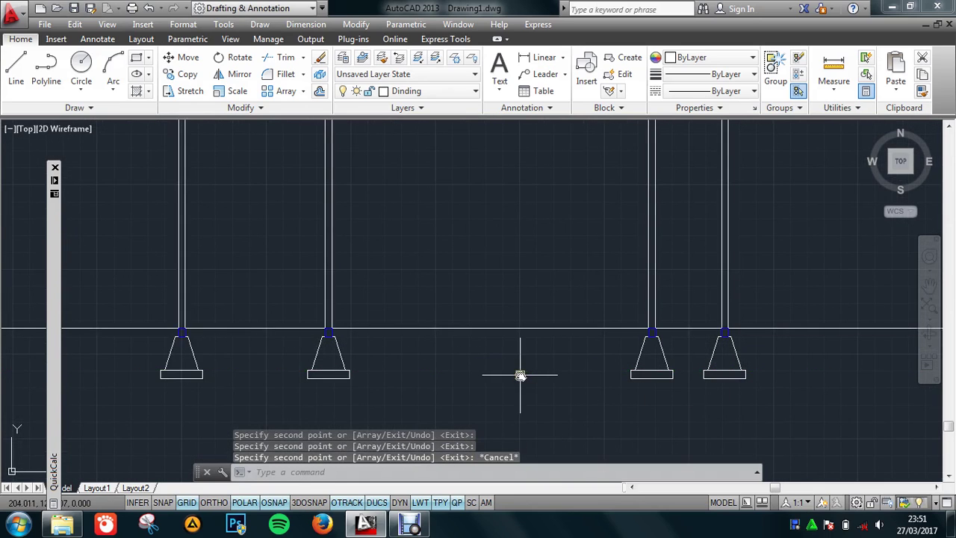
pyautogui.moveTo(521, 375); pyautogui.dragTo(531, 358, button='middle')
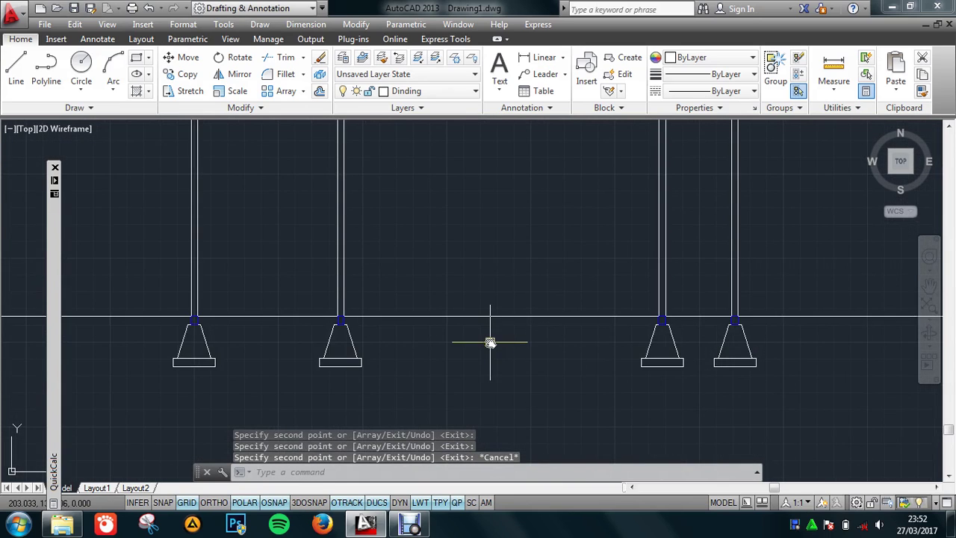
pyautogui.write('O')
# Step: Offset the base line 0.05 above it, then add a 0.07 parallel line below
pyautogui.press('Return')
pyautogui.write('0.05')
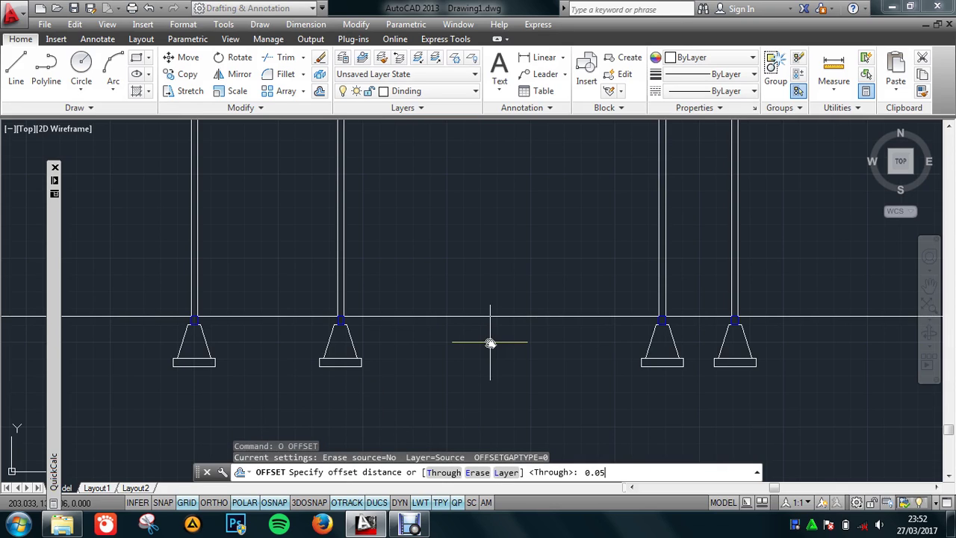
pyautogui.press('Return')
pyautogui.click(483, 314)
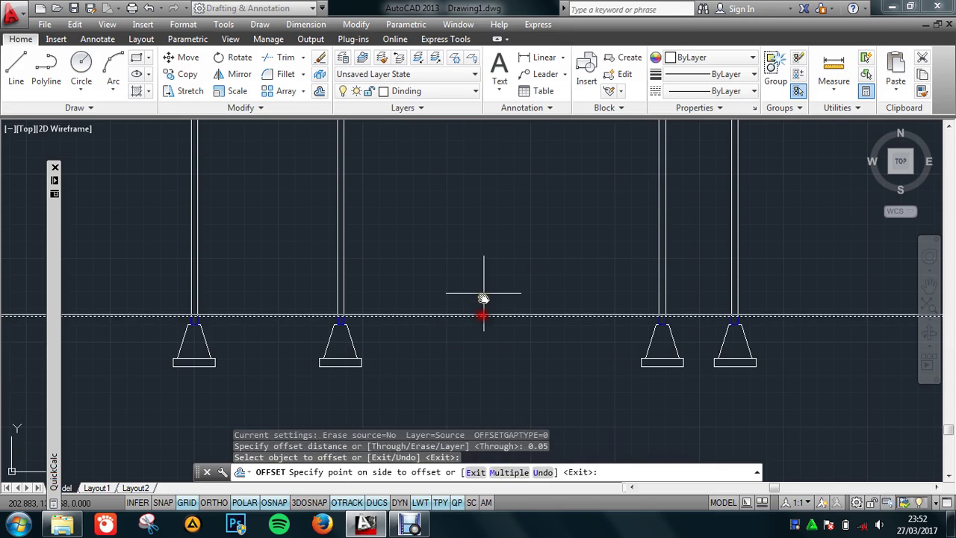
pyautogui.click(486, 281)
pyautogui.scroll(2, 446, 340)
pyautogui.press('Escape')
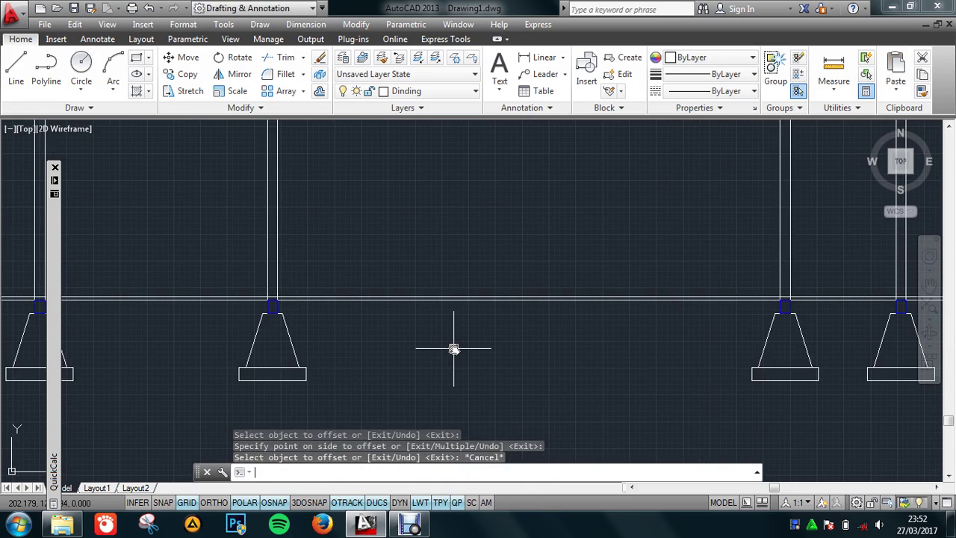
pyautogui.write('o')
pyautogui.press('Return')
pyautogui.write('0.07')
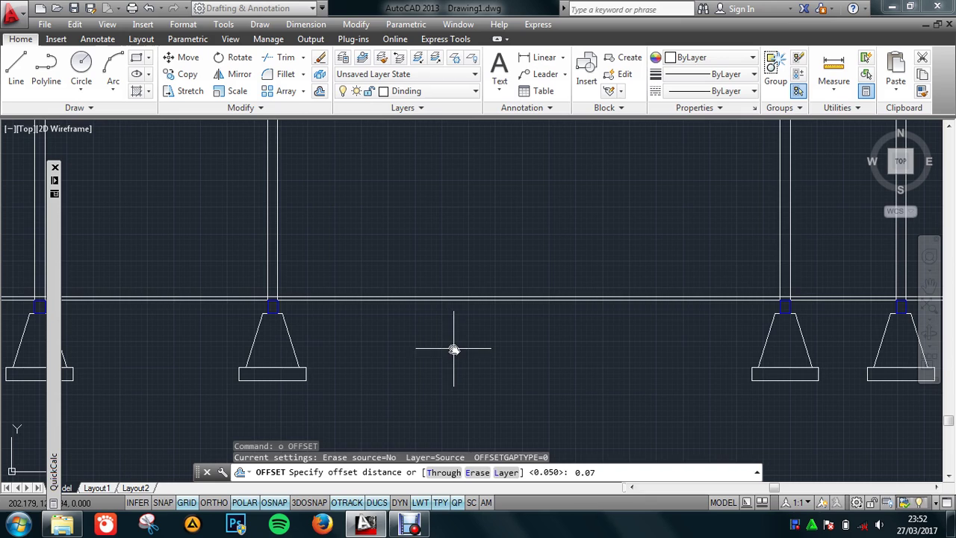
pyautogui.press('Return')
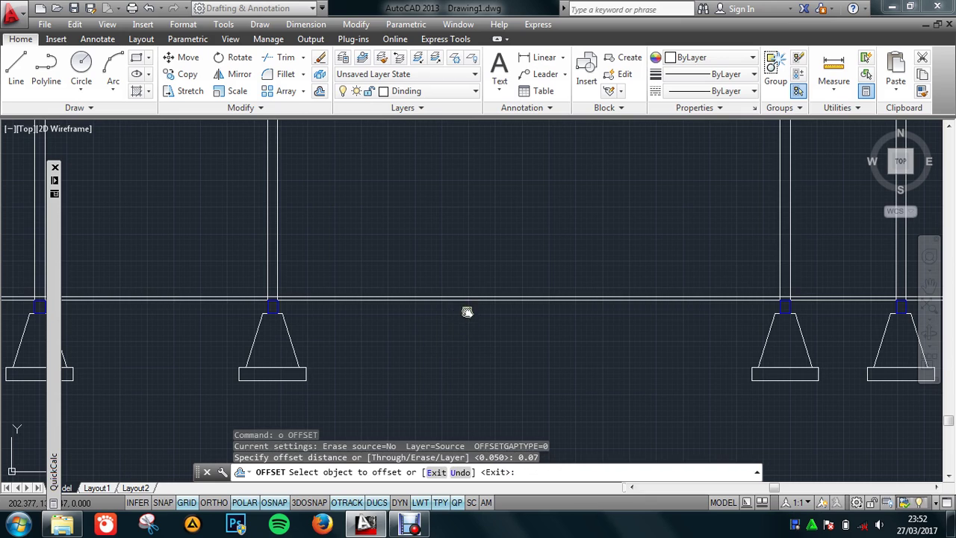
pyautogui.click(471, 302)
pyautogui.click(470, 320)
pyautogui.press('Escape')
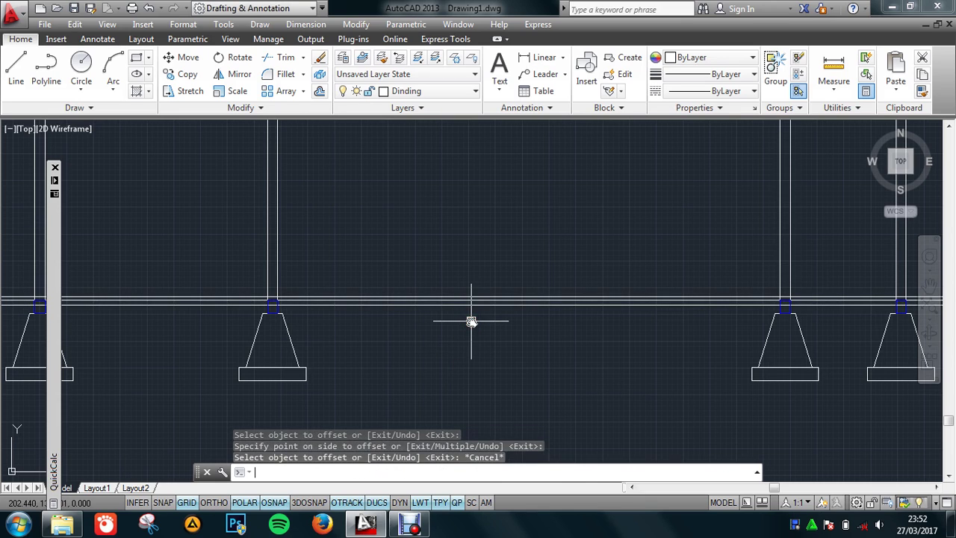
pyautogui.write('o')
# Step: Add a third slab line offset 0.1 from the line
pyautogui.press('Return')
pyautogui.write('0')
pyautogui.press('Return')
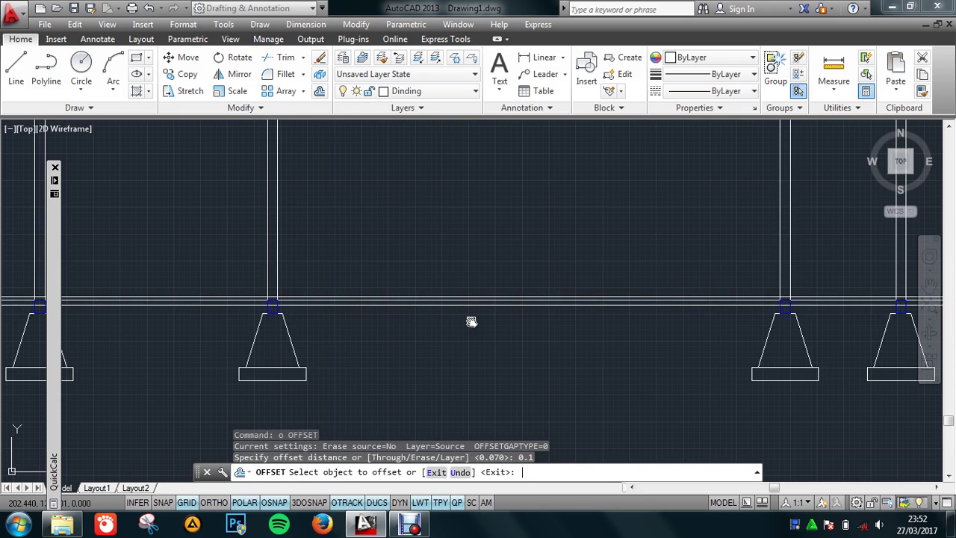
pyautogui.click(479, 303)
pyautogui.click(469, 342)
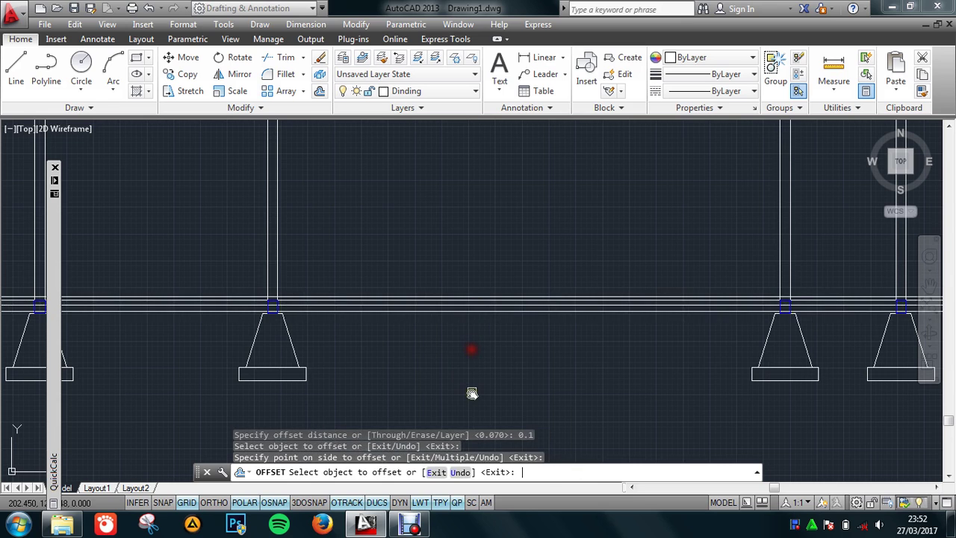
pyautogui.press('Escape')
pyautogui.scroll(-5, 469, 390)
pyautogui.moveTo(478, 268)
pyautogui.mouseDown(button='middle')
pyautogui.moveTo(482, 384)
pyautogui.moveTo(500, 171)
pyautogui.mouseUp(button='middle')
pyautogui.scroll(2, 469, 310)
pyautogui.scroll(6, 406, 316)
# Step: Trim the slab lines left of the column, using the column rectangle and left column line as edges
pyautogui.scroll(4, 378, 316)
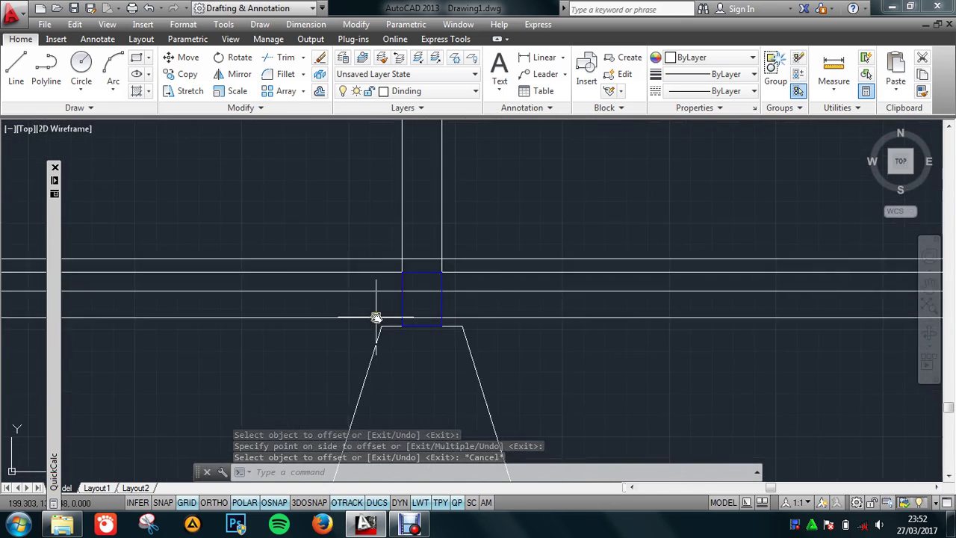
pyautogui.write('tr')
pyautogui.press('Return')
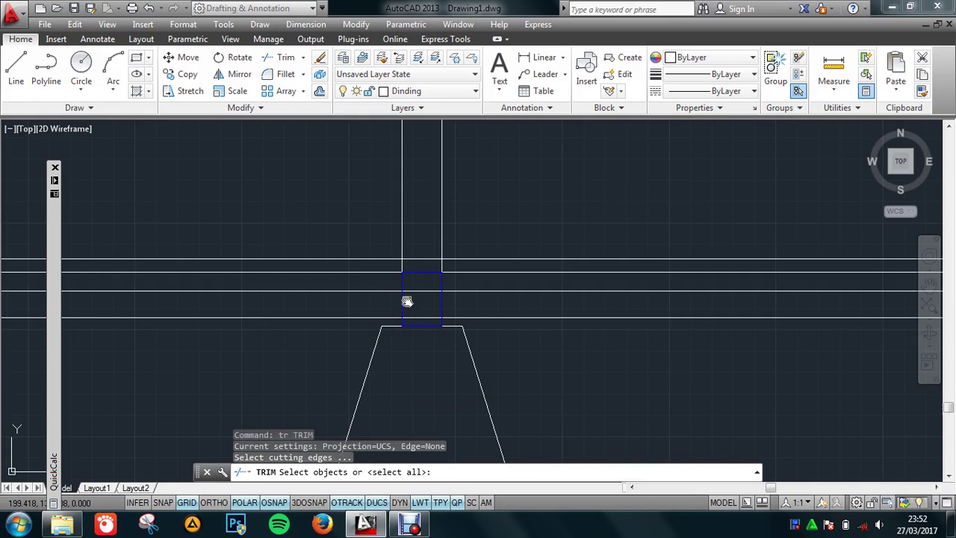
pyautogui.click(404, 282)
pyautogui.click(401, 241)
pyautogui.press('Return')
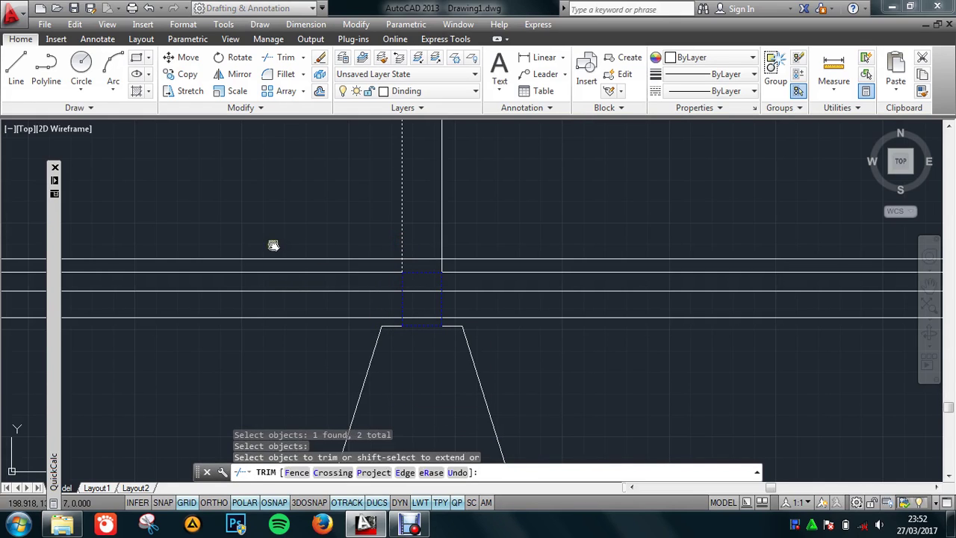
pyautogui.click(271, 244)
pyautogui.click(236, 341)
pyautogui.click(236, 341)
pyautogui.scroll(-5, 425, 338)
pyautogui.scroll(-4, 426, 342)
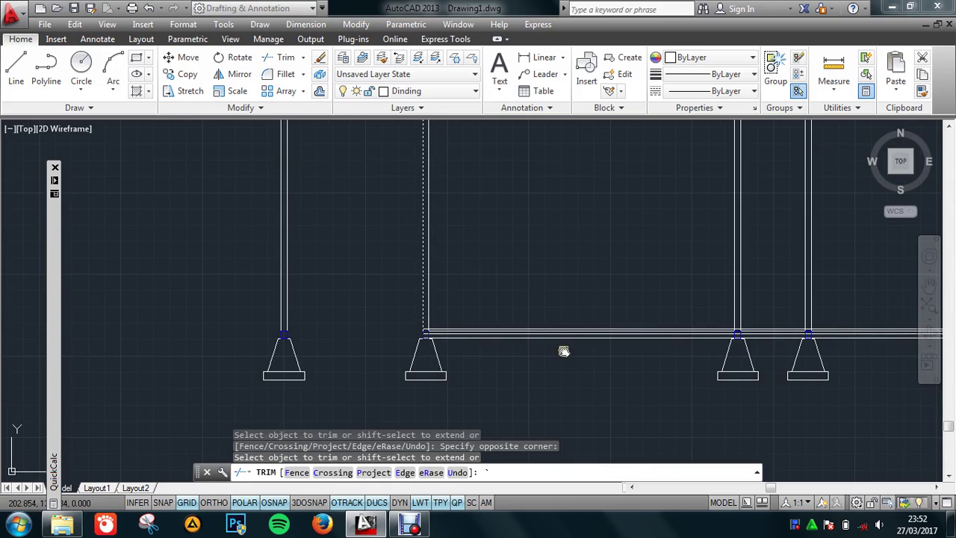
pyautogui.scroll(3, 418, 334)
pyautogui.scroll(3, 336, 333)
pyautogui.press('Escape')
# Step: Trim the line running through the column block, using every line as a cutting edge
pyautogui.scroll(3, 320, 331)
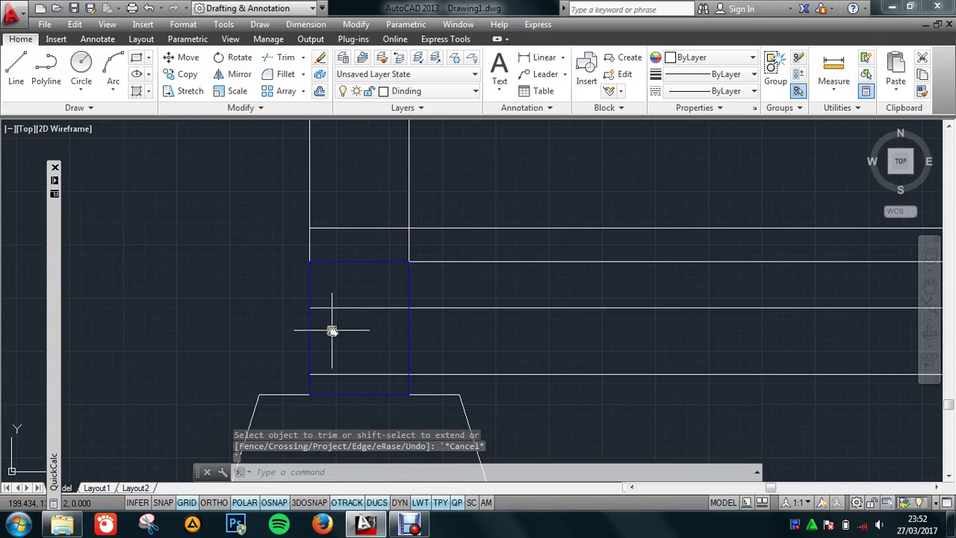
pyautogui.write('t')
pyautogui.press('Return')
pyautogui.press('Return')
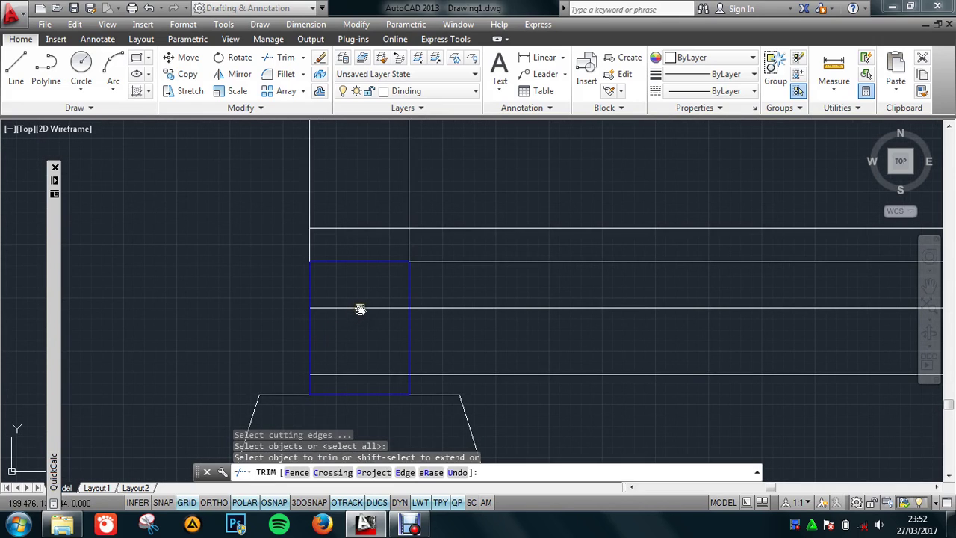
pyautogui.click(359, 307)
pyautogui.scroll(-2, 364, 377)
pyautogui.scroll(-2, 288, 337)
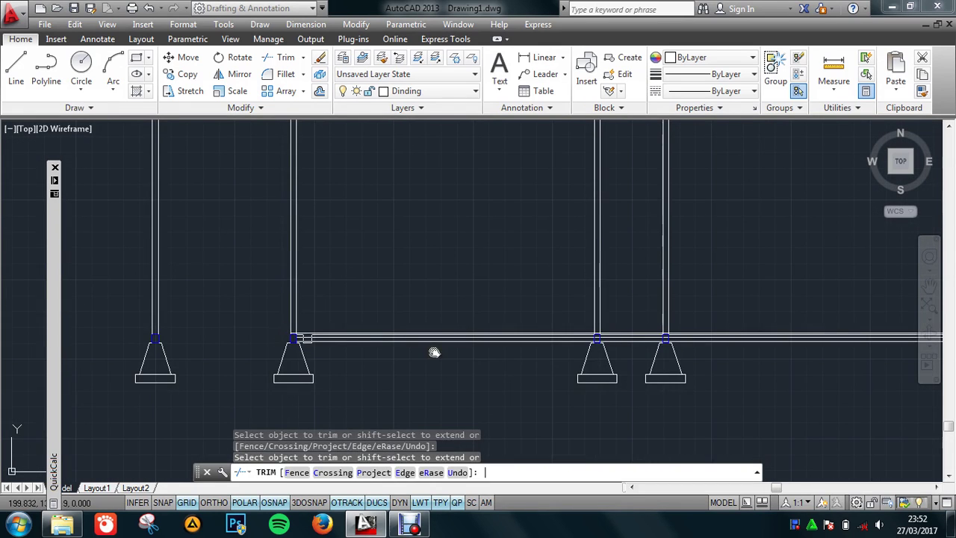
pyautogui.press('Escape')
pyautogui.scroll(-2, 594, 359)
pyautogui.scroll(-3, 589, 368)
pyautogui.scroll(3, 613, 271)
# Step: Turn on the Teks layer to show the room labels on the plan
pyautogui.scroll(3, 578, 239)
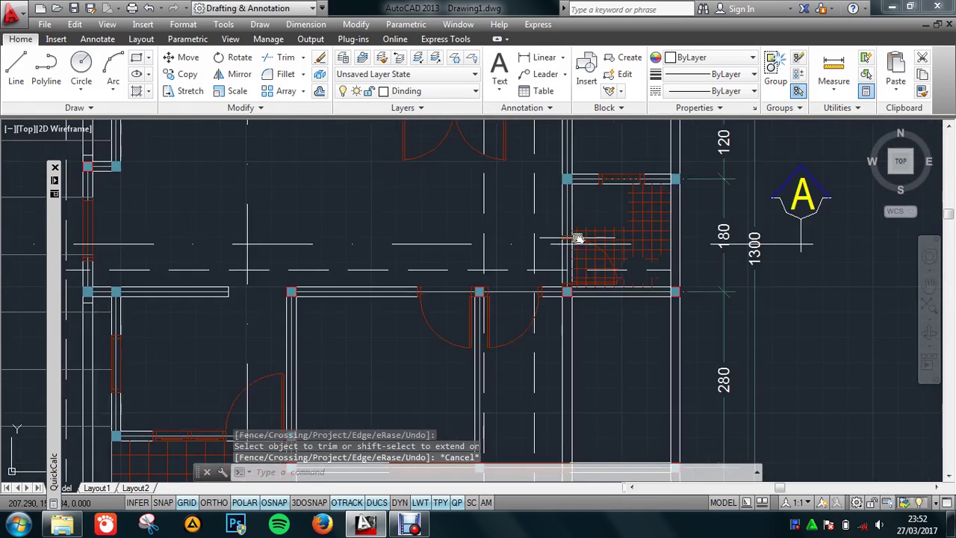
pyautogui.scroll(2, 606, 242)
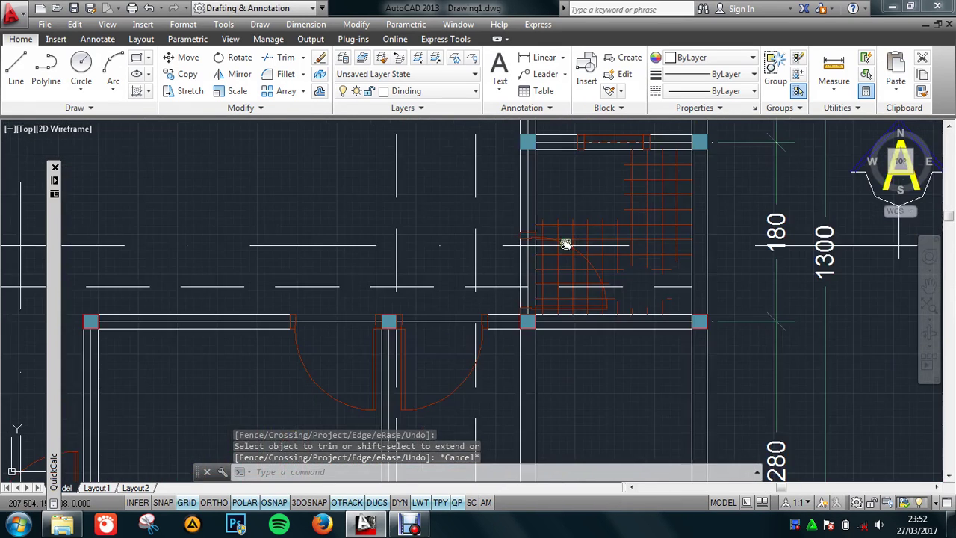
pyautogui.click(470, 91)
pyautogui.scroll(-1, 422, 191)
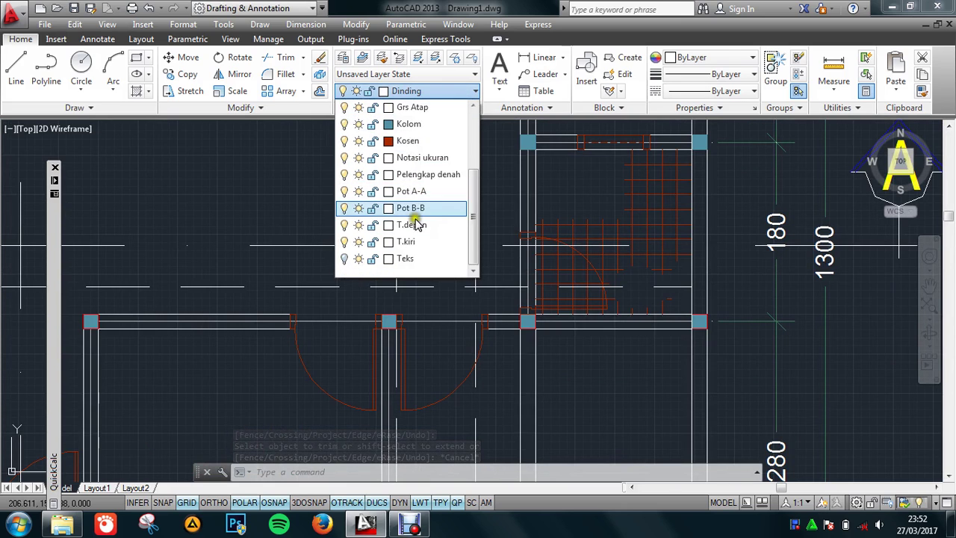
pyautogui.click(344, 258)
# Step: Zoom and pan until the two column footings fill the view
pyautogui.scroll(2, 497, 239)
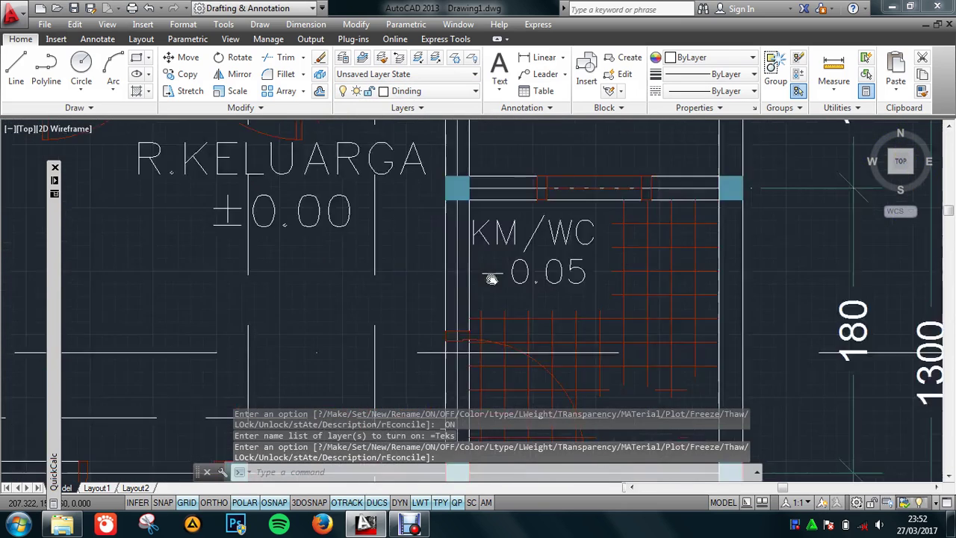
pyautogui.scroll(2, 545, 279)
pyautogui.scroll(-3, 686, 274)
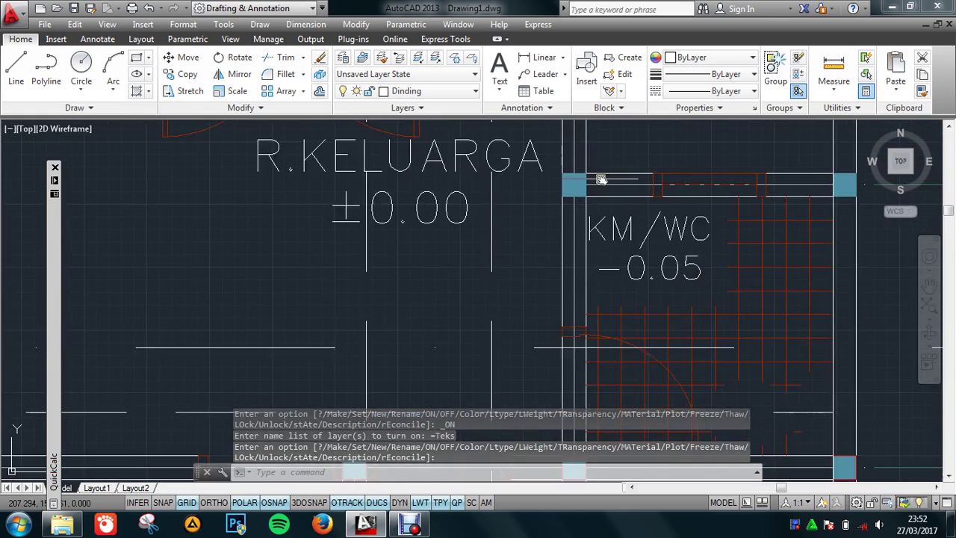
pyautogui.scroll(-3, 615, 342)
pyautogui.scroll(-1, 615, 341)
pyautogui.scroll(6, 566, 287)
pyautogui.scroll(4, 566, 286)
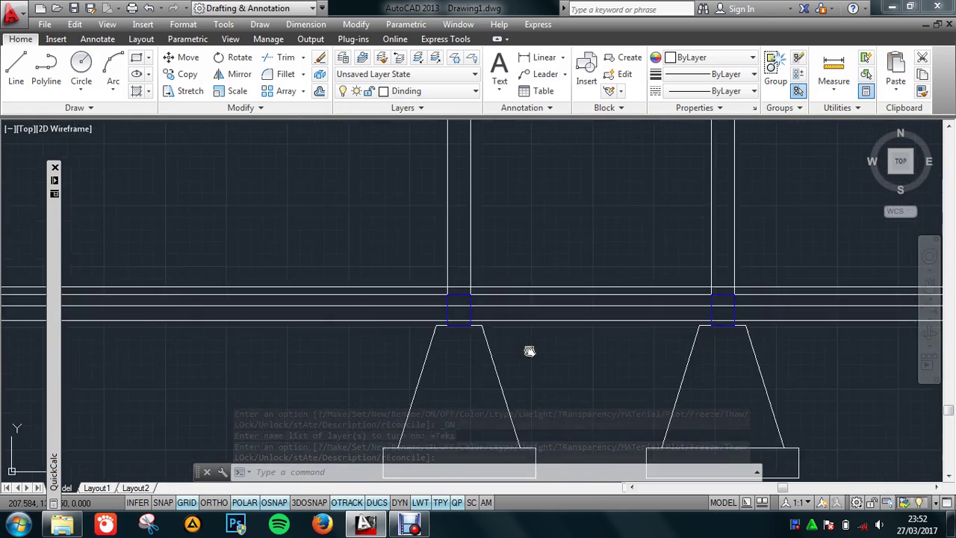
pyautogui.scroll(1, 527, 348)
pyautogui.moveTo(576, 309); pyautogui.dragTo(508, 316, button='middle')
# Step: Trim the floor line running past the left wall line
pyautogui.write('tr')
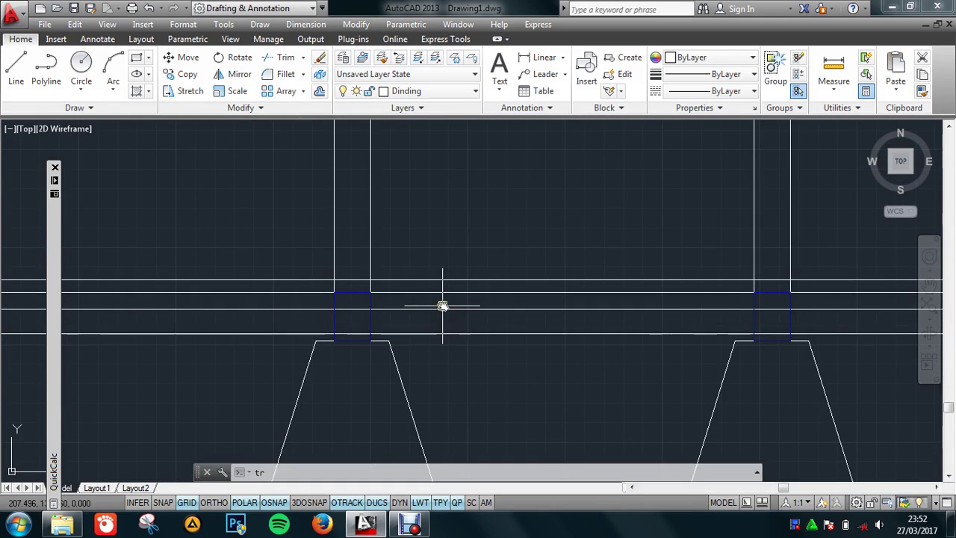
pyautogui.press('Return')
pyautogui.click(333, 260)
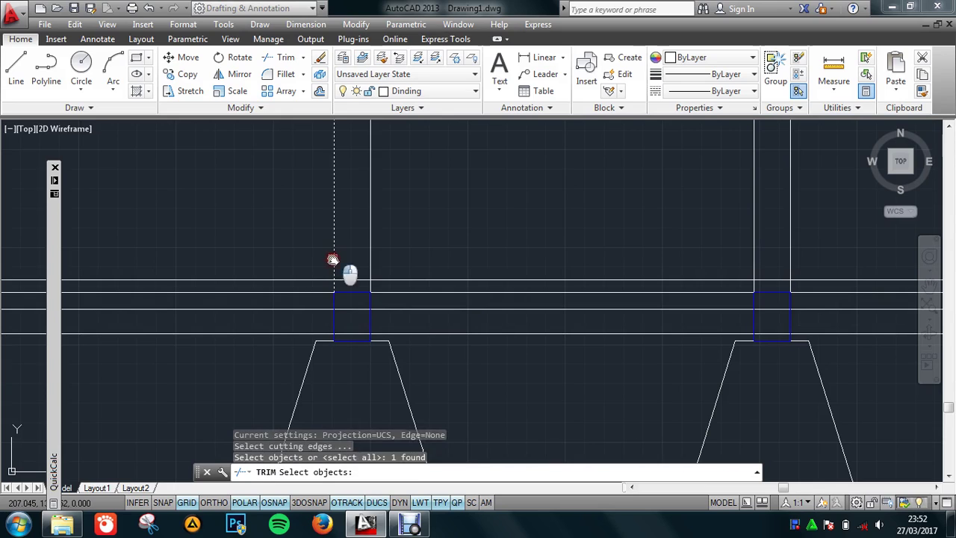
pyautogui.press('Return')
pyautogui.click(415, 280)
pyautogui.press('Escape')
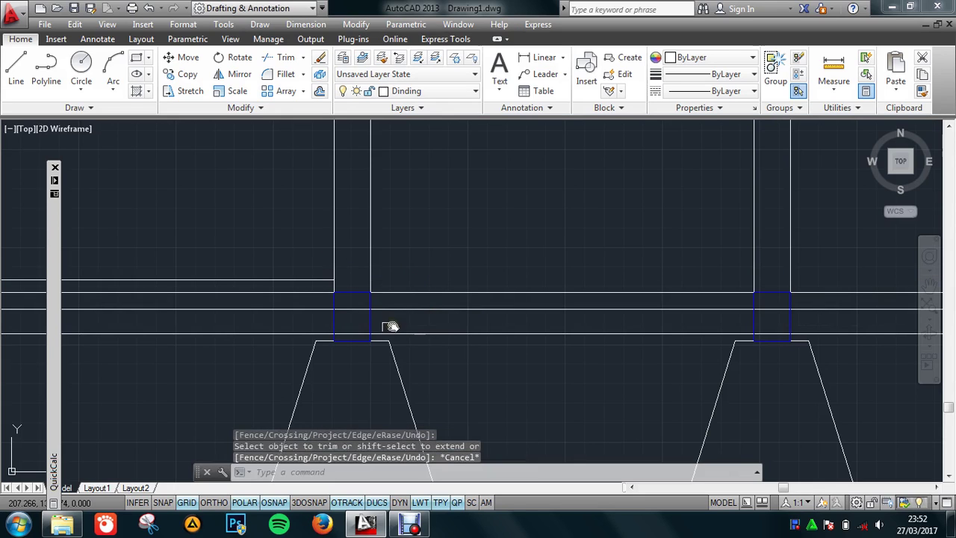
pyautogui.write('tr')
pyautogui.press('Return')
pyautogui.click(337, 302)
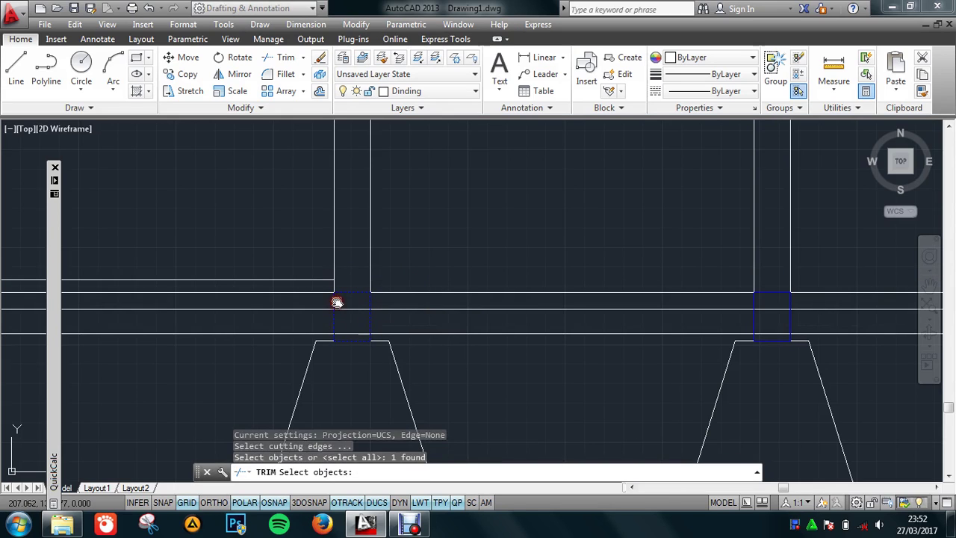
pyautogui.press('Escape')
# Step: Trim the floor lines beyond the right wall line with a crossing window
pyautogui.moveTo(737, 306); pyautogui.dragTo(597, 305, button='middle')
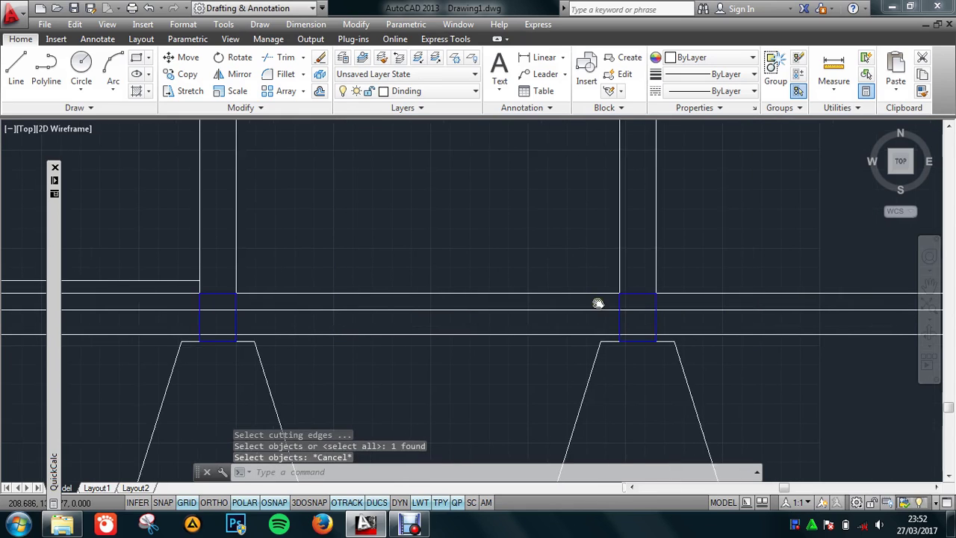
pyautogui.press('Return')
pyautogui.click(655, 274)
pyautogui.press('Return')
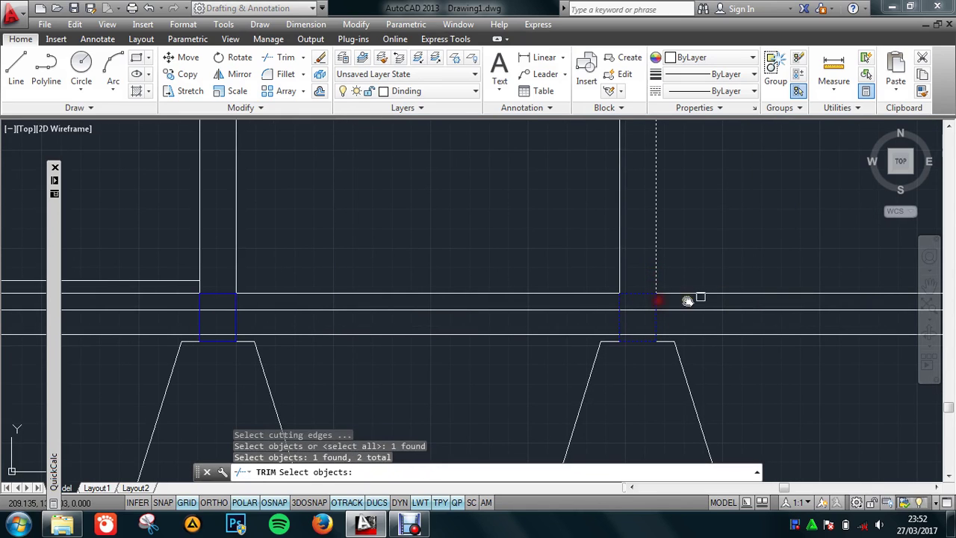
pyautogui.moveTo(738, 281); pyautogui.dragTo(719, 359)
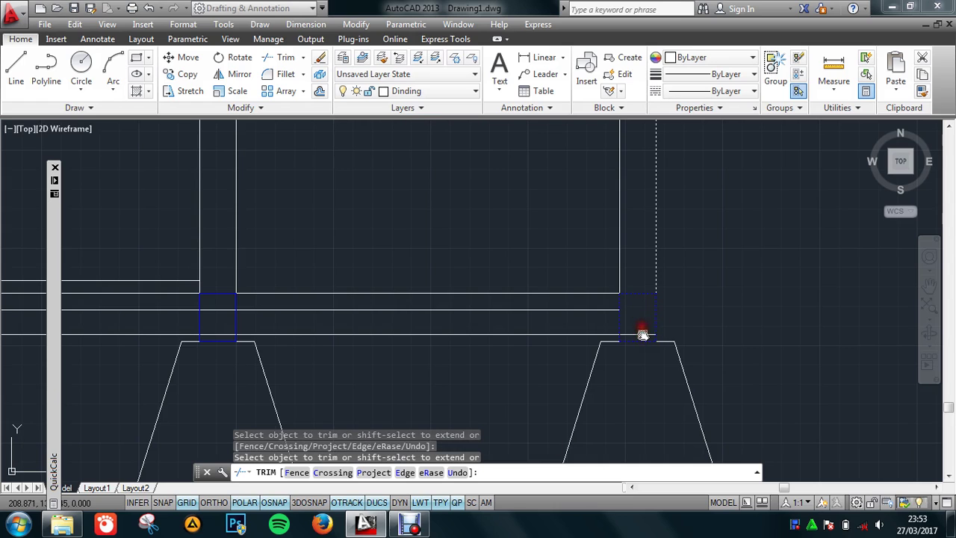
pyautogui.moveTo(306, 336); pyautogui.dragTo(363, 340, button='middle')
pyautogui.press('Escape')
pyautogui.rightClick(267, 312)
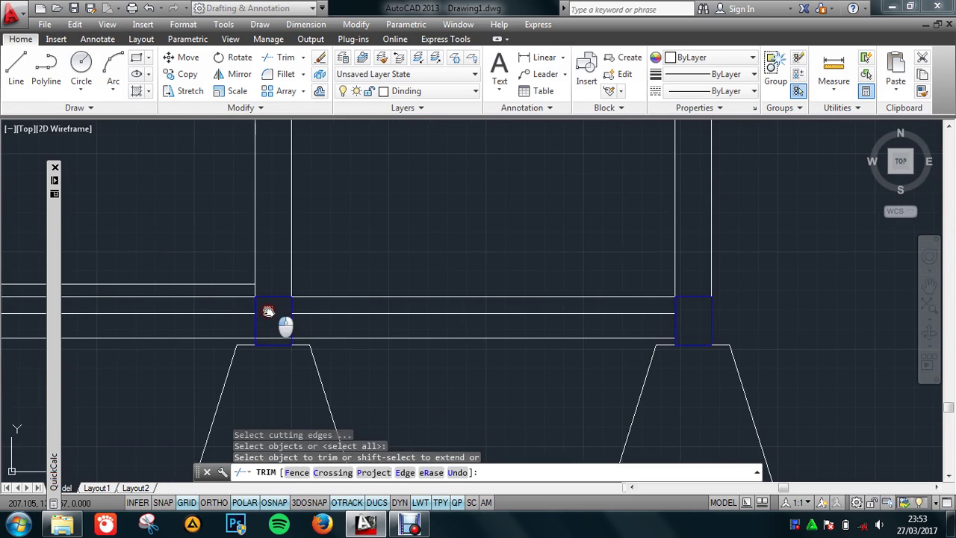
pyautogui.press('Return')
# Step: Offset the inner floor line 3.5 upward to make a new horizontal line
pyautogui.press('Escape')
pyautogui.scroll(-3, 413, 315)
pyautogui.scroll(-2, 533, 303)
pyautogui.scroll(-2, 556, 363)
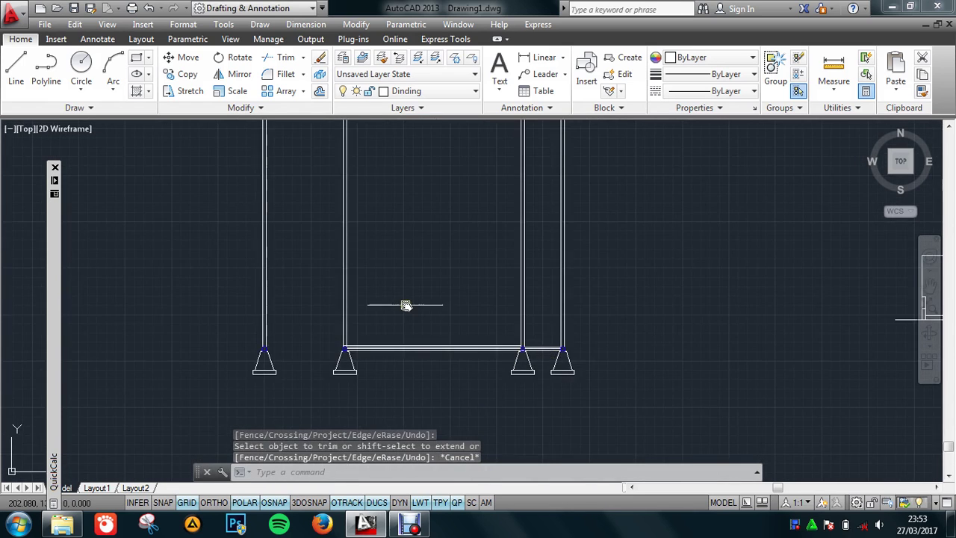
pyautogui.scroll(2, 406, 304)
pyautogui.scroll(2, 433, 366)
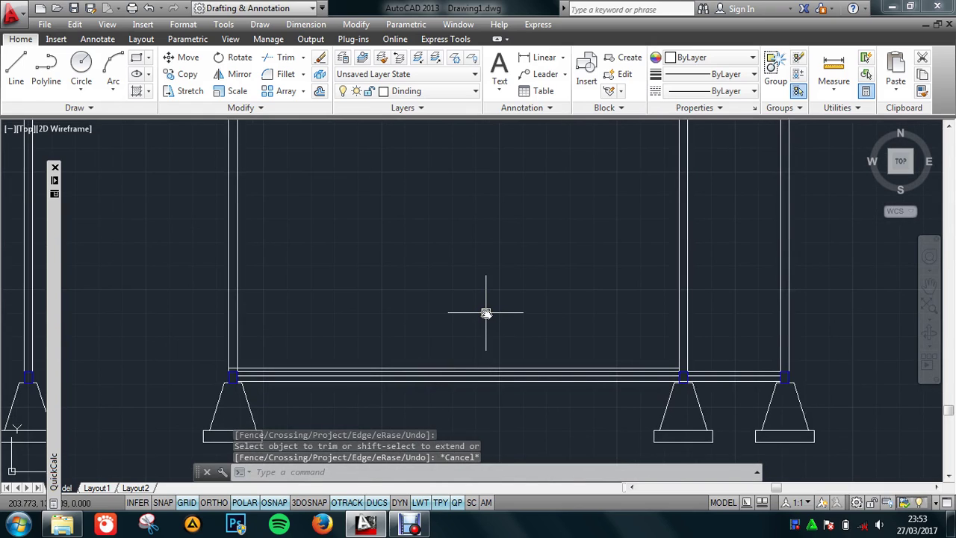
pyautogui.write('o')
pyautogui.press('Return')
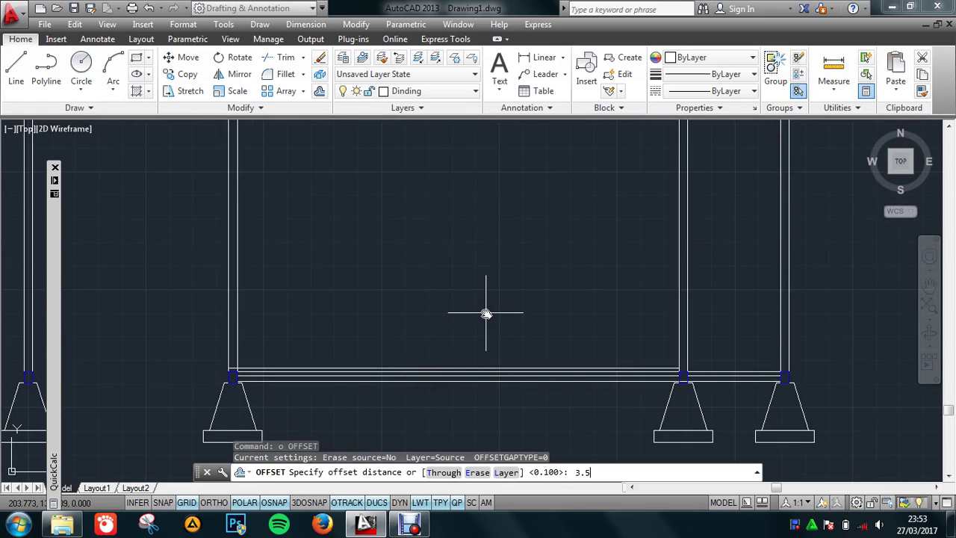
pyautogui.press('Return')
pyautogui.scroll(2, 419, 359)
pyautogui.click(422, 387)
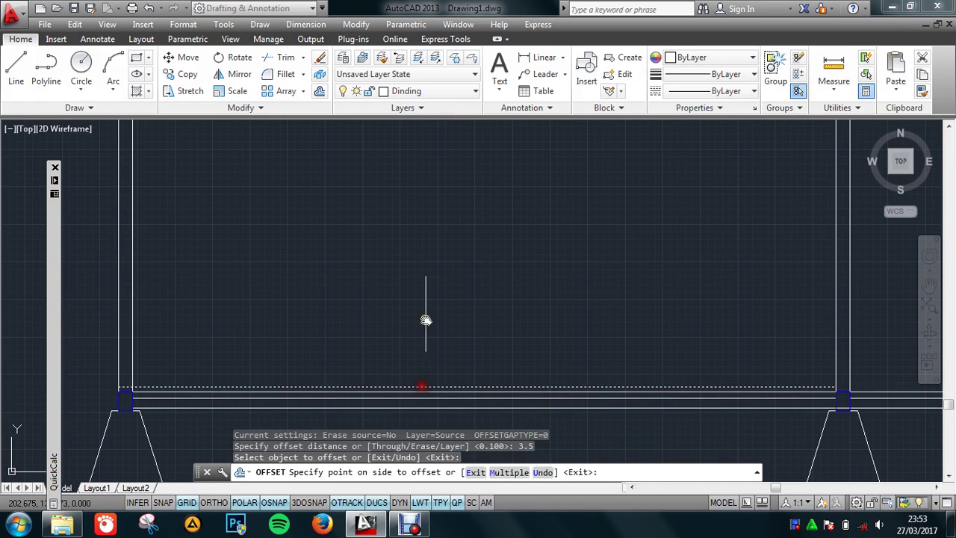
pyautogui.click(426, 319)
pyautogui.scroll(-2, 432, 329)
pyautogui.scroll(-2, 433, 321)
pyautogui.press('Escape')
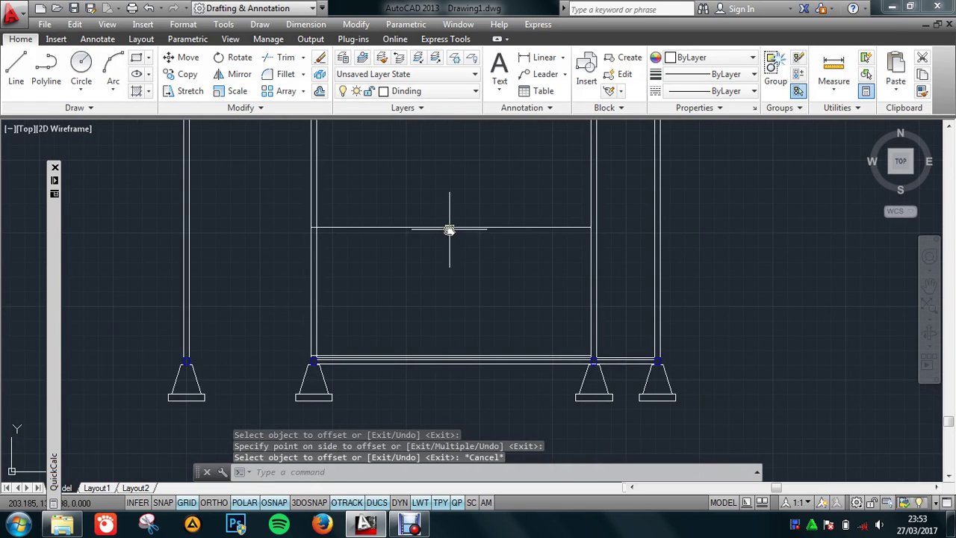
# Step: Stretch the new line's right end out to the outer right wall
pyautogui.click(482, 228)
pyautogui.click(591, 227)
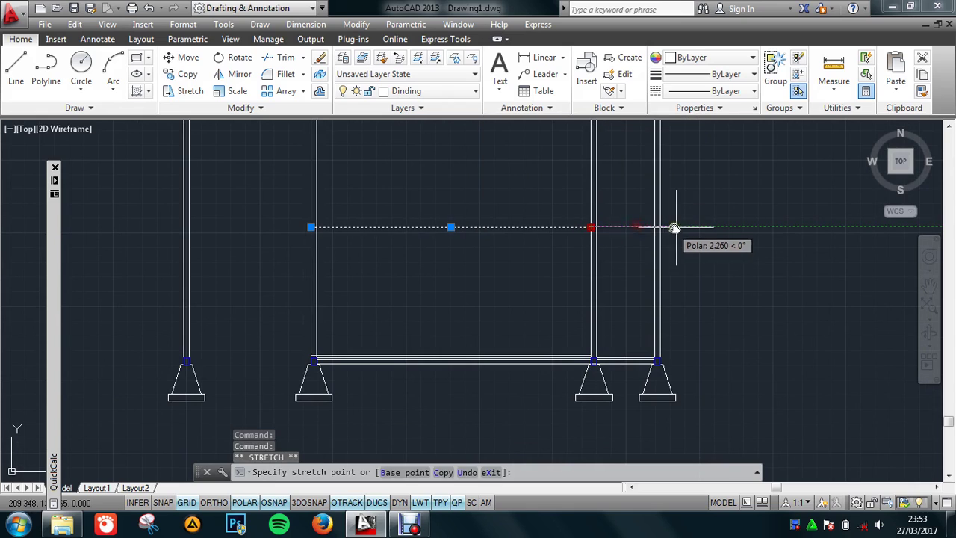
pyautogui.click(661, 227)
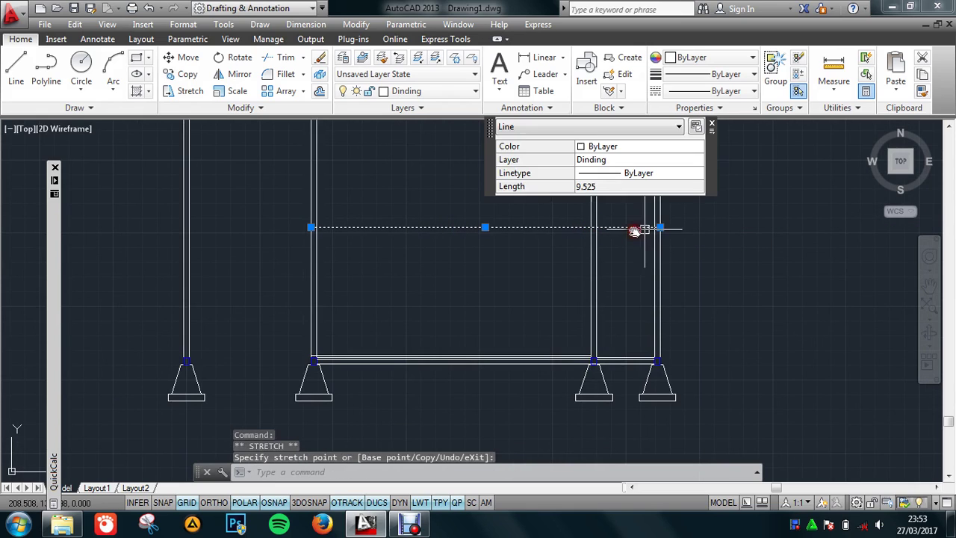
pyautogui.press('Escape')
# Step: Trim the vertical wall lines back to the new 3.5 line
pyautogui.write('TR')
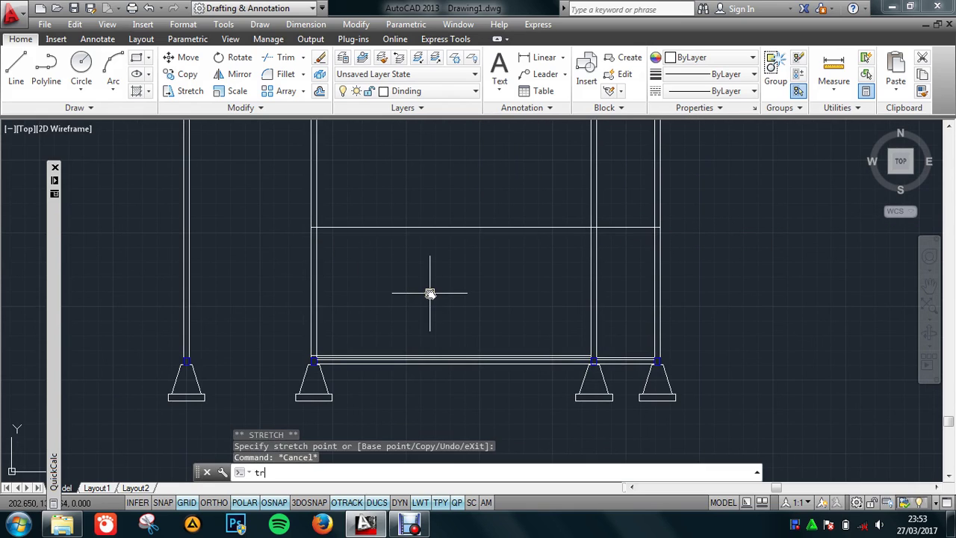
pyautogui.press('Return')
pyautogui.click(465, 171)
pyautogui.click(433, 266)
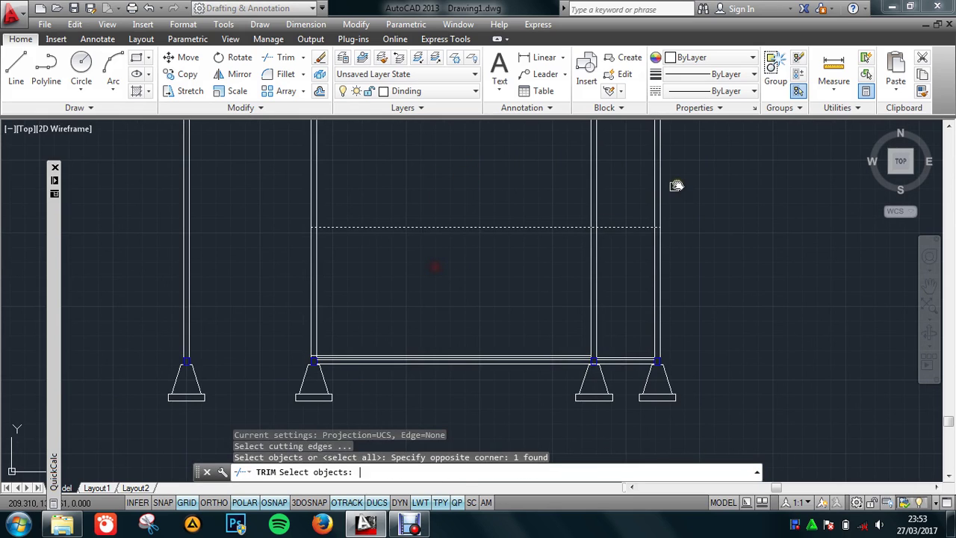
pyautogui.press('Return')
pyautogui.click(682, 175)
pyautogui.click(258, 218)
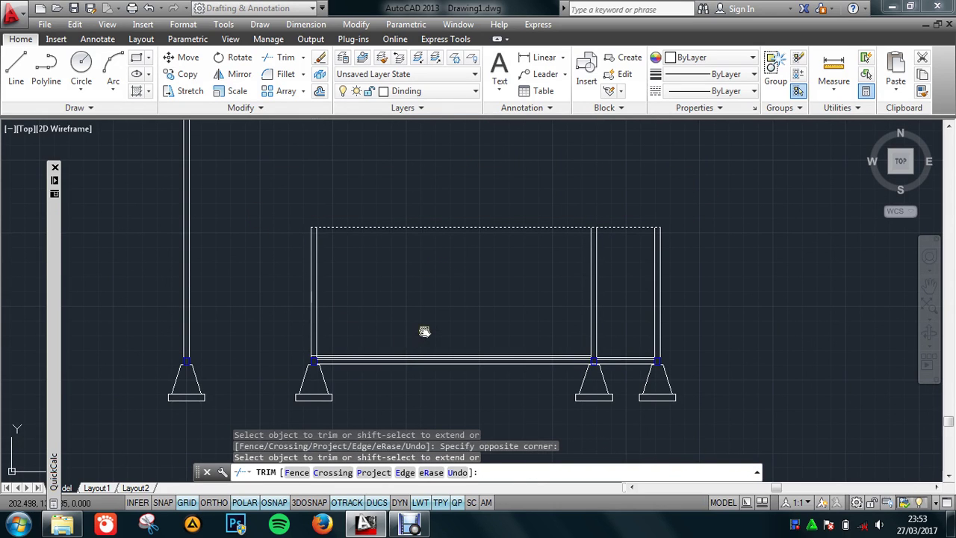
pyautogui.press('Escape')
# Step: Copy the left, middle and right column squares up onto the wall tops at the 3.5 line
pyautogui.write('o')
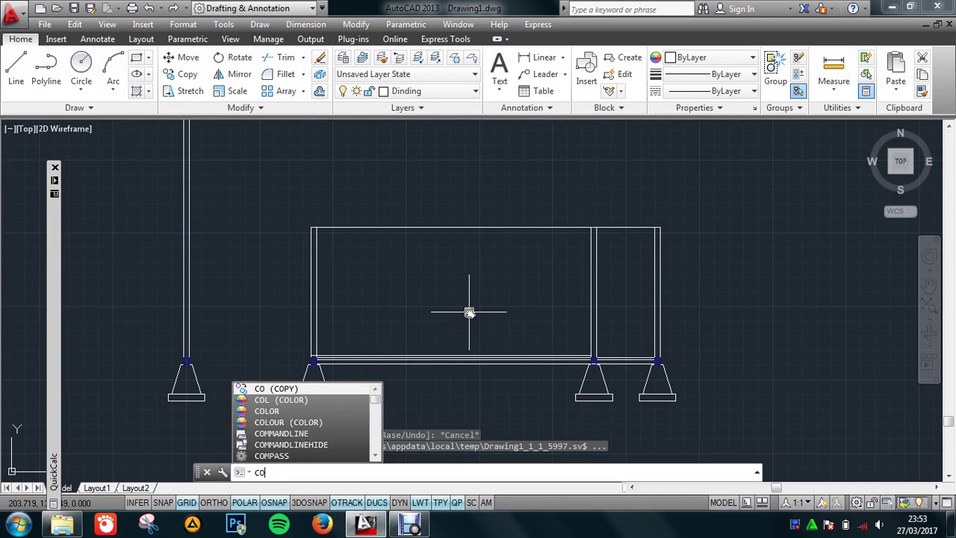
pyautogui.press('Return')
pyautogui.scroll(3, 348, 352)
pyautogui.scroll(1, 310, 357)
pyautogui.click(312, 346)
pyautogui.scroll(-3, 312, 346)
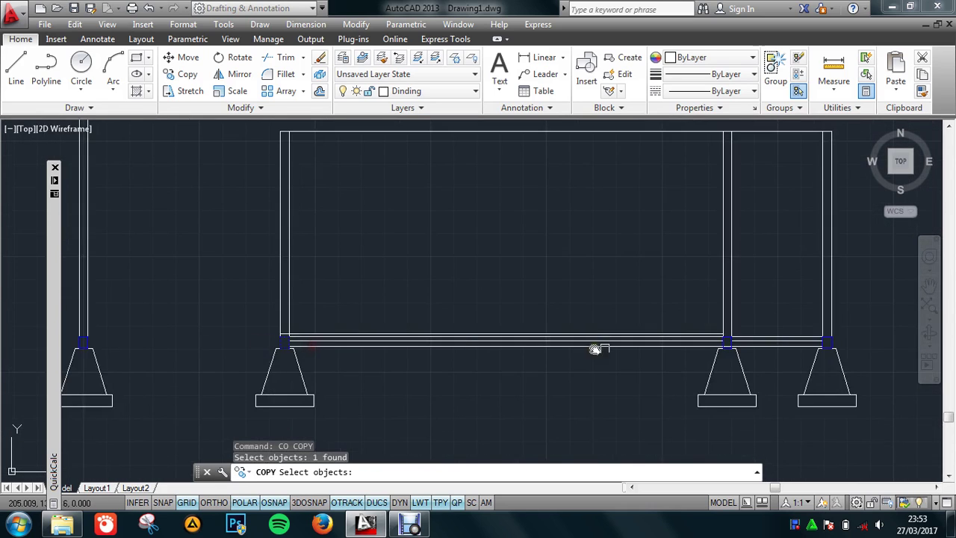
pyautogui.scroll(3, 749, 346)
pyautogui.scroll(1, 696, 326)
pyautogui.click(689, 321)
pyautogui.scroll(-4, 690, 321)
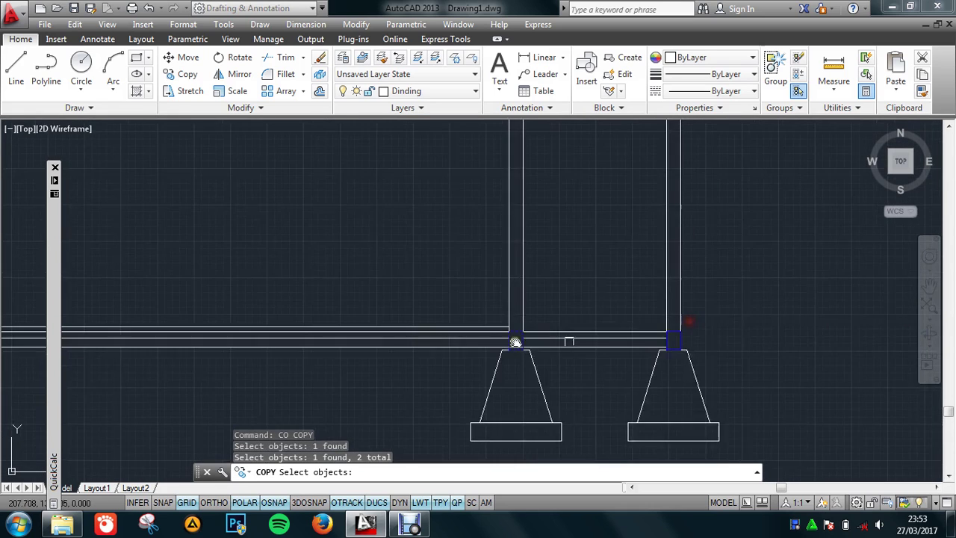
pyautogui.scroll(2, 679, 335)
pyautogui.scroll(2, 683, 336)
pyautogui.scroll(-2, 687, 366)
pyautogui.click(690, 389)
pyautogui.scroll(-3, 523, 373)
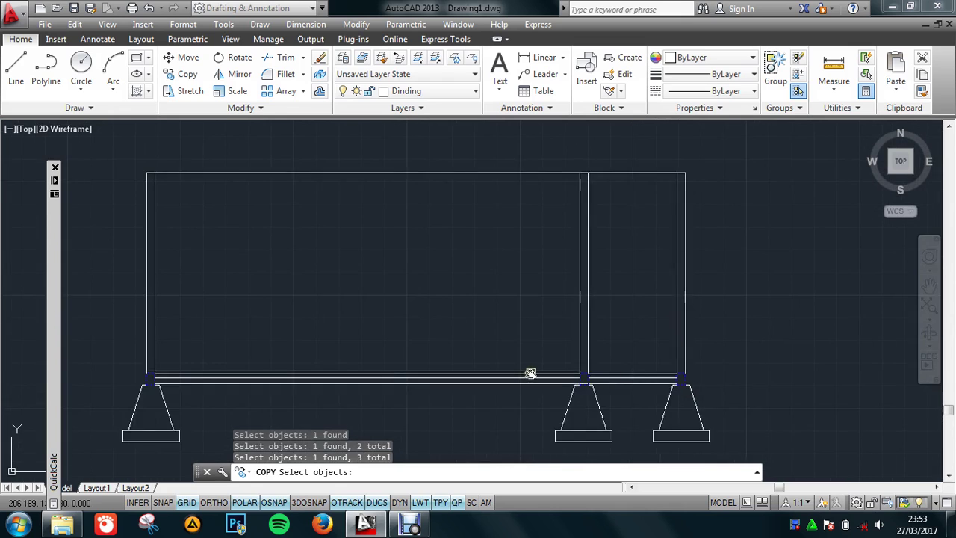
pyautogui.scroll(3, 530, 374)
pyautogui.press('Return')
pyautogui.click(672, 374)
pyautogui.scroll(-3, 669, 321)
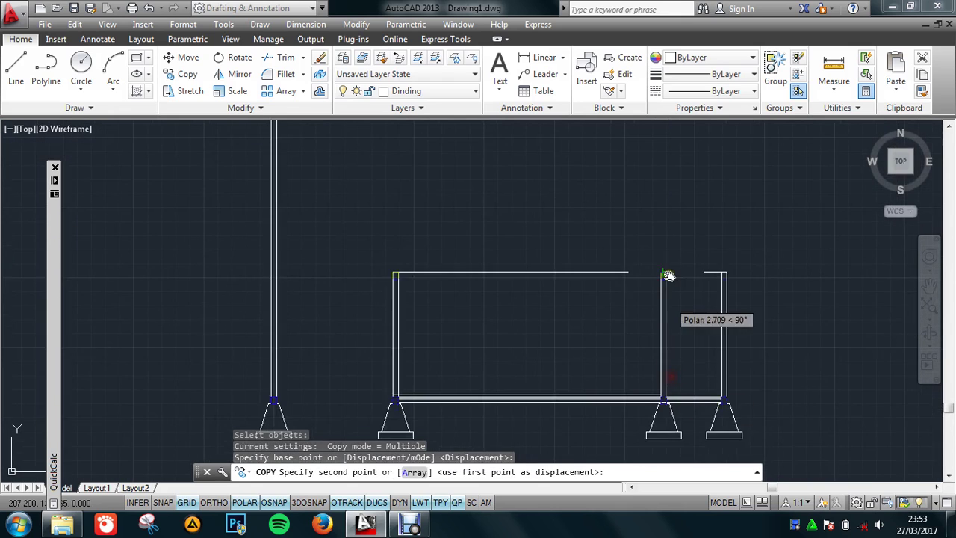
pyautogui.scroll(3, 669, 284)
pyautogui.click(657, 244)
pyautogui.scroll(-3, 661, 224)
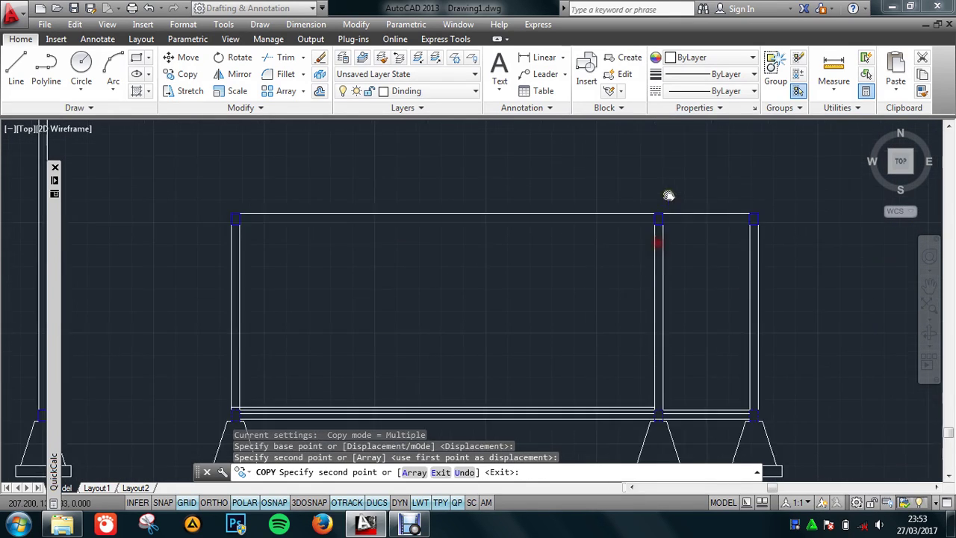
pyautogui.press('Escape')
# Step: Zoom back out to the CARPORT floor plan
pyautogui.scroll(-2, 676, 262)
pyautogui.scroll(1, 603, 322)
pyautogui.scroll(2, 603, 321)
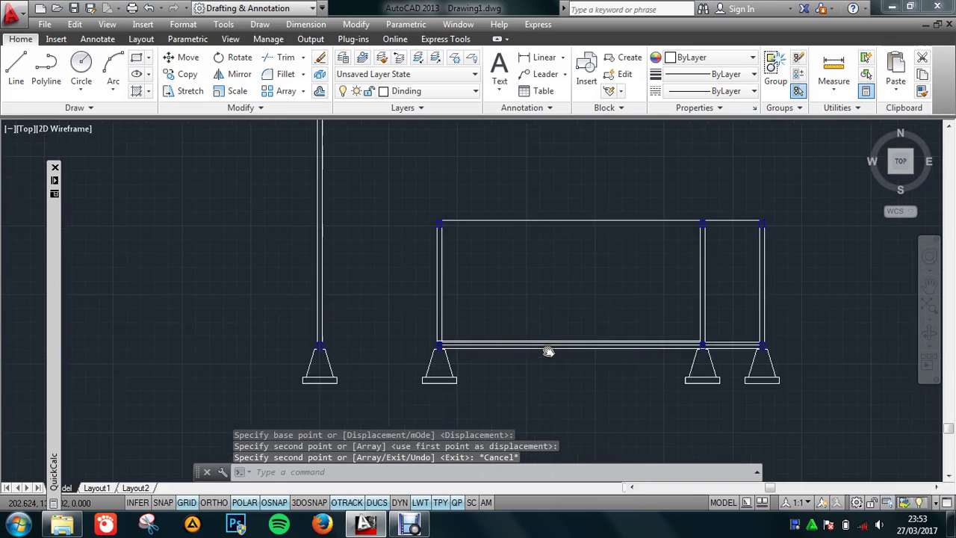
pyautogui.scroll(1, 426, 366)
pyautogui.scroll(-5, 427, 367)
pyautogui.scroll(3, 437, 258)
# Step: Place two vertical construction lines through wall points on the floor plan
pyautogui.scroll(2, 373, 341)
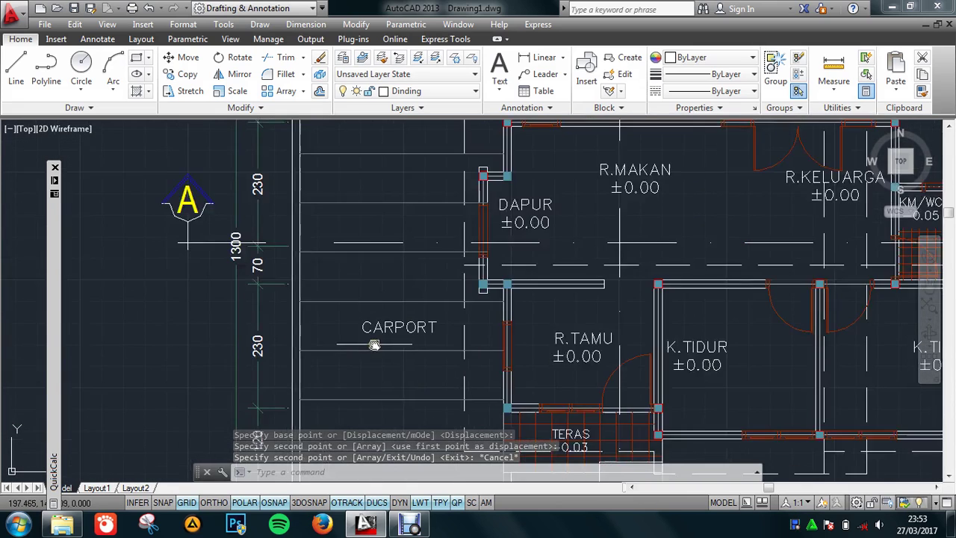
pyautogui.scroll(-2, 425, 250)
pyautogui.moveTo(530, 274); pyautogui.dragTo(528, 270, button='middle')
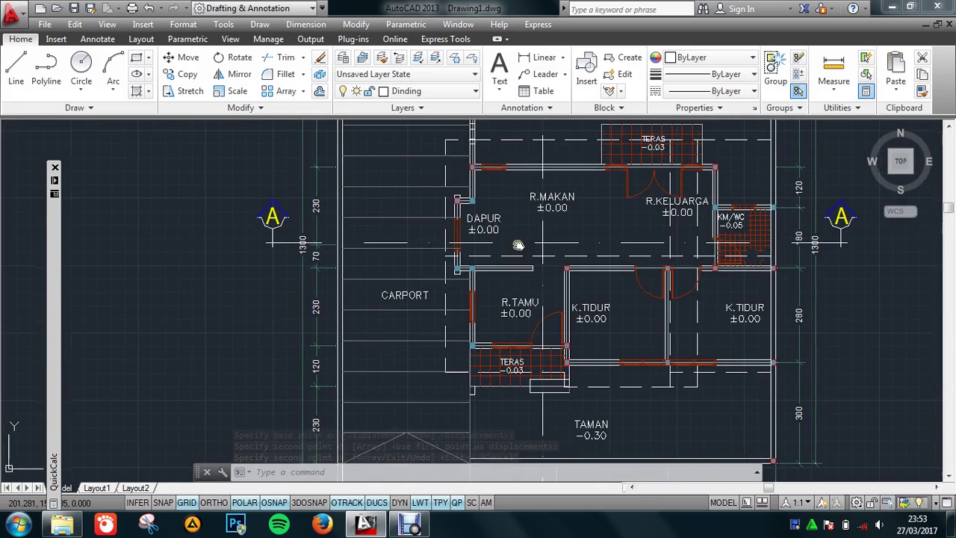
pyautogui.write('x')
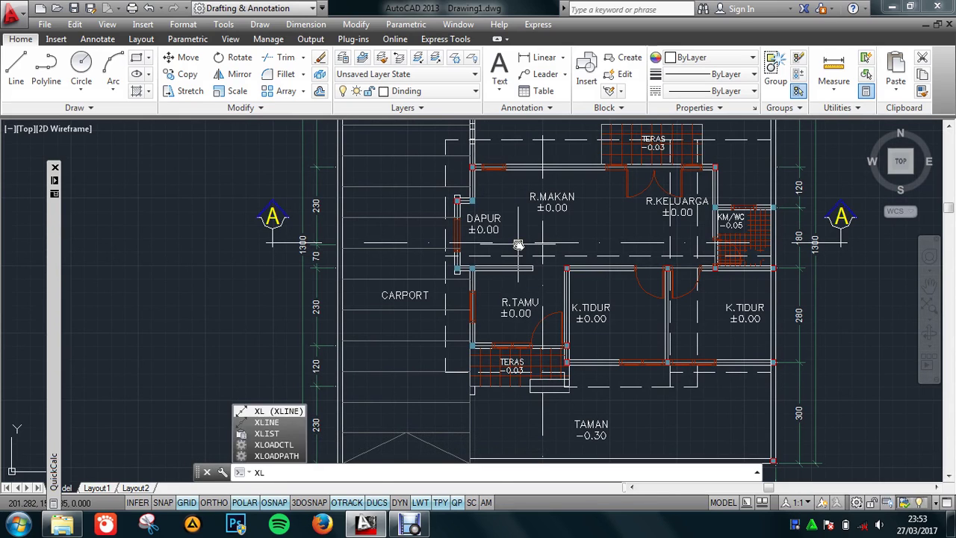
pyautogui.press('Return')
pyautogui.write('v')
pyautogui.press('Return')
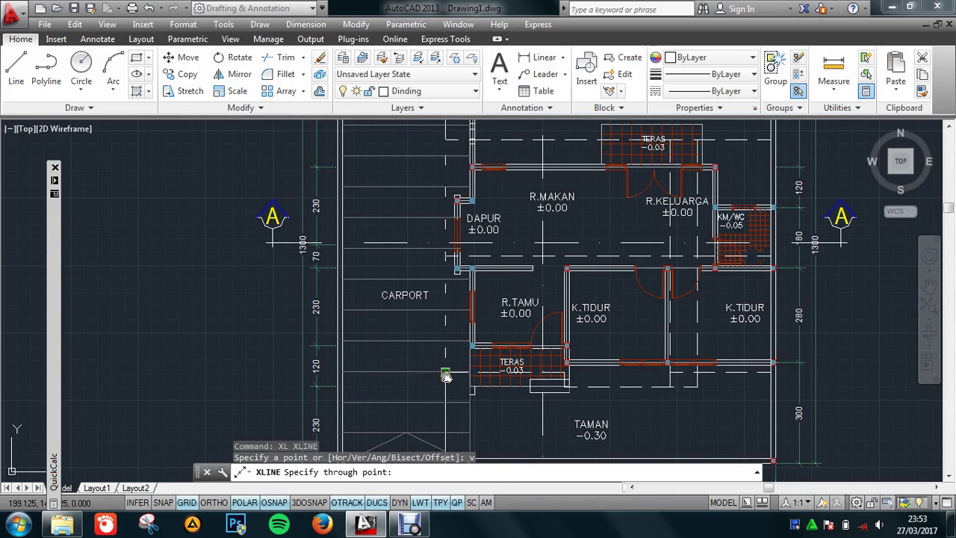
pyautogui.click(446, 376)
pyautogui.scroll(2, 693, 416)
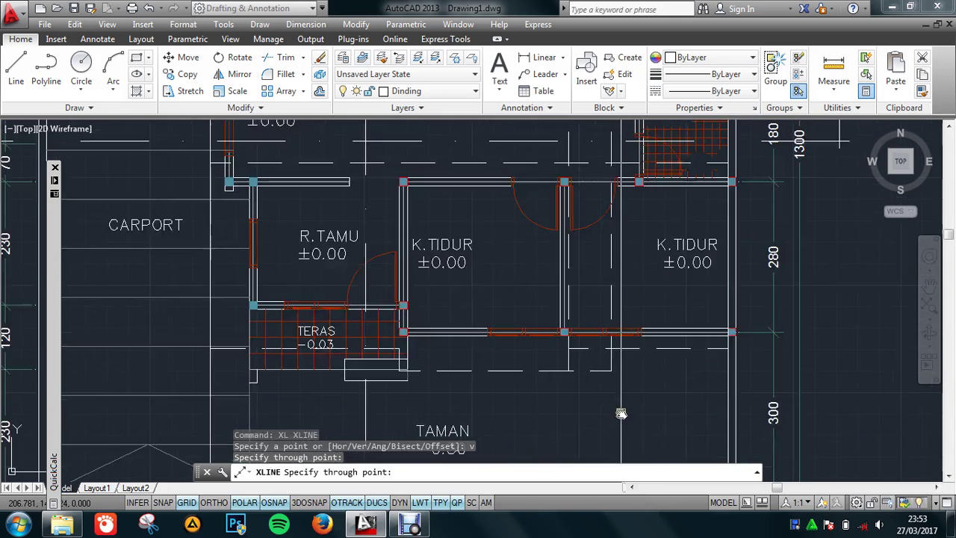
pyautogui.click(611, 373)
# Step: Check that the two new vertical lines run down through the section frame and footings
pyautogui.scroll(-2, 624, 393)
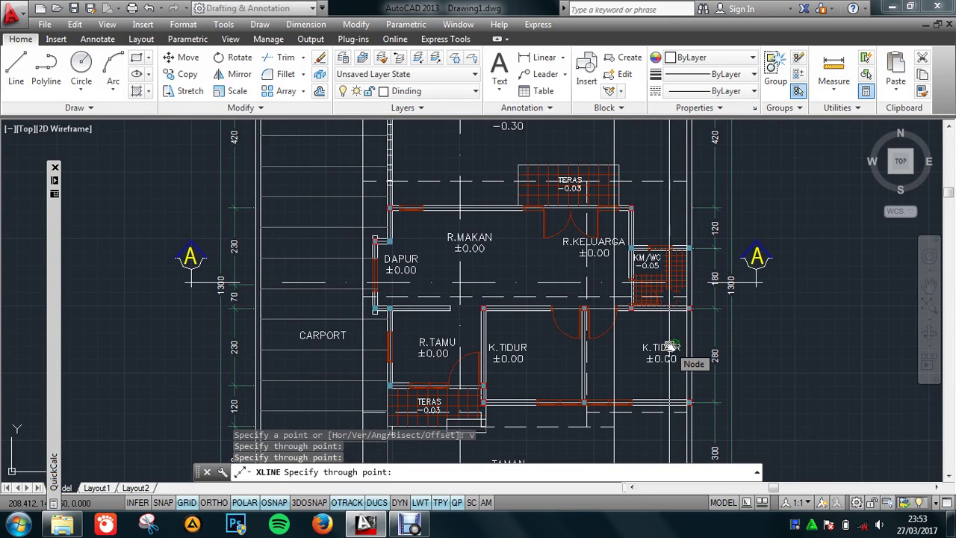
pyautogui.scroll(-4, 629, 299)
pyautogui.moveTo(540, 316)
pyautogui.mouseDown(button='middle')
pyautogui.moveTo(566, 298)
pyautogui.moveTo(617, 302)
pyautogui.mouseUp(button='middle')
pyautogui.scroll(2, 488, 289)
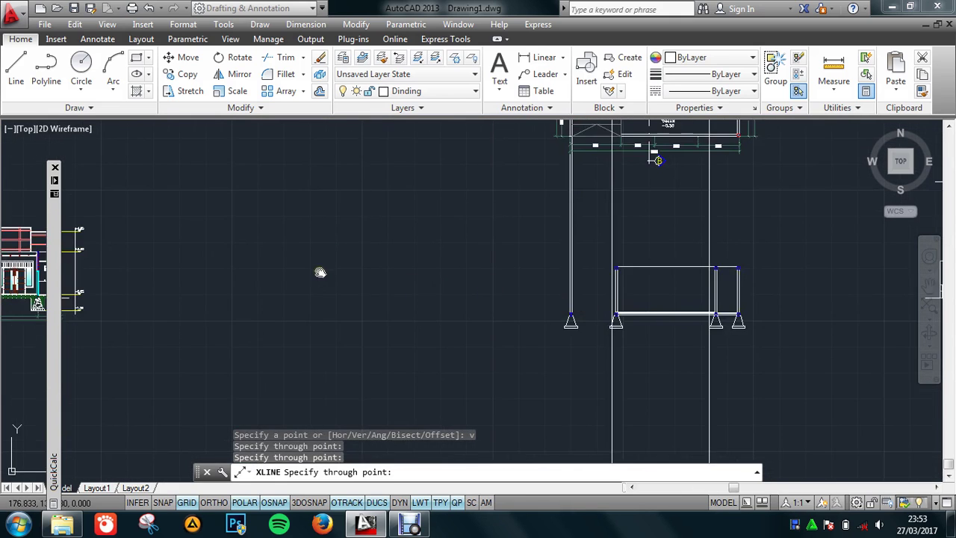
pyautogui.moveTo(320, 271); pyautogui.dragTo(378, 292, button='middle')
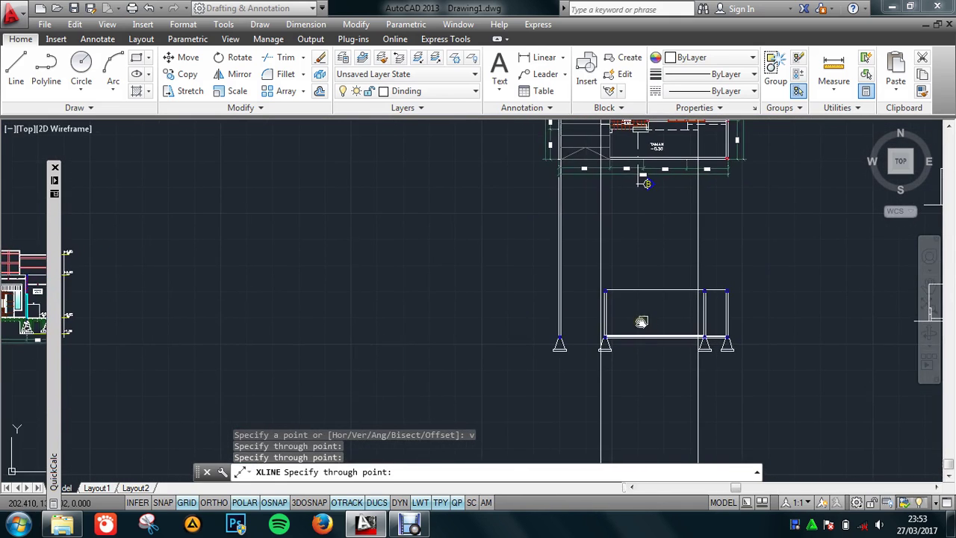
pyautogui.scroll(2, 709, 293)
pyautogui.moveTo(709, 292); pyautogui.dragTo(646, 274, button='middle')
pyautogui.scroll(2, 645, 274)
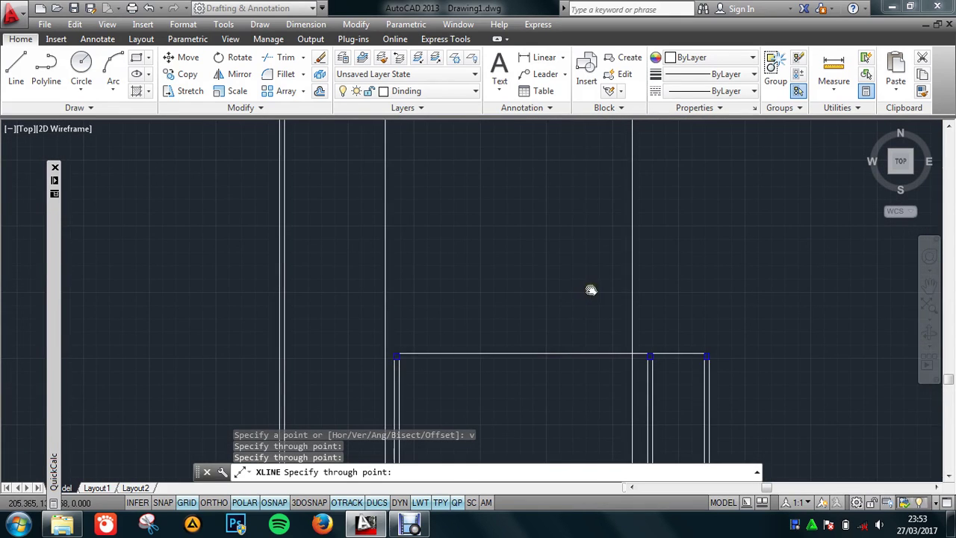
pyautogui.scroll(-4, 657, 294)
pyautogui.scroll(2, 614, 313)
pyautogui.scroll(-1, 613, 316)
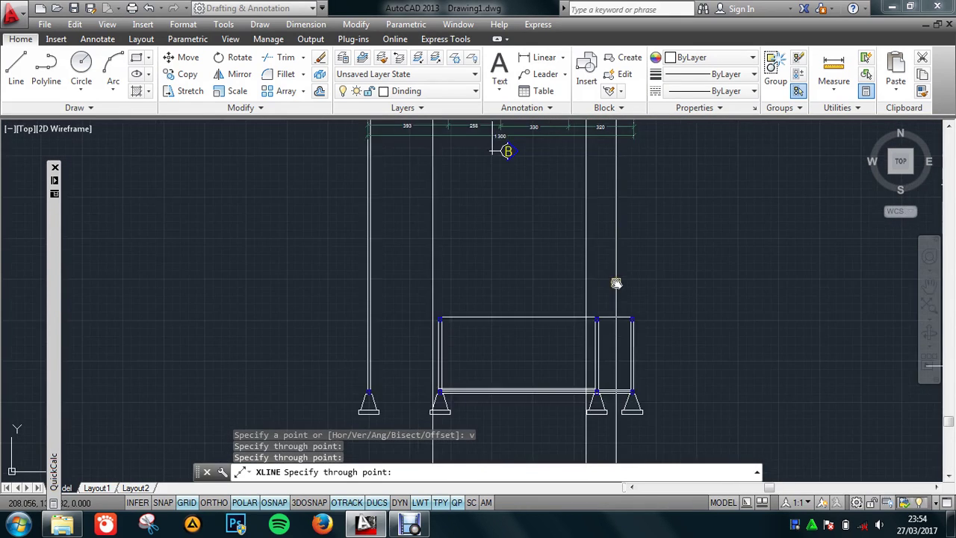
pyautogui.scroll(-1, 614, 282)
pyautogui.scroll(2, 620, 307)
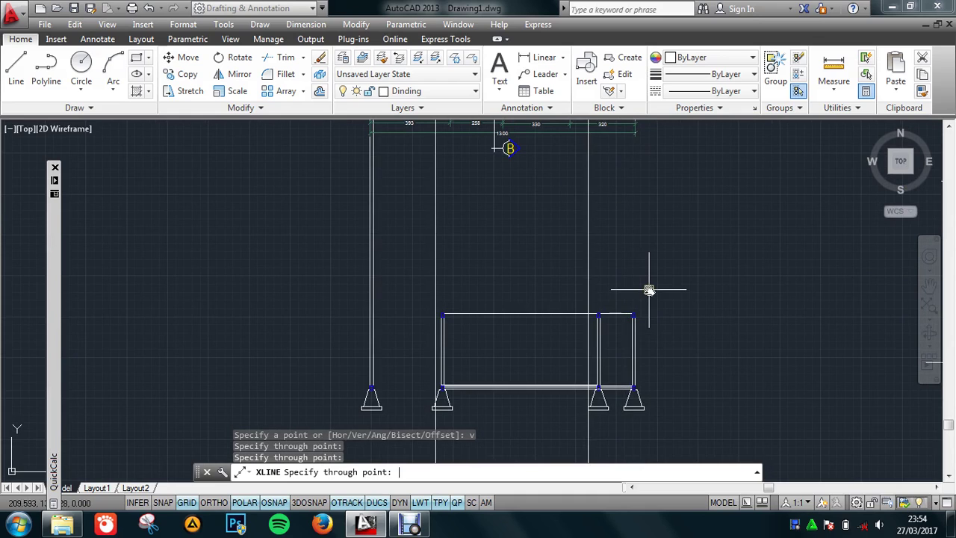
pyautogui.press('Return')
pyautogui.scroll(2, 569, 308)
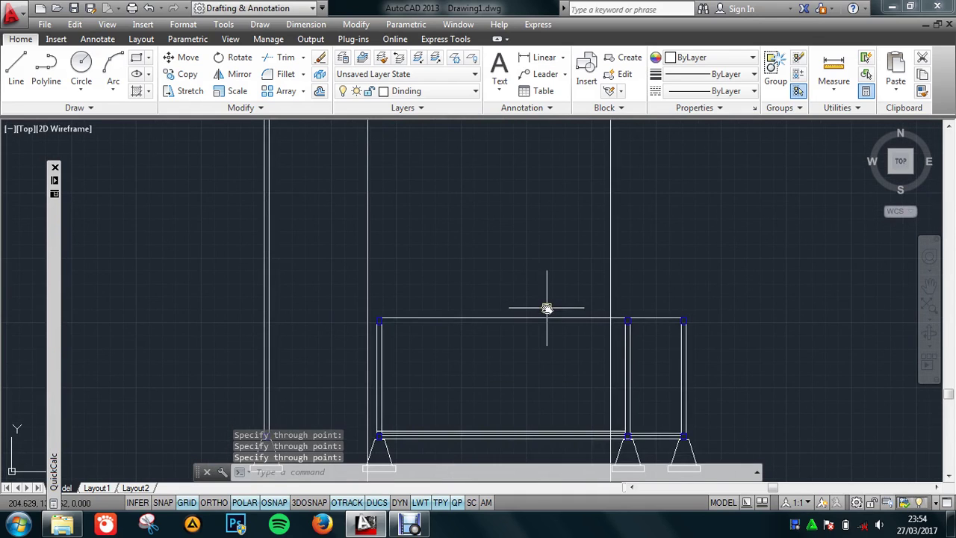
pyautogui.scroll(2, 553, 306)
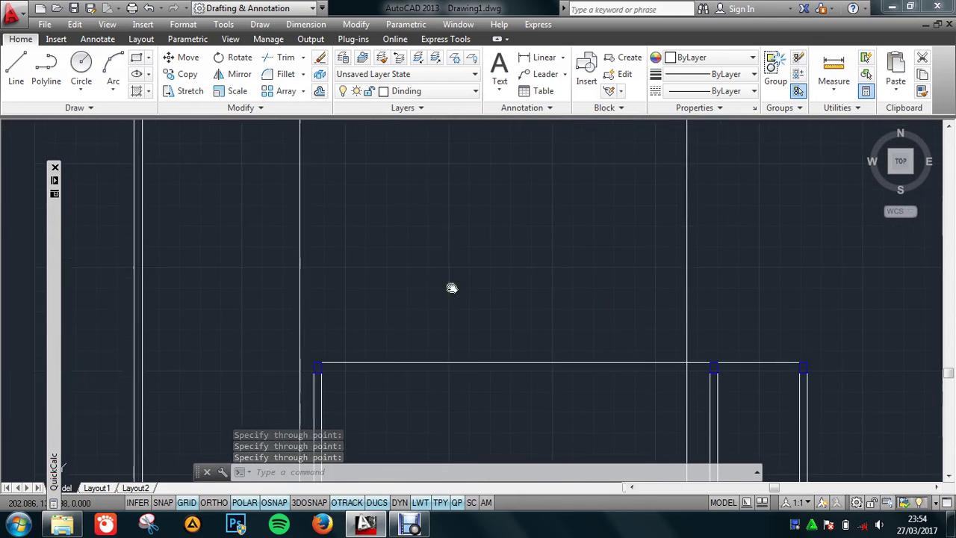
pyautogui.moveTo(455, 255); pyautogui.dragTo(502, 346, button='middle')
pyautogui.scroll(-3, 506, 345)
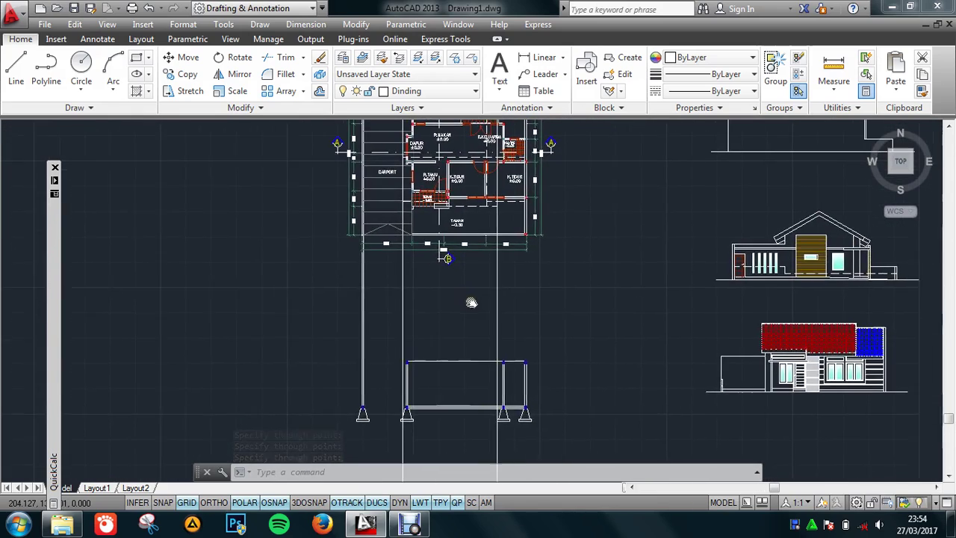
pyautogui.moveTo(526, 309); pyautogui.dragTo(396, 299, button='middle')
pyautogui.scroll(2, 491, 316)
pyautogui.scroll(-2, 555, 328)
pyautogui.moveTo(556, 327); pyautogui.dragTo(491, 301, button='middle')
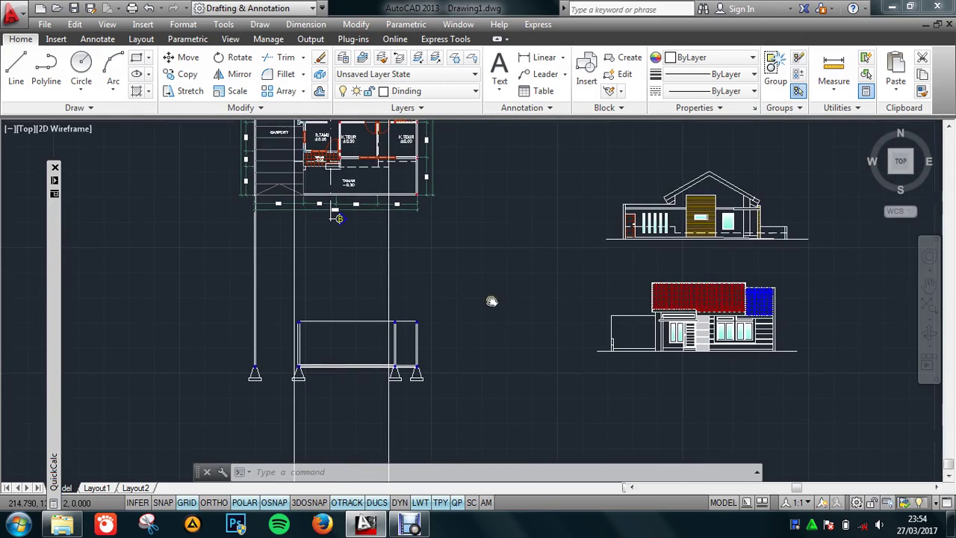
pyautogui.scroll(2, 311, 277)
pyautogui.scroll(3, 355, 357)
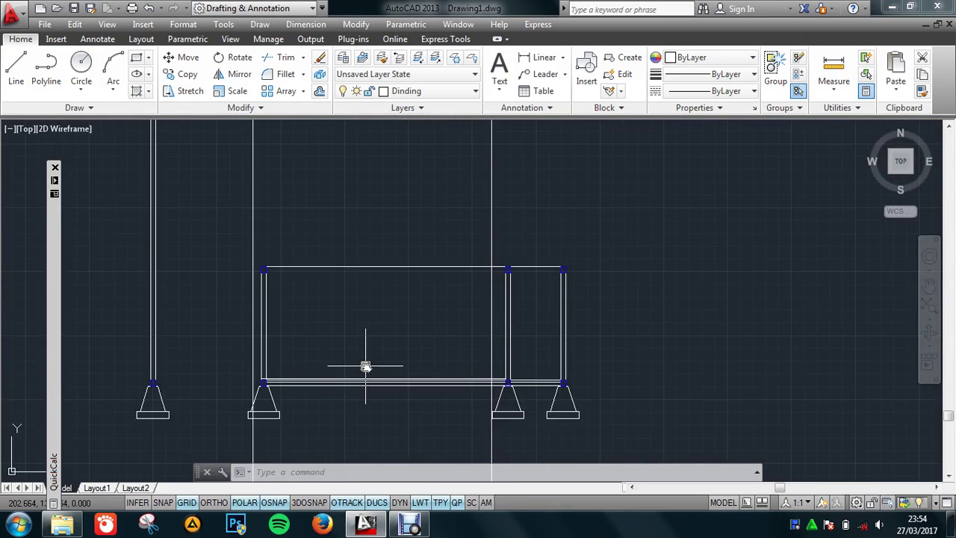
# Step: Place a horizontal construction line at the column bases, extending across to the elevations
pyautogui.write('xl')
pyautogui.press('Return')
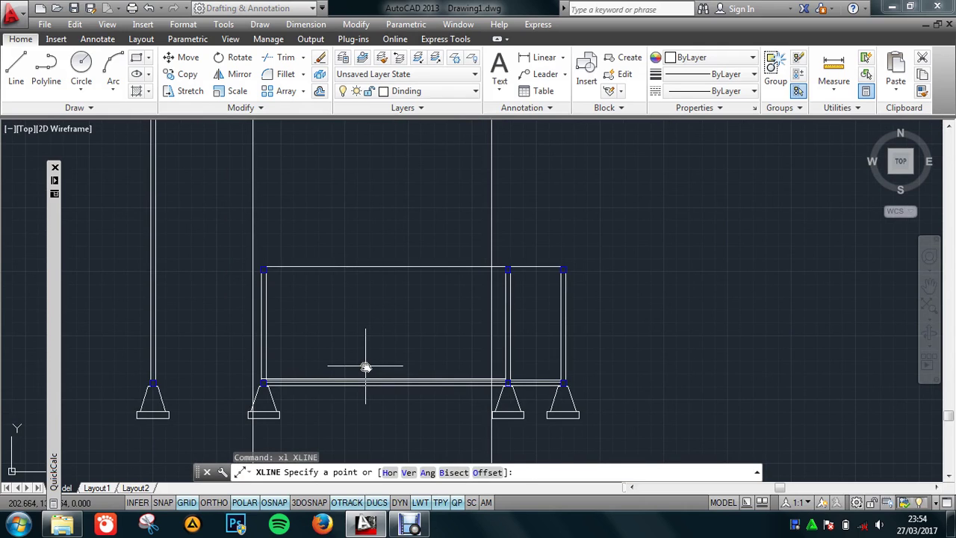
pyautogui.write('h')
pyautogui.press('Return')
pyautogui.scroll(-2, 368, 366)
pyautogui.scroll(-2, 568, 348)
pyautogui.moveTo(581, 348); pyautogui.dragTo(551, 351, button='middle')
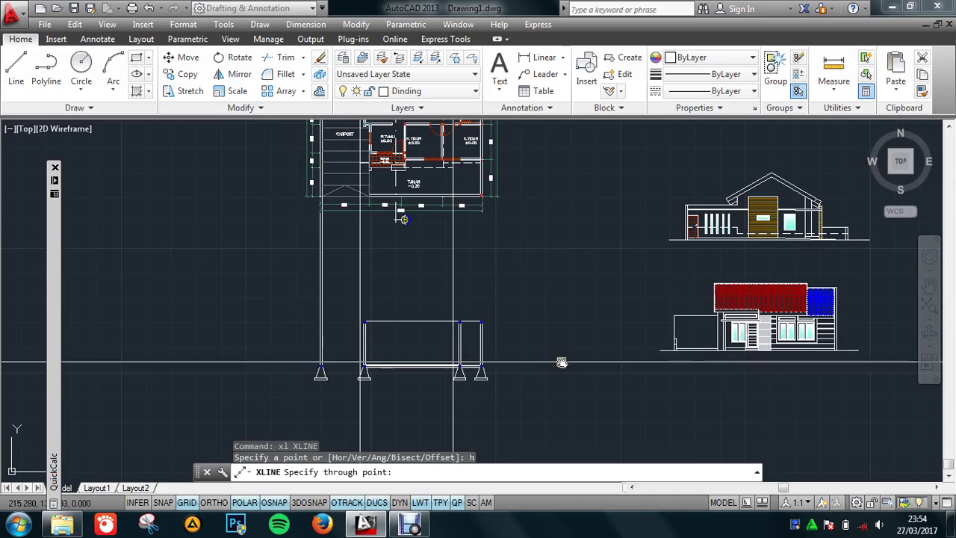
pyautogui.scroll(2, 561, 362)
pyautogui.moveTo(600, 316)
pyautogui.mouseDown(button='middle')
pyautogui.moveTo(570, 367)
pyautogui.moveTo(557, 367)
pyautogui.moveTo(545, 333)
pyautogui.mouseUp(button='middle')
pyautogui.scroll(2, 349, 367)
pyautogui.scroll(2, 359, 369)
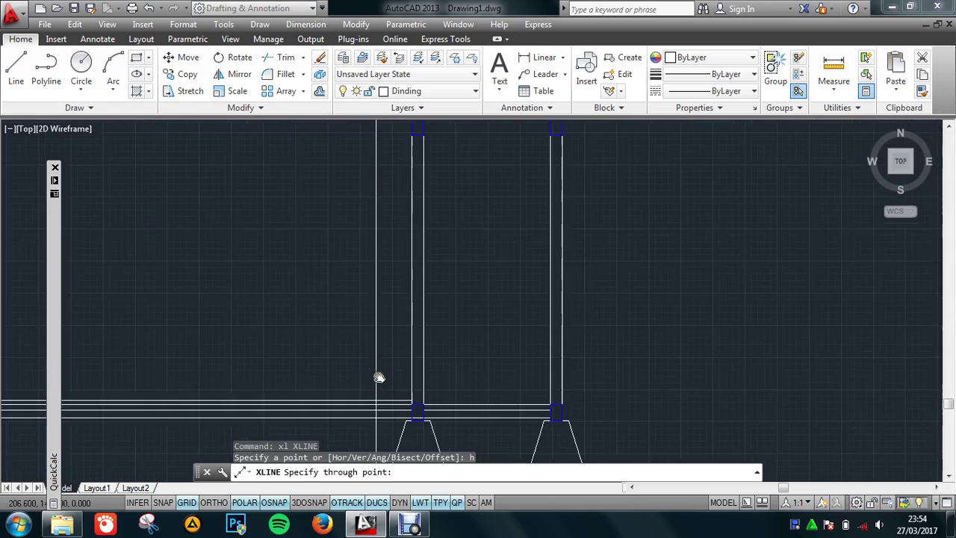
pyautogui.scroll(1, 378, 377)
pyautogui.moveTo(412, 393); pyautogui.dragTo(418, 412, button='middle')
pyautogui.click(418, 411)
pyautogui.scroll(-3, 448, 377)
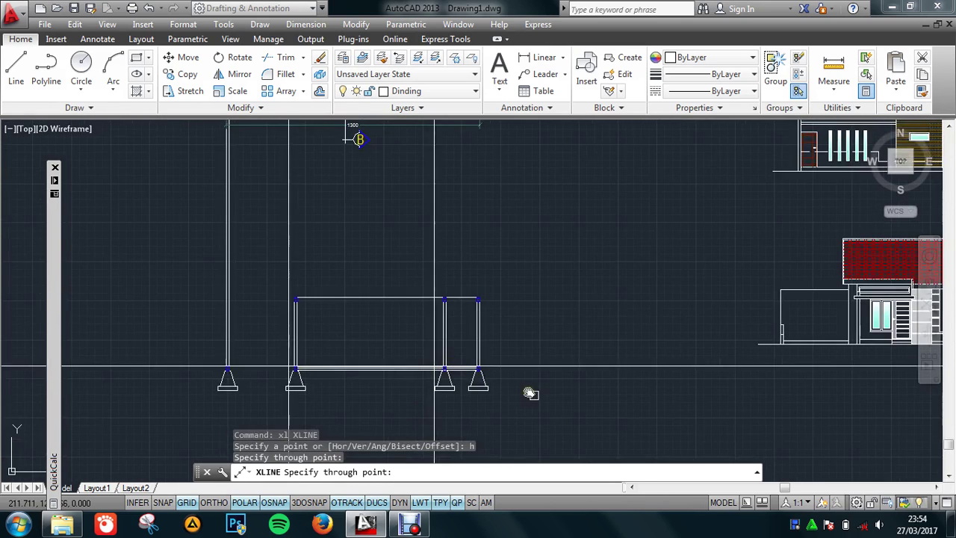
pyautogui.scroll(-2, 530, 394)
pyautogui.press('Escape')
pyautogui.scroll(2, 590, 381)
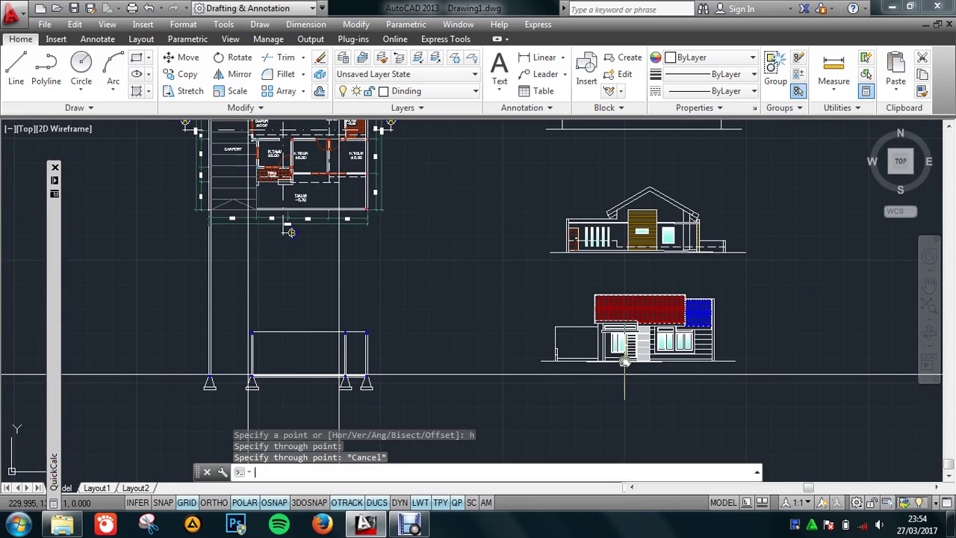
pyautogui.write('m')
pyautogui.press('Return')
# Step: Move the lower house elevation further to the right, out of the way
pyautogui.click(518, 275)
pyautogui.click(805, 420)
pyautogui.press('Return')
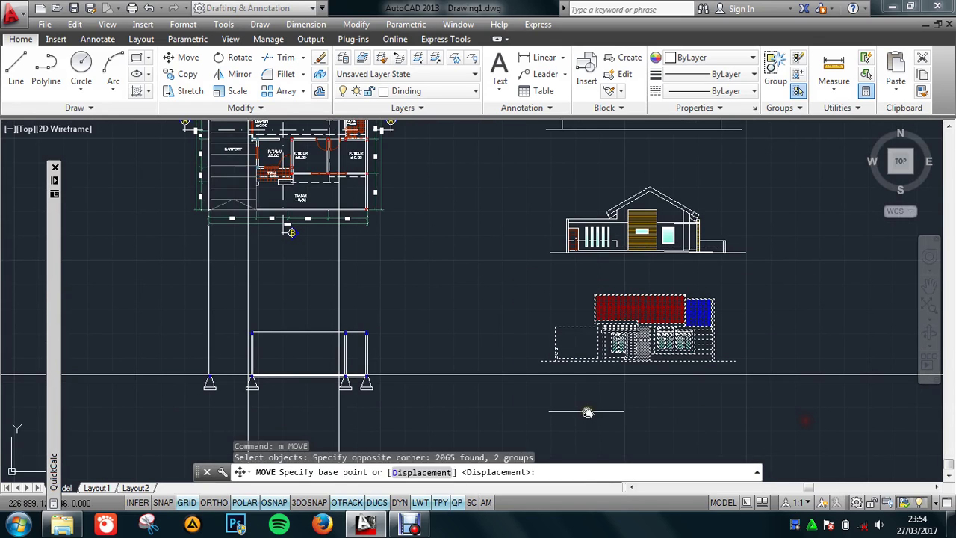
pyautogui.click(588, 412)
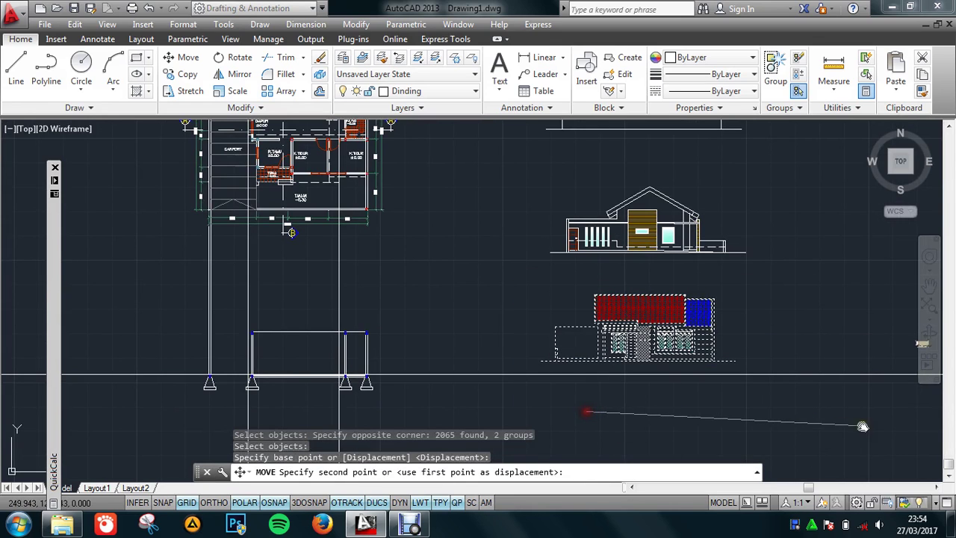
pyautogui.click(916, 413)
# Step: Move the upper house elevation down so its ground corner sits on the horizontal construction line
pyautogui.write('m')
pyautogui.press('Return')
pyautogui.click(508, 181)
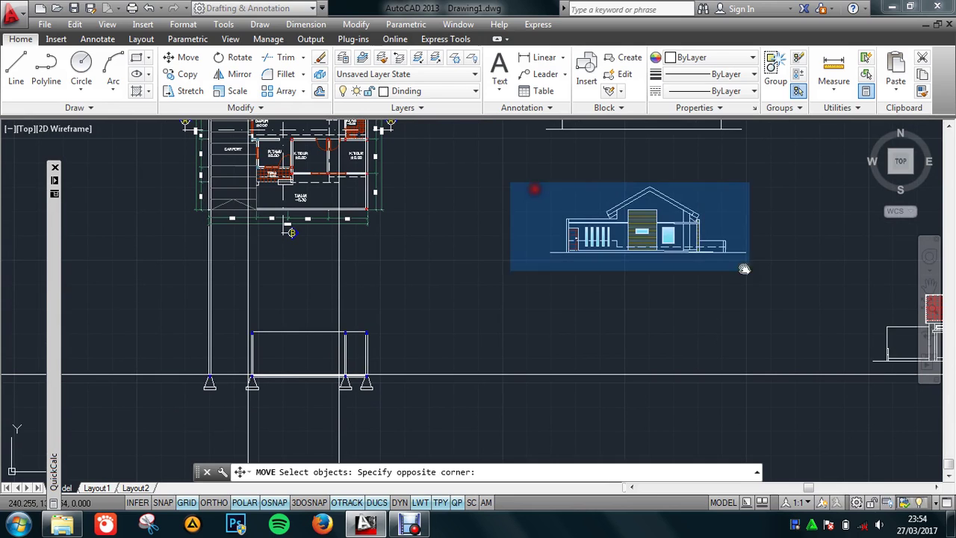
pyautogui.click(786, 300)
pyautogui.scroll(3, 693, 243)
pyautogui.scroll(3, 688, 239)
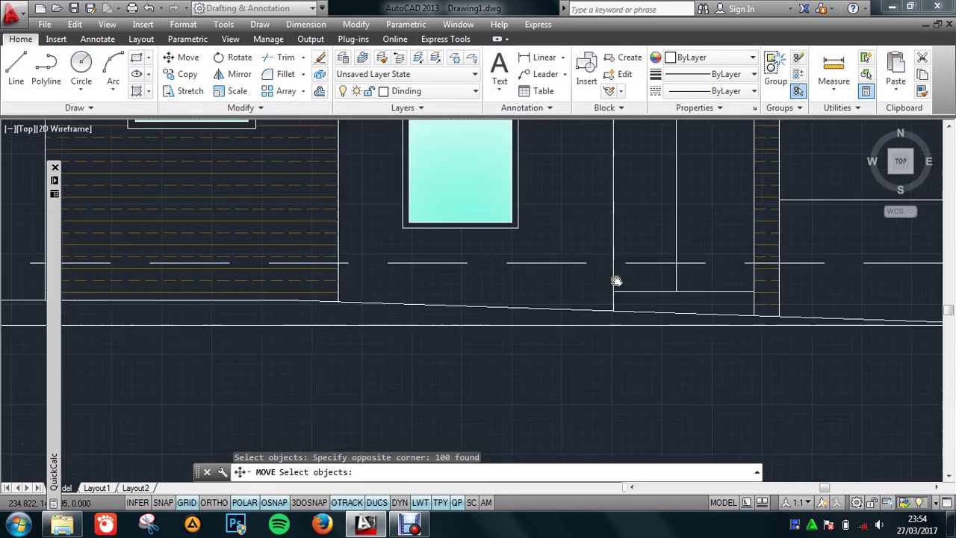
pyautogui.scroll(3, 615, 278)
pyautogui.press('Return')
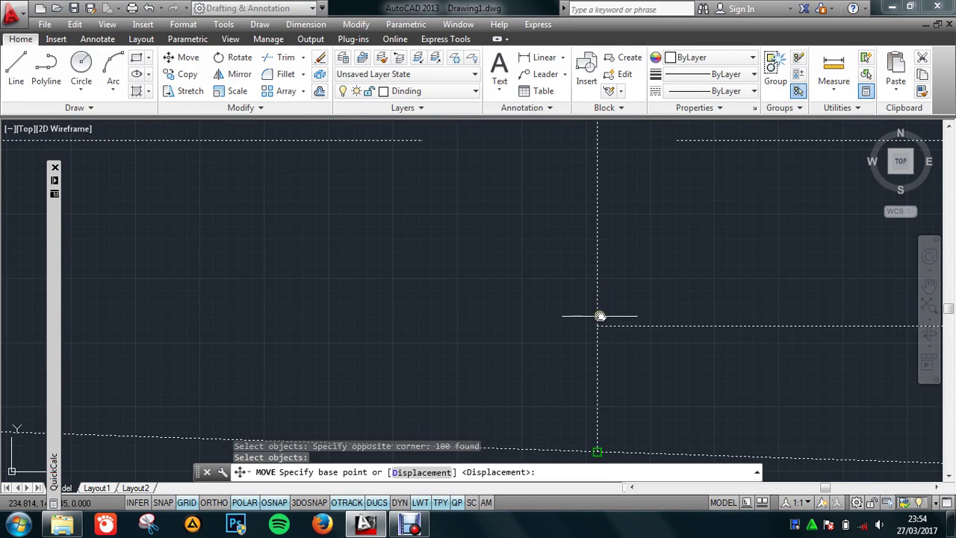
pyautogui.click(597, 327)
pyautogui.scroll(-3, 634, 209)
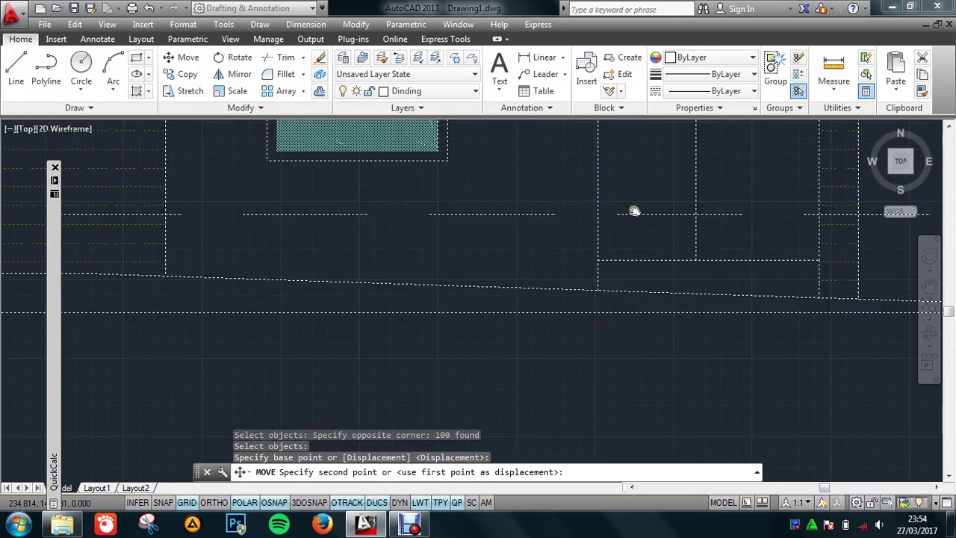
pyautogui.scroll(-3, 623, 229)
pyautogui.scroll(-2, 620, 288)
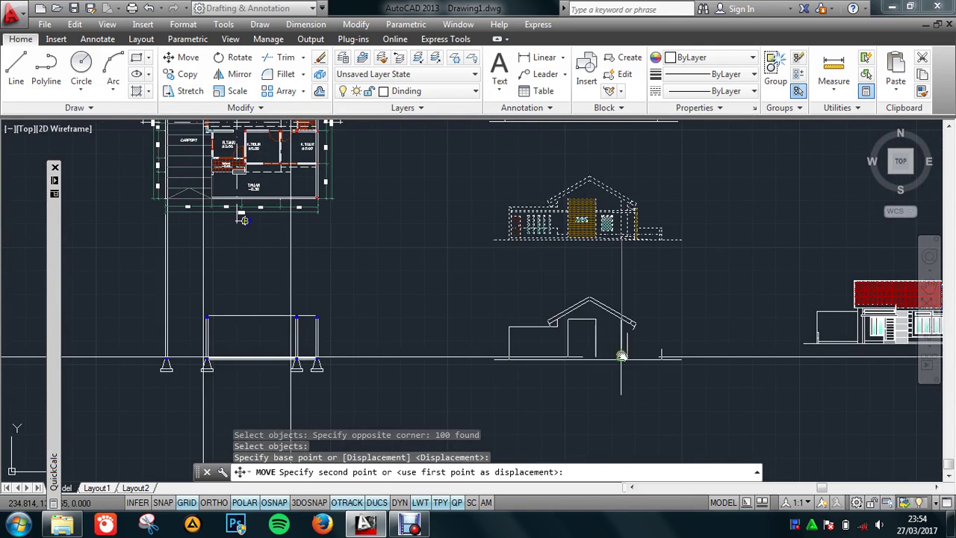
pyautogui.click(620, 350)
pyautogui.scroll(2, 549, 351)
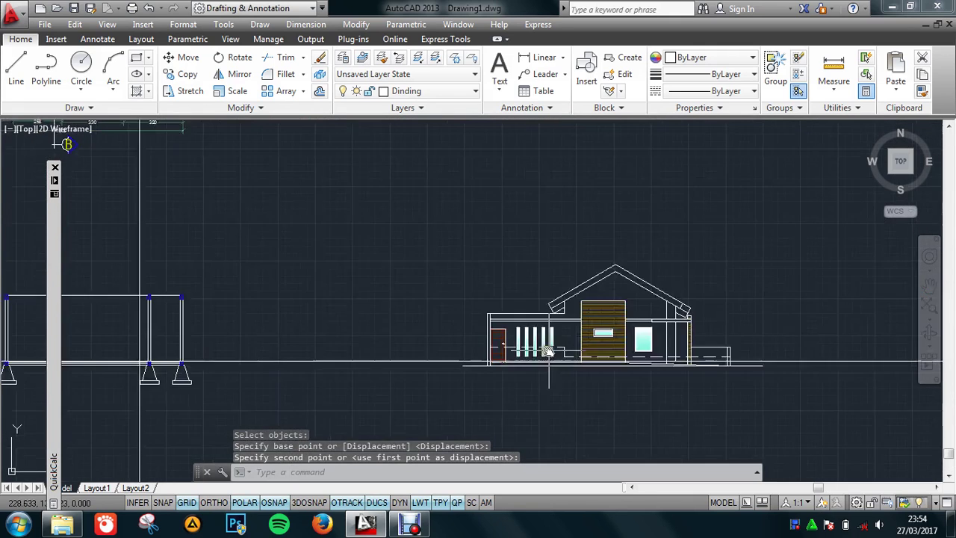
pyautogui.moveTo(594, 359); pyautogui.dragTo(590, 357, button='middle')
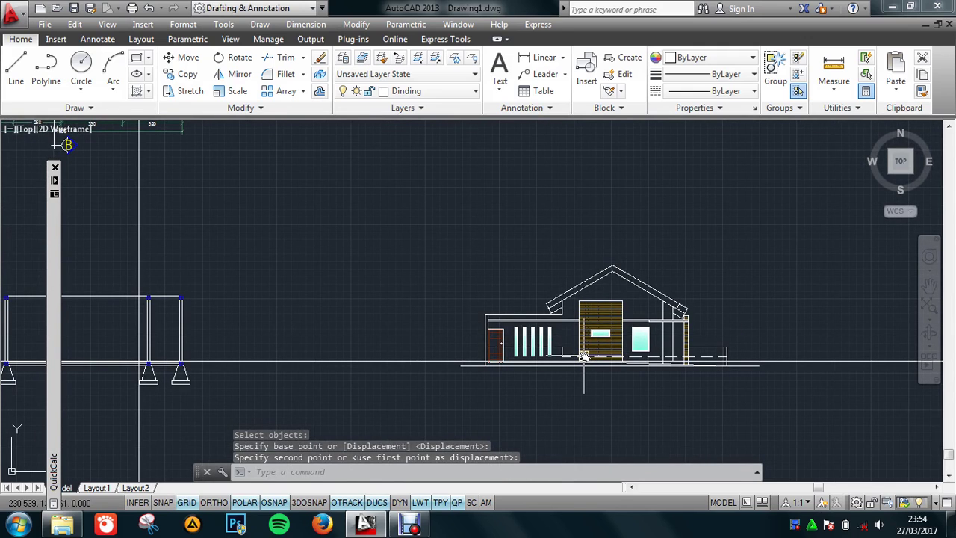
pyautogui.scroll(2, 584, 356)
pyautogui.scroll(1, 587, 357)
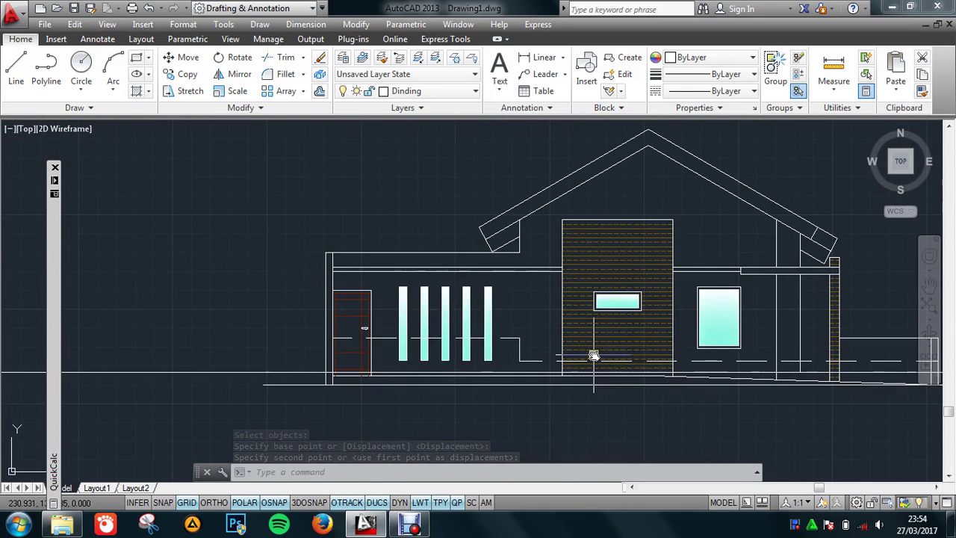
pyautogui.scroll(-3, 672, 343)
pyautogui.scroll(-1, 585, 347)
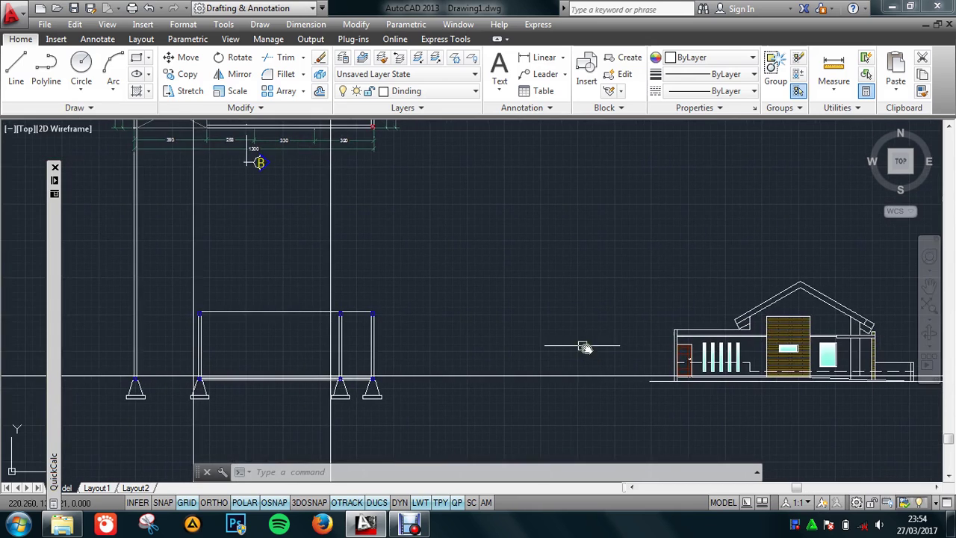
# Step: Draw a horizontal construction line (XL) through the elevation's roof apex
pyautogui.write('xl')
pyautogui.press('Return')
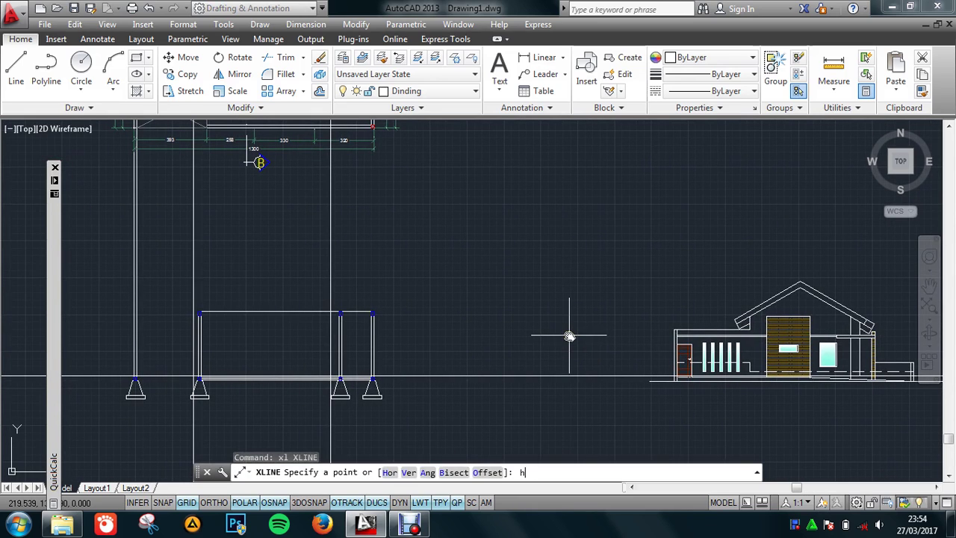
pyautogui.press('Return')
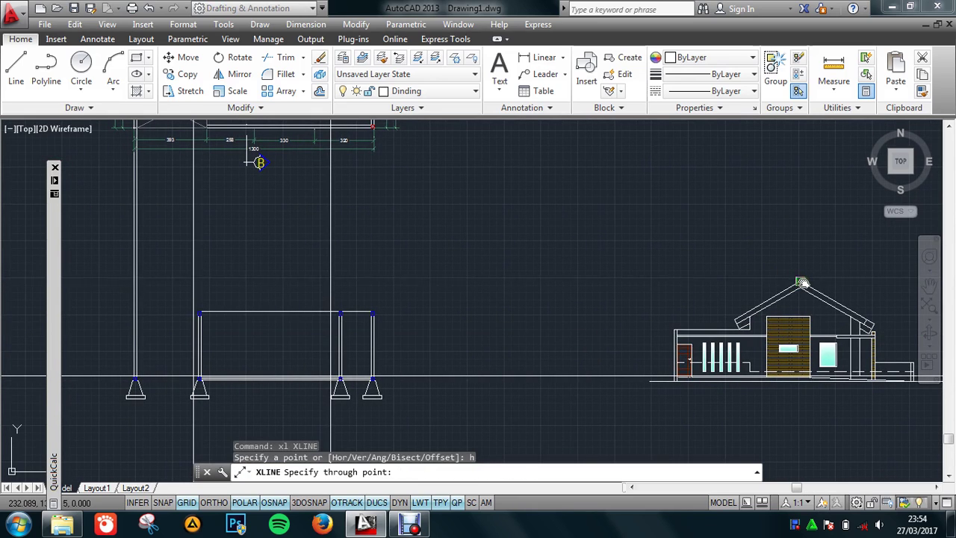
pyautogui.click(800, 283)
pyautogui.scroll(-1, 499, 315)
pyautogui.scroll(-3, 551, 316)
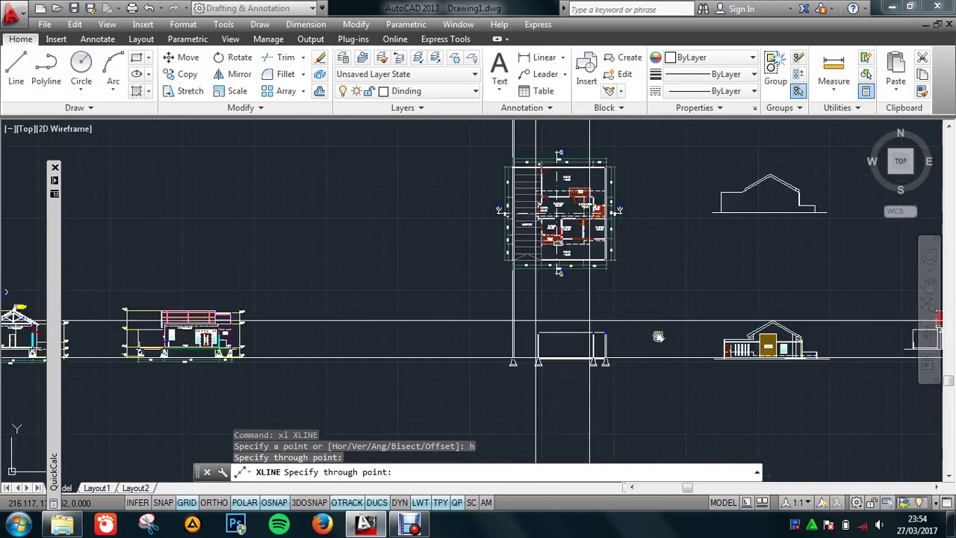
pyautogui.scroll(1, 566, 366)
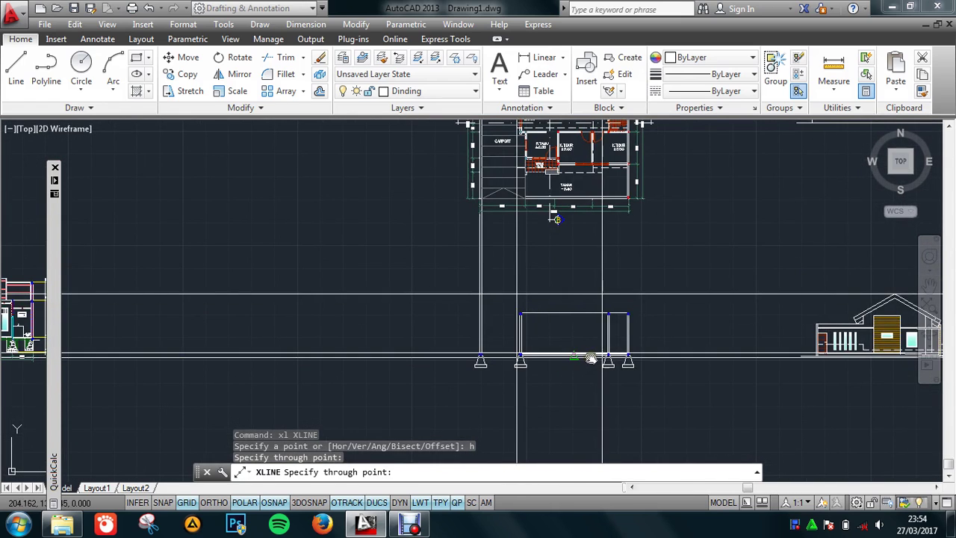
pyautogui.scroll(1, 620, 363)
pyautogui.scroll(2, 672, 331)
pyautogui.press('Escape')
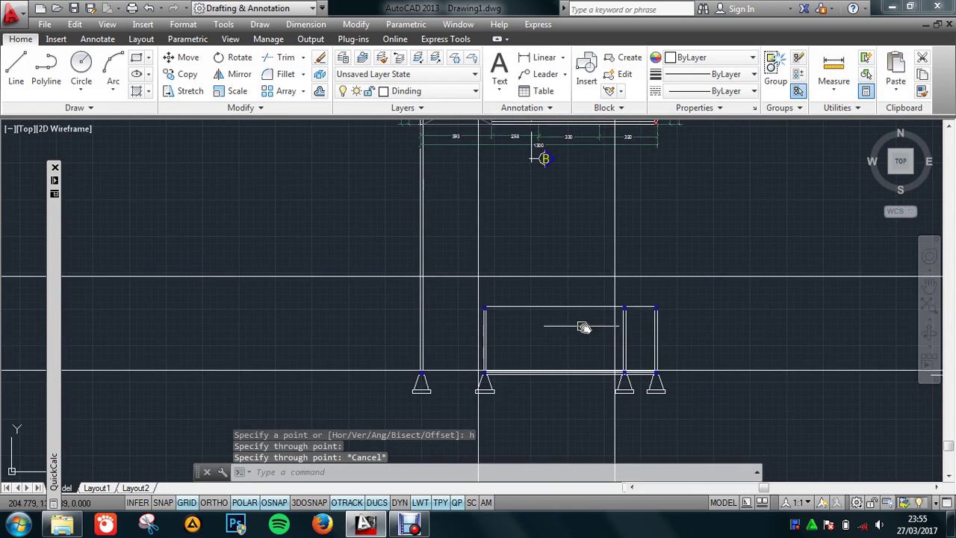
pyautogui.scroll(2, 495, 301)
pyautogui.scroll(2, 574, 299)
pyautogui.scroll(-3, 573, 300)
# Step: Begin a trim using the vertical line as cutting edge, then cancel it
pyautogui.moveTo(558, 235)
pyautogui.mouseDown(button='middle')
pyautogui.moveTo(555, 384)
pyautogui.moveTo(541, 207)
pyautogui.mouseUp(button='middle')
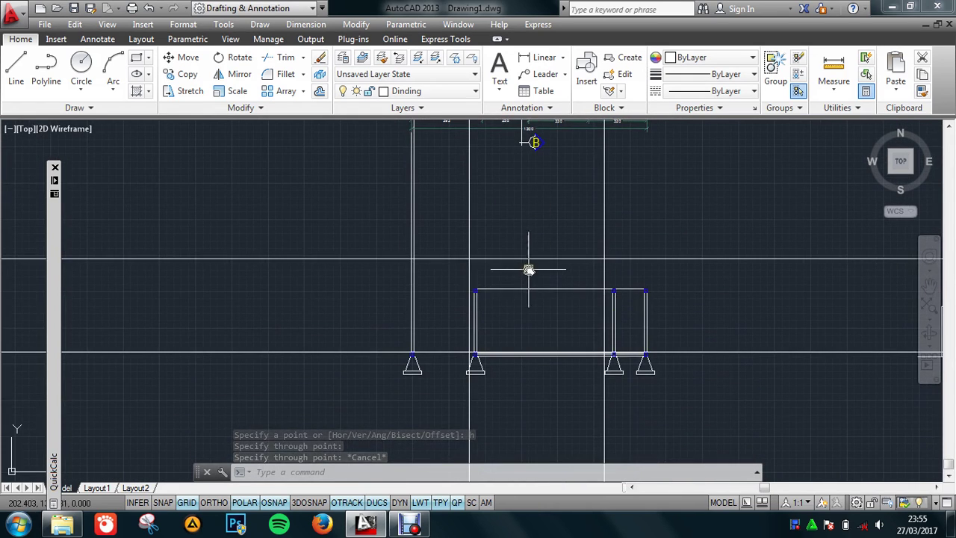
pyautogui.scroll(1, 566, 273)
pyautogui.scroll(1, 544, 292)
pyautogui.scroll(2, 533, 296)
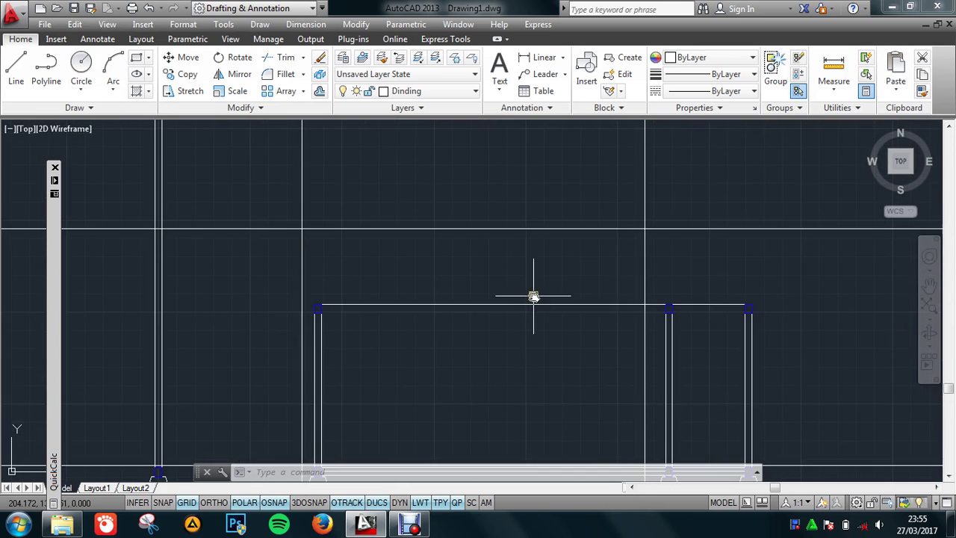
pyautogui.write('tr')
pyautogui.press('Return')
pyautogui.click(302, 289)
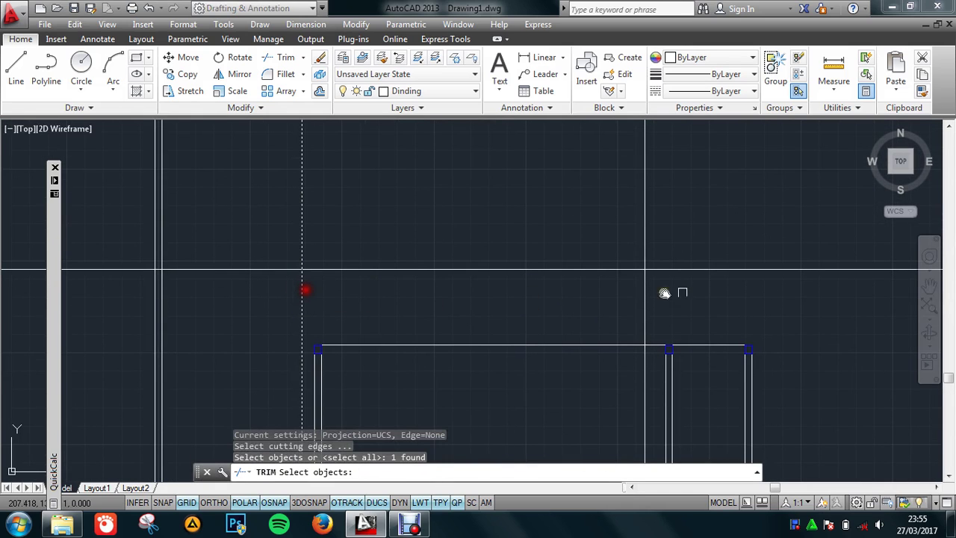
pyautogui.press('Escape')
pyautogui.scroll(-2, 613, 298)
pyautogui.scroll(-2, 568, 305)
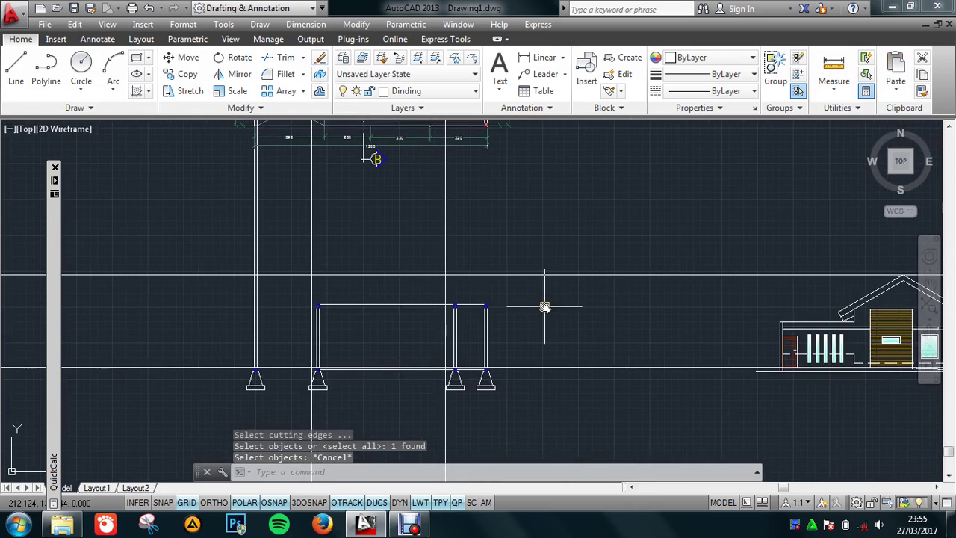
# Step: Draw a second horizontal construction line through the elevation's roof corner
pyautogui.write('xl')
pyautogui.press('Return')
pyautogui.write('h')
pyautogui.press('Return')
pyautogui.scroll(1, 794, 303)
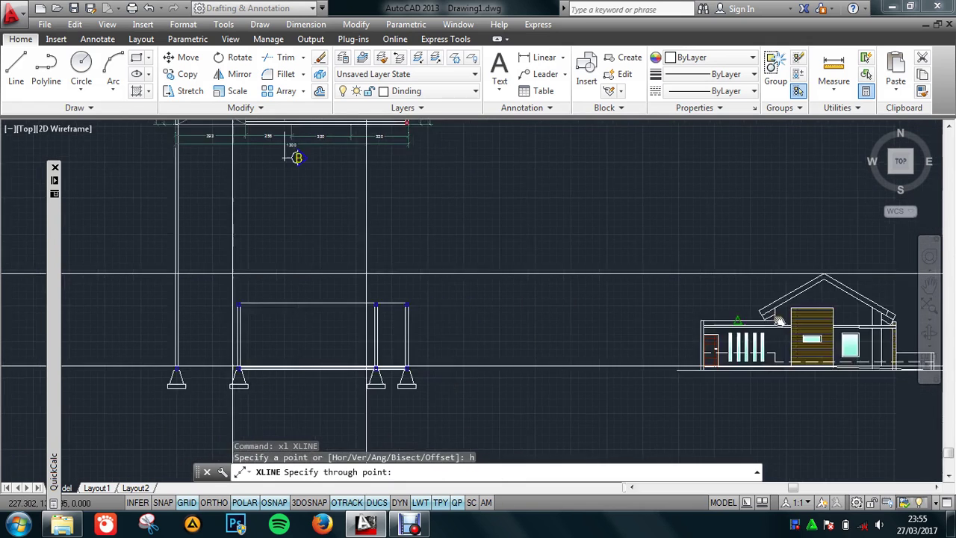
pyautogui.scroll(3, 665, 308)
pyautogui.scroll(2, 635, 299)
pyautogui.click(602, 291)
pyautogui.scroll(-5, 523, 306)
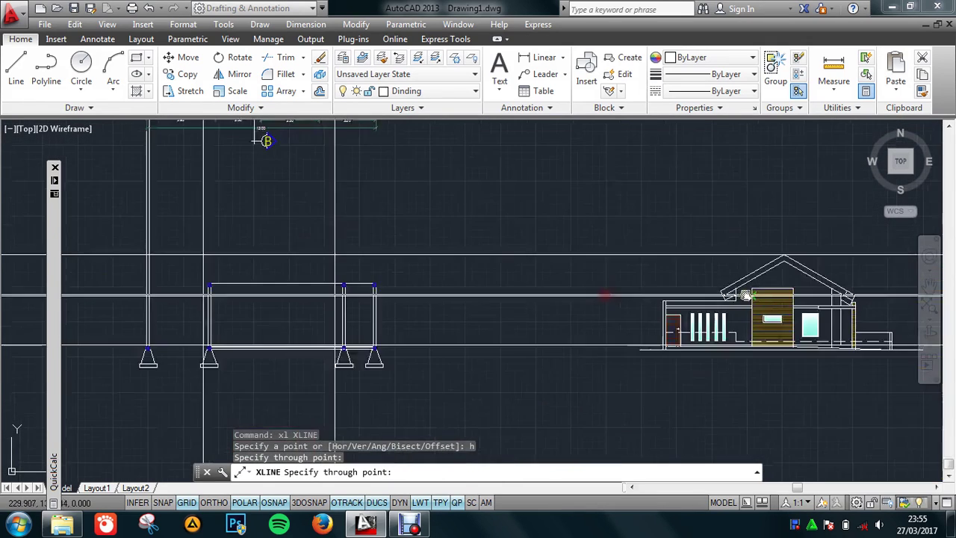
pyautogui.press('Escape')
pyautogui.scroll(2, 418, 307)
pyautogui.scroll(2, 398, 288)
pyautogui.moveTo(395, 284); pyautogui.dragTo(399, 323, button='middle')
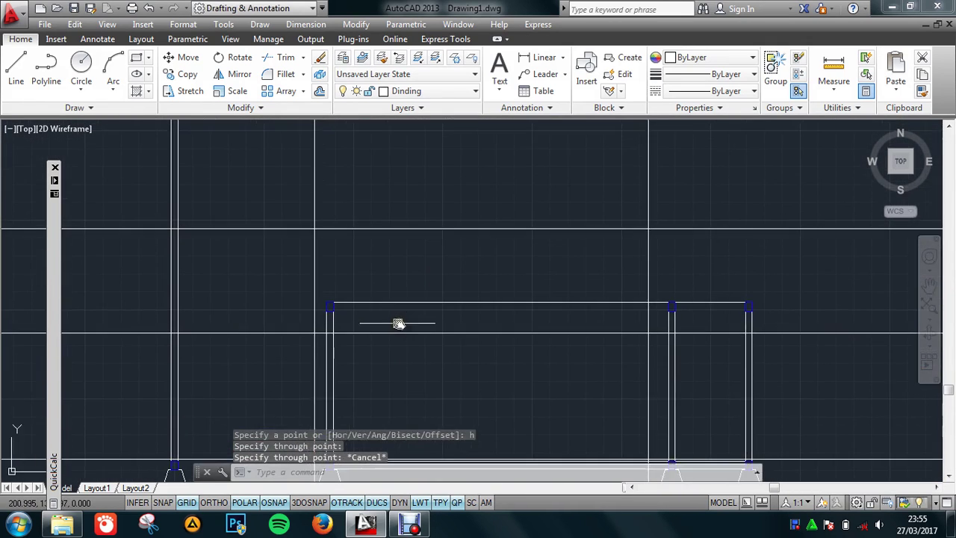
# Step: Trim the construction line ends left of the left vertical line
pyautogui.write('tr')
pyautogui.press('Return')
pyautogui.click(314, 291)
pyautogui.press('Return')
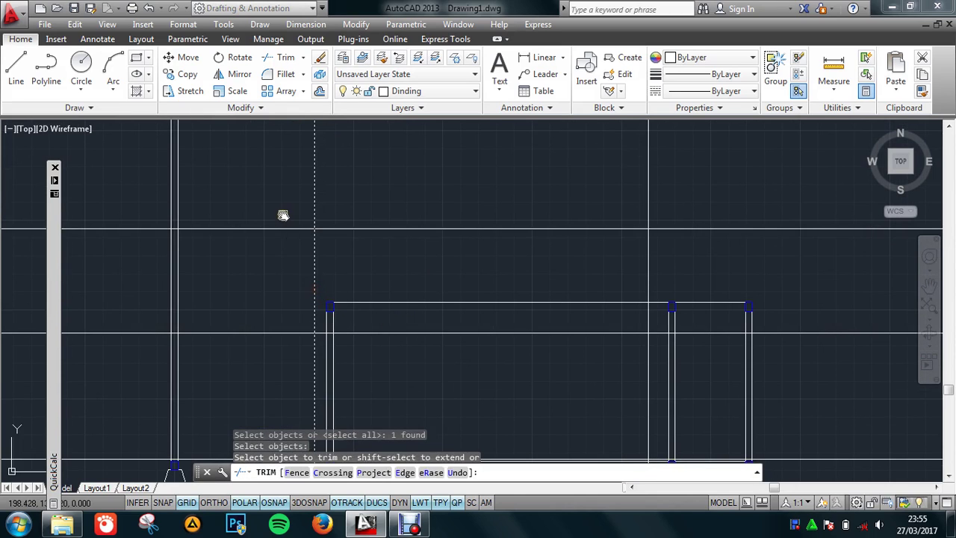
pyautogui.click(283, 216)
pyautogui.click(247, 402)
pyautogui.press('Escape')
# Step: Trim the construction line ends right of the right vertical line
pyautogui.press('Return')
pyautogui.click(646, 266)
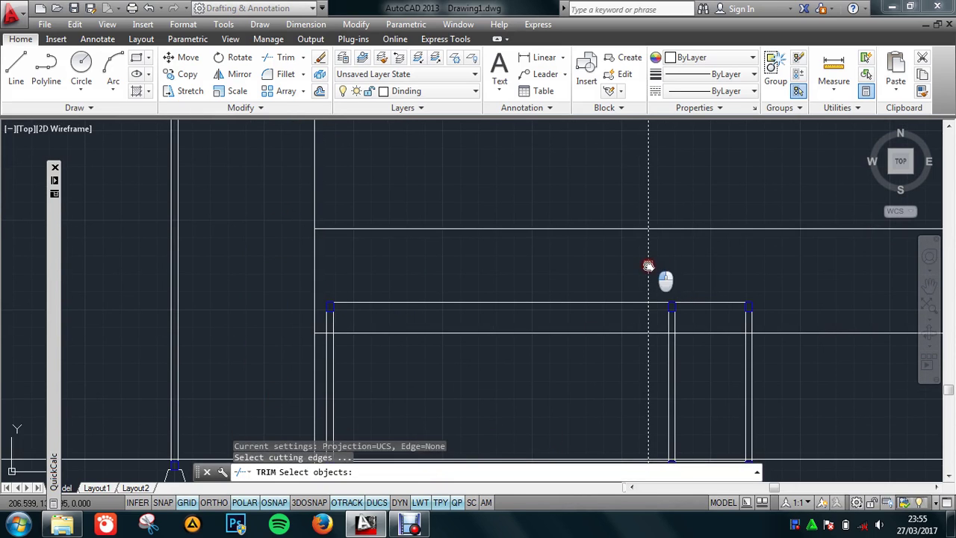
pyautogui.moveTo(661, 275); pyautogui.dragTo(536, 277, button='middle')
pyautogui.press('Return')
pyautogui.click(711, 207)
pyautogui.click(687, 401)
pyautogui.scroll(-5, 647, 386)
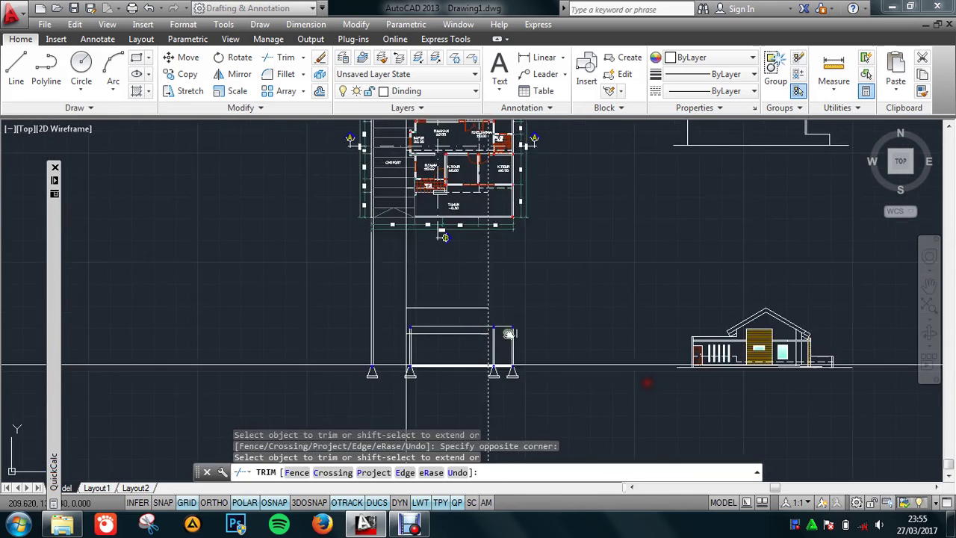
pyautogui.scroll(3, 466, 342)
pyautogui.scroll(1, 466, 341)
pyautogui.press('Escape')
pyautogui.scroll(-3, 448, 341)
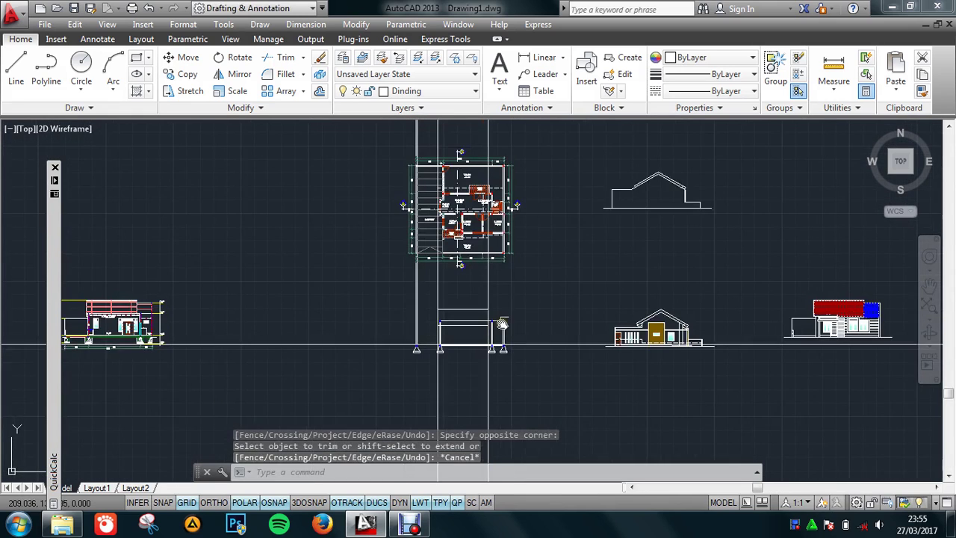
pyautogui.scroll(-2, 466, 329)
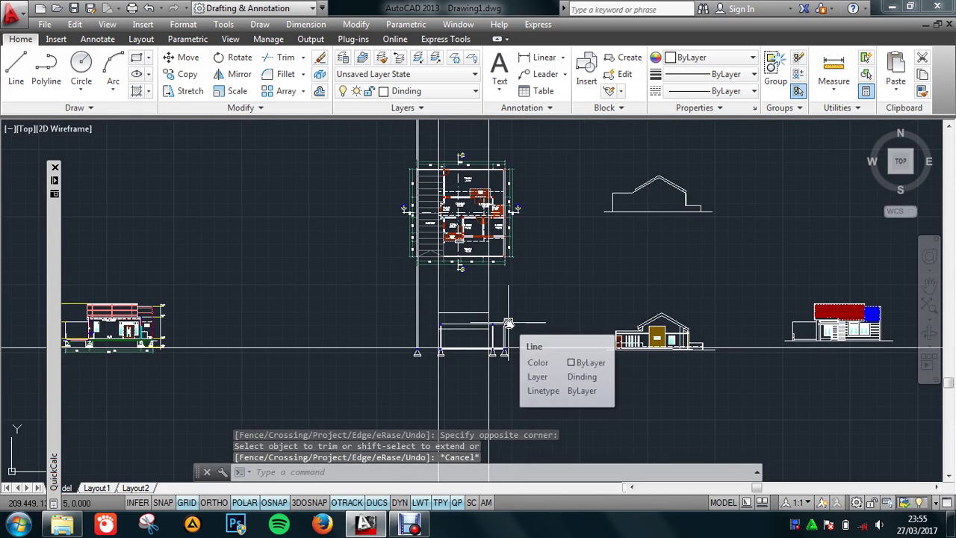
pyautogui.moveTo(508, 323)
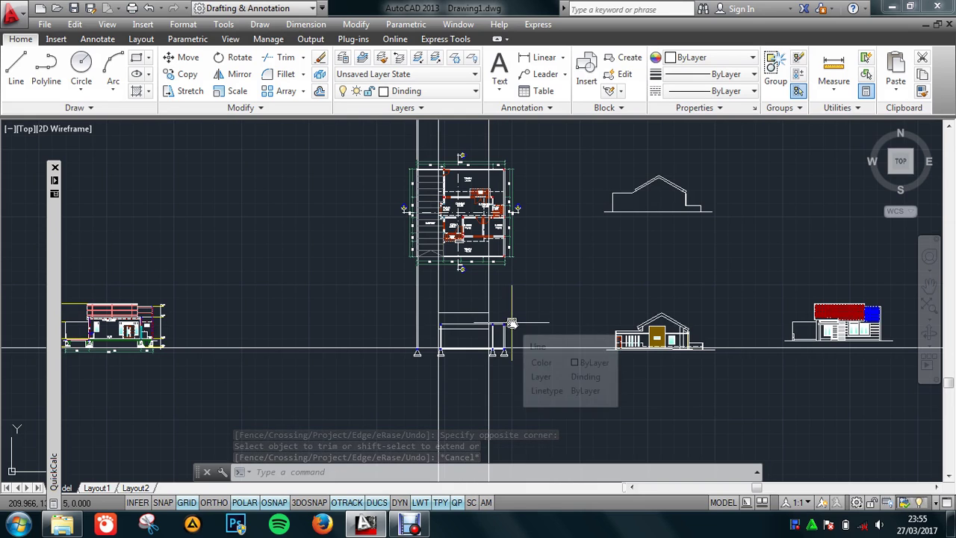
pyautogui.scroll(4, 534, 325)
pyautogui.scroll(2, 352, 328)
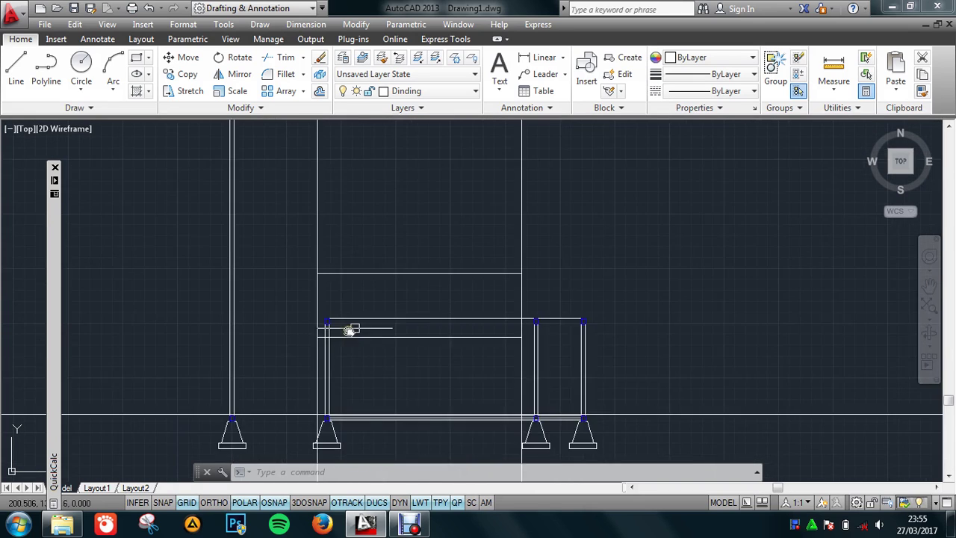
pyautogui.scroll(2, 401, 316)
# Step: Trim the vertical lines above the top wall line as cutting edge
pyautogui.write('tr')
pyautogui.press('Return')
pyautogui.click(418, 242)
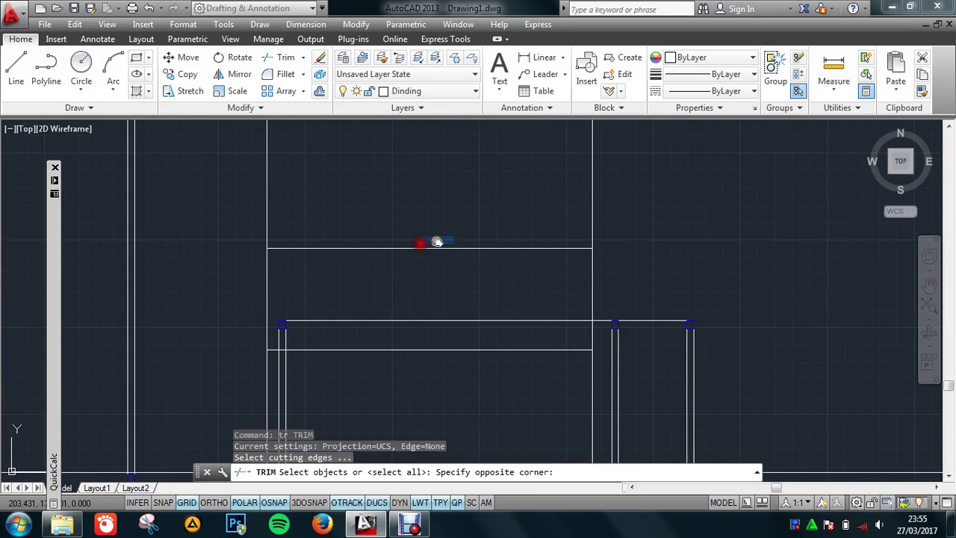
pyautogui.click(401, 262)
pyautogui.press('Return')
pyautogui.click(647, 184)
pyautogui.click(254, 240)
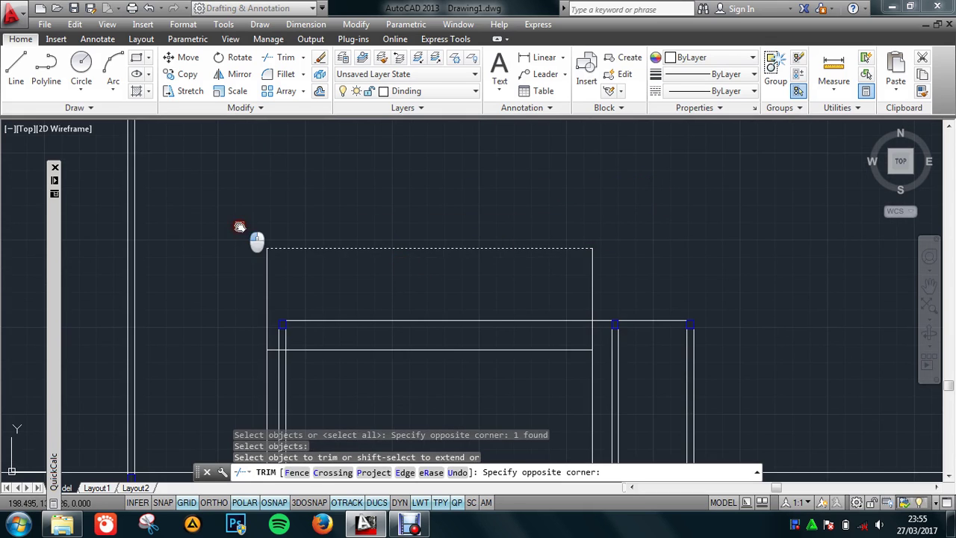
pyautogui.scroll(-2, 431, 332)
pyautogui.press('Escape')
pyautogui.scroll(2, 367, 298)
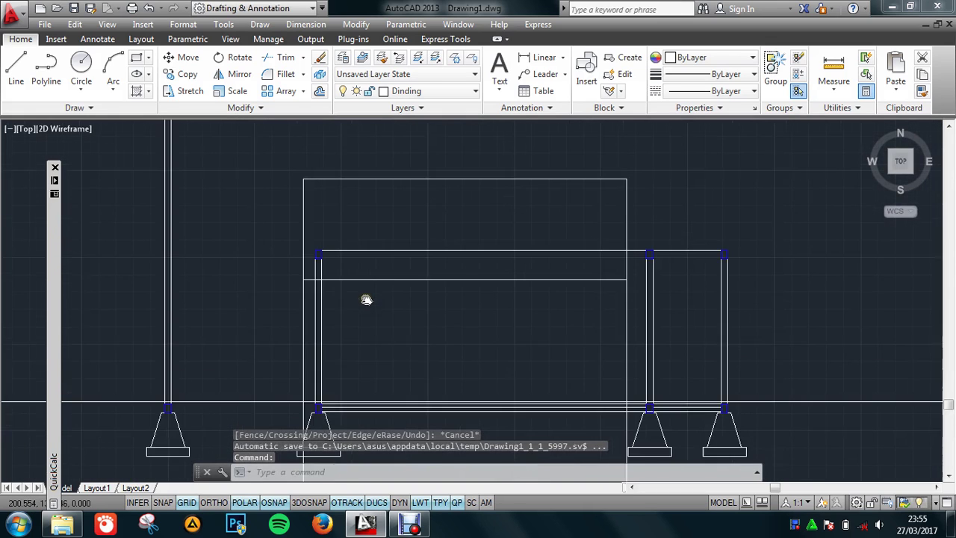
# Step: Trim the right vertical line below the top wall line
pyautogui.write('tr')
pyautogui.press('Return')
pyautogui.click(390, 251)
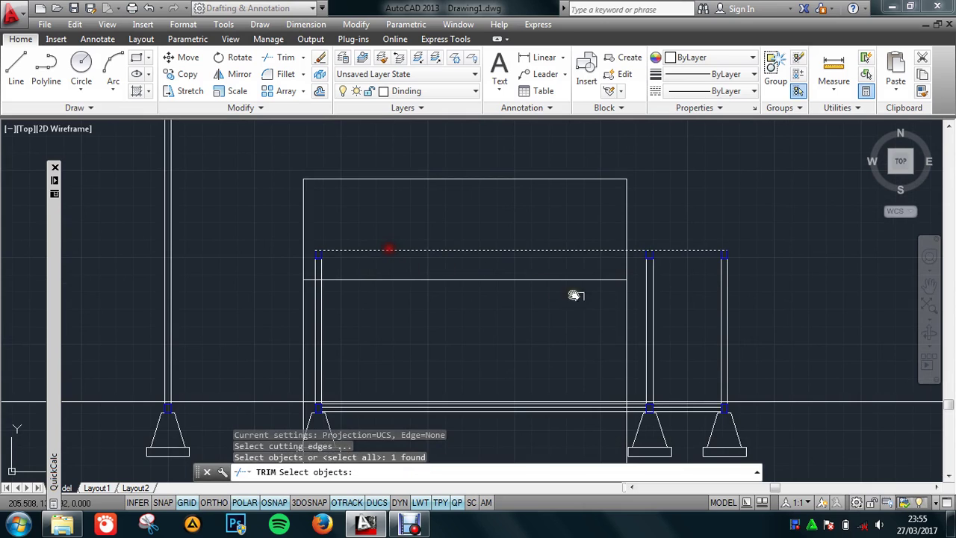
pyautogui.press('Return')
pyautogui.click(626, 322)
pyautogui.press('Escape')
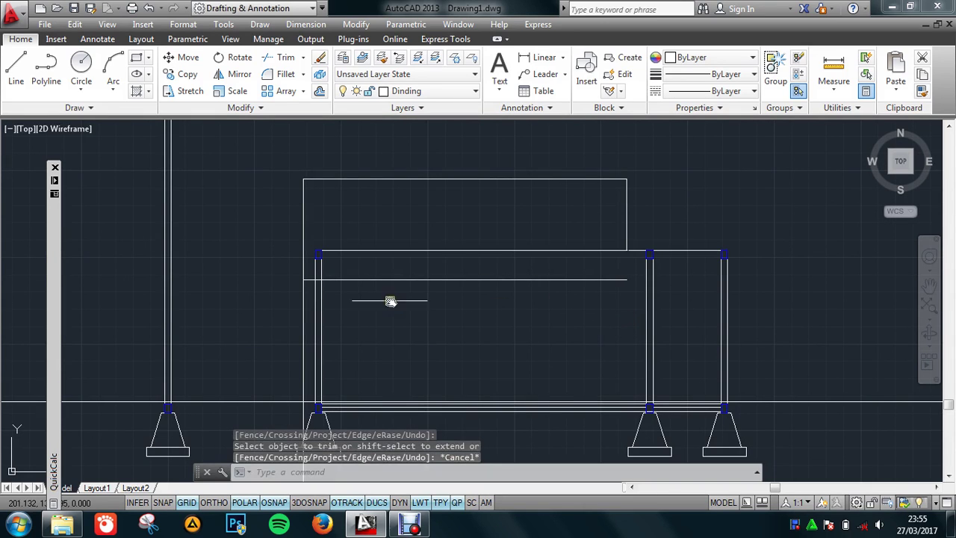
pyautogui.write('tr')
# Step: Trim away the lower horizontal line
pyautogui.press('Return')
pyautogui.click(322, 299)
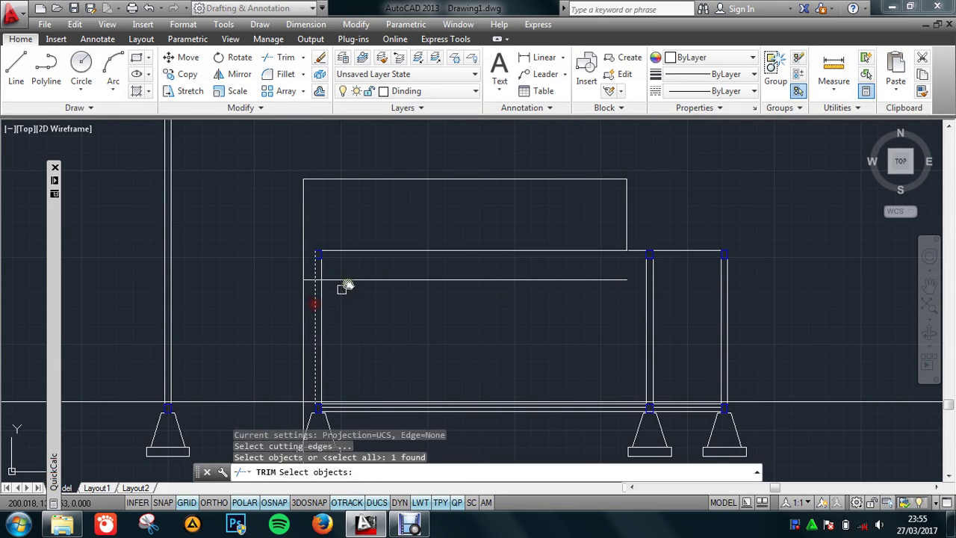
pyautogui.press('Return')
pyautogui.click(348, 279)
pyautogui.press('Escape')
# Step: Trim the left line below the left vertical cutting edge
pyautogui.press('Return')
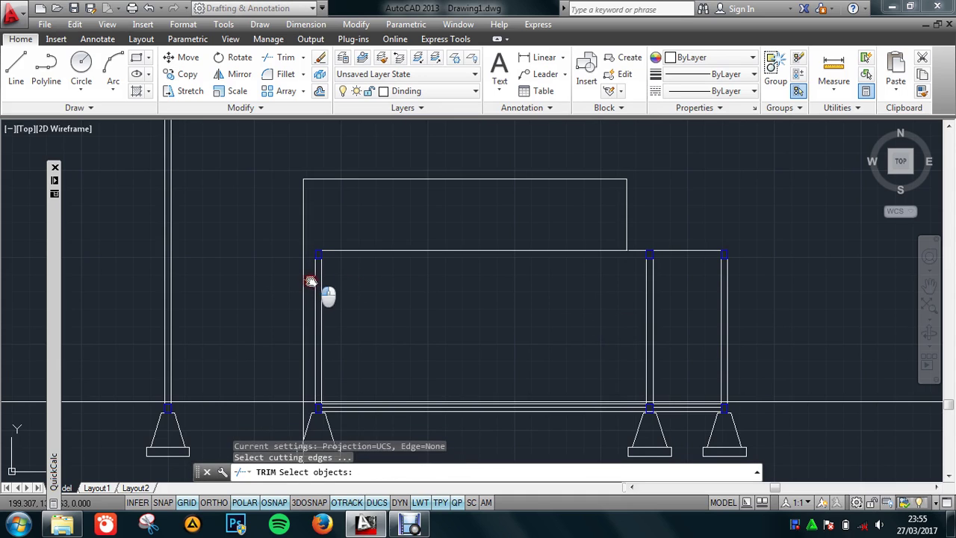
pyautogui.click(310, 281)
pyautogui.press('Return')
pyautogui.click(304, 299)
pyautogui.press('Escape')
pyautogui.moveTo(354, 260); pyautogui.dragTo(359, 306, button='middle')
pyautogui.scroll(2, 381, 289)
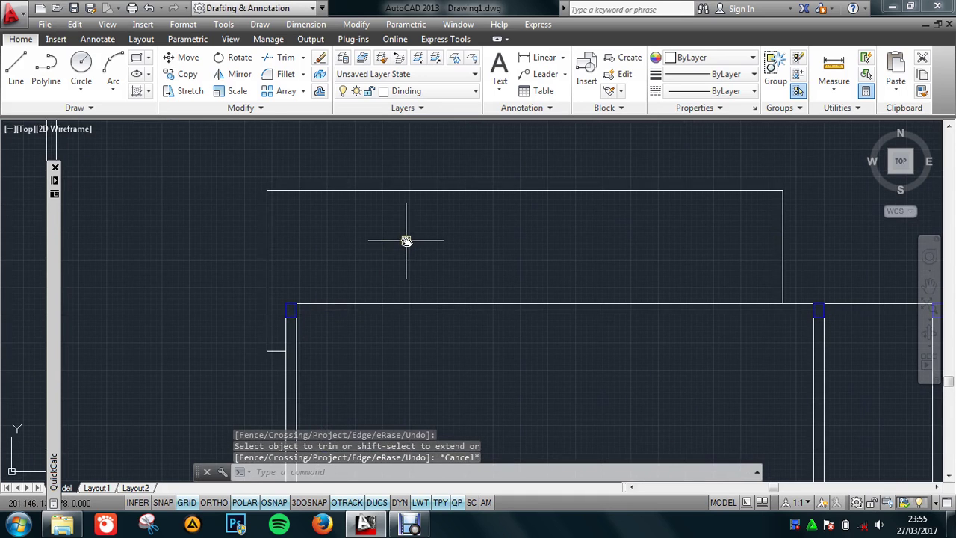
# Step: Offset the rectangle and another line inward by 0.03
pyautogui.write('o')
pyautogui.press('Return')
pyautogui.write('0.03')
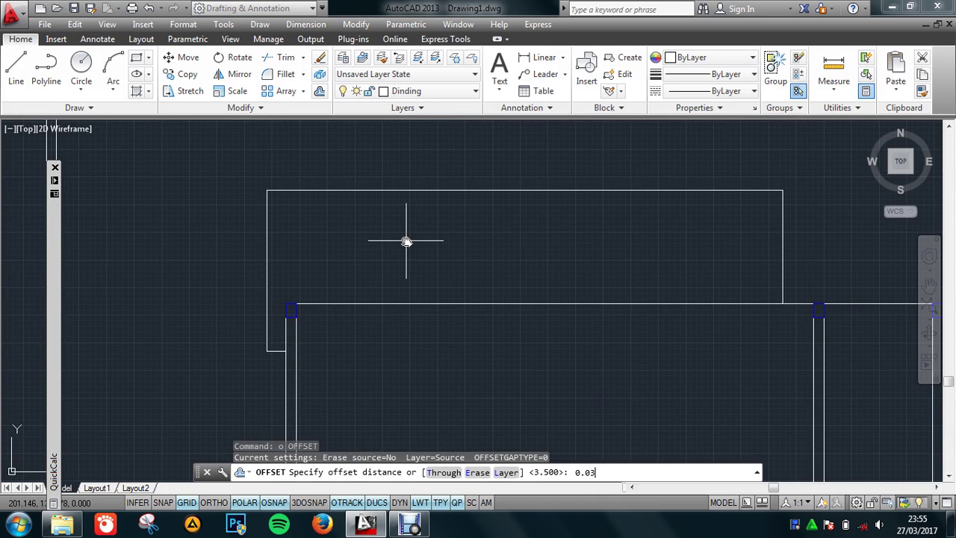
pyautogui.press('Return')
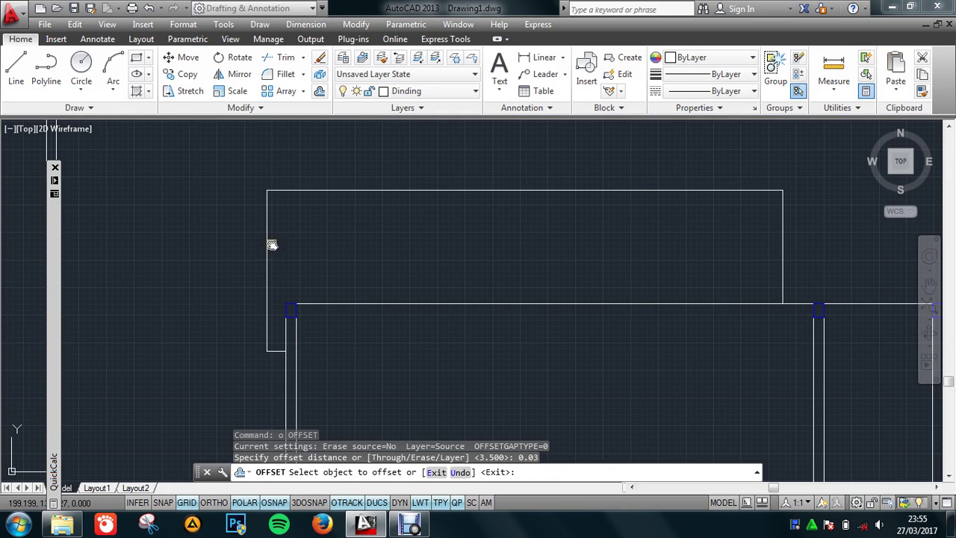
pyautogui.click(272, 245)
pyautogui.click(283, 249)
pyautogui.click(784, 237)
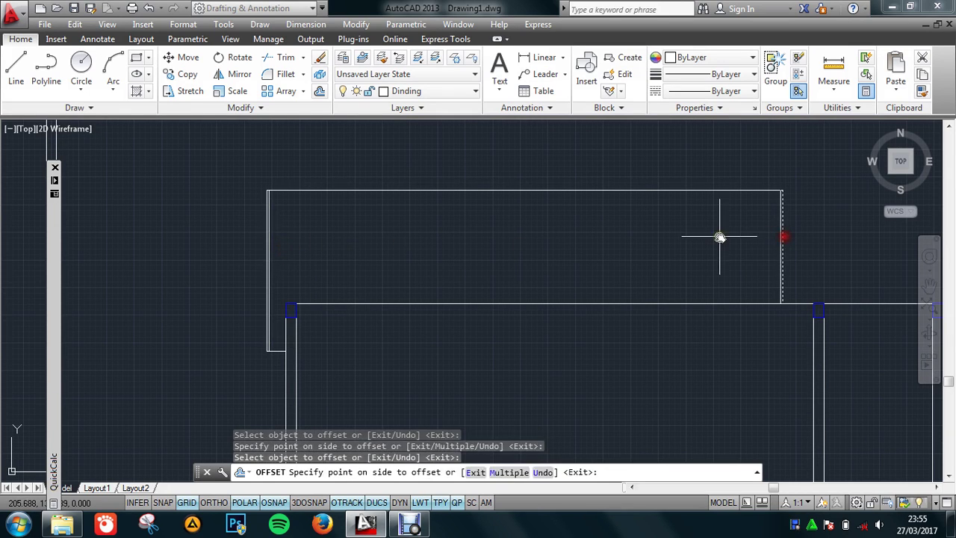
pyautogui.click(720, 237)
pyautogui.press('Escape')
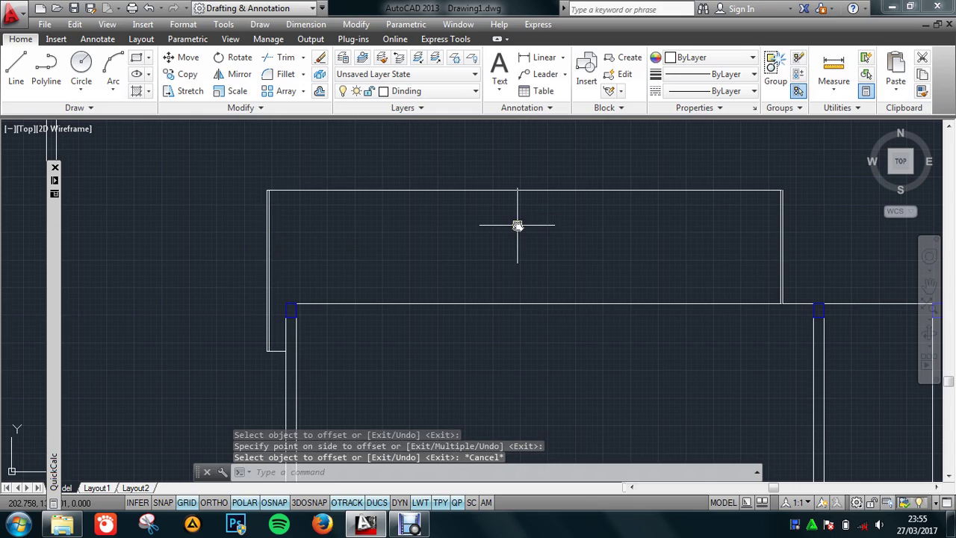
# Step: Offset the upper rectangle's top edge 0.2 inward
pyautogui.write('o')
pyautogui.press('Return')
pyautogui.write('0.2')
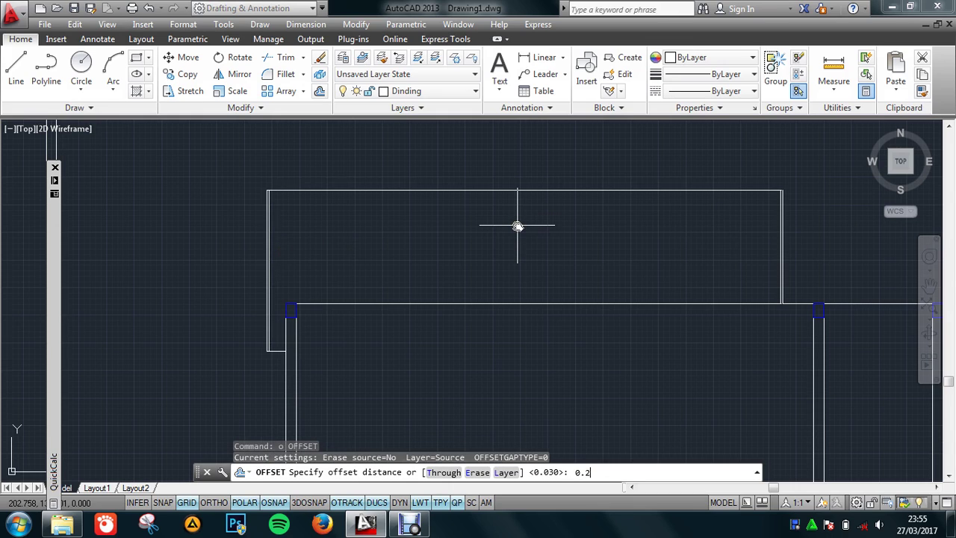
pyautogui.press('Return')
pyautogui.click(505, 191)
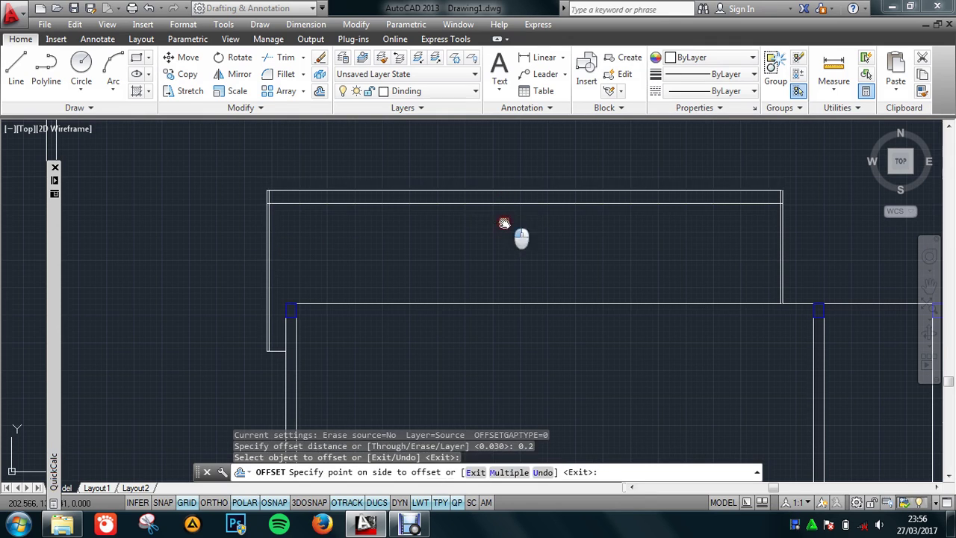
pyautogui.click(511, 240)
pyautogui.press('Escape')
# Step: Offset the new inner line a further 0.1 downward
pyautogui.press('Return')
pyautogui.write('0')
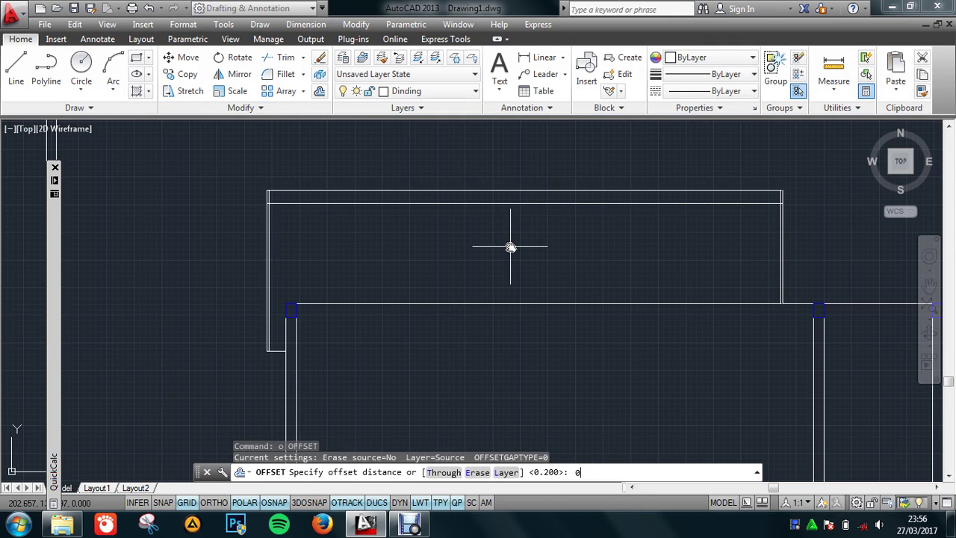
pyautogui.press('Return')
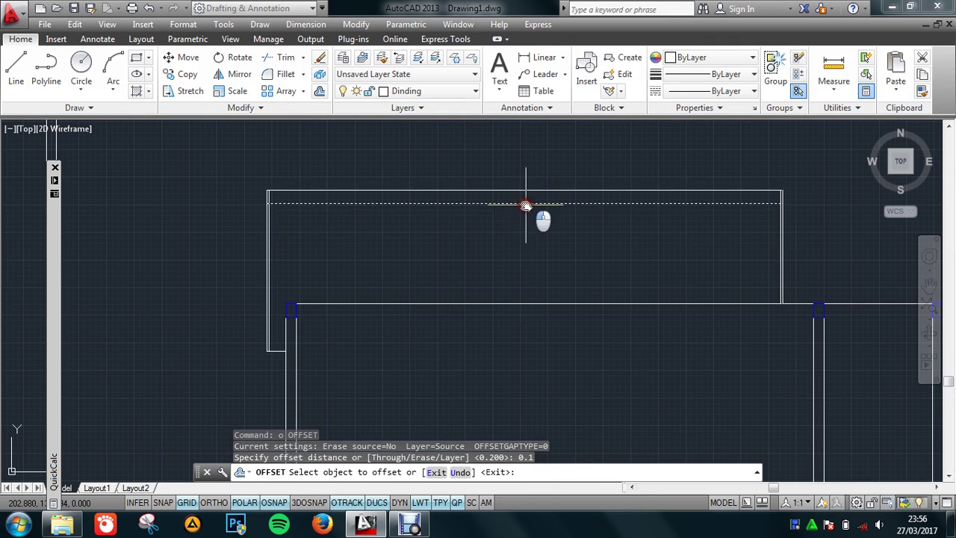
pyautogui.click(526, 205)
pyautogui.click(523, 217)
pyautogui.press('Escape')
# Step: Start a trim with all lines as cutting edges, then cancel it
pyautogui.scroll(2, 261, 203)
pyautogui.scroll(2, 272, 212)
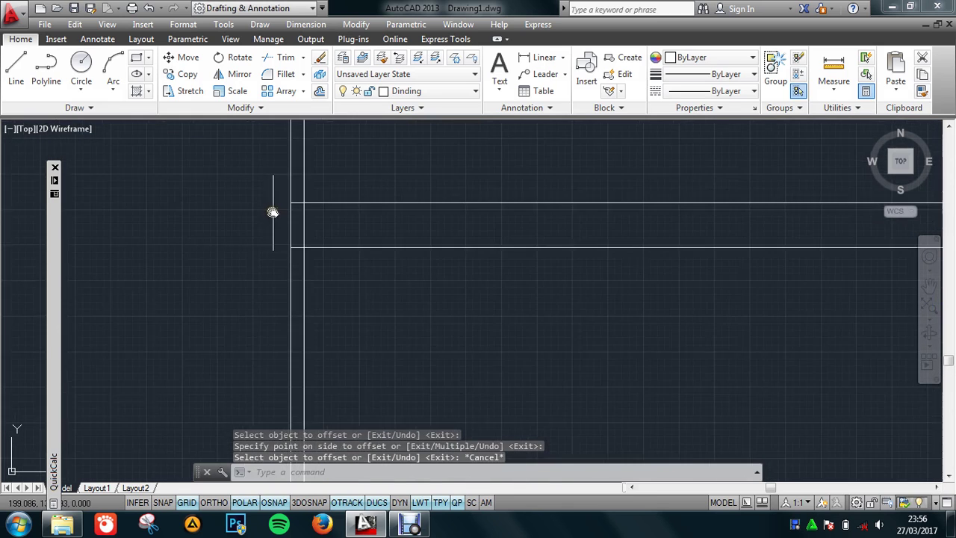
pyautogui.scroll(2, 272, 212)
pyautogui.write('tr')
pyautogui.press('Return')
pyautogui.press('Return')
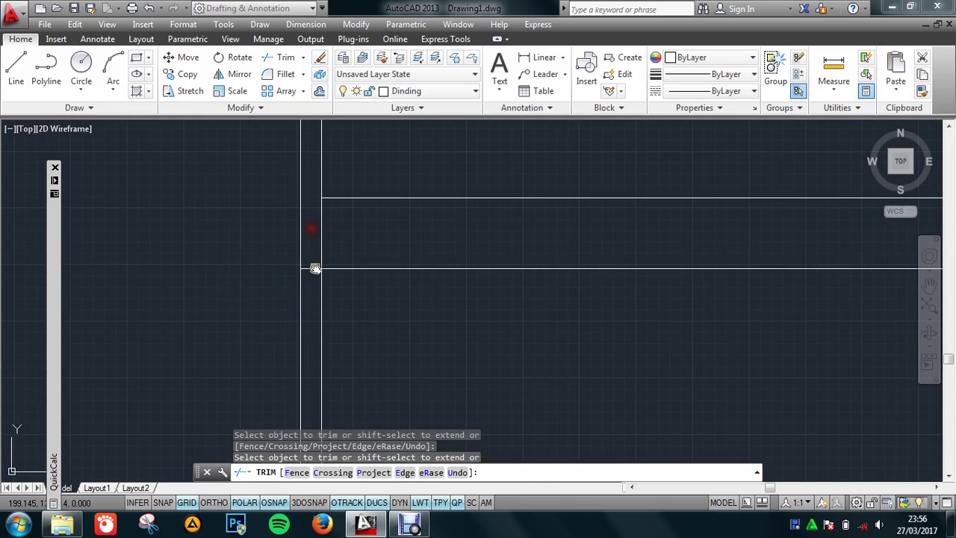
pyautogui.scroll(-3, 314, 269)
pyautogui.scroll(2, 747, 250)
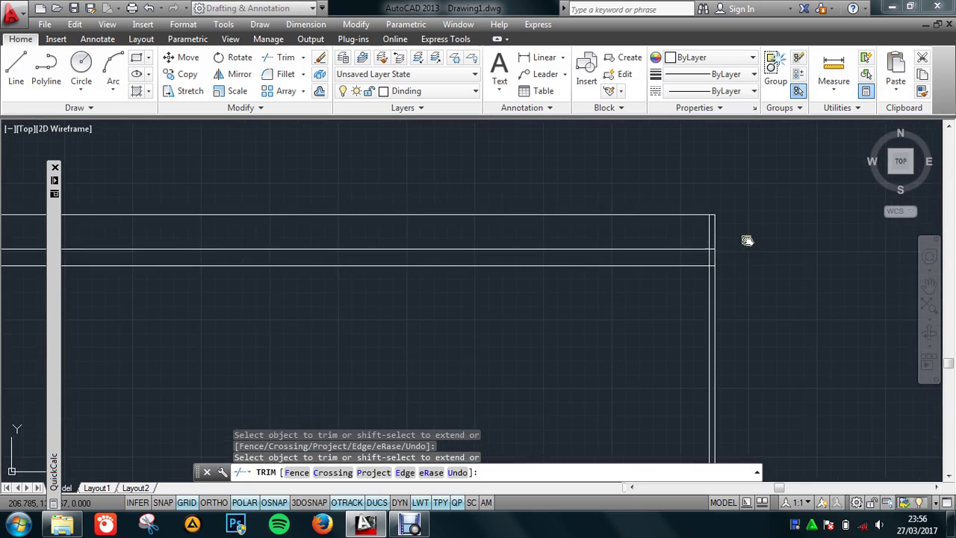
pyautogui.scroll(2, 729, 247)
pyautogui.scroll(2, 690, 248)
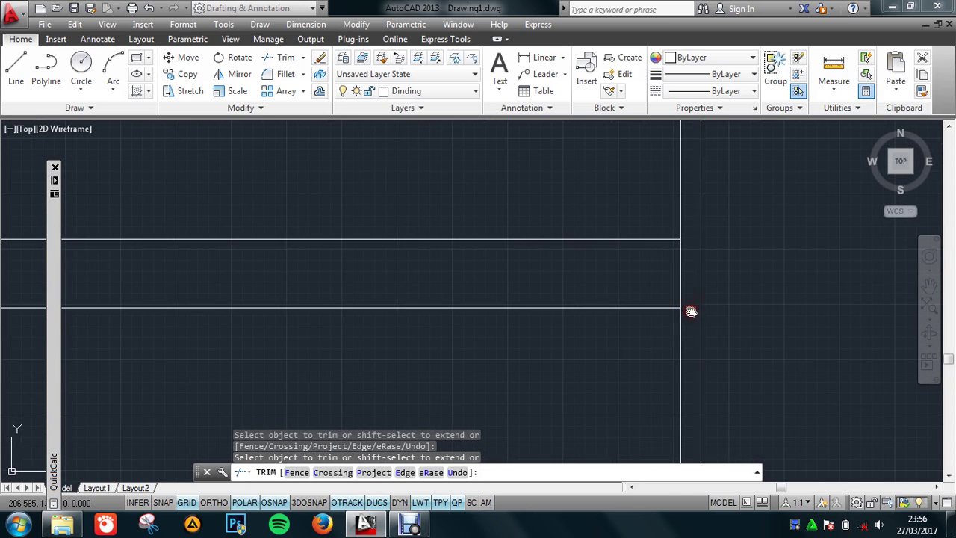
pyautogui.scroll(-1, 617, 254)
pyautogui.scroll(-2, 617, 247)
pyautogui.scroll(-2, 612, 301)
pyautogui.press('Escape')
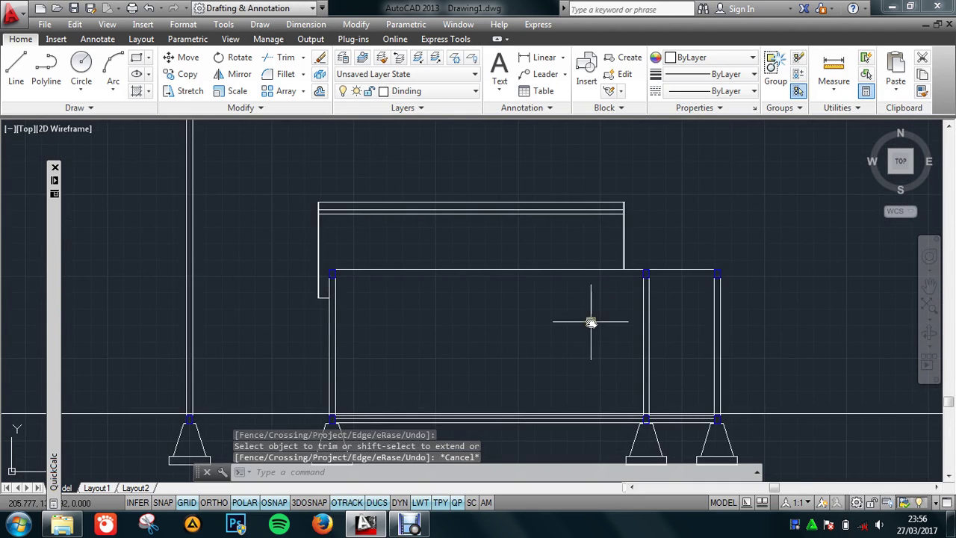
pyautogui.scroll(-2, 591, 322)
pyautogui.scroll(2, 552, 295)
# Step: Drop a vertical construction line (XL) through the wall column beside K.TIDUR in the floor plan
pyautogui.write('xl')
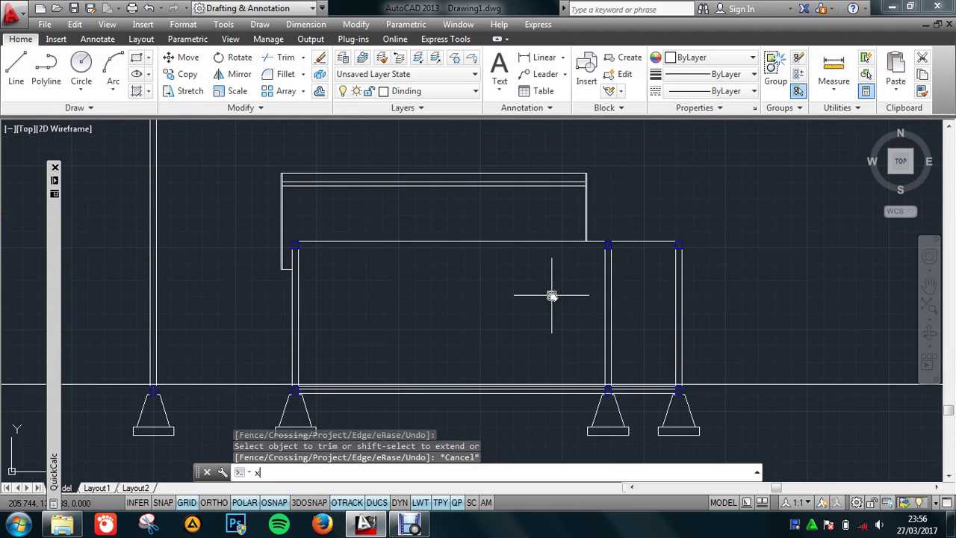
pyautogui.press('Return')
pyautogui.press('Return')
pyautogui.scroll(-3, 550, 242)
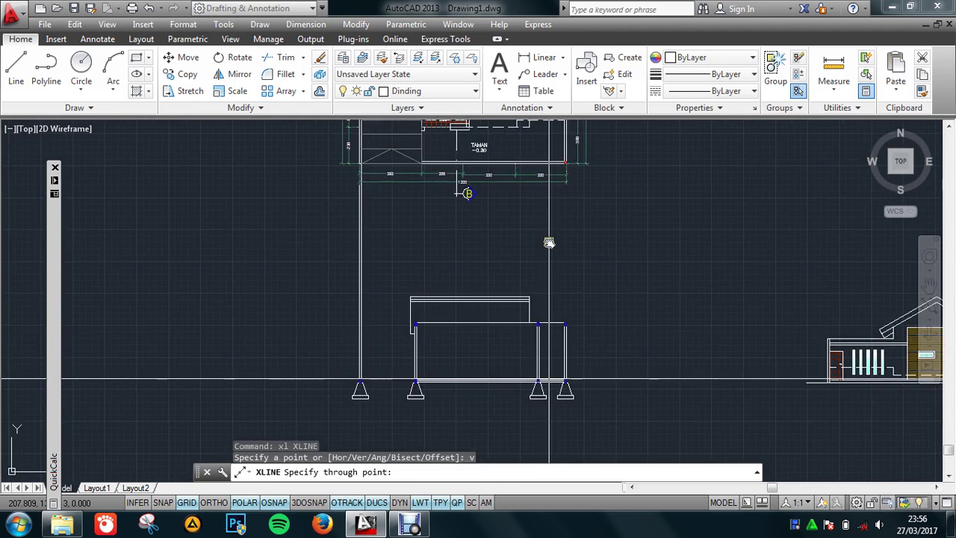
pyautogui.scroll(-2, 538, 408)
pyautogui.scroll(3, 555, 277)
pyautogui.scroll(4, 555, 277)
pyautogui.scroll(2, 547, 299)
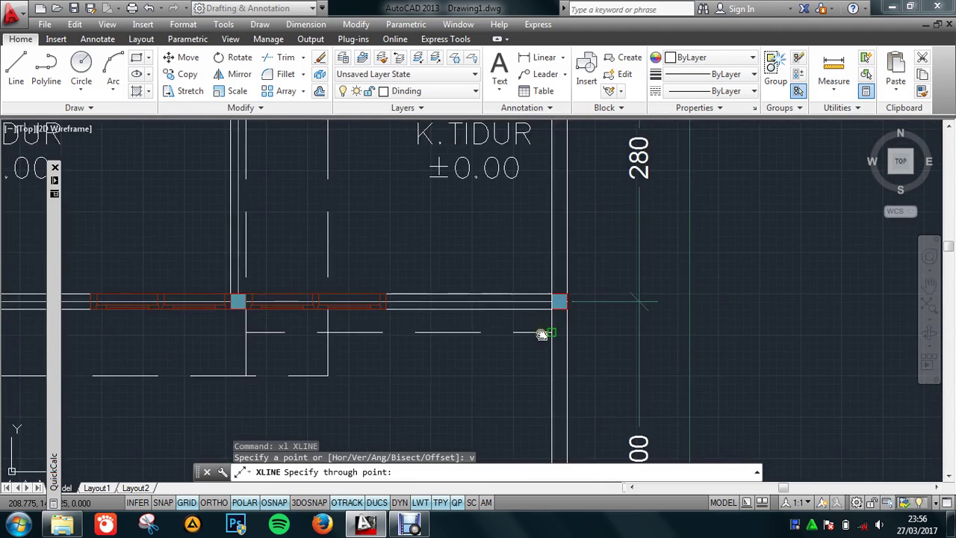
pyautogui.scroll(-2, 528, 363)
pyautogui.scroll(4, 336, 341)
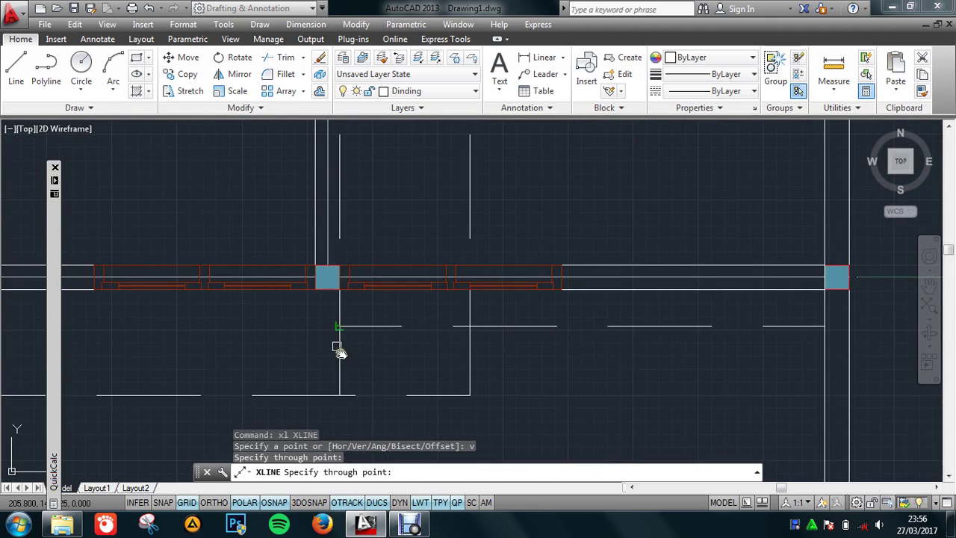
pyautogui.click(339, 292)
pyautogui.scroll(-3, 544, 309)
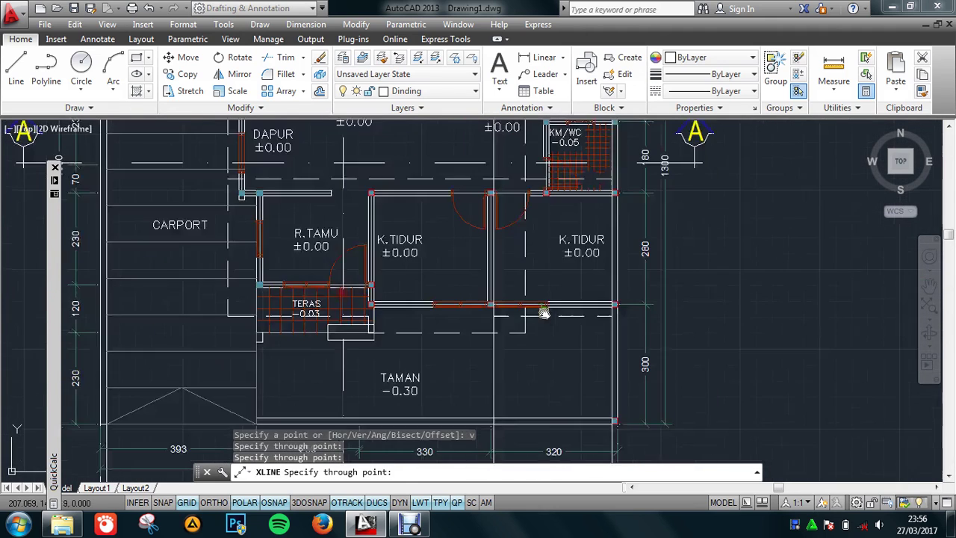
pyautogui.scroll(-3, 665, 337)
# Step: End the construction lines and pan across the section to the coloured house elevation
pyautogui.moveTo(675, 352); pyautogui.dragTo(642, 271, button='middle')
pyautogui.scroll(3, 661, 367)
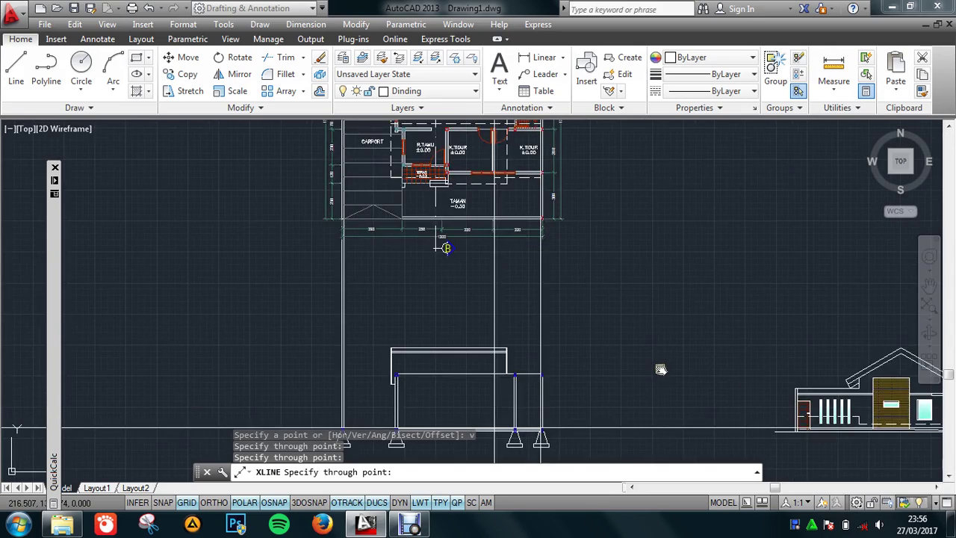
pyautogui.moveTo(662, 367); pyautogui.dragTo(565, 261, button='middle')
pyautogui.press('Escape')
pyautogui.scroll(-1, 587, 277)
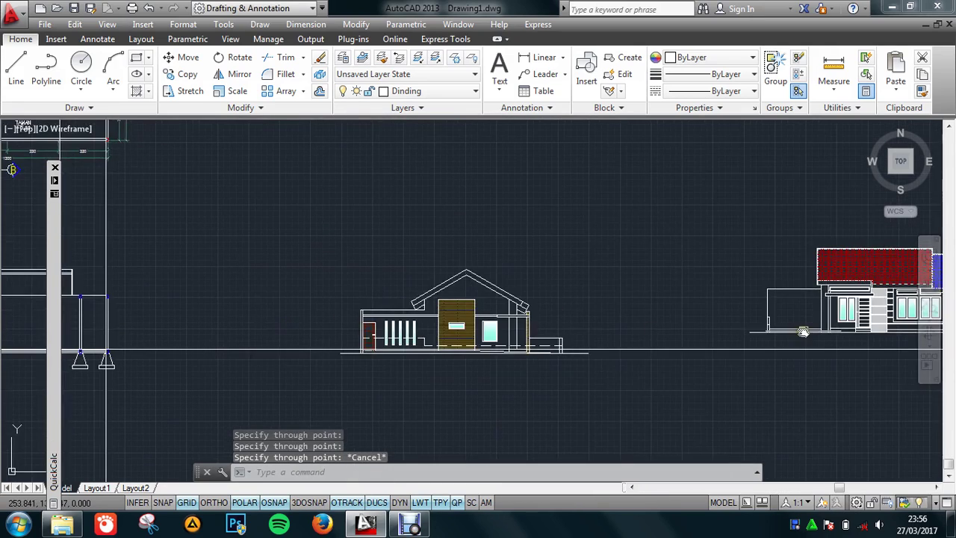
pyautogui.moveTo(803, 331)
pyautogui.mouseDown(button='middle')
pyautogui.moveTo(486, 303)
pyautogui.moveTo(486, 317)
pyautogui.mouseUp(button='middle')
pyautogui.scroll(3, 523, 291)
pyautogui.scroll(-2, 524, 292)
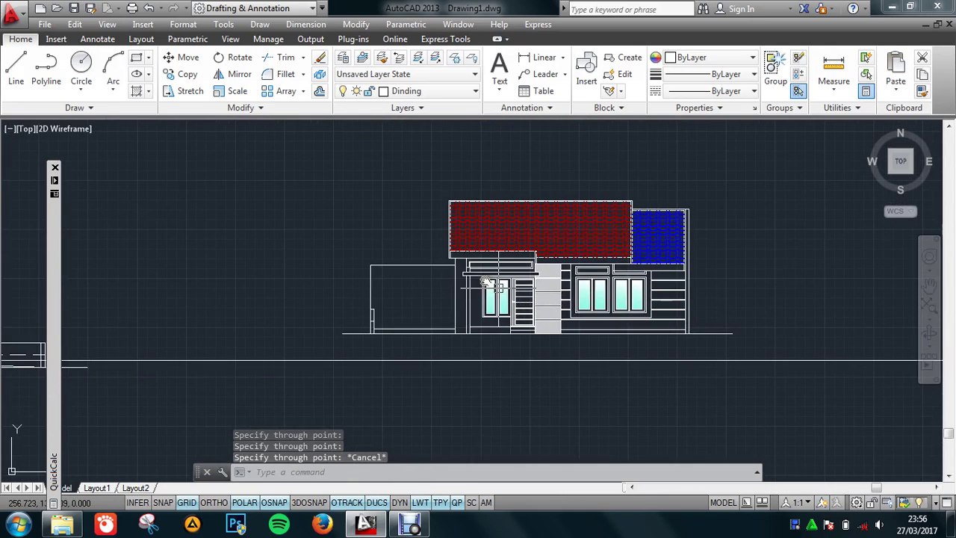
# Step: Move the window-selected coloured elevation from its bottom corner down onto the ground line
pyautogui.write('m')
pyautogui.press('Return')
pyautogui.click(295, 161)
pyautogui.click(830, 358)
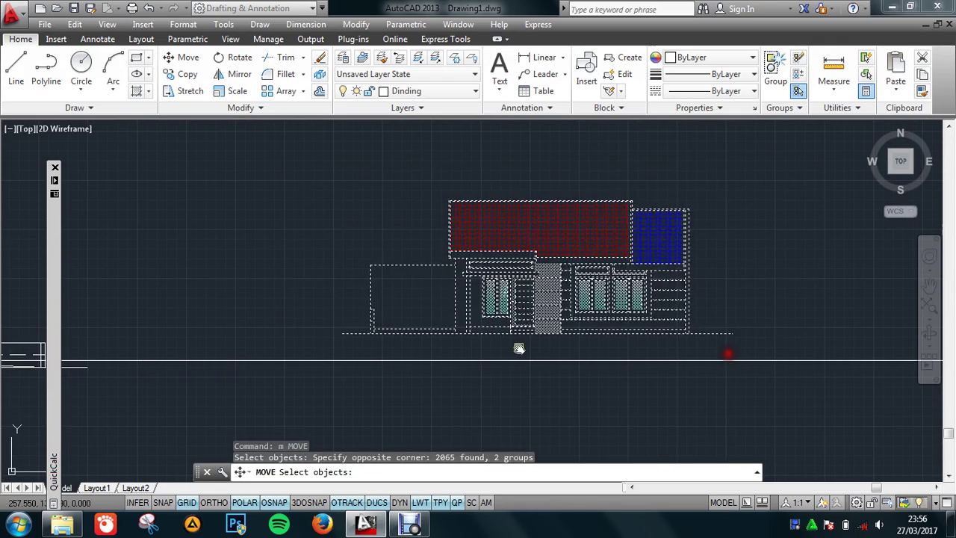
pyautogui.scroll(2, 500, 340)
pyautogui.scroll(2, 516, 322)
pyautogui.scroll(3, 519, 315)
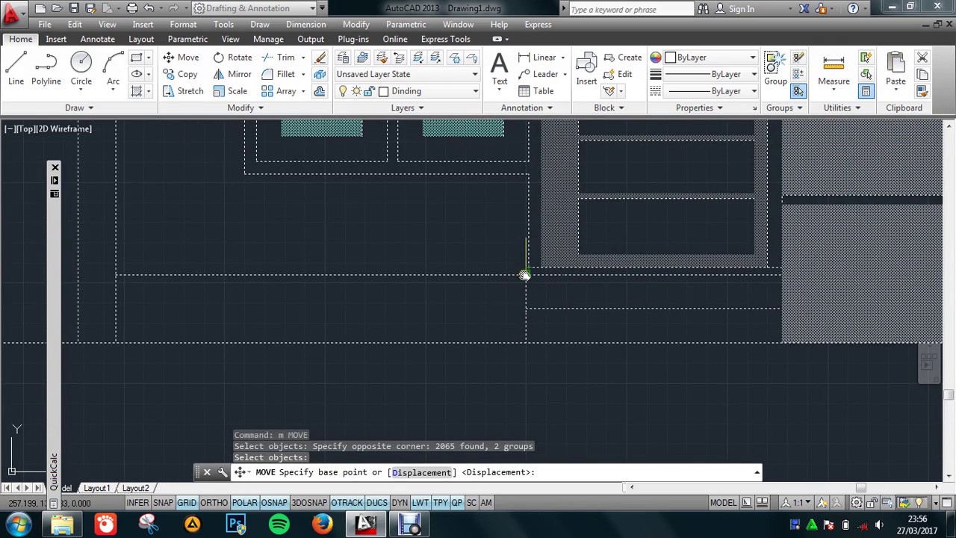
pyautogui.click(523, 271)
pyautogui.scroll(-2, 523, 271)
pyautogui.scroll(-3, 524, 366)
pyautogui.click(675, 396)
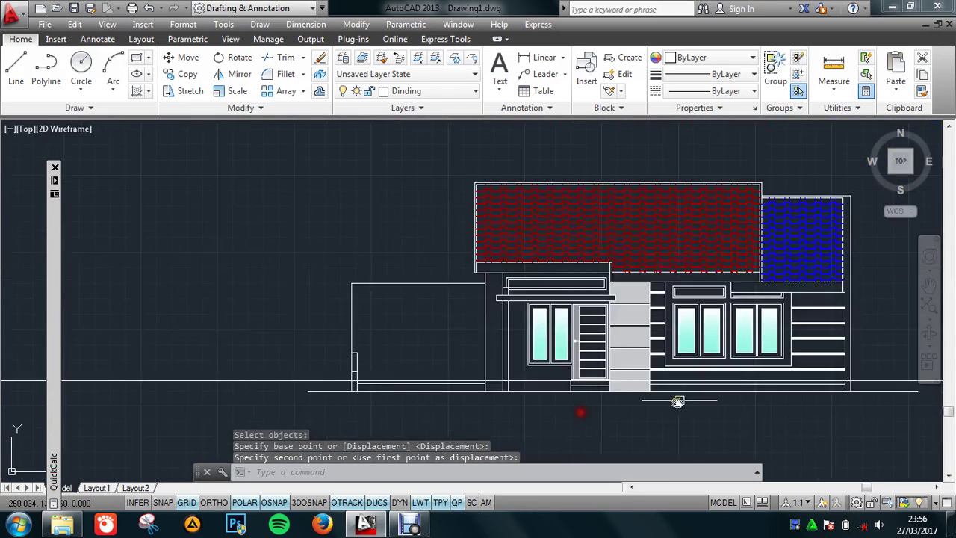
# Step: Place a horizontal construction line through the roof edge
pyautogui.write('x1')
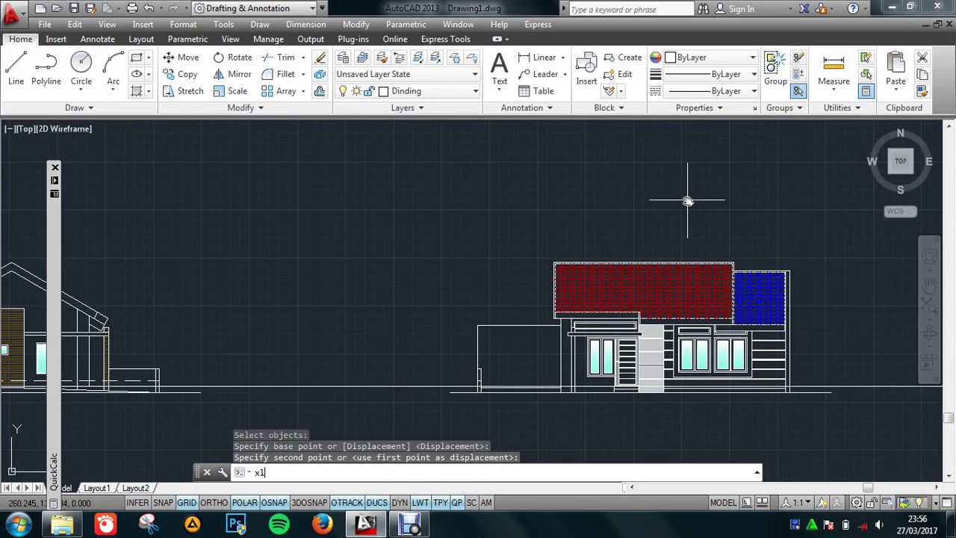
pyautogui.press('Return')
pyautogui.write('h')
pyautogui.press('Return')
pyautogui.scroll(3, 747, 239)
pyautogui.scroll(2, 708, 276)
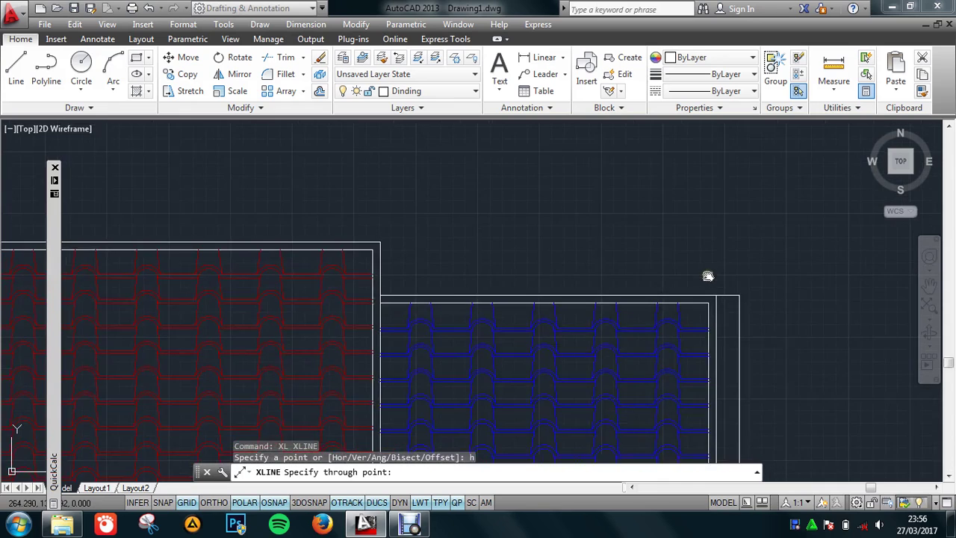
pyautogui.click(713, 295)
pyautogui.scroll(-5, 787, 245)
pyautogui.scroll(3, 395, 267)
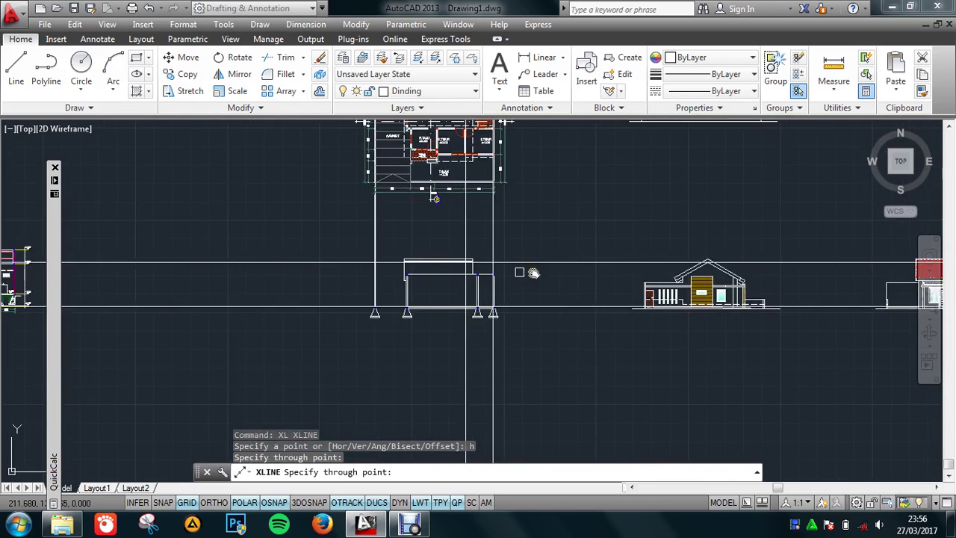
pyautogui.scroll(3, 486, 269)
pyautogui.press('Escape')
pyautogui.scroll(2, 472, 224)
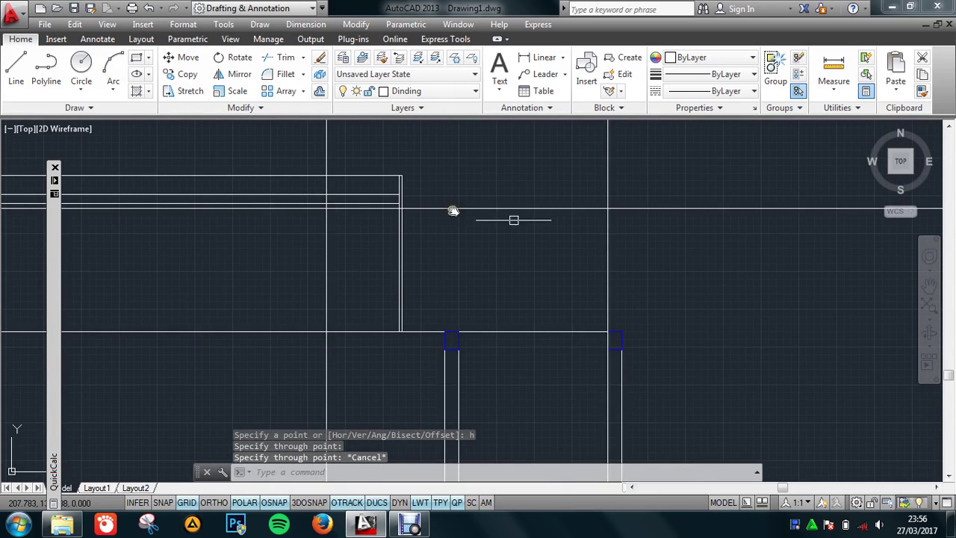
pyautogui.moveTo(497, 231); pyautogui.dragTo(486, 248, button='middle')
pyautogui.write('tr')
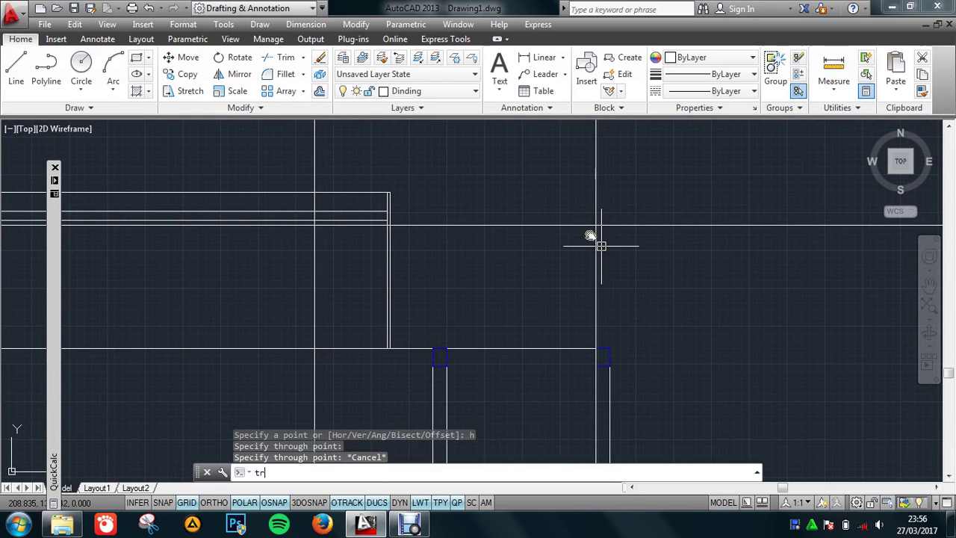
# Step: Trim the vertical line above the horizontal line and the horizontal line's right part
pyautogui.press('Return')
pyautogui.click(596, 225)
pyautogui.press('Return')
pyautogui.click(595, 200)
pyautogui.press('Escape')
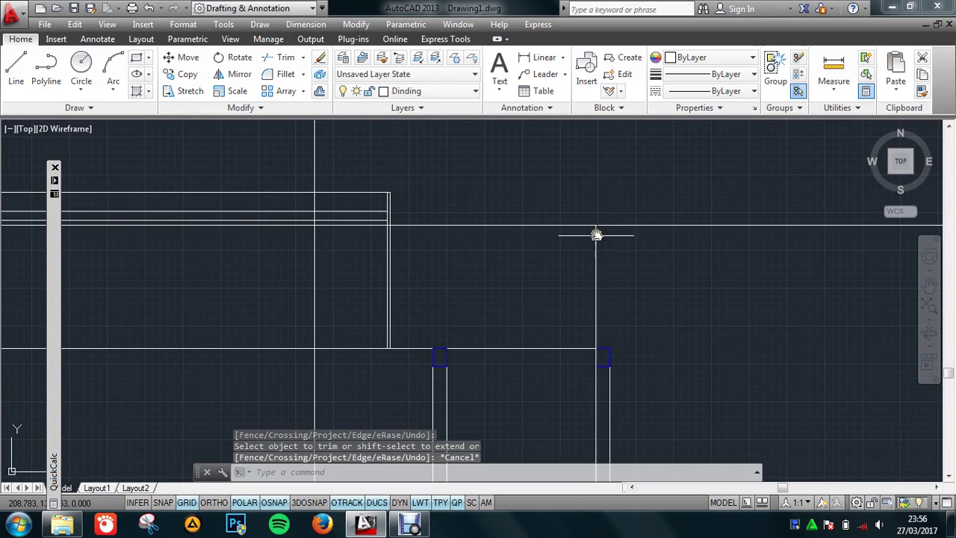
pyautogui.press('Return')
pyautogui.click(596, 246)
pyautogui.press('Return')
pyautogui.click(688, 207)
pyautogui.click(664, 264)
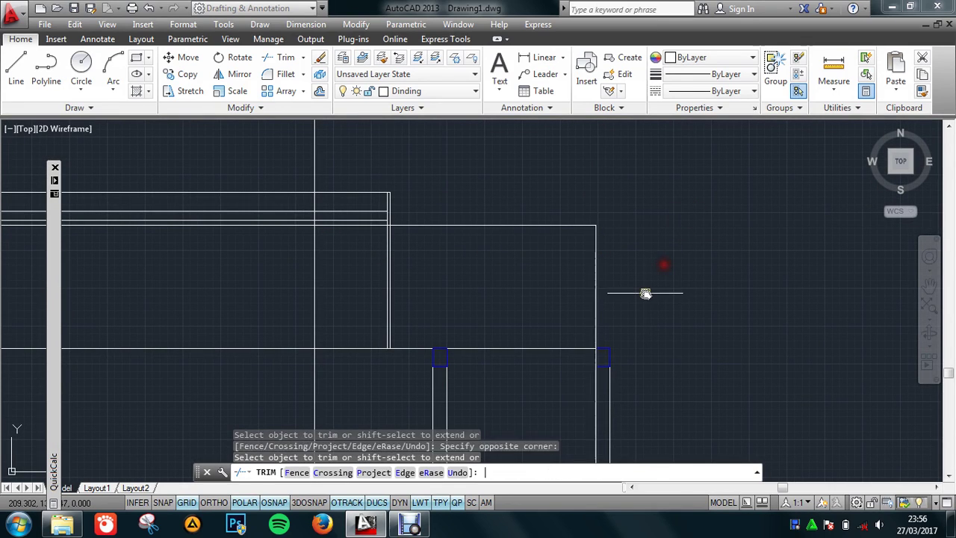
pyautogui.press('Escape')
# Step: Trim the horizontal line's left part back to the vertical line
pyautogui.scroll(2, 448, 277)
pyautogui.scroll(2, 470, 277)
pyautogui.write('tr')
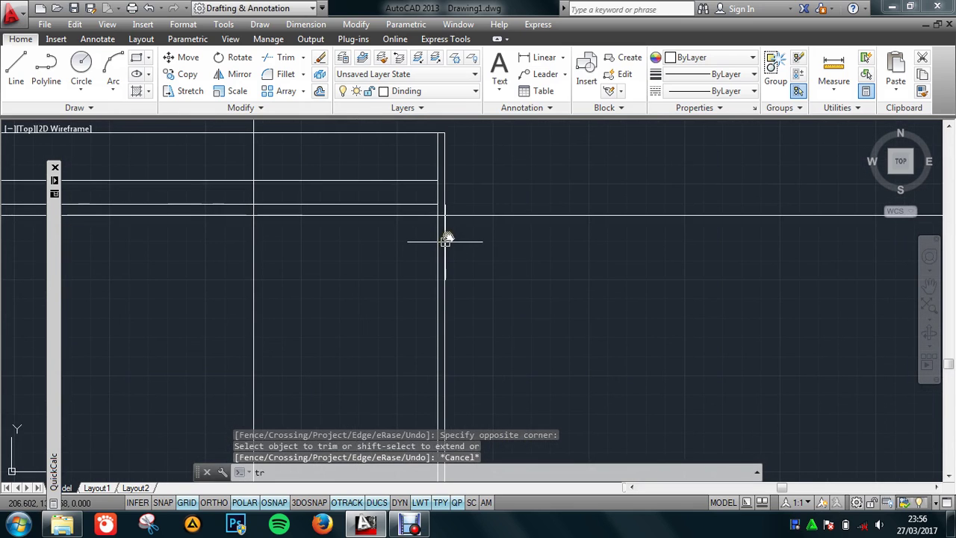
pyautogui.press('Return')
pyautogui.click(446, 237)
pyautogui.press('Return')
pyautogui.click(423, 215)
pyautogui.press('Escape')
# Step: Trim the overhanging line end past the top beam line
pyautogui.scroll(-3, 460, 206)
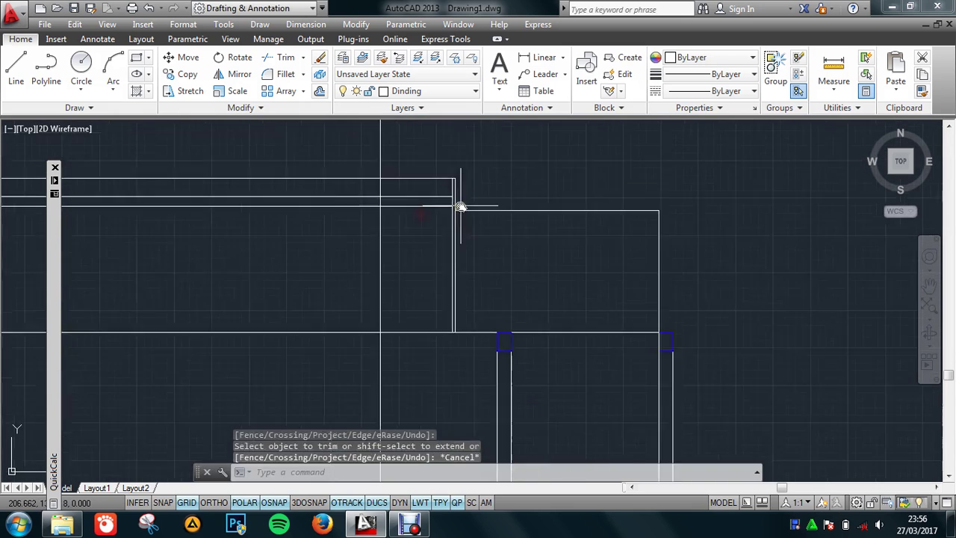
pyautogui.press('Return')
pyautogui.scroll(-2, 580, 269)
pyautogui.scroll(-2, 565, 288)
pyautogui.click(573, 246)
pyautogui.scroll(-2, 575, 351)
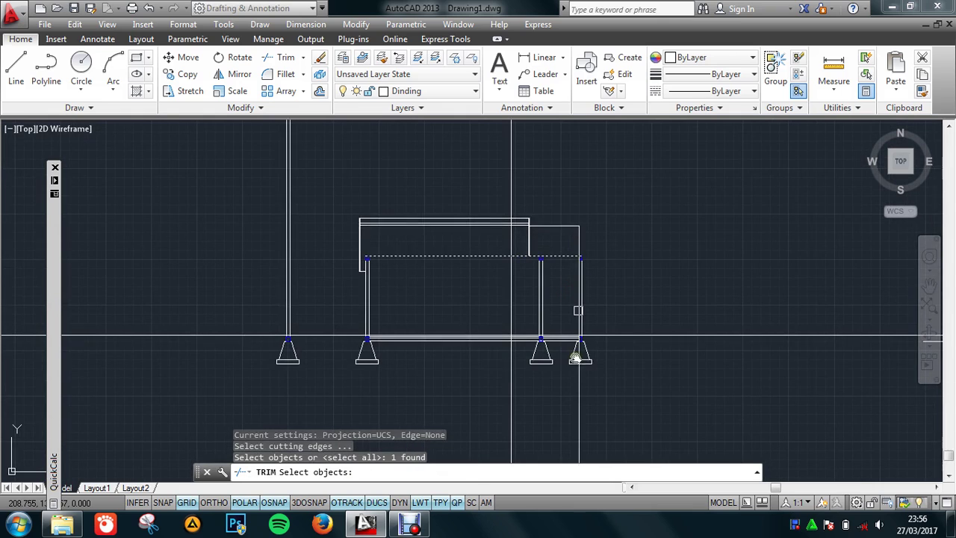
pyautogui.press('Return')
pyautogui.click(578, 392)
pyautogui.scroll(3, 580, 352)
pyautogui.scroll(2, 572, 254)
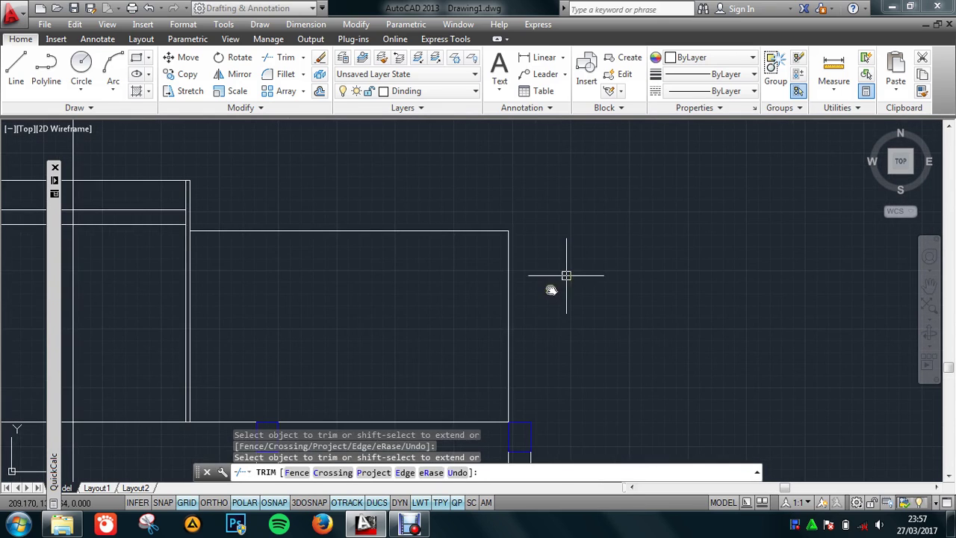
pyautogui.press('Escape')
# Step: Offset the rectangle's top edge 0.15 upward
pyautogui.write('o')
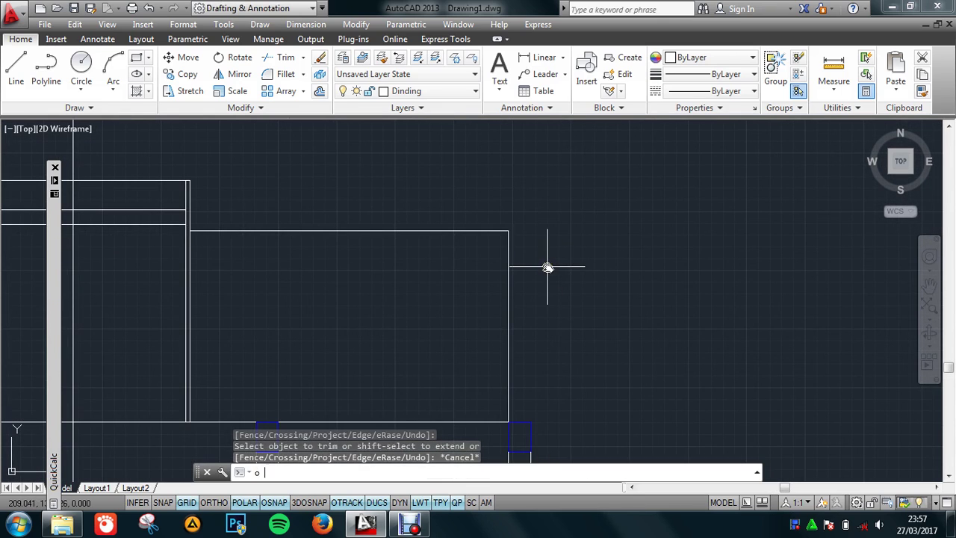
pyautogui.press('Return')
pyautogui.write('0')
pyautogui.press('Return')
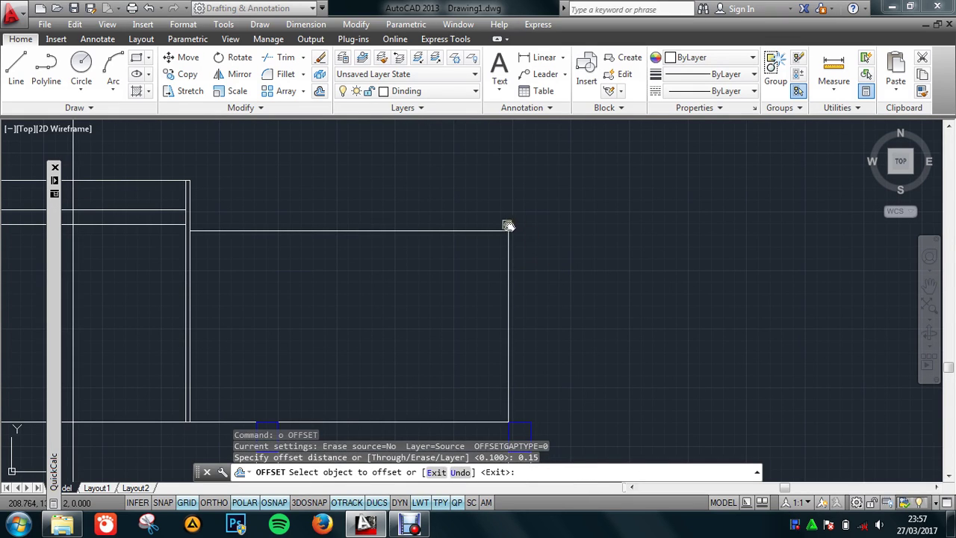
pyautogui.click(495, 231)
pyautogui.click(498, 197)
pyautogui.press('Escape')
pyautogui.moveTo(547, 277); pyautogui.dragTo(548, 276, button='middle')
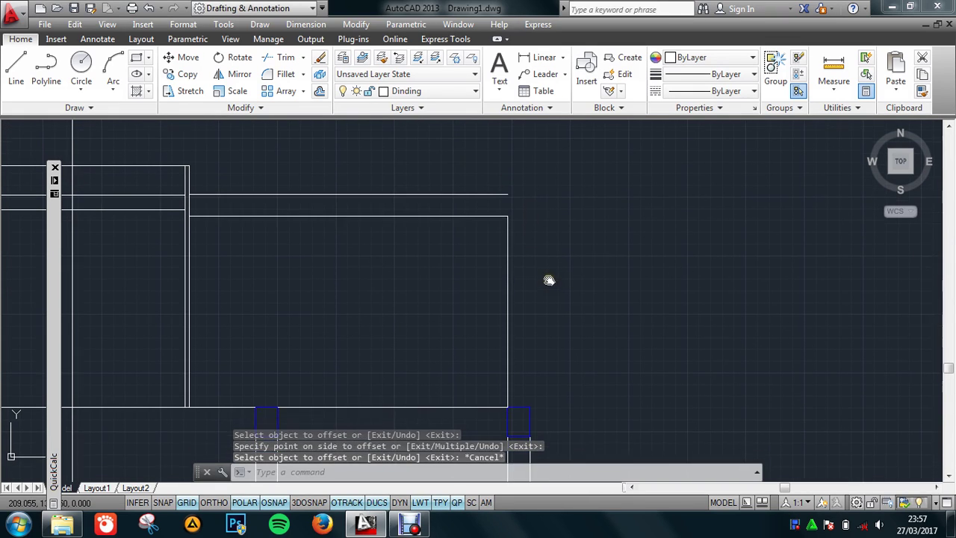
# Step: Chamfer the right vertical line and new top line into a closed corner
pyautogui.write('CH')
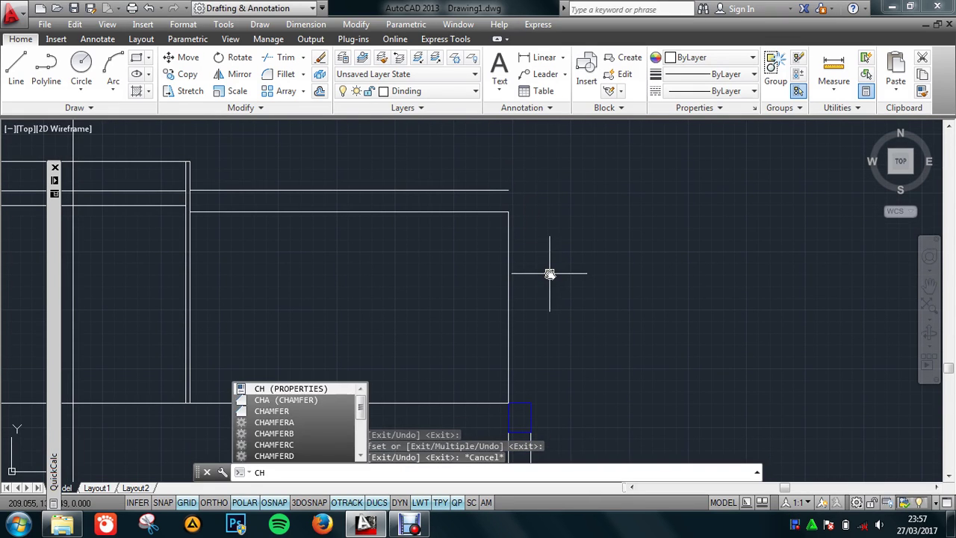
pyautogui.write('A')
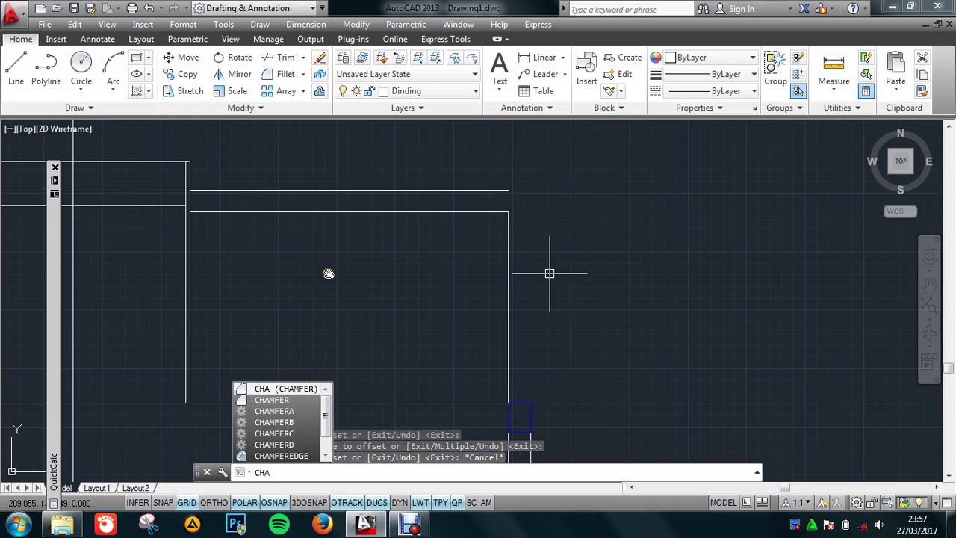
pyautogui.press('Return')
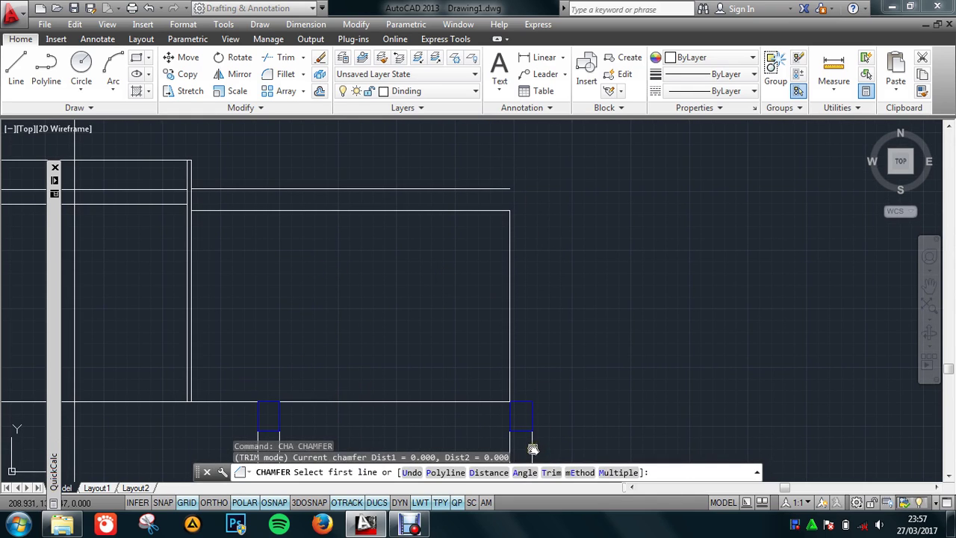
pyautogui.click(531, 447)
pyautogui.click(488, 188)
pyautogui.write('ex')
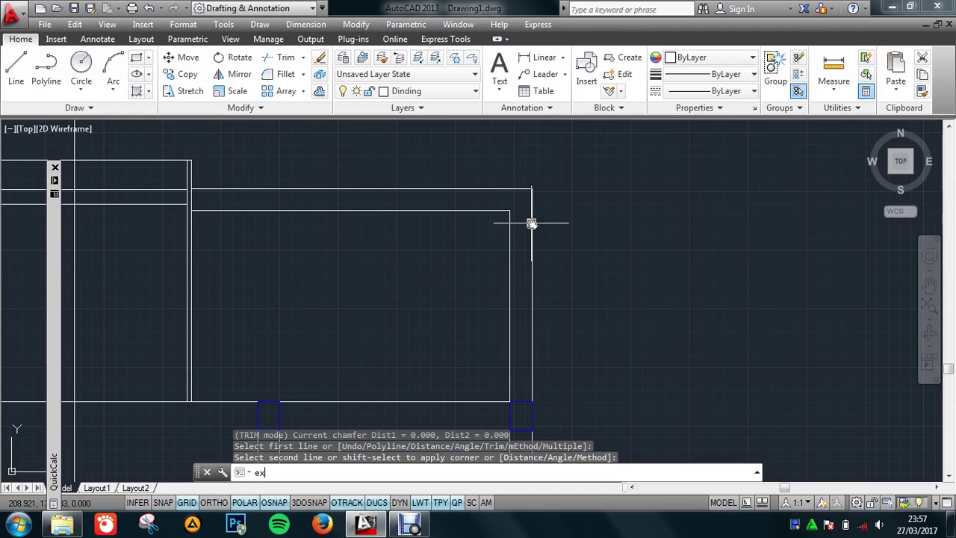
pyautogui.press('Return')
pyautogui.press('Return')
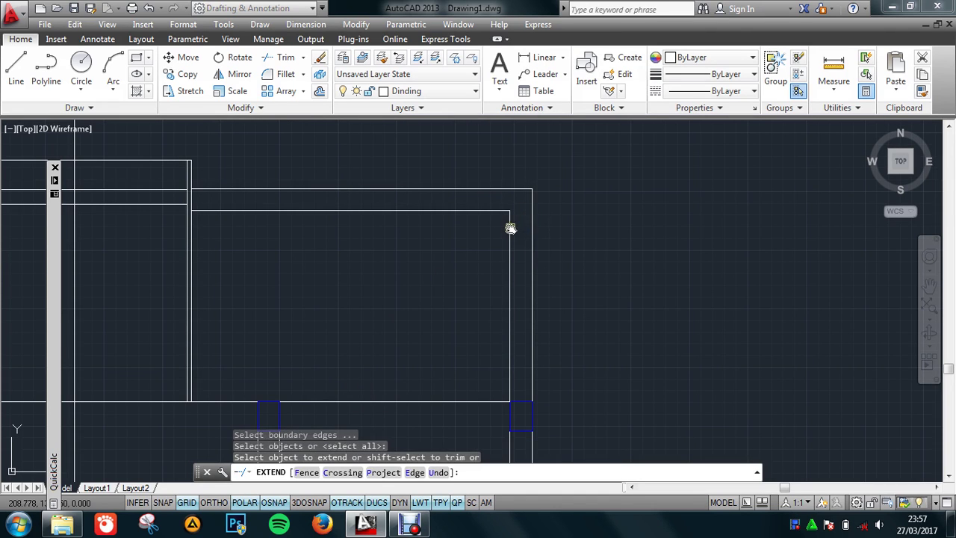
pyautogui.scroll(-2, 581, 249)
pyautogui.scroll(2, 440, 228)
pyautogui.press('Escape')
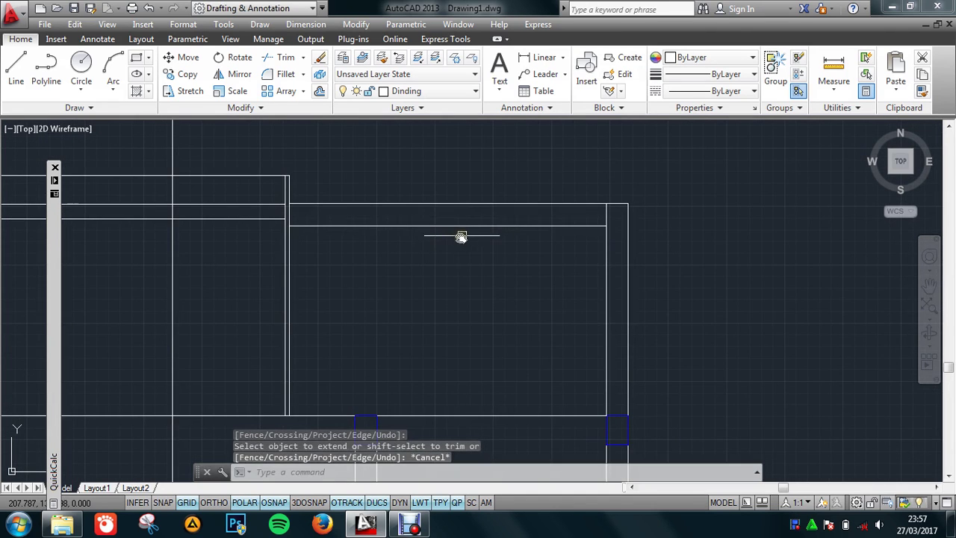
# Step: Trim off the excess segment of the new top line
pyautogui.write('tr')
pyautogui.press('Return')
pyautogui.press('Return')
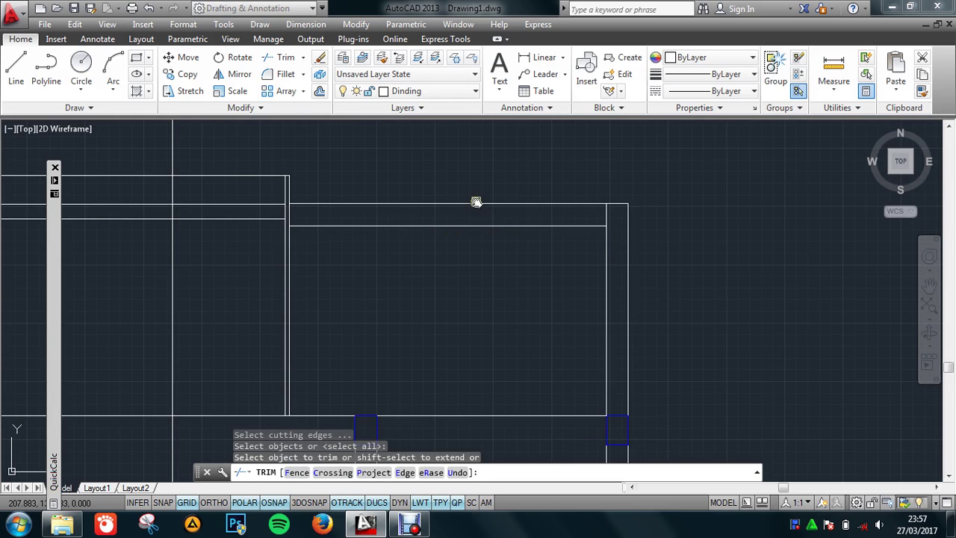
pyautogui.click(474, 203)
pyautogui.press('Escape')
pyautogui.moveTo(502, 275); pyautogui.dragTo(507, 273, button='middle')
pyautogui.scroll(-4, 572, 234)
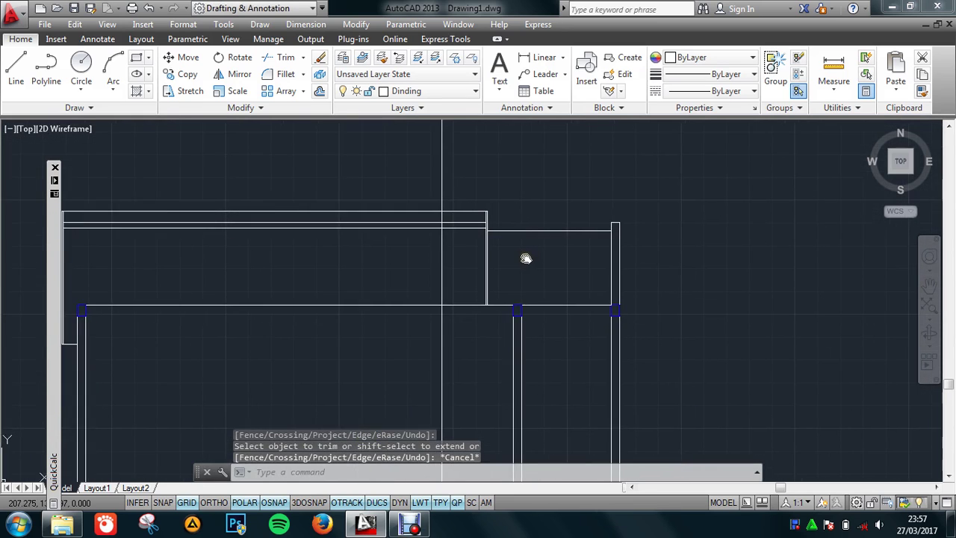
pyautogui.scroll(2, 528, 258)
# Step: Offset the horizontal roof line 0.2 downward
pyautogui.write('o')
pyautogui.press('Return')
pyautogui.write('0.2')
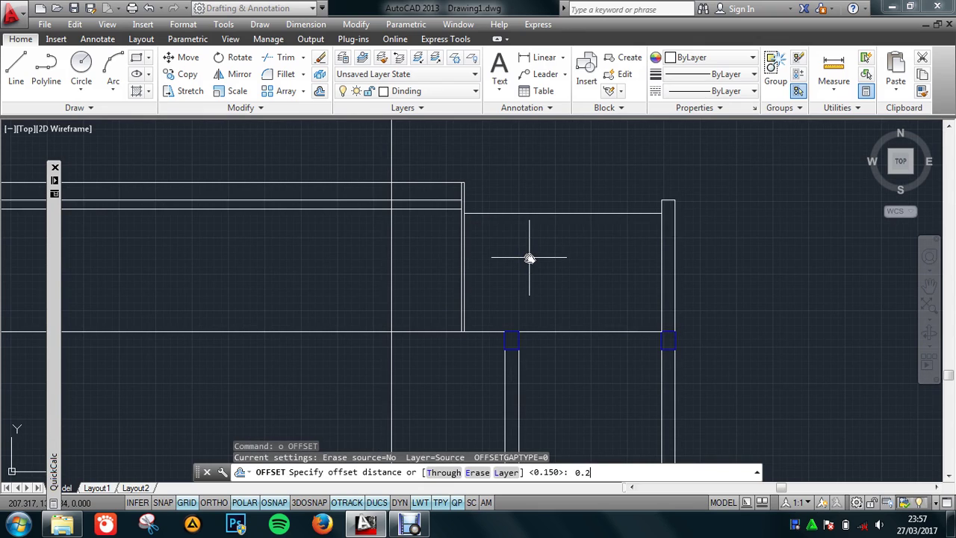
pyautogui.press('Return')
pyautogui.click(550, 216)
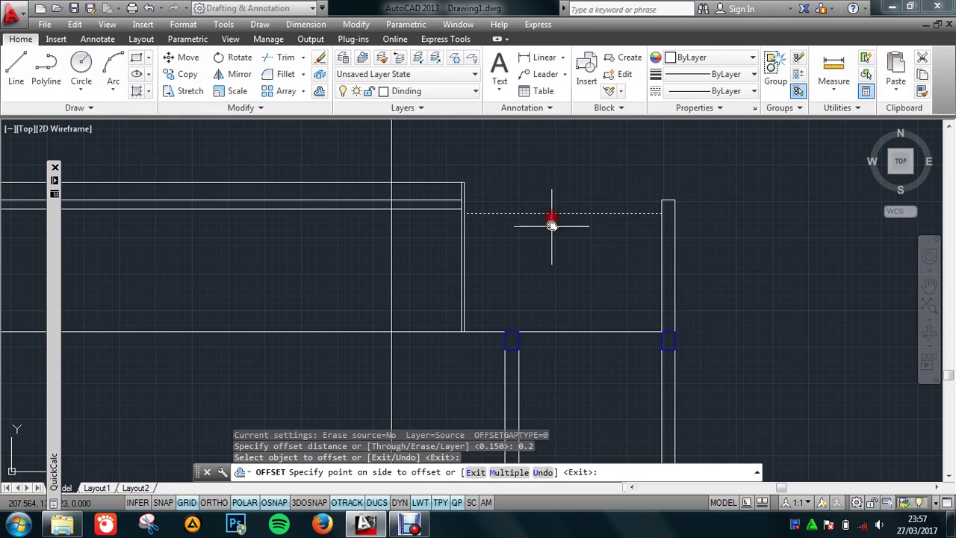
pyautogui.click(553, 238)
pyautogui.press('Return')
# Step: Offset the lower roof line by 0.1
pyautogui.write('o')
pyautogui.press('Return')
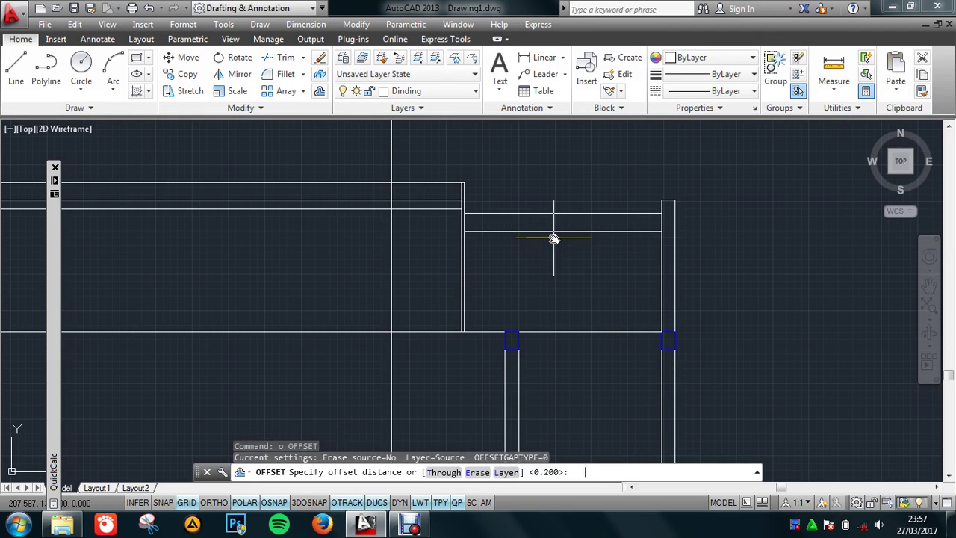
pyautogui.press('Return')
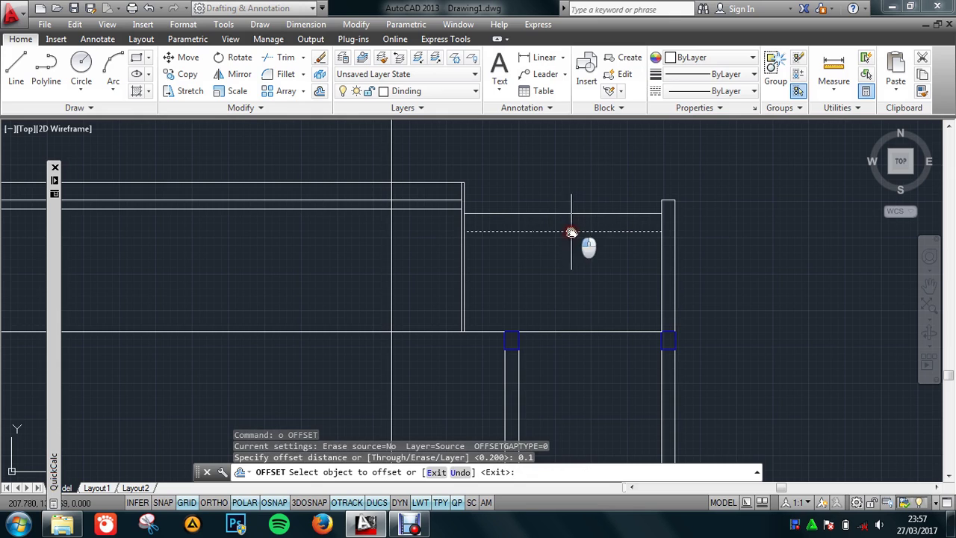
pyautogui.click(570, 232)
pyautogui.scroll(-5, 620, 259)
pyautogui.scroll(3, 595, 324)
pyautogui.scroll(2, 607, 310)
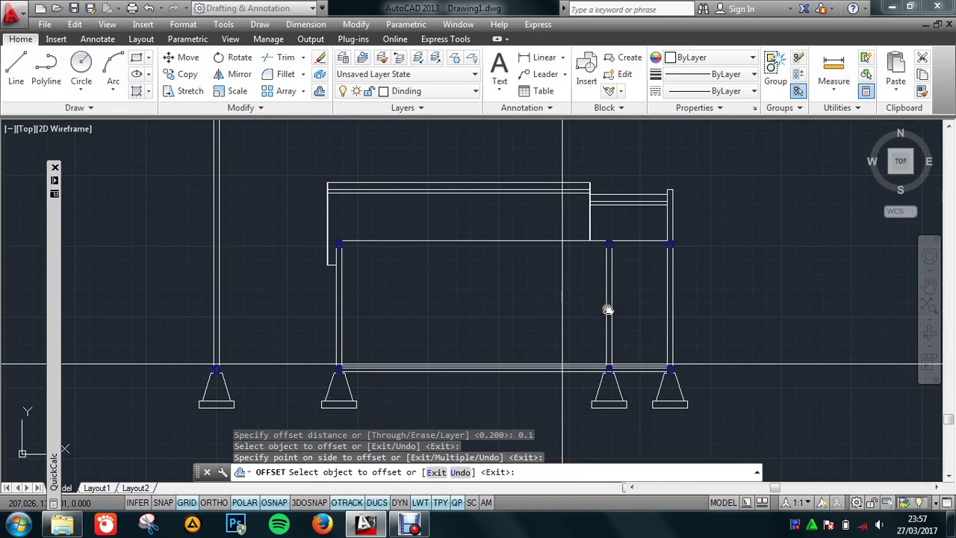
pyautogui.press('Escape')
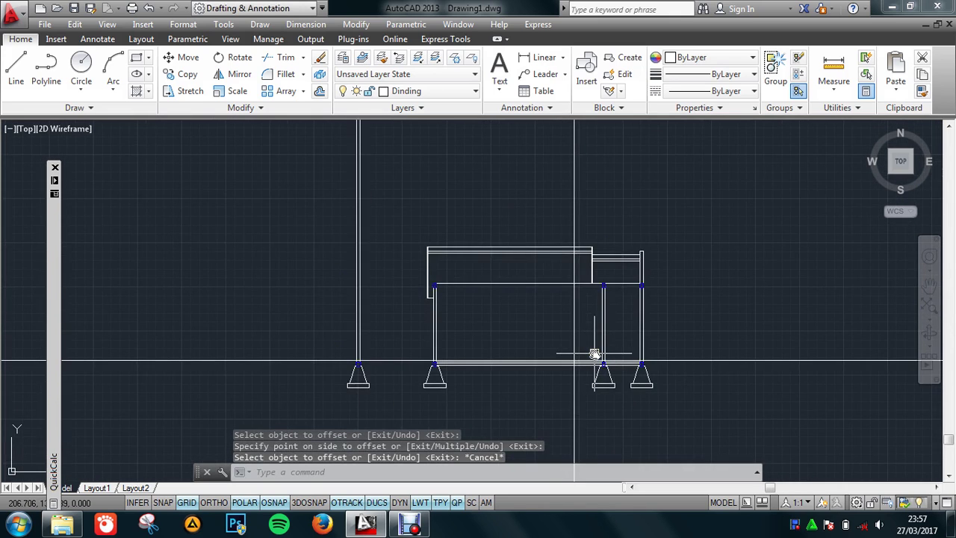
pyautogui.scroll(-5, 592, 353)
pyautogui.scroll(4, 590, 191)
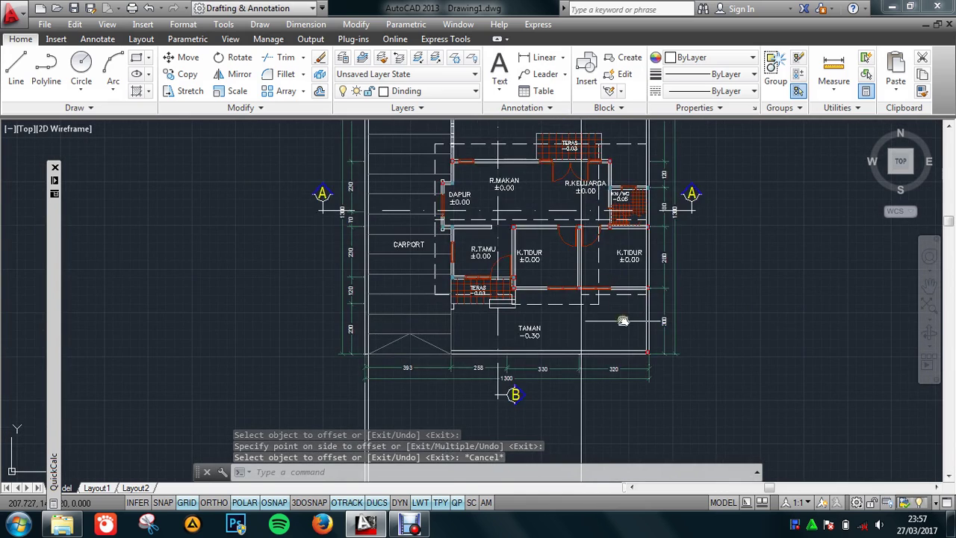
pyautogui.scroll(-3, 615, 321)
pyautogui.scroll(5, 611, 284)
# Step: Erase the unwanted vertical guide line
pyautogui.write('e')
pyautogui.press('Return')
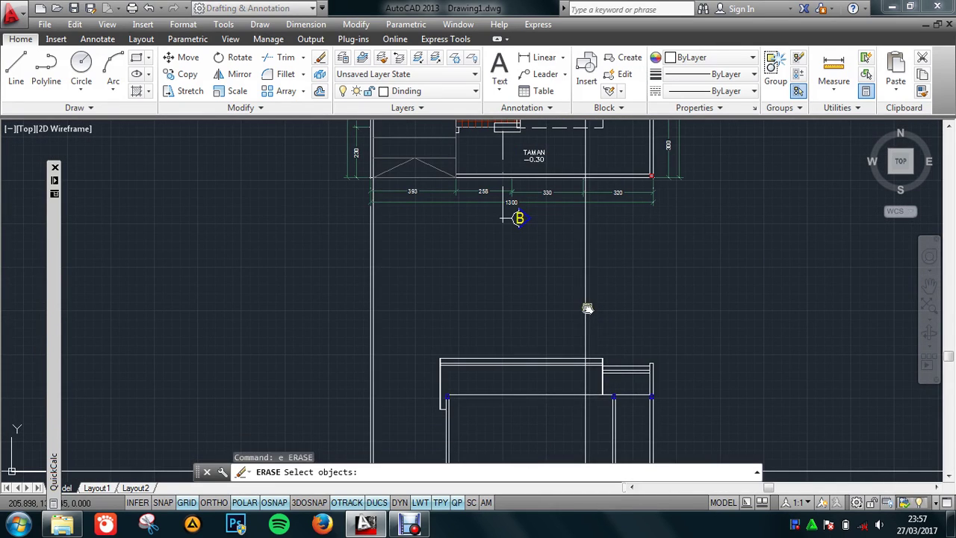
pyautogui.click(586, 309)
pyautogui.press('Return')
pyautogui.scroll(-3, 576, 316)
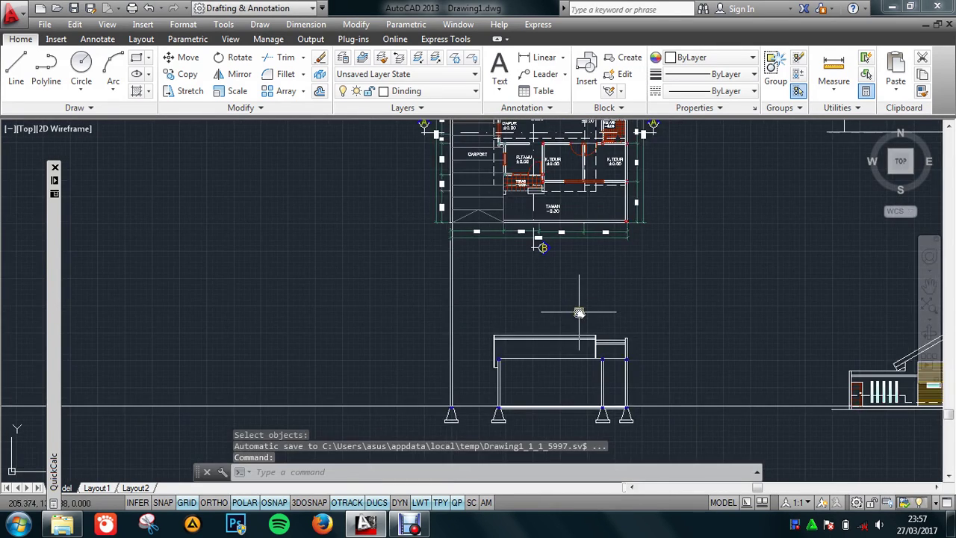
pyautogui.scroll(2, 557, 337)
# Step: Drop vertical construction lines from the DAPUR wall, the pillar edge and the wall end
pyautogui.write('x')
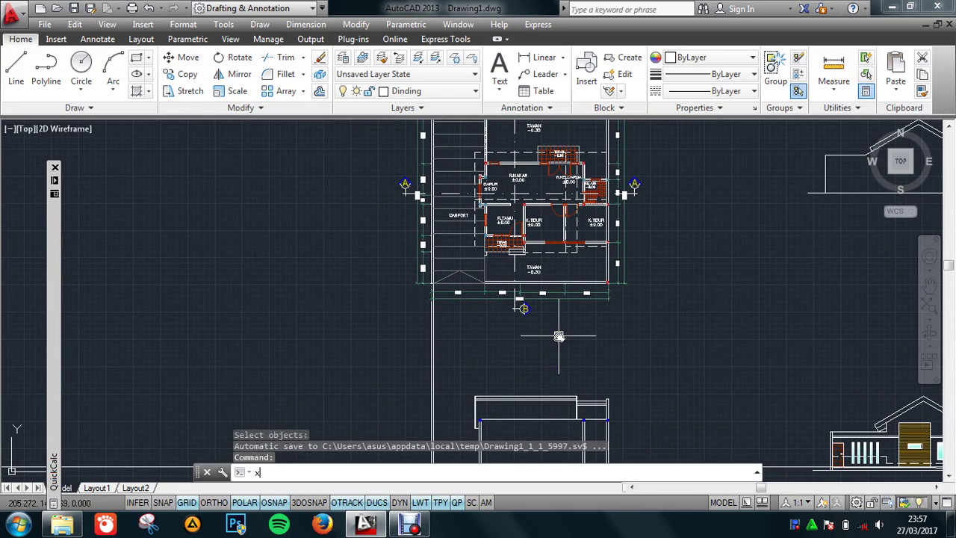
pyautogui.press('Return')
pyautogui.write('v')
pyautogui.press('Return')
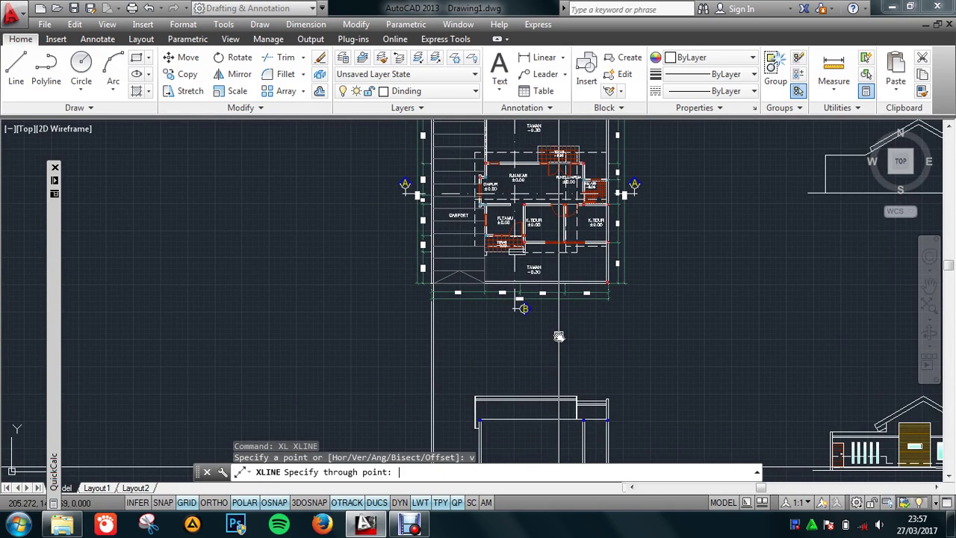
pyautogui.scroll(2, 498, 179)
pyautogui.scroll(2, 498, 178)
pyautogui.scroll(2, 488, 177)
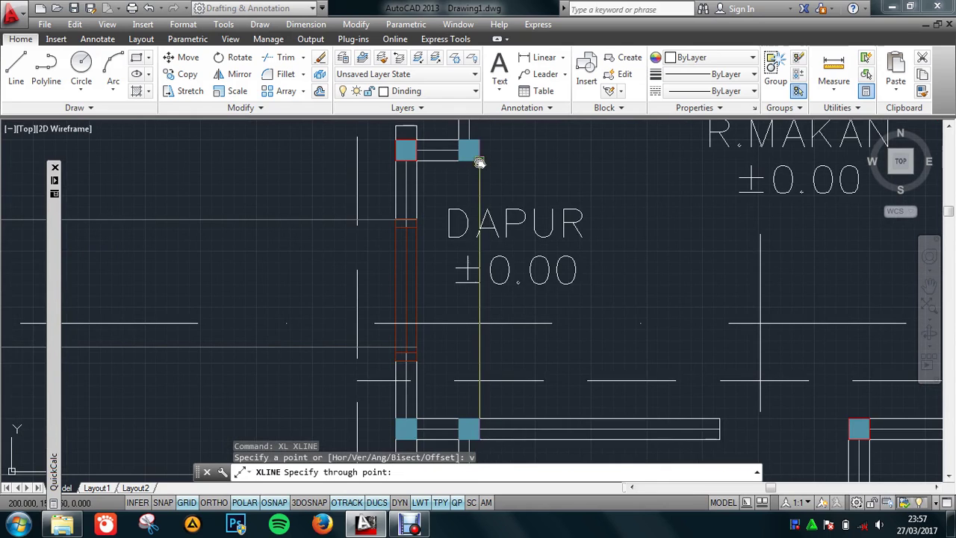
pyautogui.click(488, 276)
pyautogui.scroll(-3, 487, 276)
pyautogui.scroll(1, 512, 292)
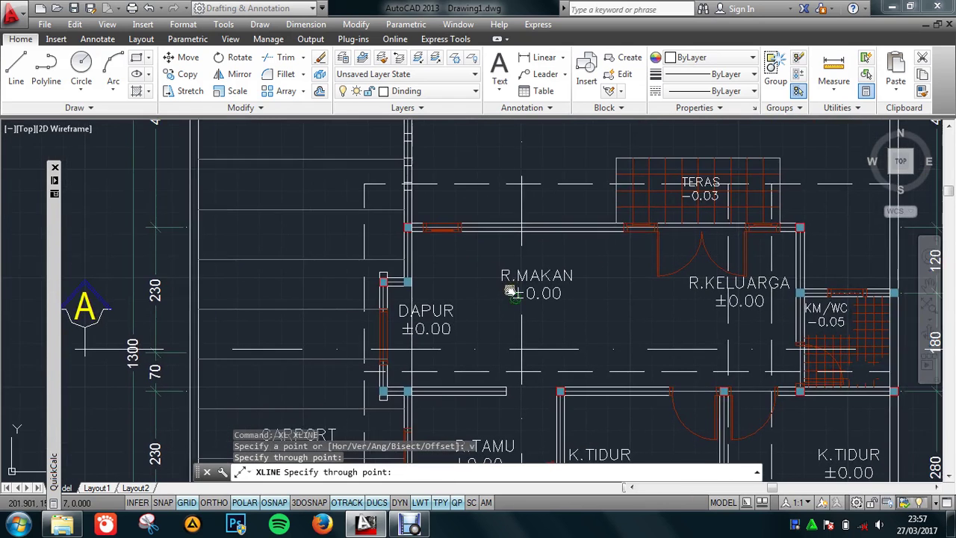
pyautogui.scroll(3, 420, 230)
pyautogui.scroll(2, 421, 230)
pyautogui.scroll(1, 427, 229)
pyautogui.click(435, 242)
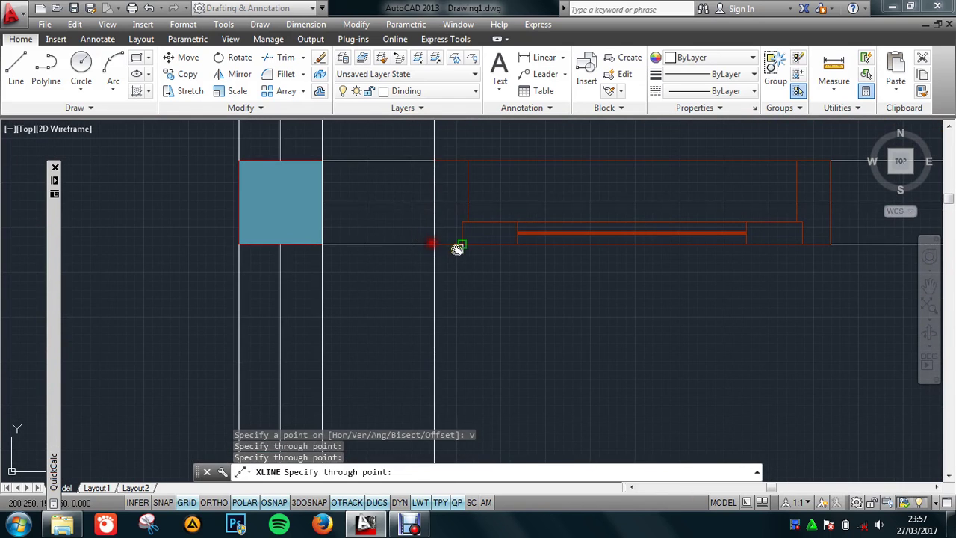
pyautogui.click(462, 248)
pyautogui.scroll(-2, 574, 312)
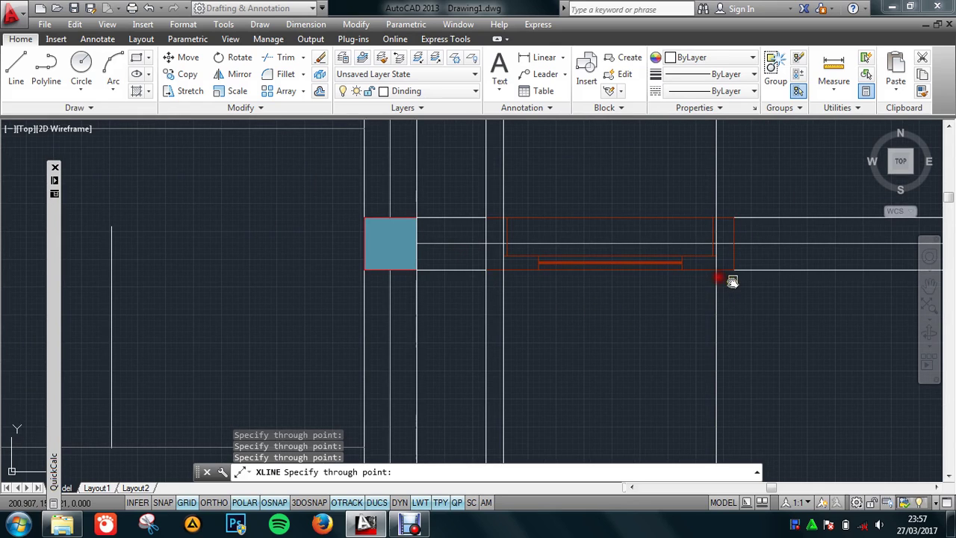
pyautogui.scroll(-5, 567, 224)
pyautogui.scroll(4, 556, 307)
pyautogui.scroll(5, 571, 230)
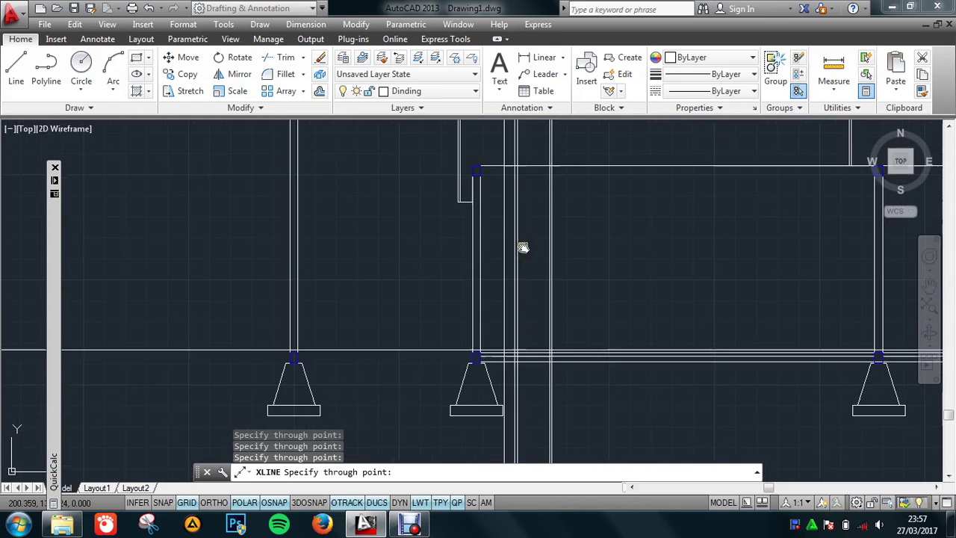
pyautogui.press('Escape')
# Step: Trim the excess of a vertical line between the top and bottom horizontal lines
pyautogui.scroll(1, 521, 258)
pyautogui.scroll(2, 525, 259)
pyautogui.write('t')
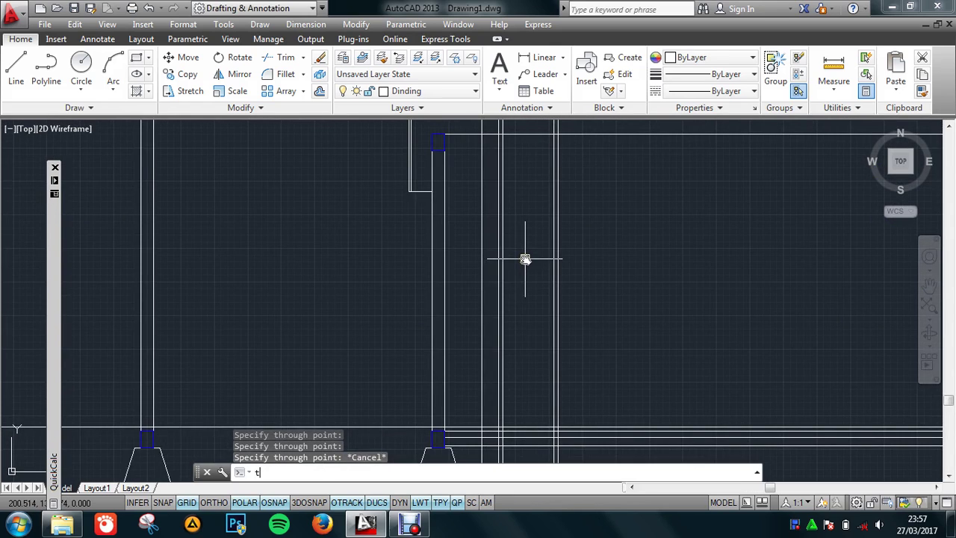
pyautogui.write('r')
pyautogui.press('Return')
pyautogui.click(596, 135)
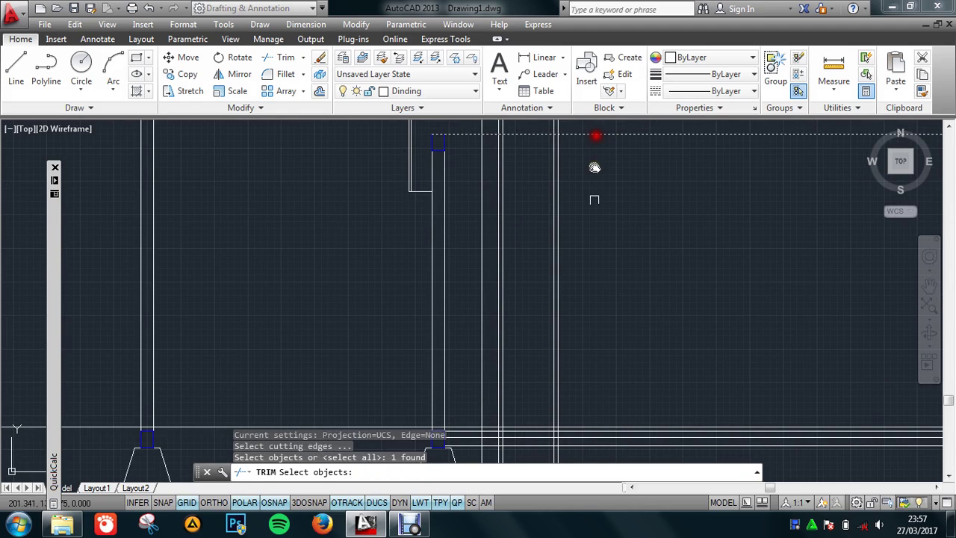
pyautogui.click(594, 430)
pyautogui.scroll(-3, 568, 388)
pyautogui.press('Return')
pyautogui.click(528, 383)
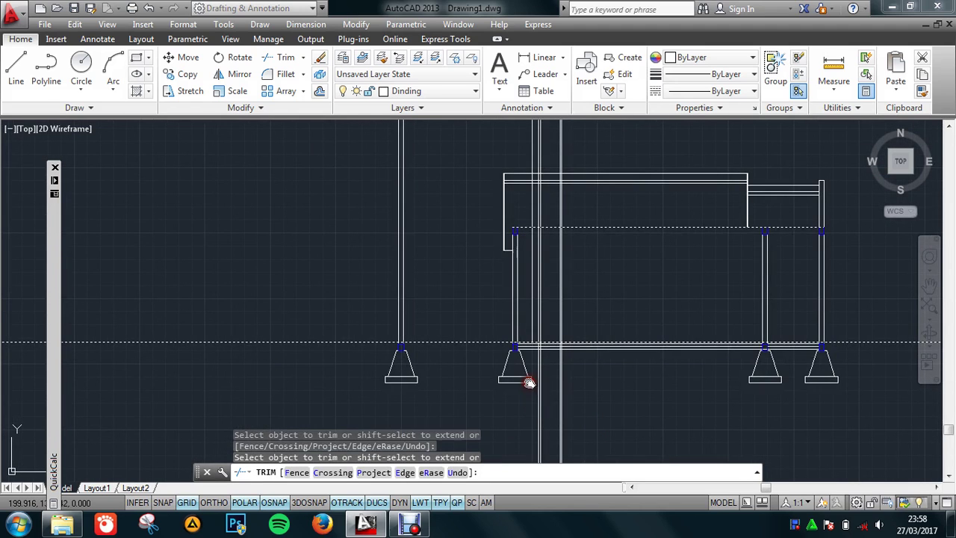
pyautogui.scroll(1, 523, 204)
pyautogui.scroll(2, 525, 180)
pyautogui.scroll(-2, 582, 320)
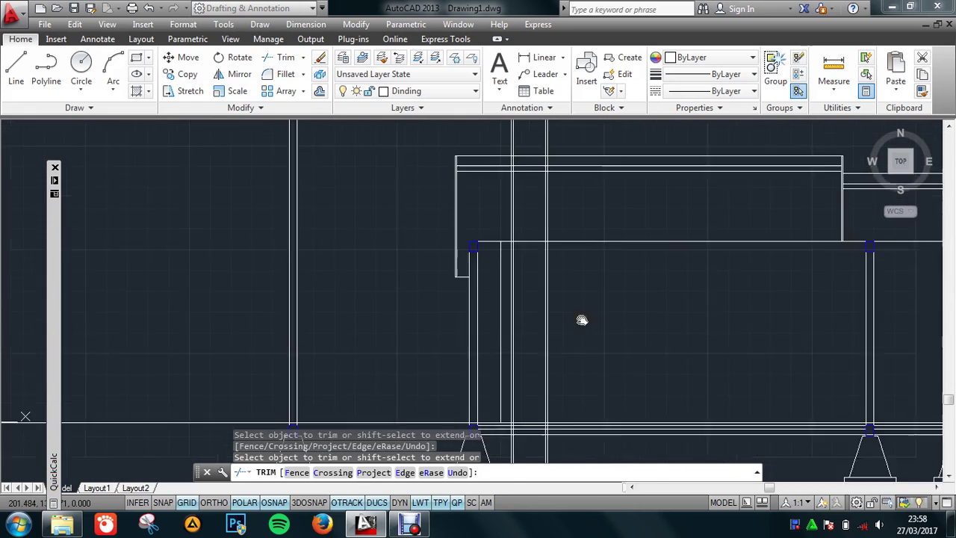
pyautogui.scroll(-2, 568, 317)
pyautogui.press('Escape')
pyautogui.scroll(2, 525, 392)
pyautogui.scroll(-2, 498, 391)
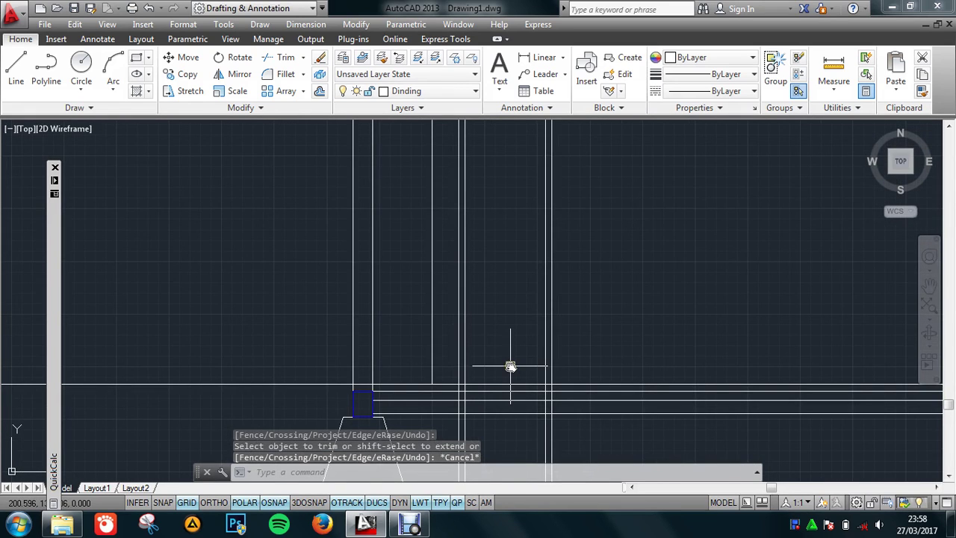
# Step: Offset a line 0.7 to one side for the door edge
pyautogui.write('o')
pyautogui.press('Return')
pyautogui.write('0.')
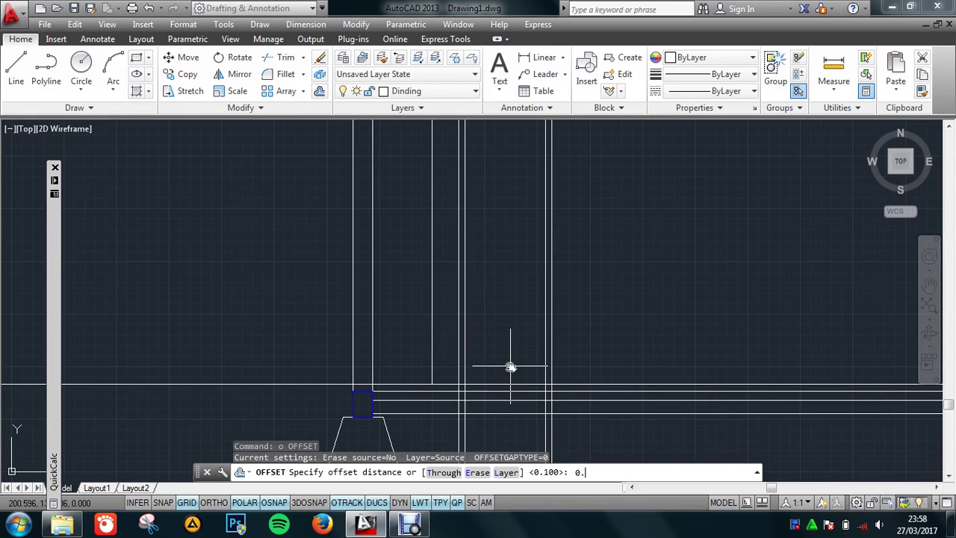
pyautogui.write('7')
pyautogui.press('Return')
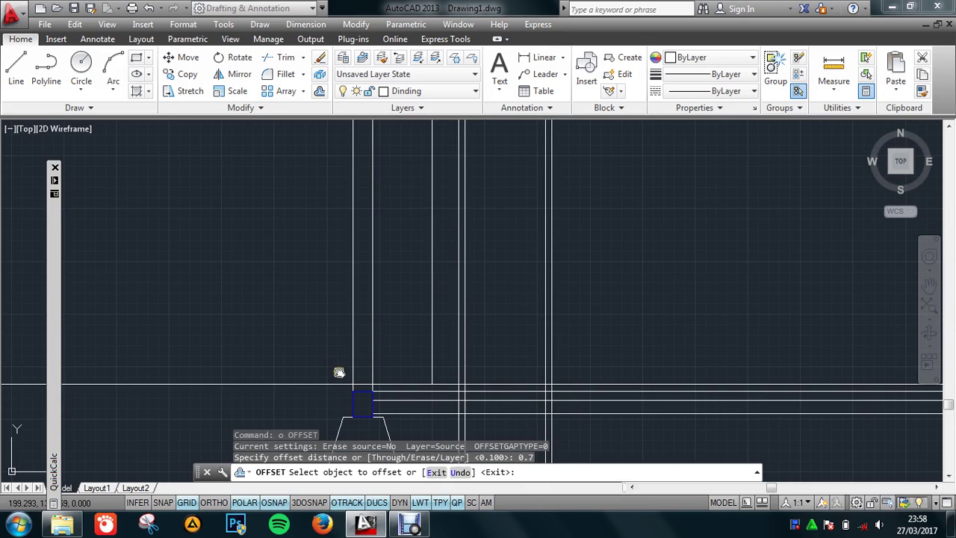
pyautogui.click(352, 395)
pyautogui.click(314, 326)
pyautogui.scroll(-1, 325, 332)
pyautogui.press('Escape')
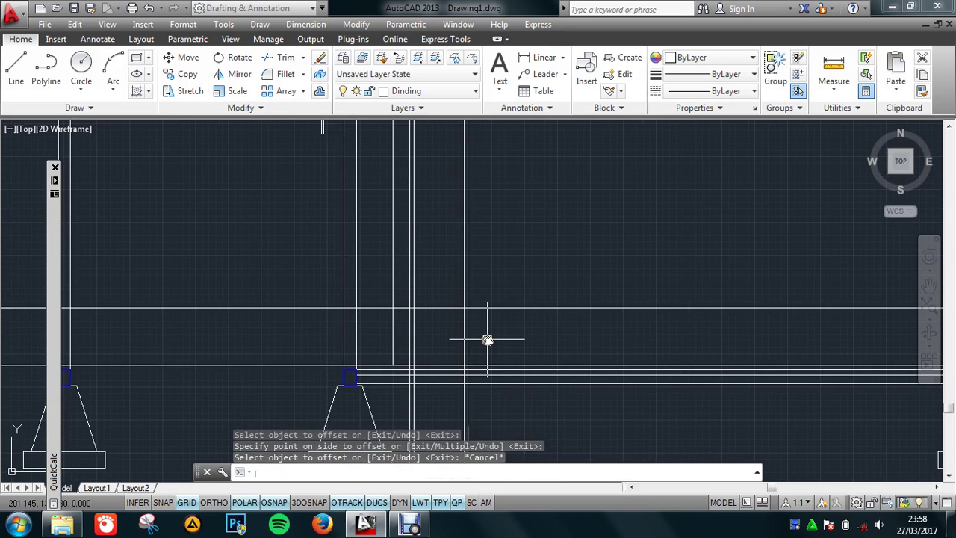
pyautogui.write('o')
# Step: Offset a line 2.1 upward for the door height
pyautogui.press('Return')
pyautogui.write('2.1')
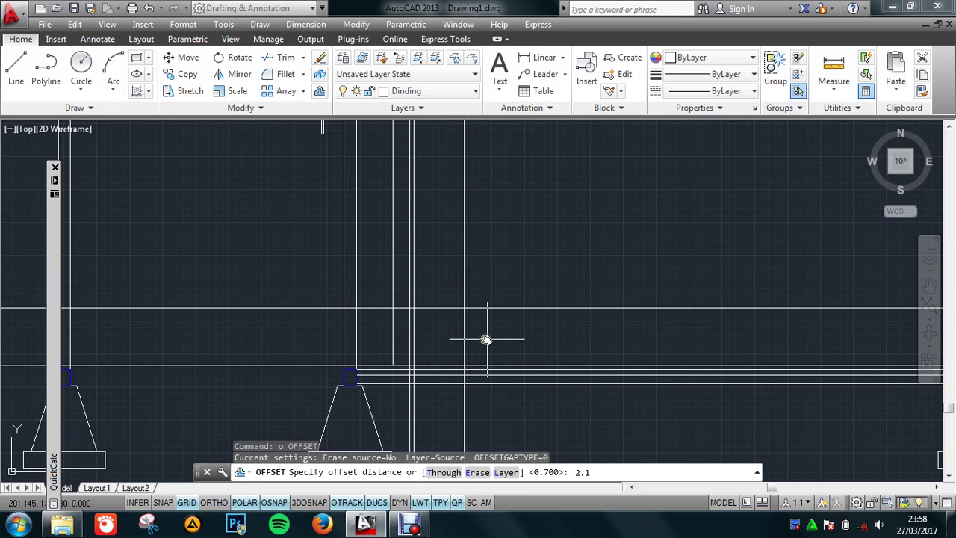
pyautogui.press('Return')
pyautogui.click(315, 368)
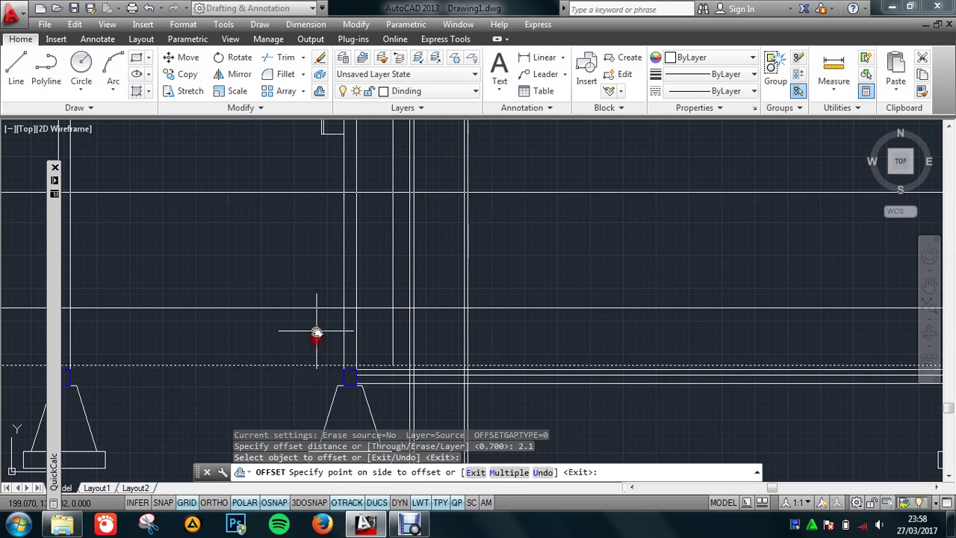
pyautogui.click(316, 335)
pyautogui.press('Escape')
pyautogui.scroll(2, 493, 284)
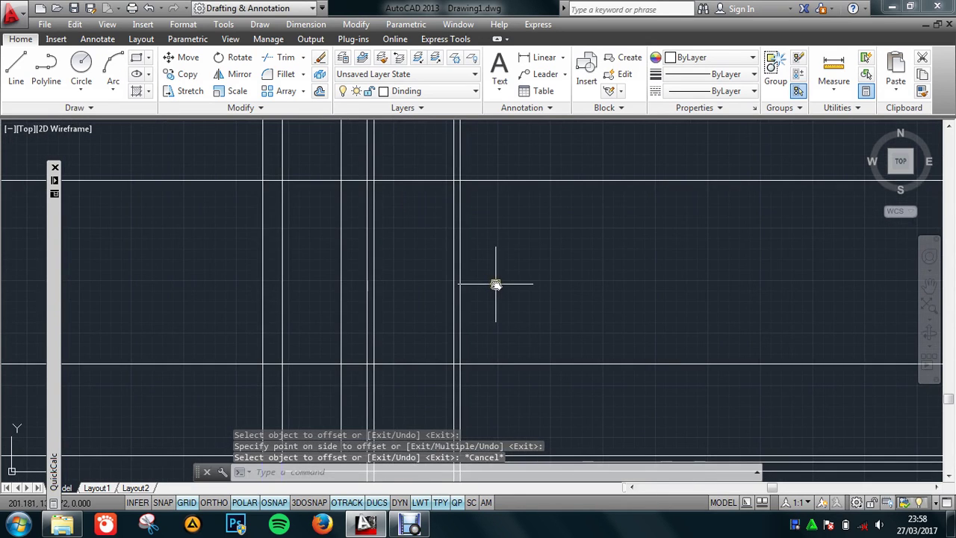
# Step: Trim the vertical lines above and below the two horizontal door edges
pyautogui.write('tr')
pyautogui.press('Return')
pyautogui.click(576, 147)
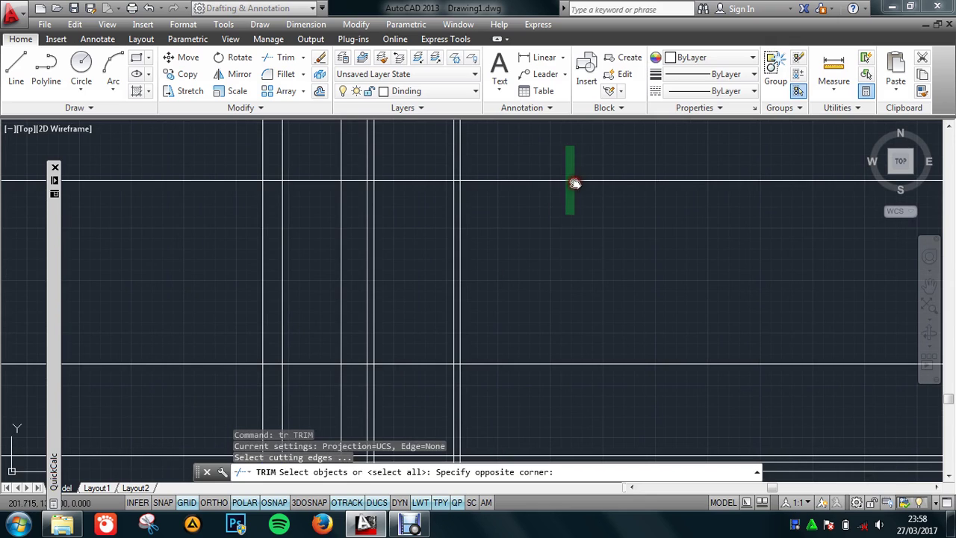
pyautogui.click(526, 366)
pyautogui.press('Return')
pyautogui.click(500, 386)
pyautogui.click(363, 405)
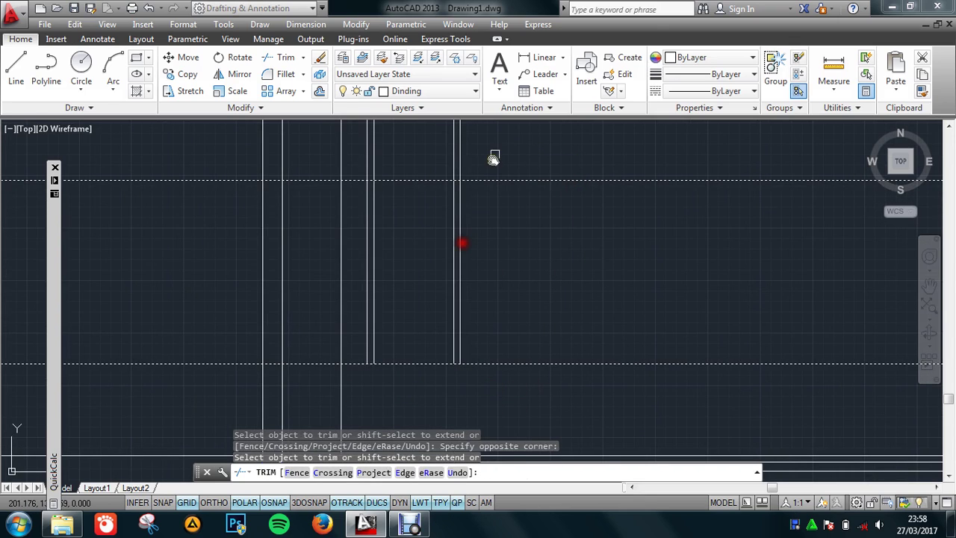
pyautogui.click(503, 145)
pyautogui.click(362, 165)
pyautogui.press('Escape')
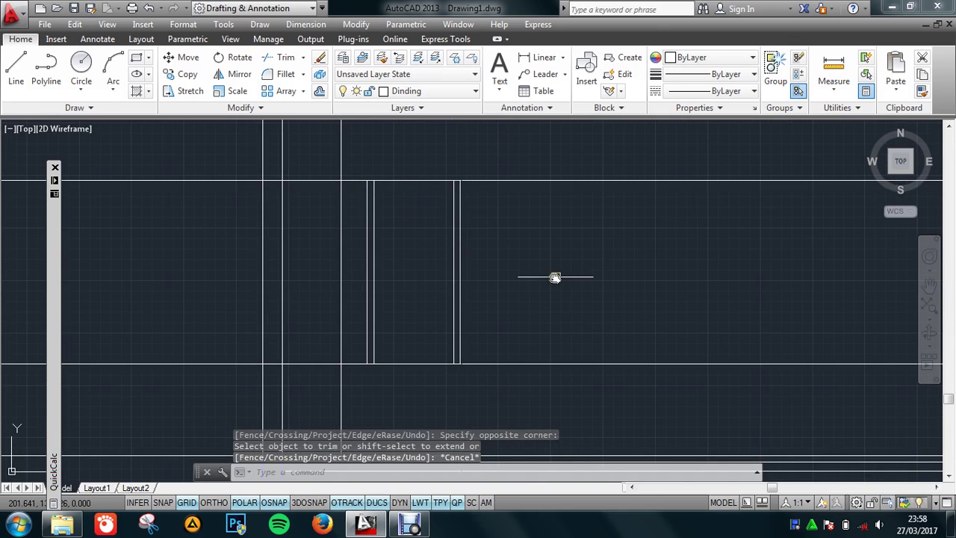
# Step: Trim the horizontal lines overhanging left and right of the door verticals
pyautogui.write('tr')
pyautogui.press('Return')
pyautogui.click(536, 258)
pyautogui.click(366, 303)
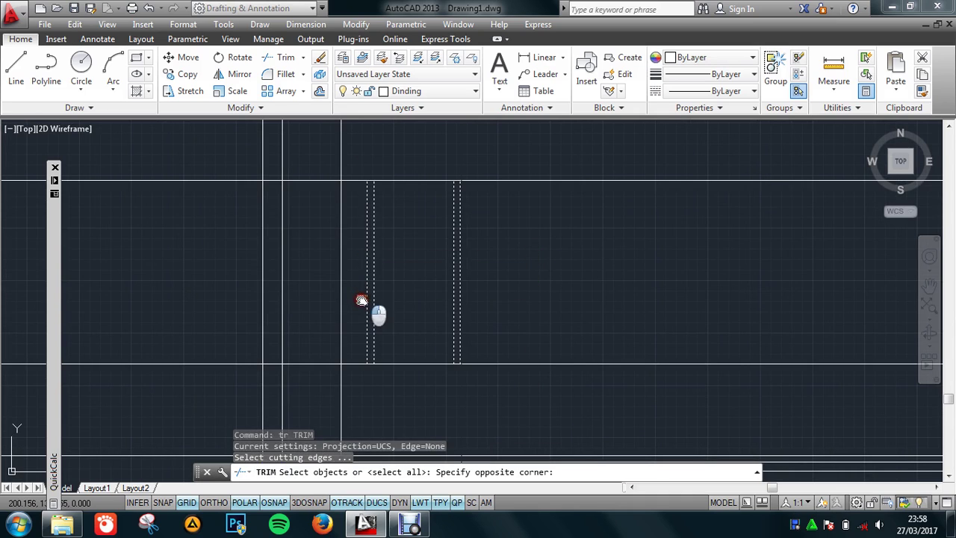
pyautogui.press('Return')
pyautogui.click(544, 159)
pyautogui.click(496, 399)
pyautogui.click(203, 155)
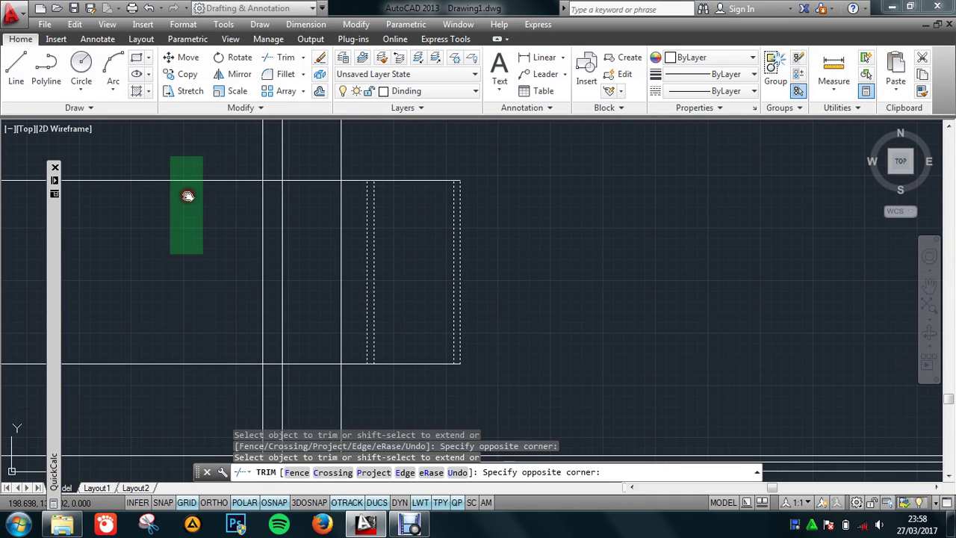
pyautogui.click(151, 401)
pyautogui.press('Escape')
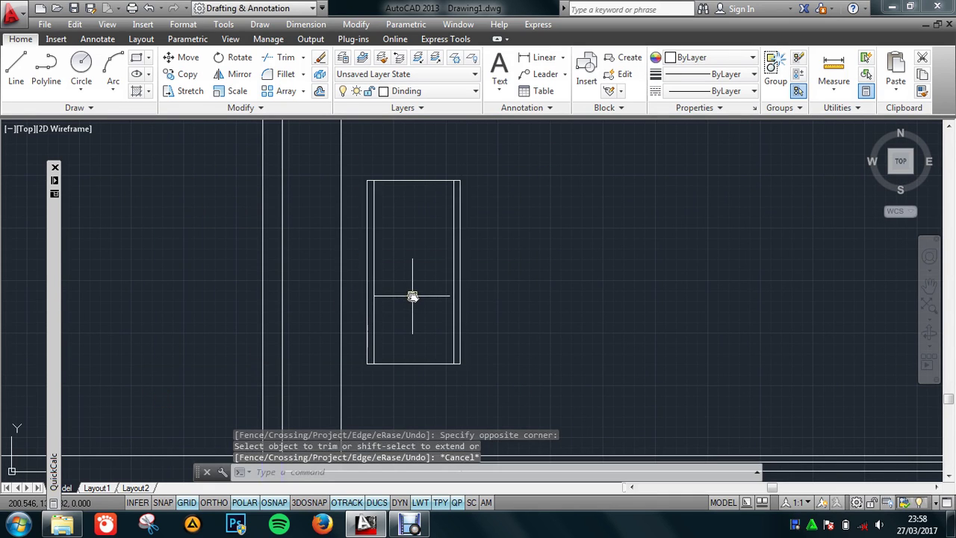
# Step: Offset the door's top and bottom edges 0.05 inward
pyautogui.write('o')
pyautogui.press('Return')
pyautogui.write('0')
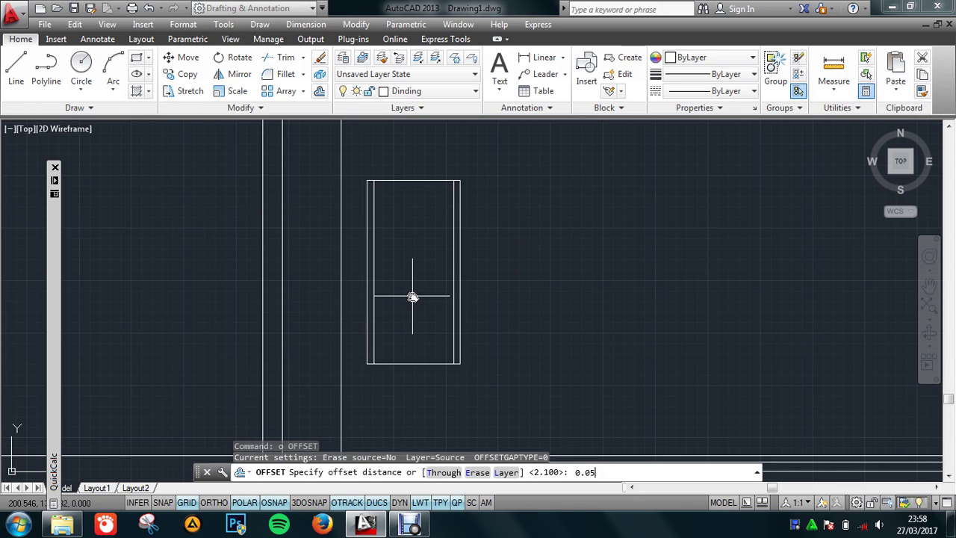
pyautogui.press('Return')
pyautogui.click(416, 183)
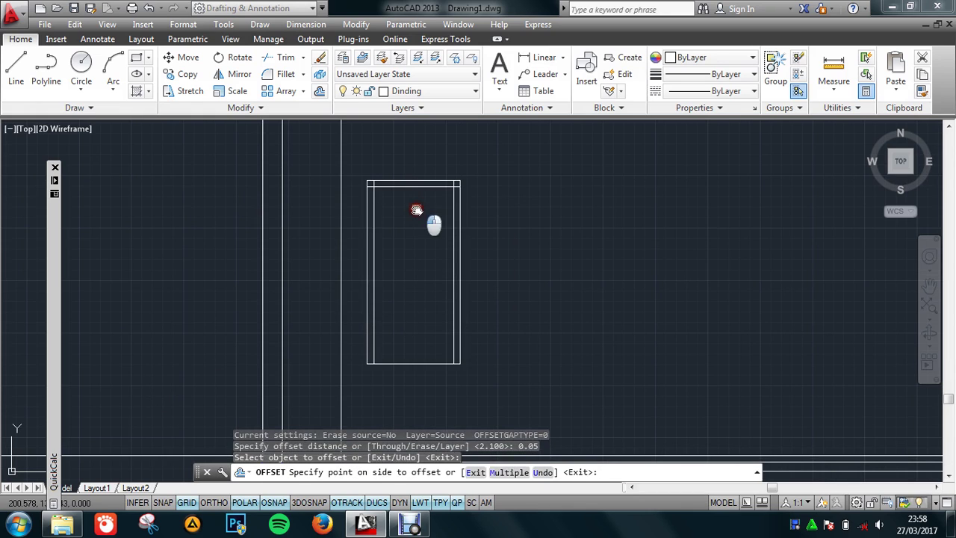
pyautogui.click(429, 220)
pyautogui.scroll(1, 412, 195)
pyautogui.scroll(-2, 402, 184)
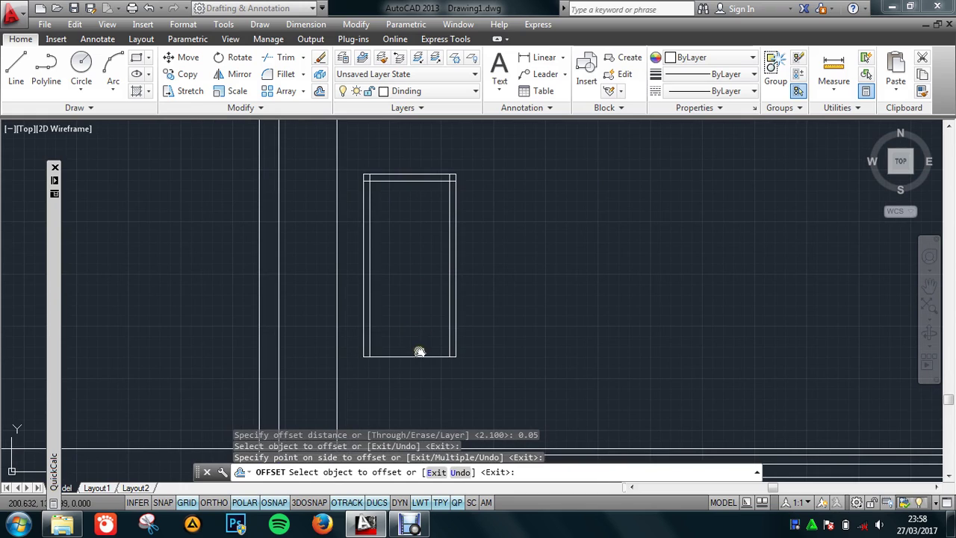
pyautogui.click(420, 352)
pyautogui.click(426, 329)
pyautogui.press('Escape')
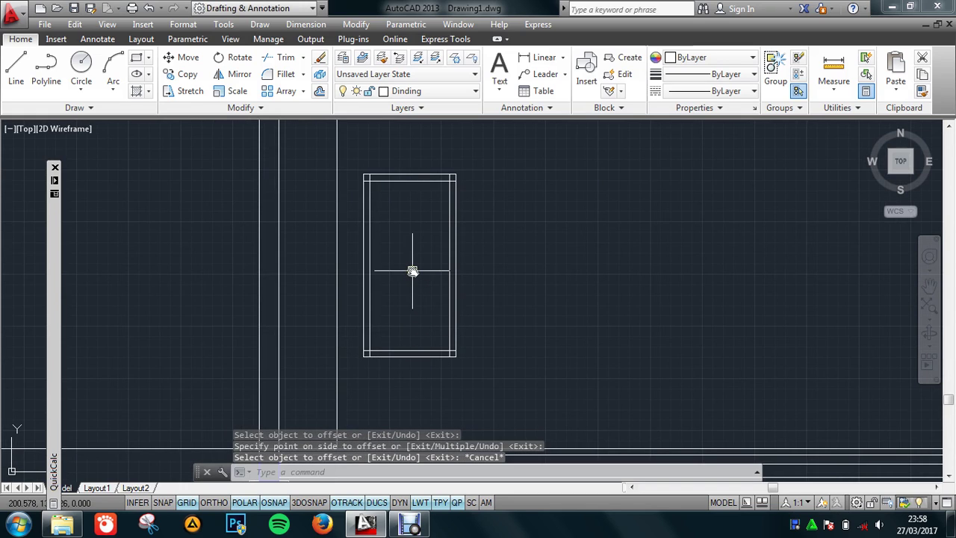
# Step: Draw a rectangle between the inner corners and offset it 0.07 inward
pyautogui.write('rec')
pyautogui.press('Return')
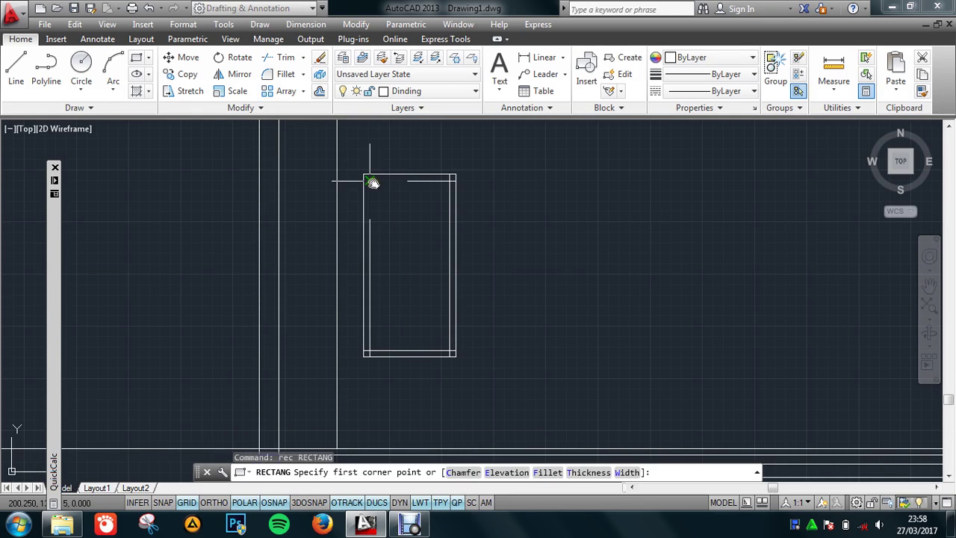
pyautogui.click(370, 180)
pyautogui.click(451, 351)
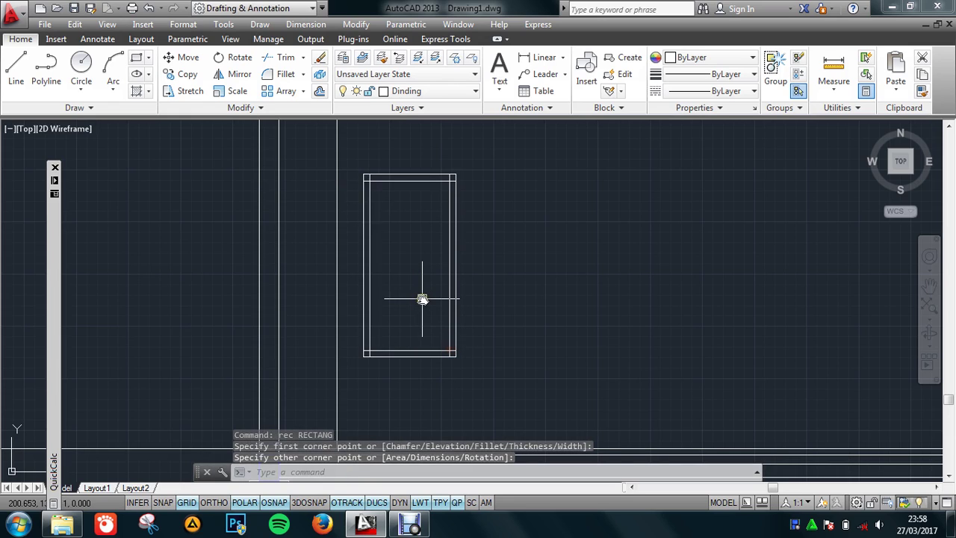
pyautogui.write('o')
pyautogui.press('Return')
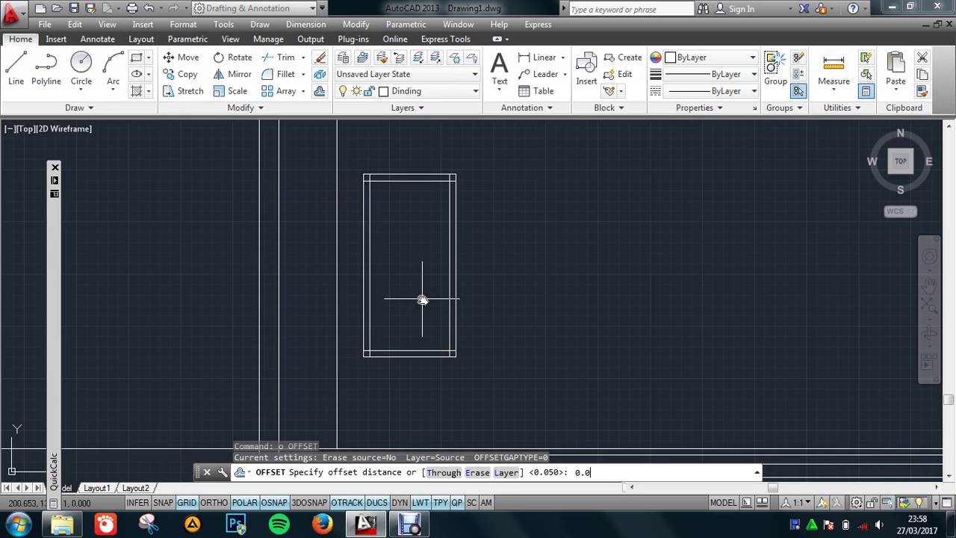
pyautogui.write('7')
pyautogui.press('Return')
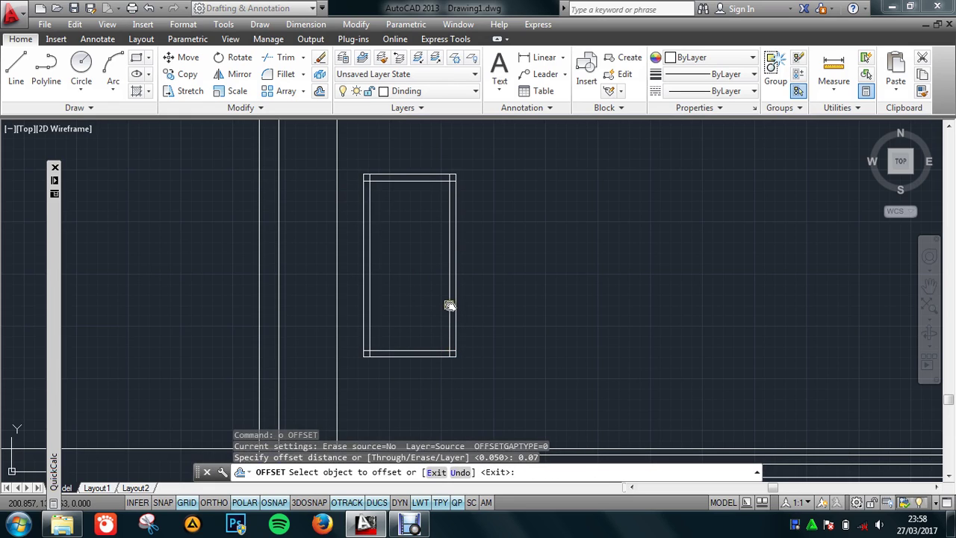
pyautogui.click(449, 306)
pyautogui.click(407, 314)
pyautogui.press('Escape')
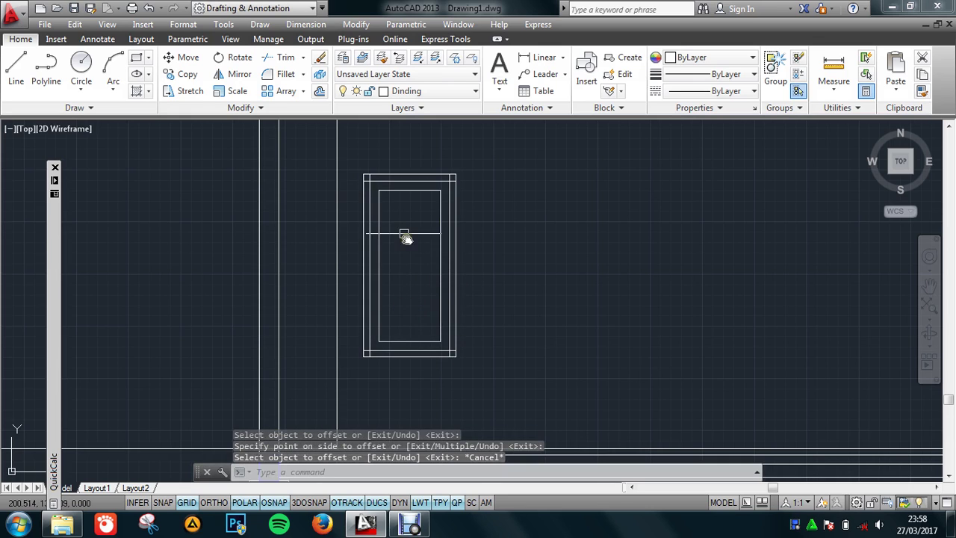
# Step: Start trimming the door frame corners with TR
pyautogui.scroll(2, 404, 236)
pyautogui.scroll(-2, 396, 222)
pyautogui.write('TR')
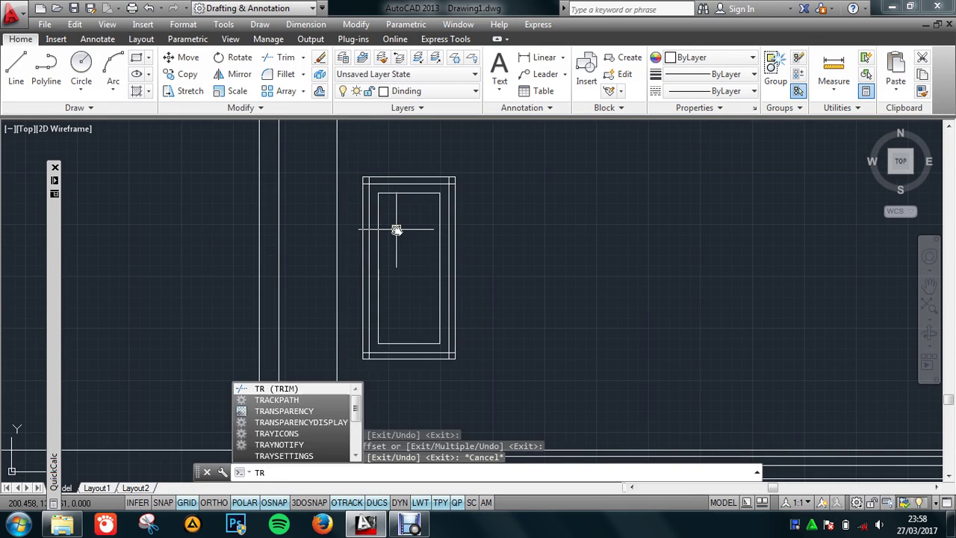
pyautogui.press('Return')
pyautogui.press('Return')
pyautogui.scroll(2, 366, 180)
pyautogui.scroll(4, 370, 187)
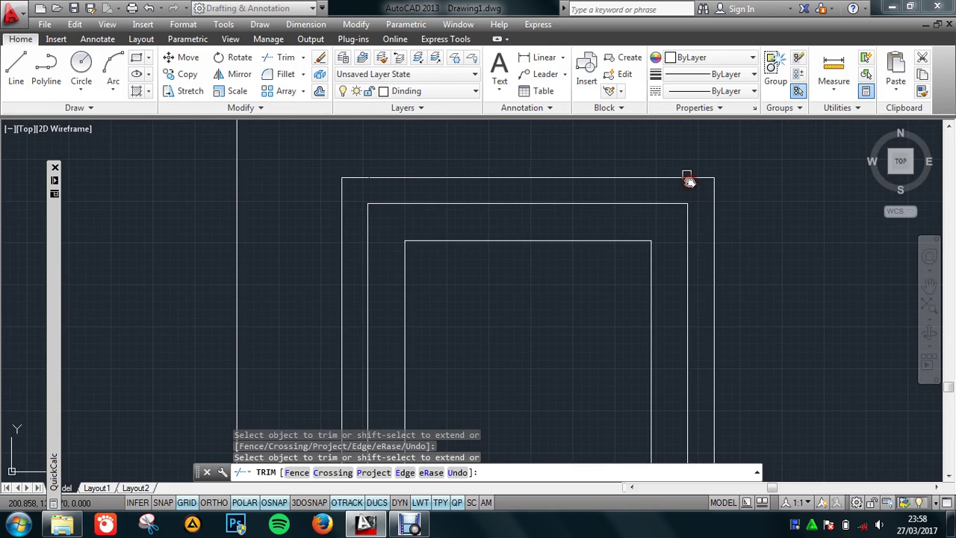
# Step: Trim the overshooting line end at the lower-right corner of the nested door frame rectangles
pyautogui.moveTo(688, 180)
pyautogui.mouseDown(button='middle')
pyautogui.moveTo(678, 324)
pyautogui.moveTo(650, 289)
pyautogui.moveTo(693, 366)
pyautogui.mouseUp(button='middle')
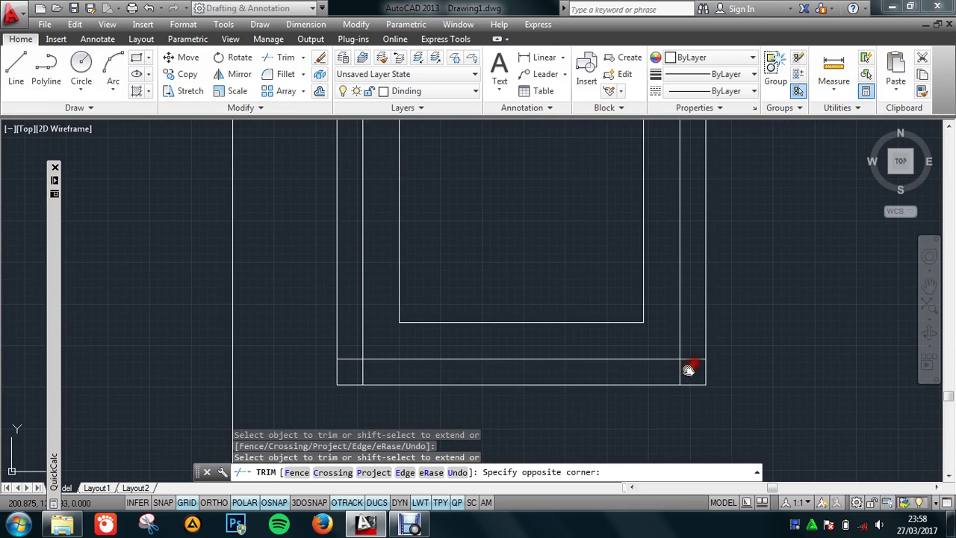
pyautogui.click(711, 371)
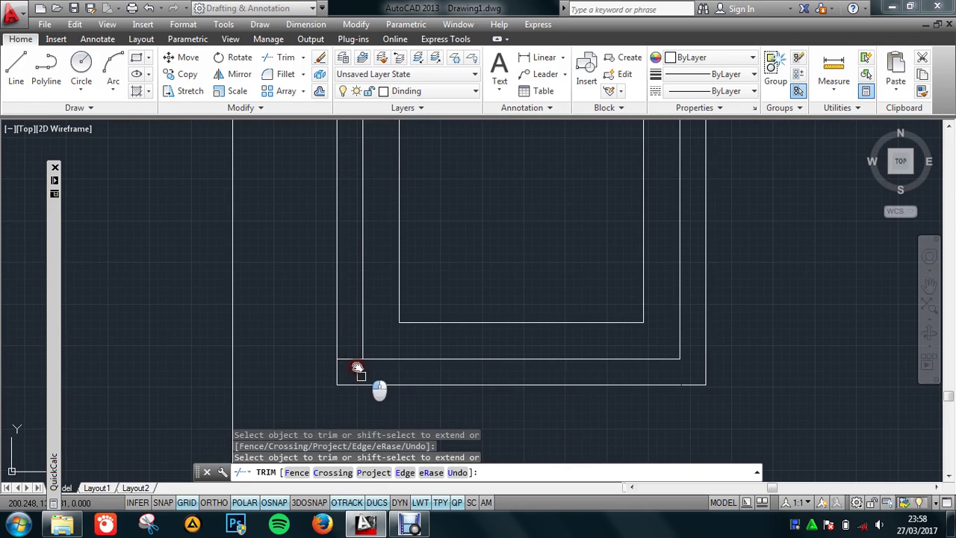
pyautogui.scroll(-5, 350, 358)
pyautogui.scroll(-5, 410, 325)
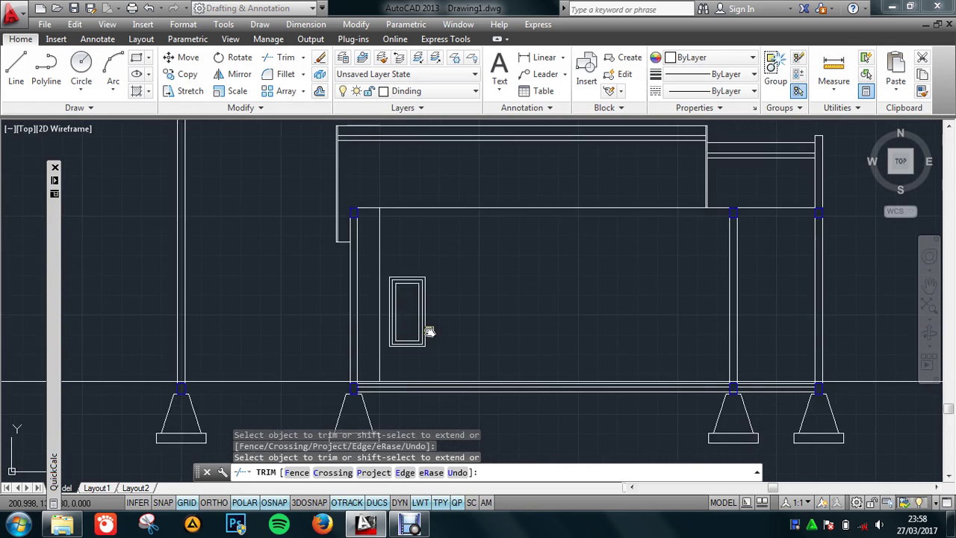
pyautogui.scroll(3, 429, 331)
pyautogui.scroll(-4, 452, 361)
pyautogui.press('Escape')
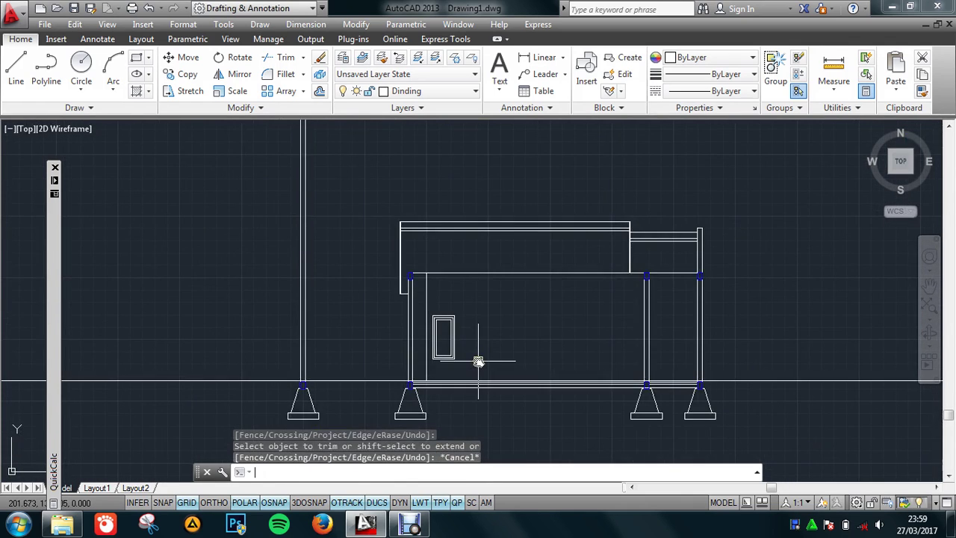
pyautogui.scroll(3, 433, 382)
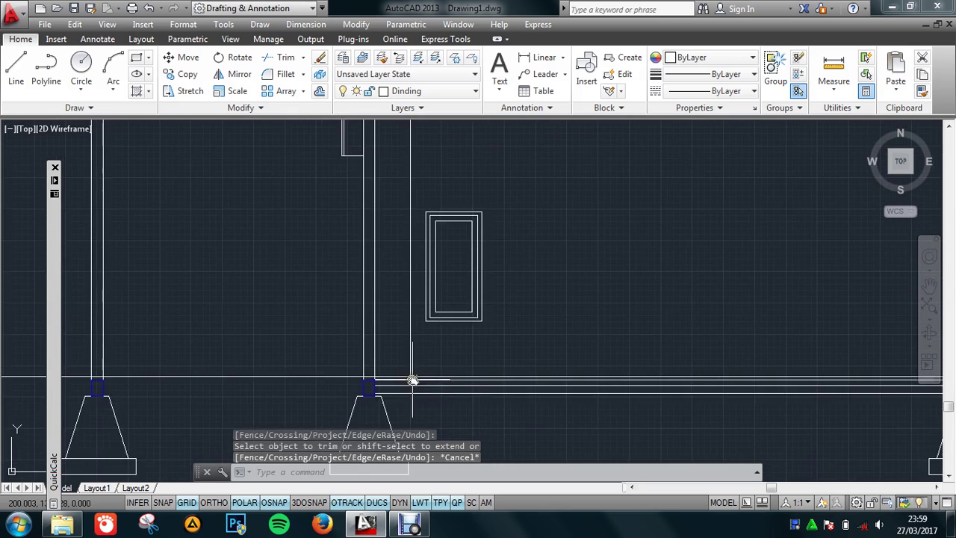
pyautogui.scroll(2, 434, 359)
pyautogui.scroll(3, 435, 354)
# Step: Offset the ground line 0.7 upward
pyautogui.write('o')
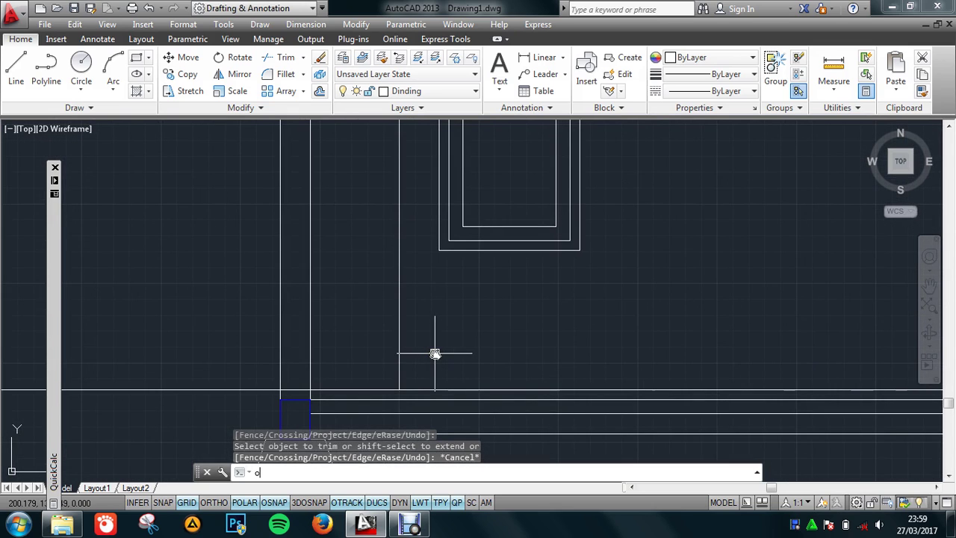
pyautogui.press('Return')
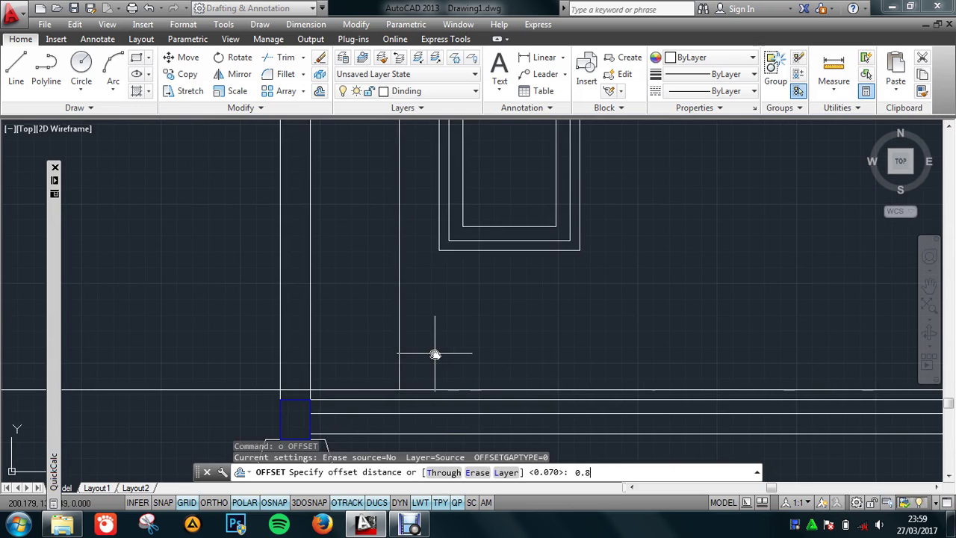
pyautogui.press('Return')
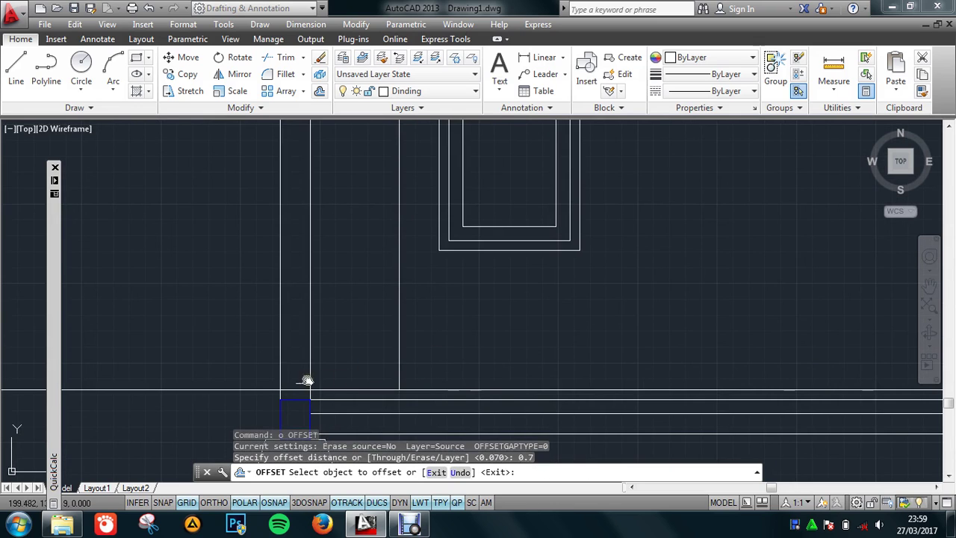
pyautogui.click(257, 389)
pyautogui.click(250, 336)
pyautogui.press('Escape')
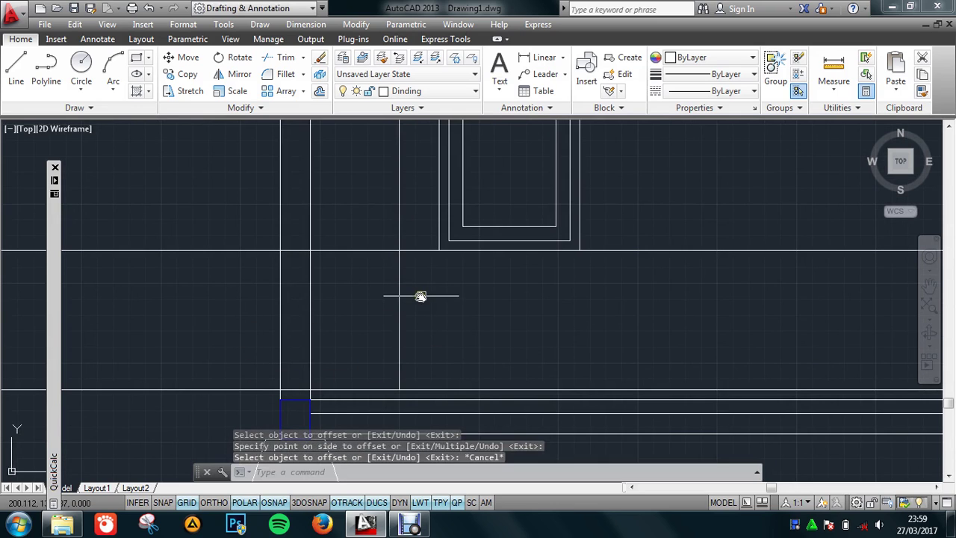
# Step: Offset the new horizontal line 0.05 upward to form a thin band
pyautogui.write('o')
pyautogui.press('Return')
pyautogui.write('0.1')
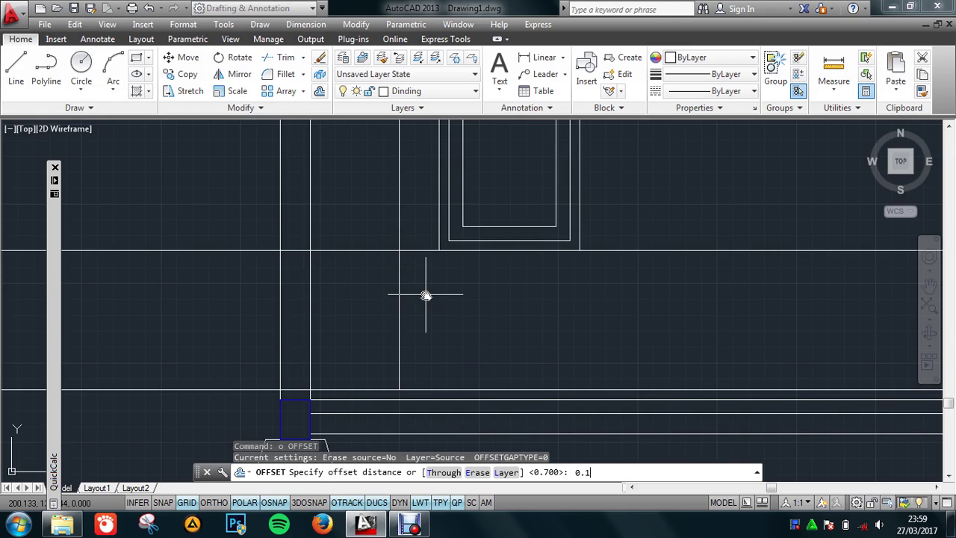
pyautogui.press('Return')
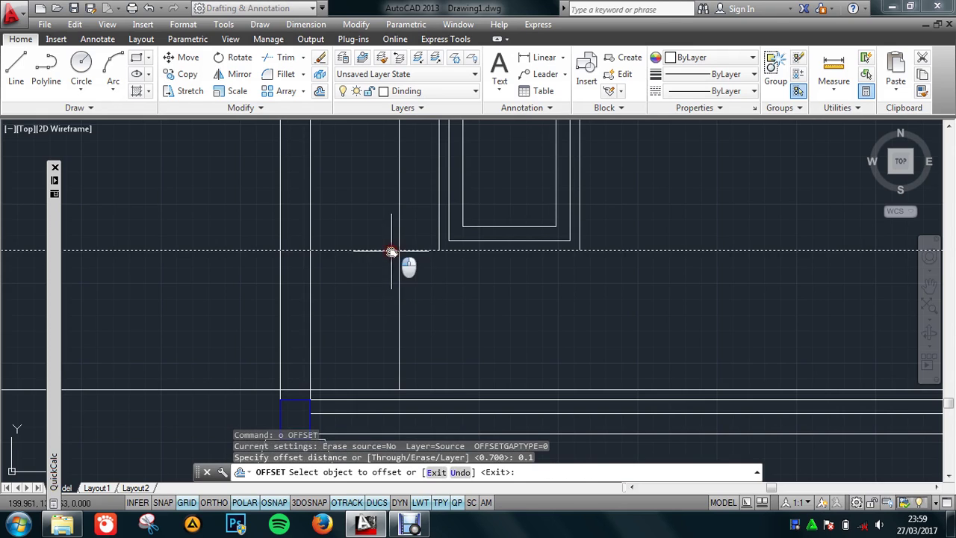
pyautogui.click(391, 251)
pyautogui.press('Escape')
pyautogui.write('o')
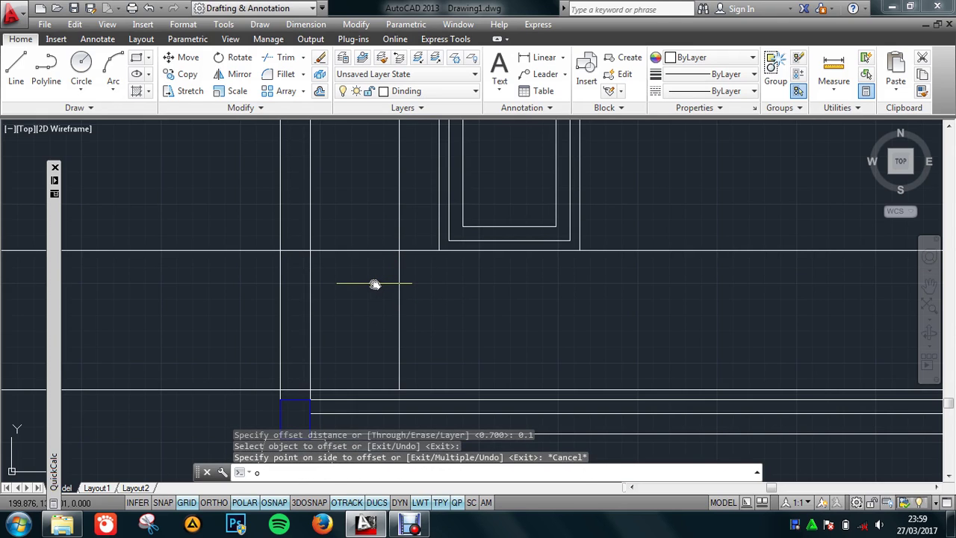
pyautogui.press('Return')
pyautogui.write('0')
pyautogui.press('Return')
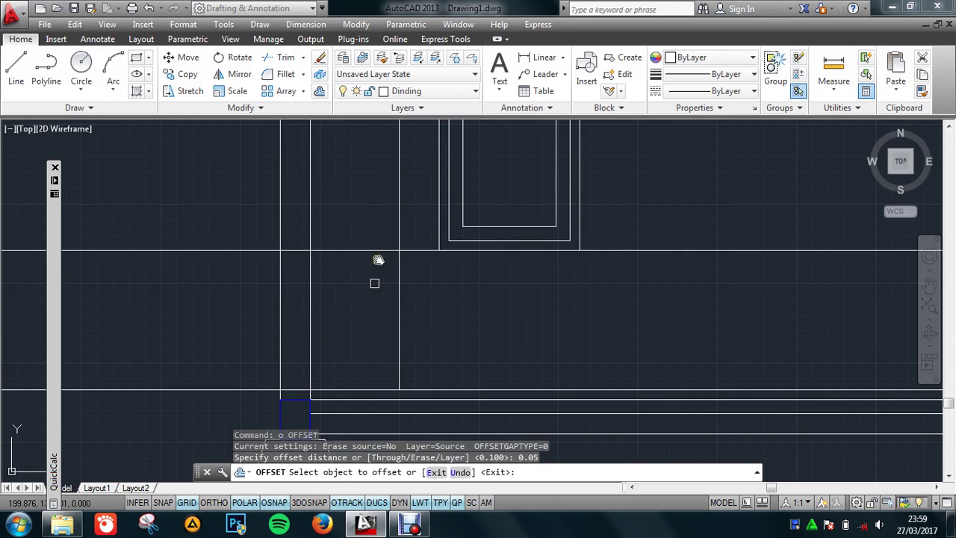
pyautogui.click(380, 251)
pyautogui.click(380, 287)
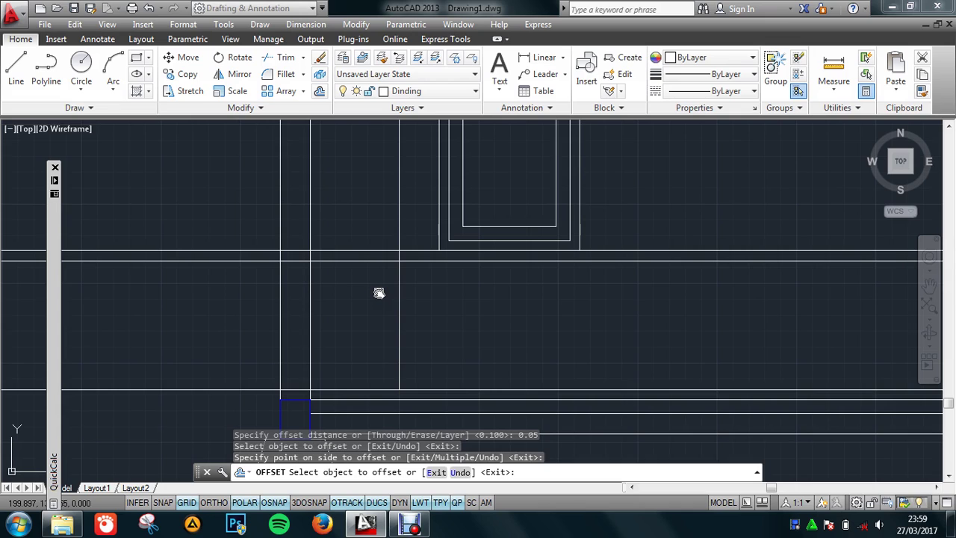
pyautogui.press('Escape')
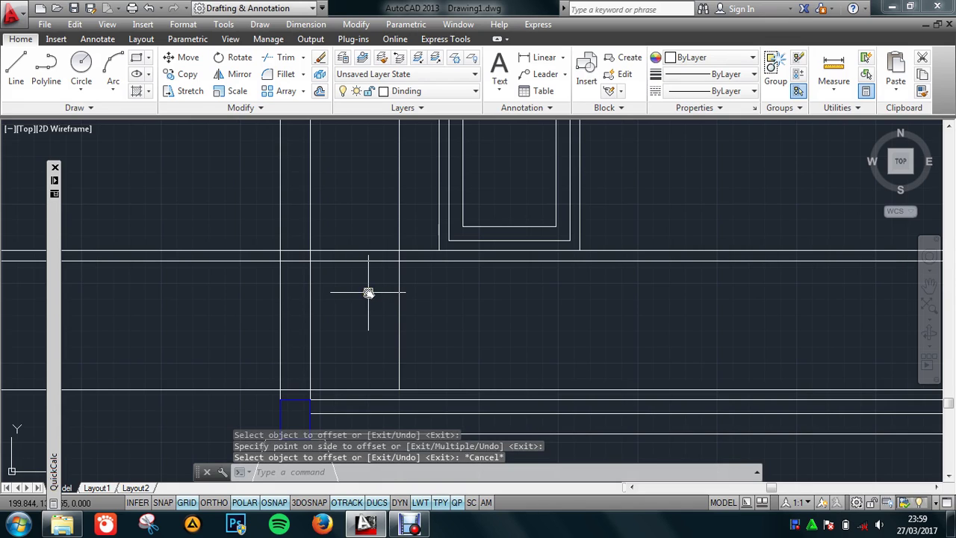
# Step: Offset the vertical wall line 0.05 to the right
pyautogui.write('o')
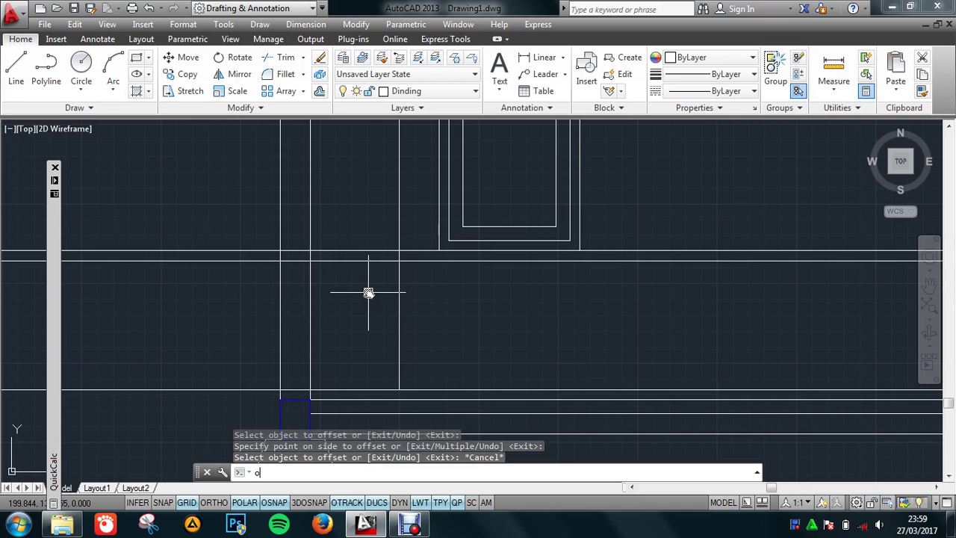
pyautogui.press('Return')
pyautogui.press('Return')
pyautogui.click(399, 282)
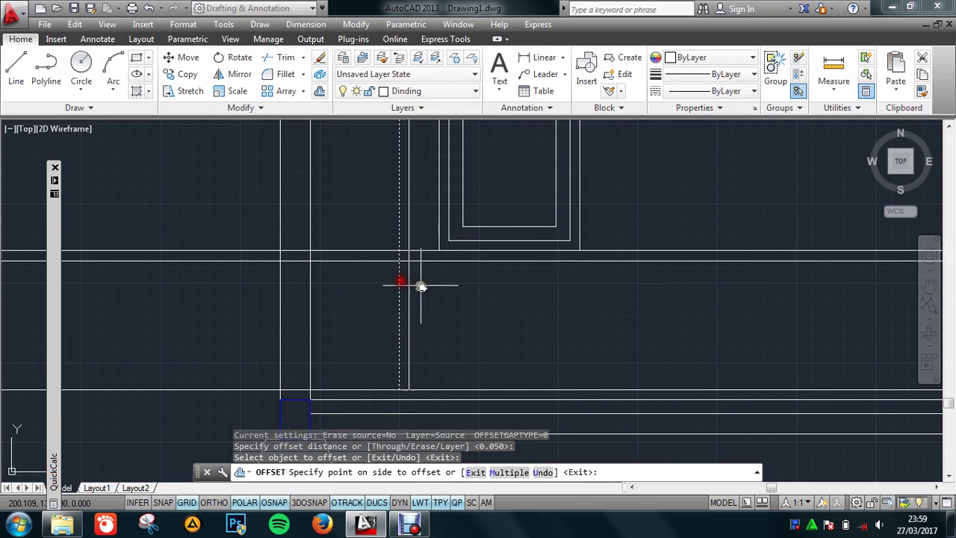
pyautogui.click(421, 283)
pyautogui.press('Escape')
# Step: Start a trim with the new vertical line as cutting edge, then cancel it
pyautogui.write('r')
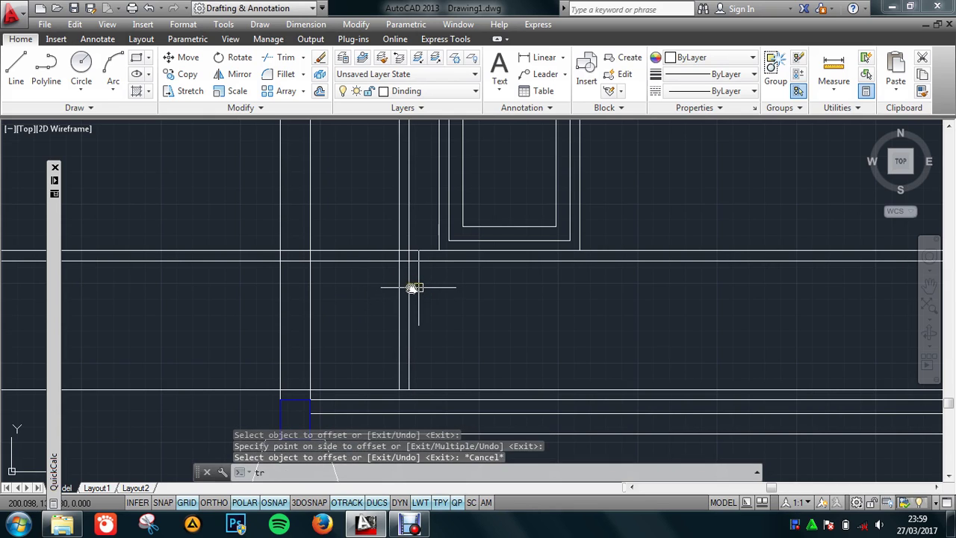
pyautogui.press('Return')
pyautogui.click(407, 288)
pyautogui.press('Return')
pyautogui.click(636, 295)
pyautogui.click(523, 285)
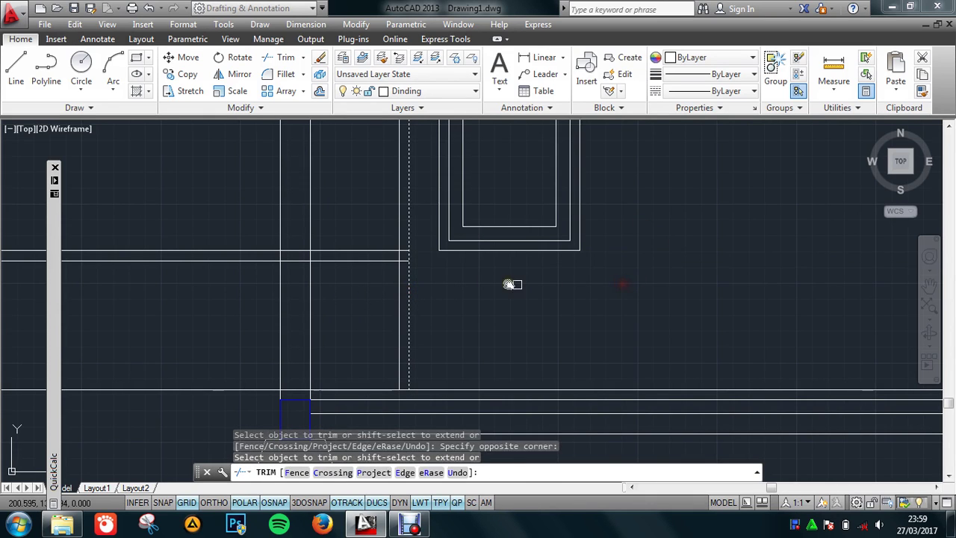
pyautogui.press('Escape')
pyautogui.scroll(2, 407, 249)
# Step: Trim the new vertical line using the two band lines as cutting edges
pyautogui.press('Return')
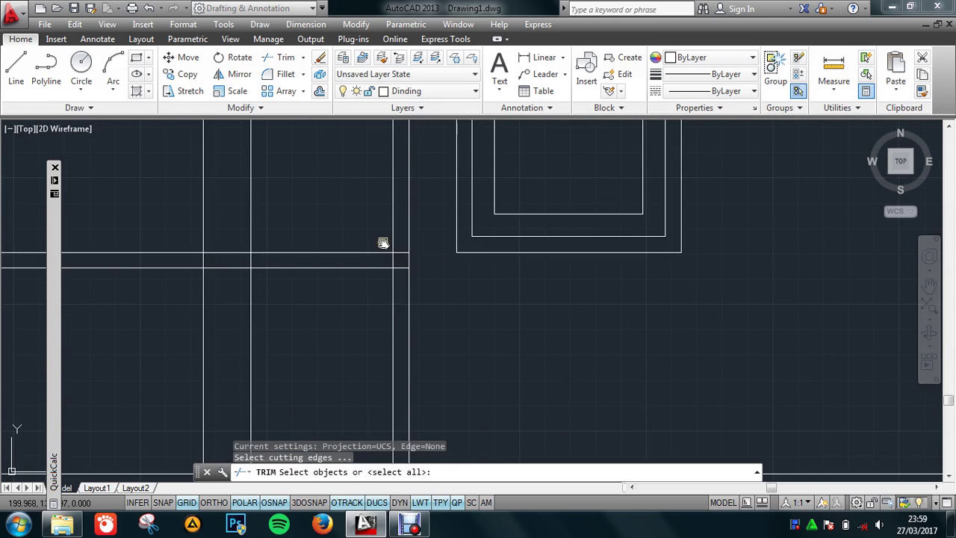
pyautogui.scroll(4, 397, 244)
pyautogui.click(404, 245)
pyautogui.click(390, 309)
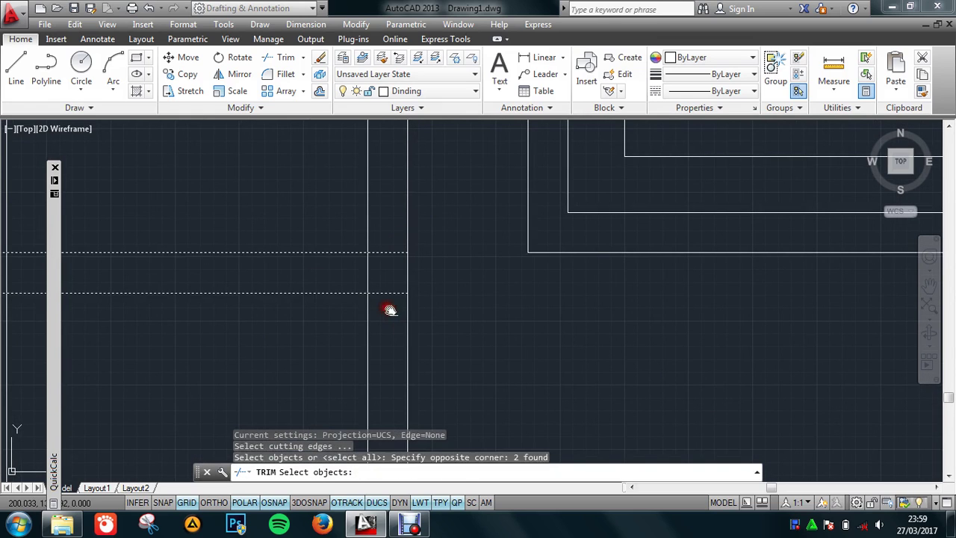
pyautogui.press('Return')
pyautogui.click(408, 303)
pyautogui.scroll(-2, 406, 237)
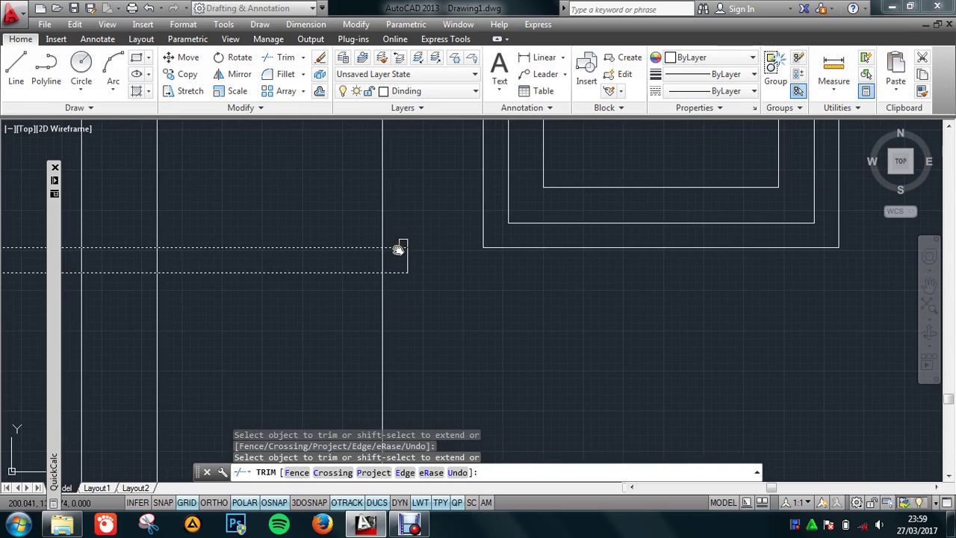
pyautogui.press('Return')
pyautogui.press('Return')
# Step: Attempt to trim the band's excess against the vertical line, then cancel
pyautogui.press('Return')
pyautogui.scroll(-4, 452, 282)
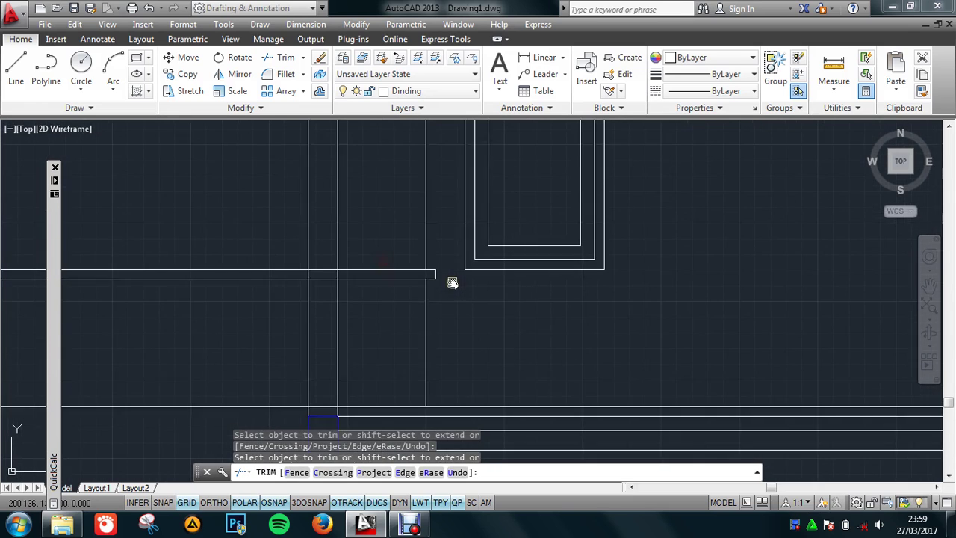
pyautogui.press('Return')
pyautogui.press('Return')
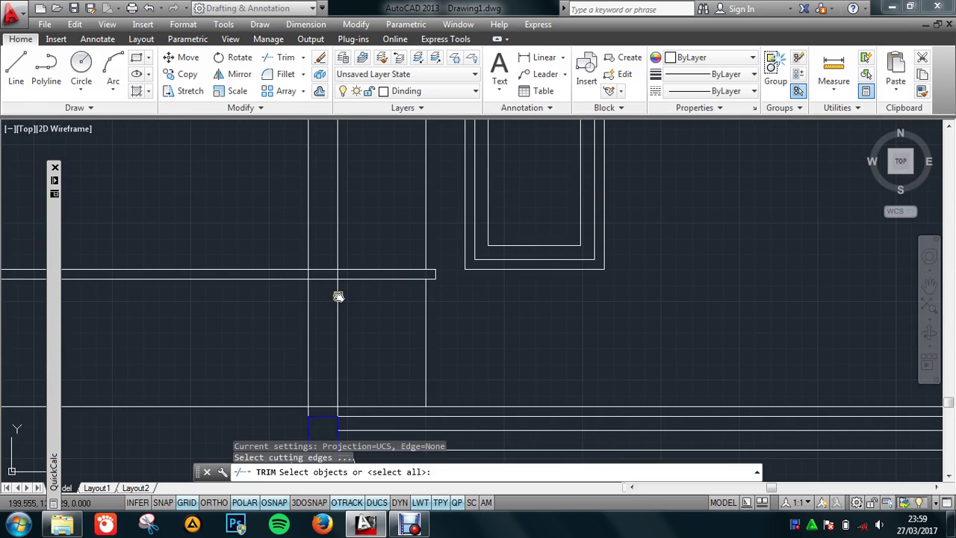
pyautogui.click(338, 297)
pyautogui.press('Return')
pyautogui.click(268, 260)
pyautogui.press('Escape')
pyautogui.scroll(-4, 401, 342)
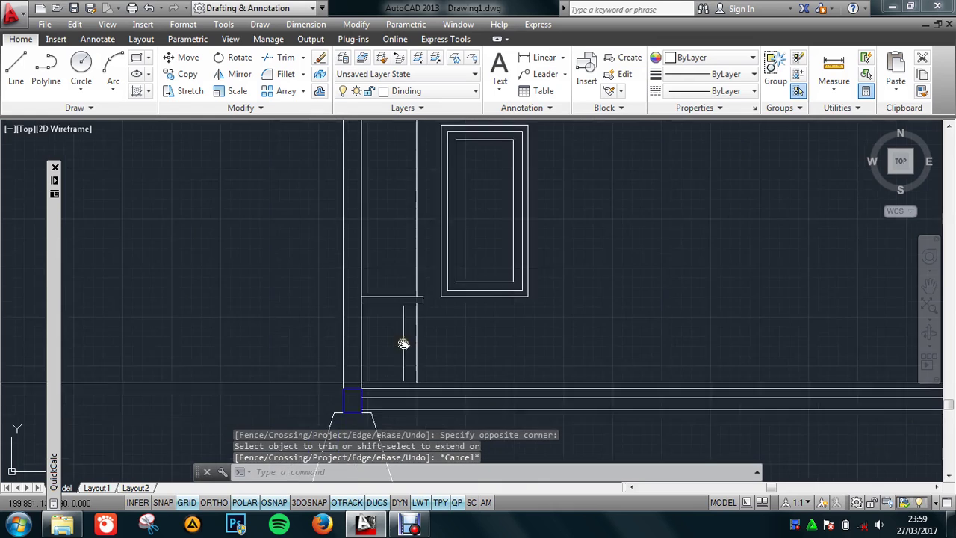
pyautogui.scroll(4, 428, 359)
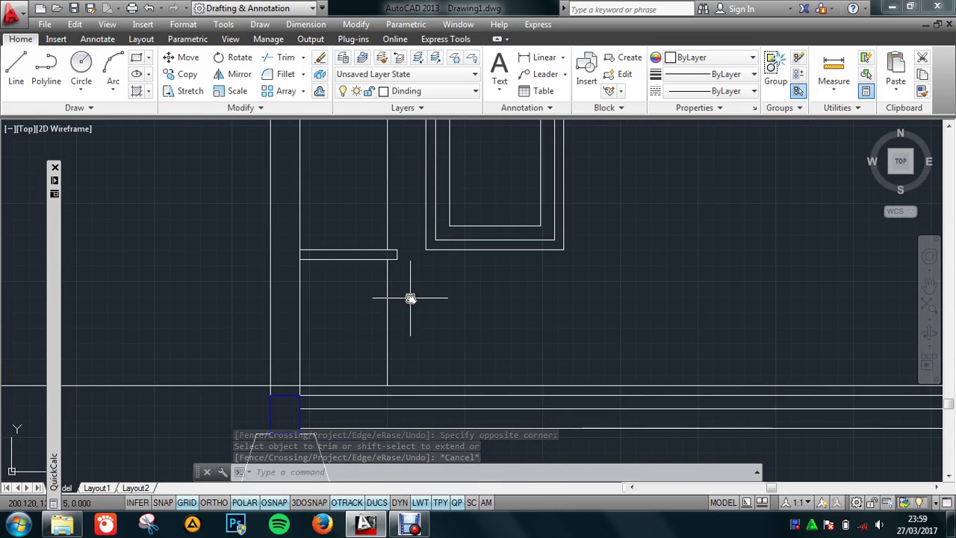
pyautogui.scroll(2, 410, 295)
# Step: Begin moving the short line piece at the band end, then abandon an EXTEND attempt
pyautogui.write('m')
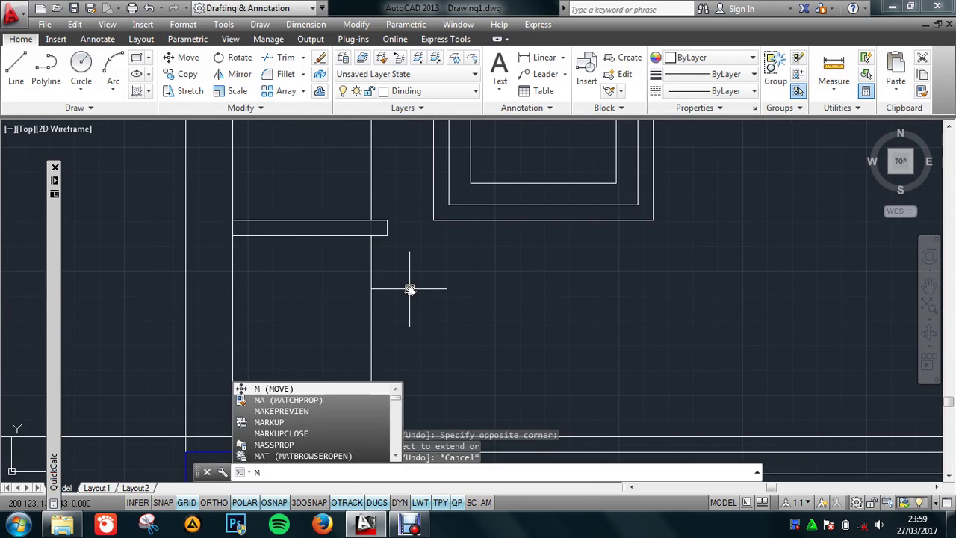
pyautogui.press('Return')
pyautogui.click(381, 211)
pyautogui.press('Return')
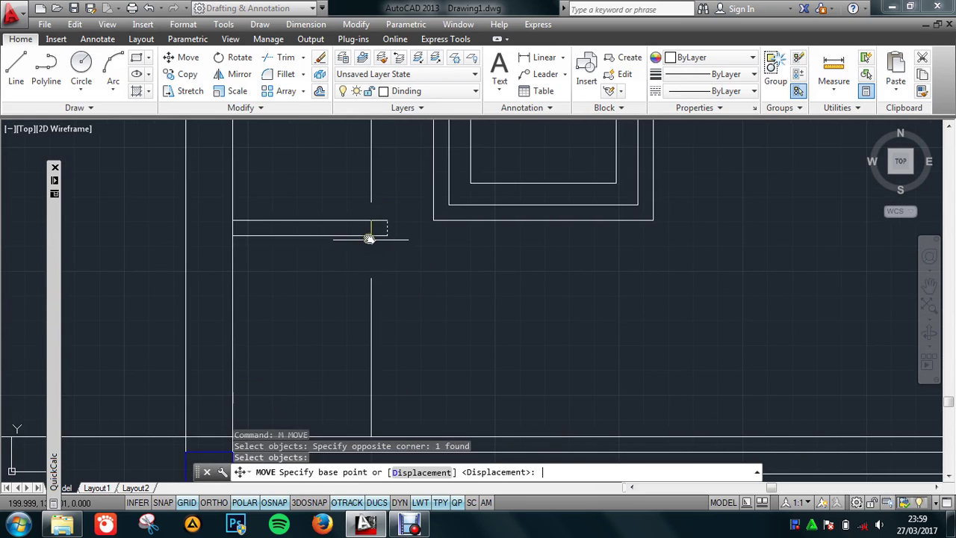
pyautogui.click(372, 236)
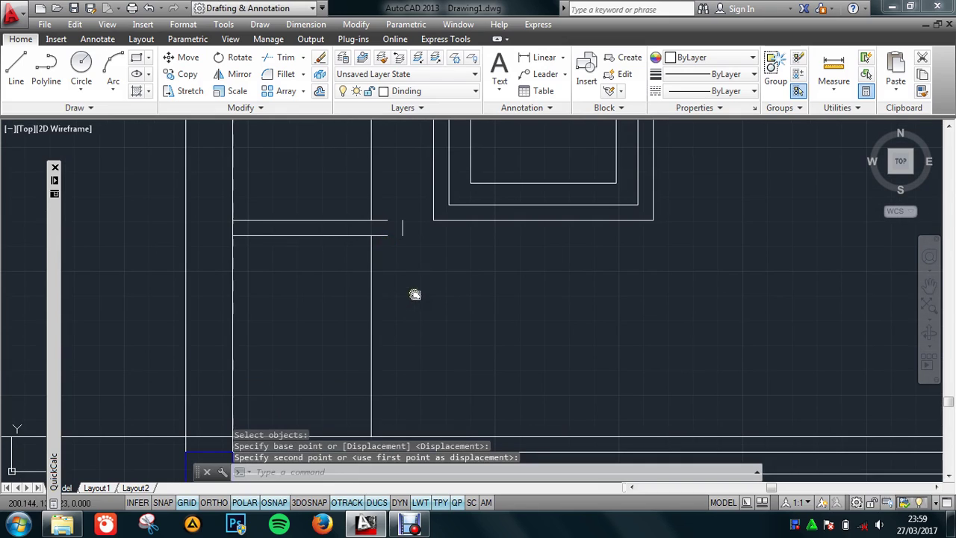
pyautogui.write('ex')
pyautogui.press('Return')
pyautogui.press('Return')
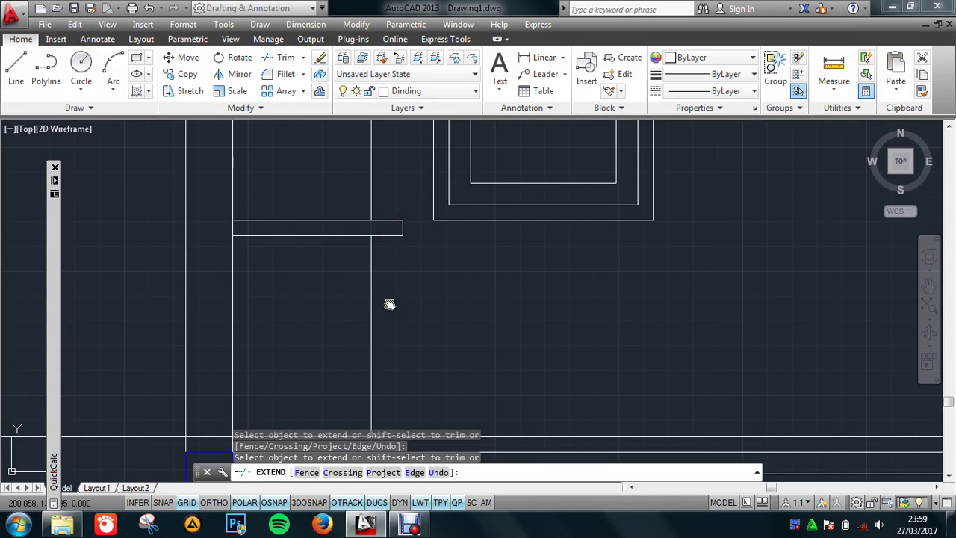
pyautogui.press('Escape')
# Step: Move the vertical line under the ledge so its top meets the ledge's outer corner
pyautogui.write('m')
pyautogui.press('Return')
pyautogui.click(374, 284)
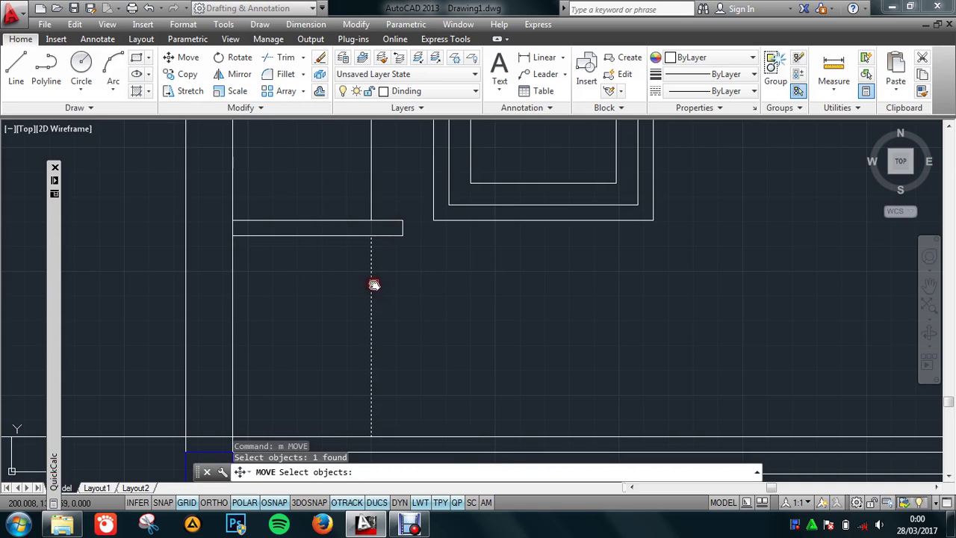
pyautogui.press('Return')
pyautogui.click(371, 236)
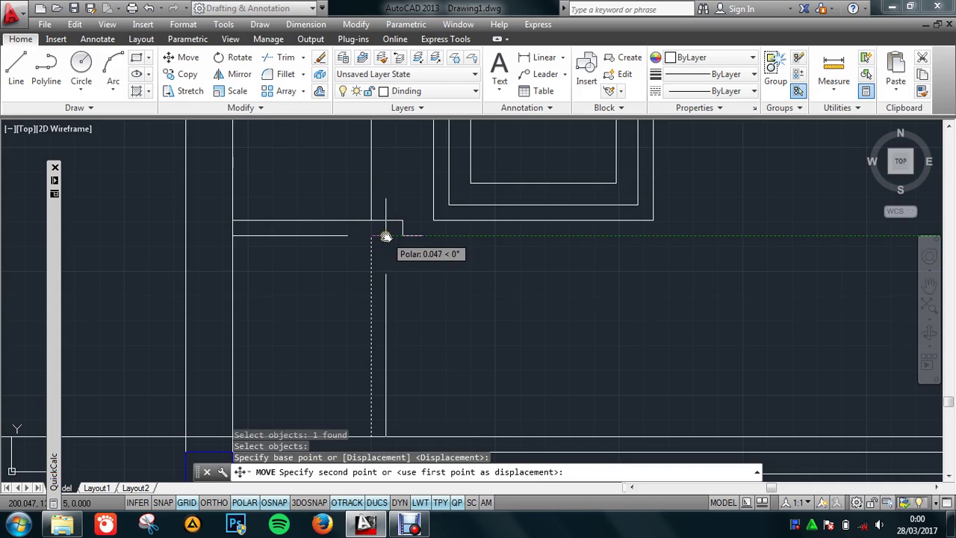
pyautogui.click(393, 238)
pyautogui.scroll(-4, 425, 330)
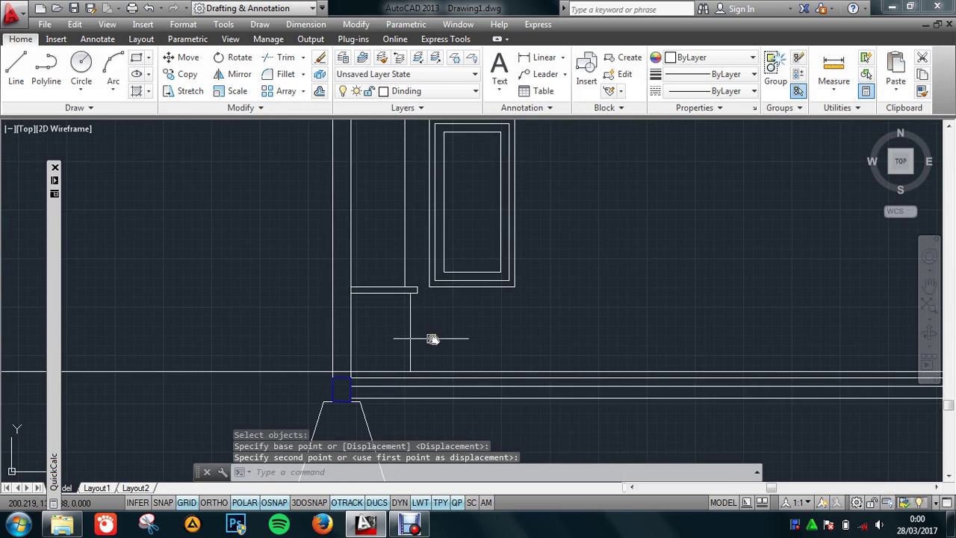
pyautogui.scroll(-1, 430, 337)
pyautogui.scroll(-1, 414, 322)
pyautogui.scroll(-2, 409, 340)
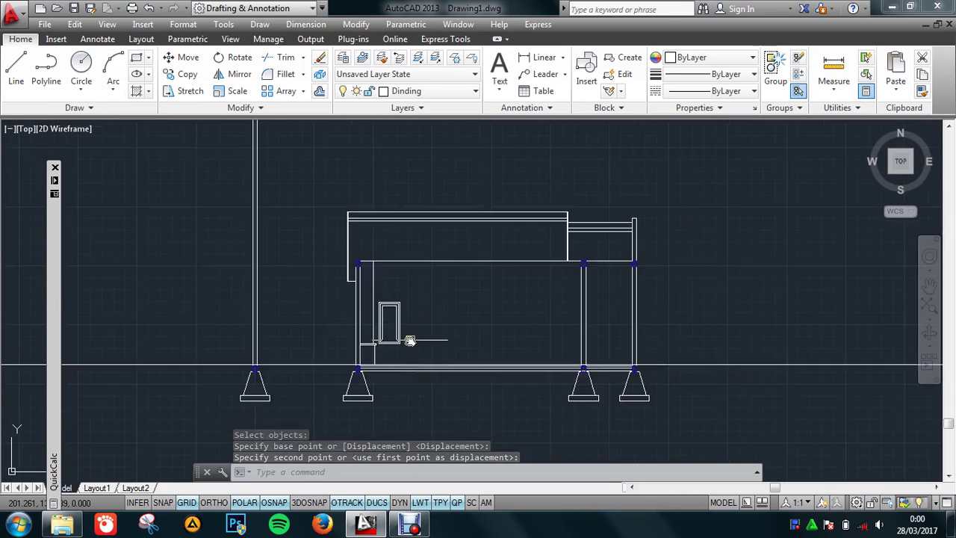
# Step: Place four vertical XLINEs at the floor plan's wall edges near TERAS
pyautogui.write('x')
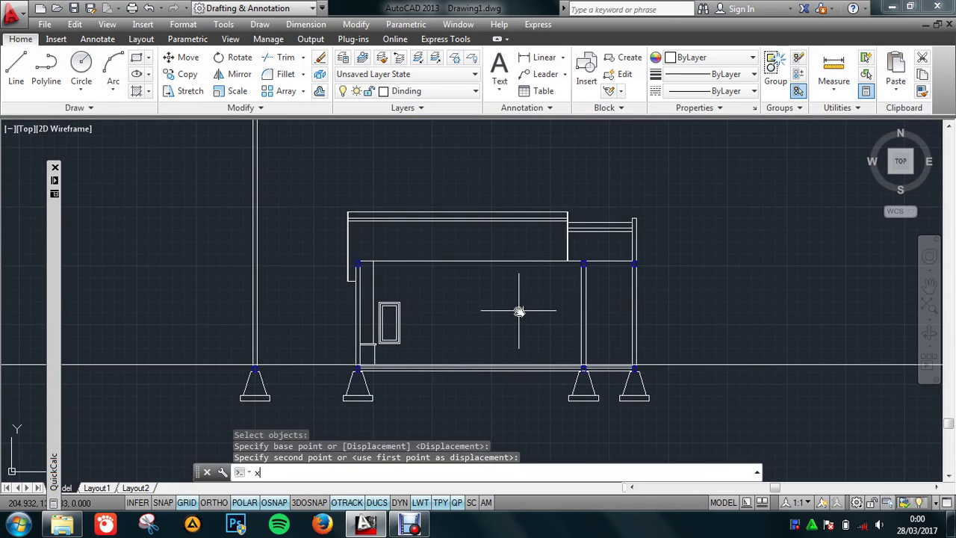
pyautogui.press('Return')
pyautogui.write('v')
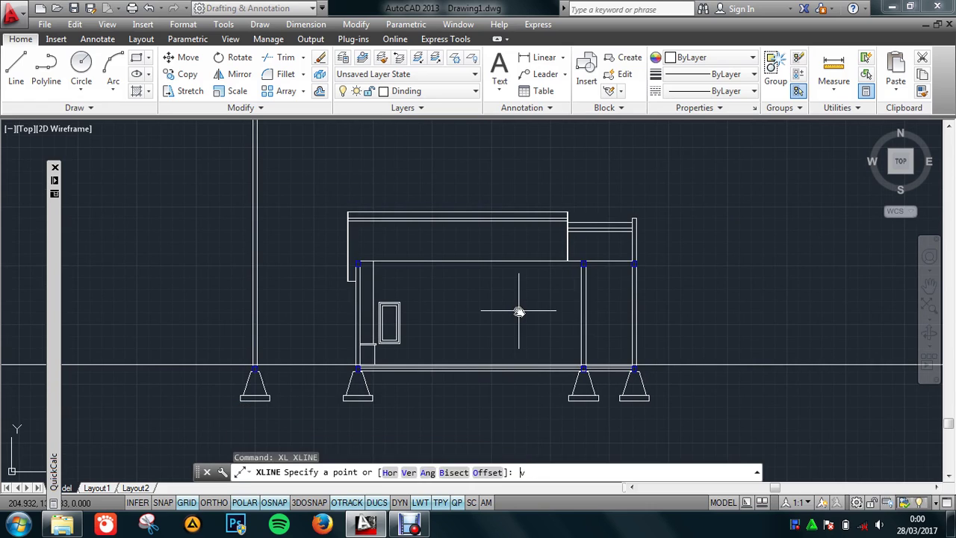
pyautogui.press('Return')
pyautogui.scroll(-3, 519, 311)
pyautogui.scroll(-1, 512, 325)
pyautogui.scroll(3, 533, 289)
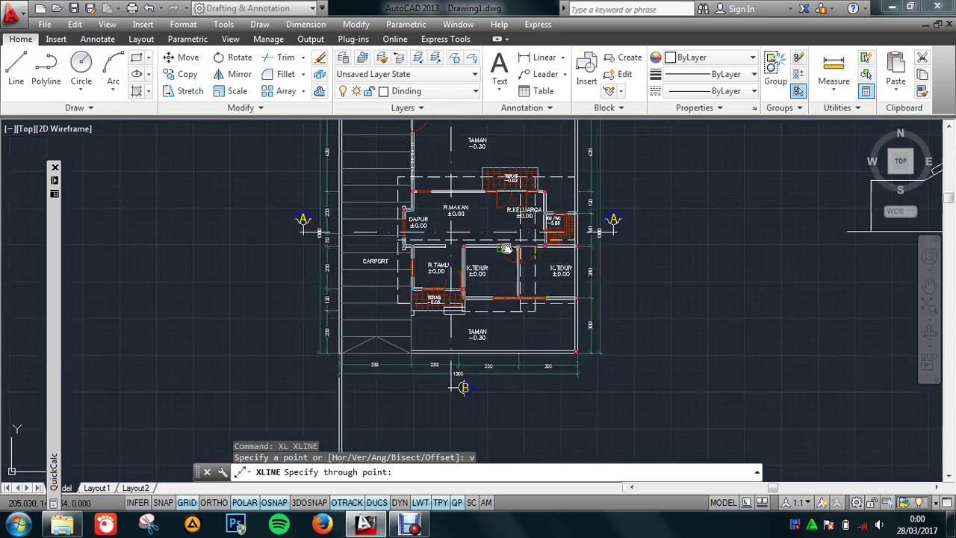
pyautogui.scroll(2, 523, 224)
pyautogui.scroll(2, 455, 187)
pyautogui.scroll(3, 495, 222)
pyautogui.scroll(2, 504, 231)
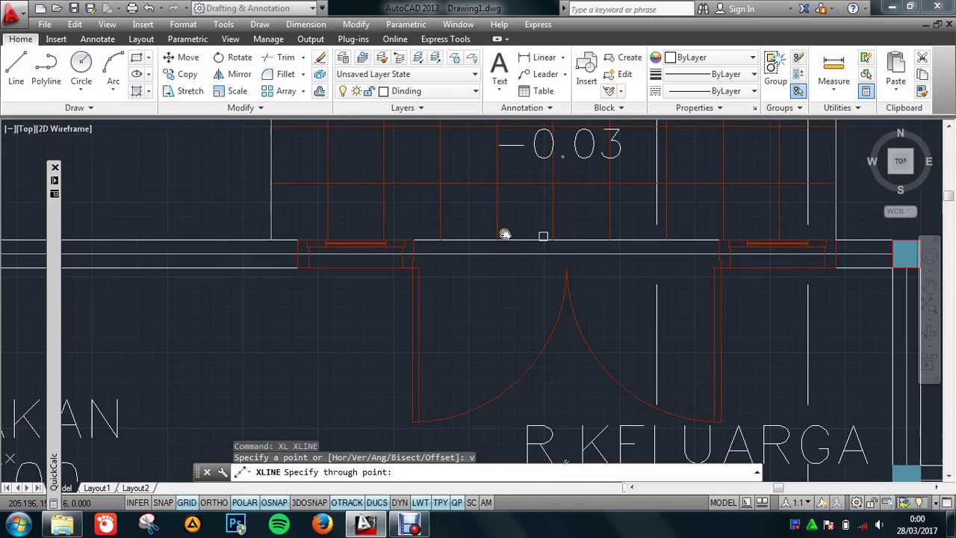
pyautogui.scroll(2, 401, 243)
pyautogui.scroll(2, 401, 243)
pyautogui.click(406, 294)
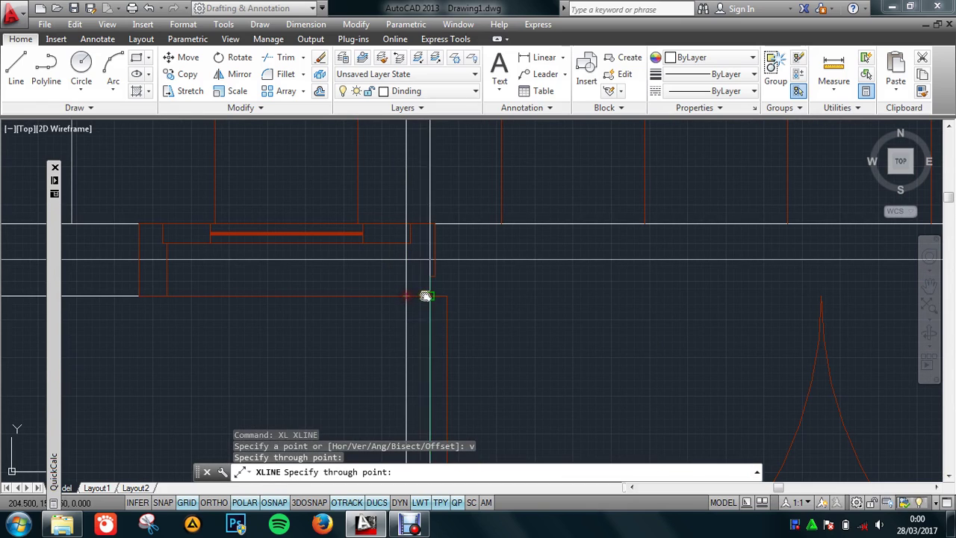
pyautogui.click(430, 298)
pyautogui.click(165, 298)
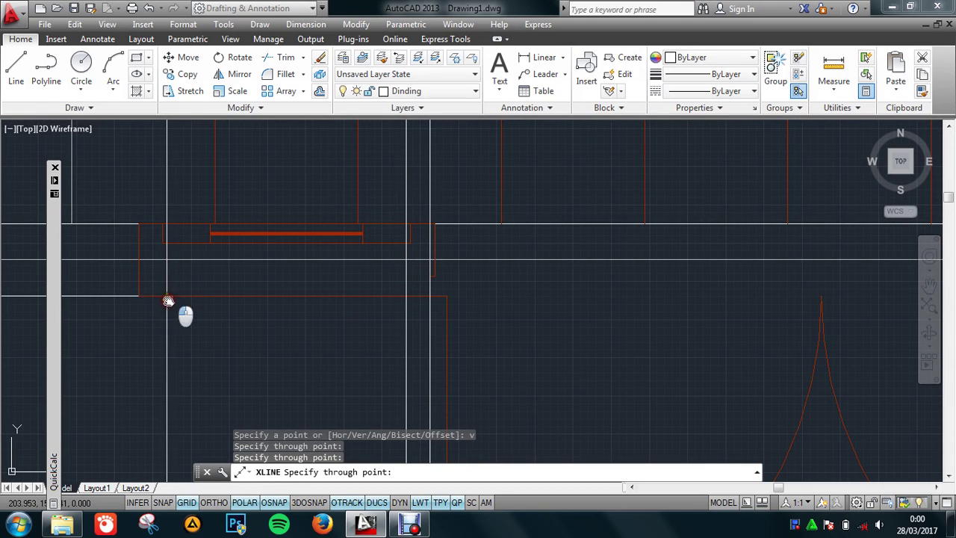
pyautogui.click(139, 297)
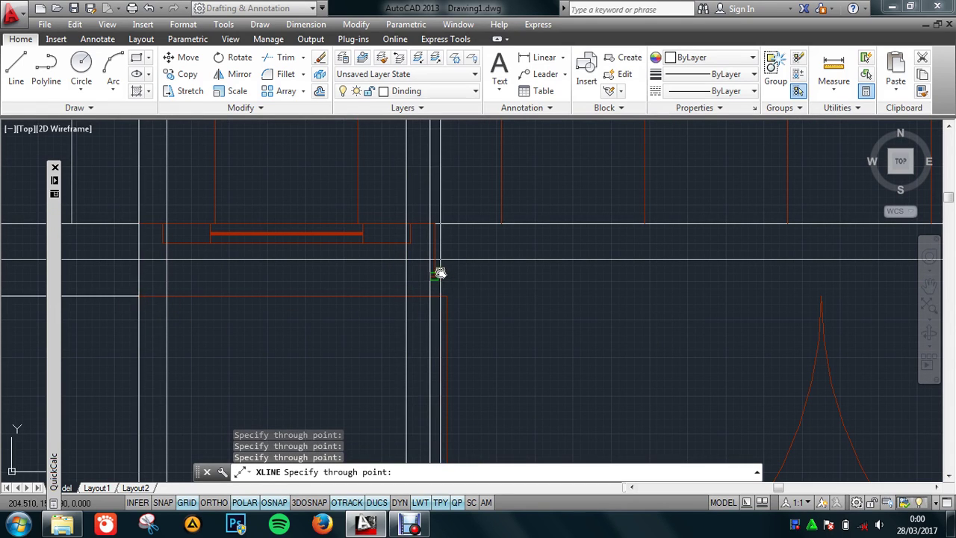
pyautogui.scroll(4, 437, 272)
pyautogui.press('Escape')
# Step: Erase the stray vertical construction line
pyautogui.write('e')
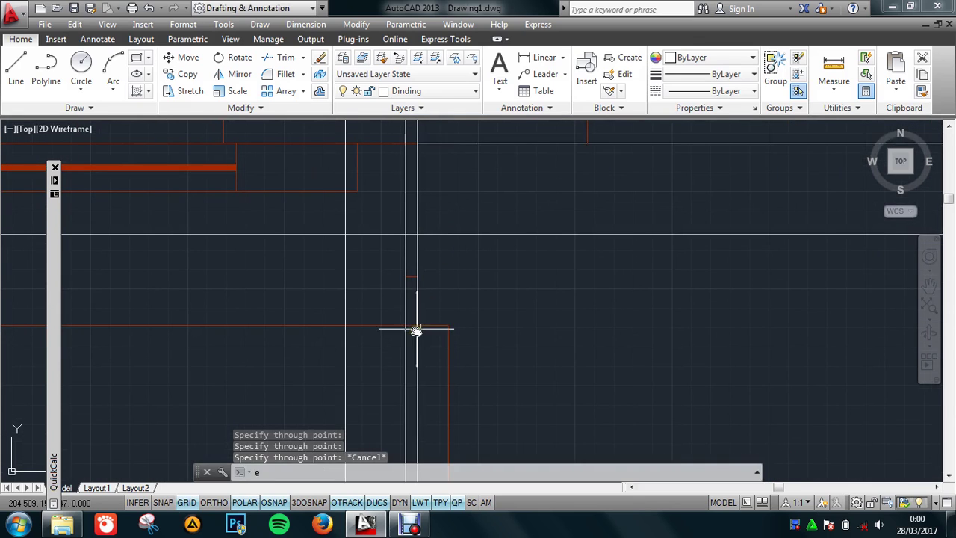
pyautogui.press('Return')
pyautogui.click(406, 355)
pyautogui.scroll(-2, 336, 277)
pyautogui.scroll(-2, 370, 282)
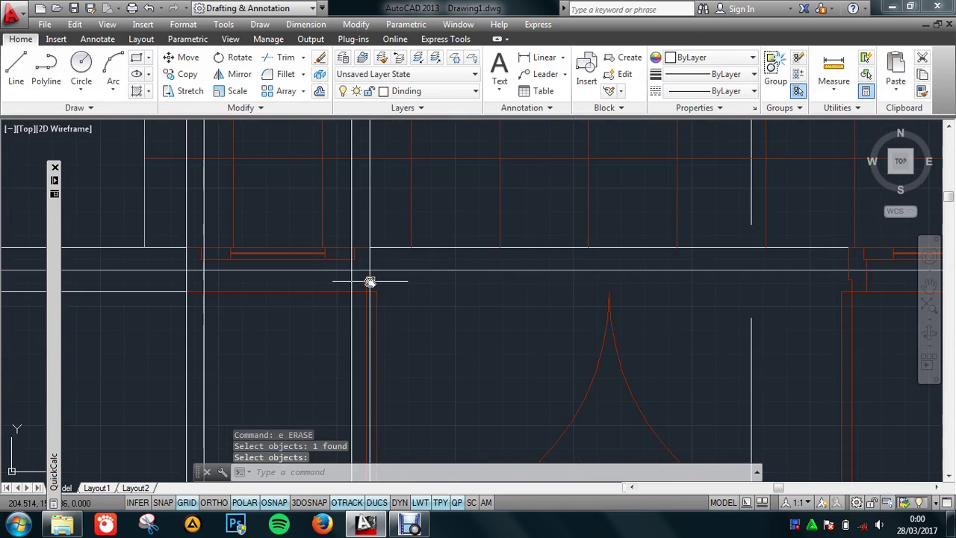
pyautogui.press('Return')
# Step: Add three more vertical construction lines at the neighbouring wall corners
pyautogui.write('xl')
pyautogui.press('Return')
pyautogui.write('v')
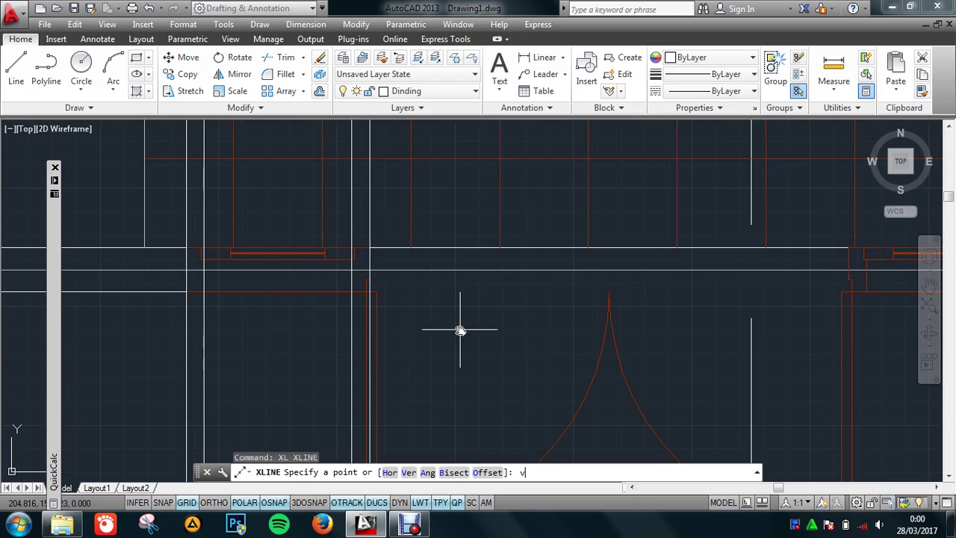
pyautogui.press('Return')
pyautogui.moveTo(558, 319); pyautogui.dragTo(261, 320, button='middle')
pyautogui.scroll(2, 532, 264)
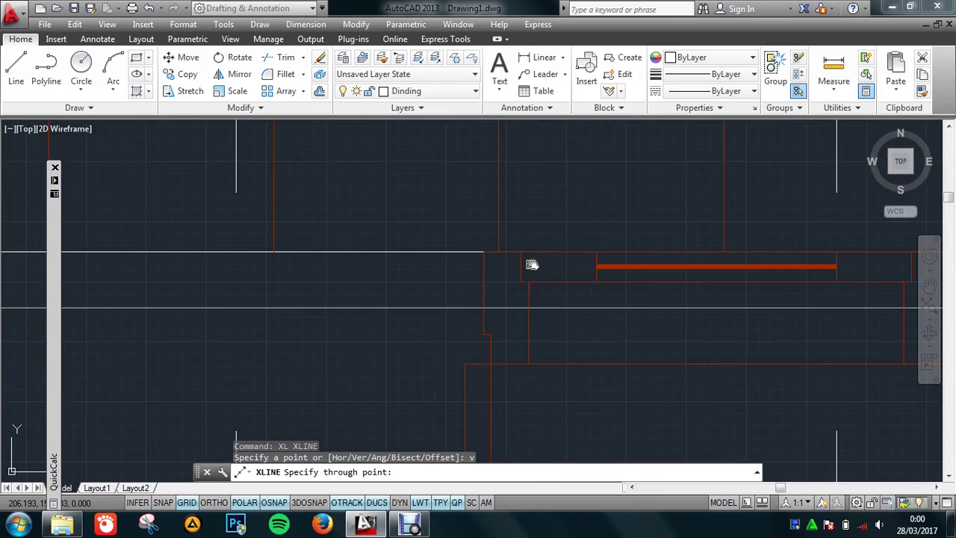
pyautogui.click(488, 259)
pyautogui.click(529, 363)
pyautogui.moveTo(683, 357); pyautogui.dragTo(367, 316, button='middle')
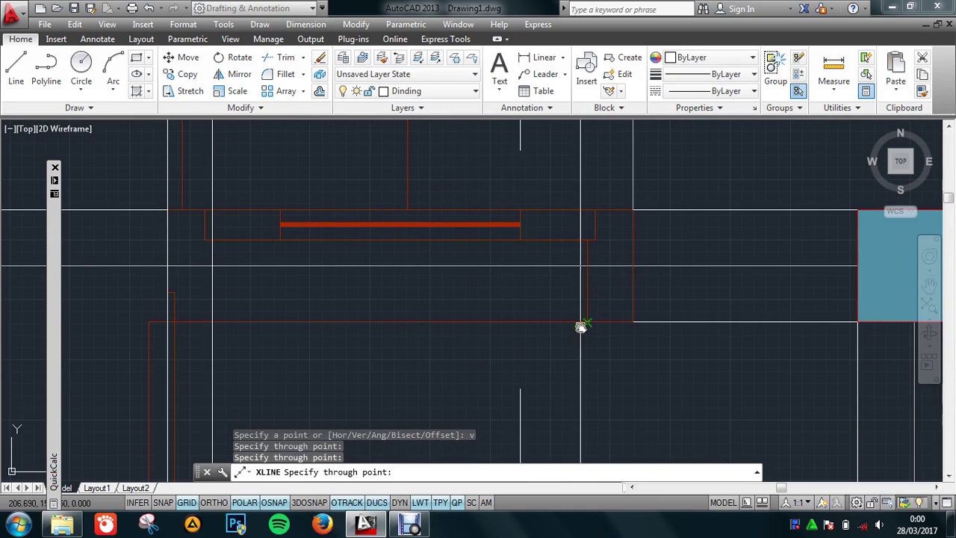
pyautogui.click(633, 322)
pyautogui.scroll(-3, 612, 269)
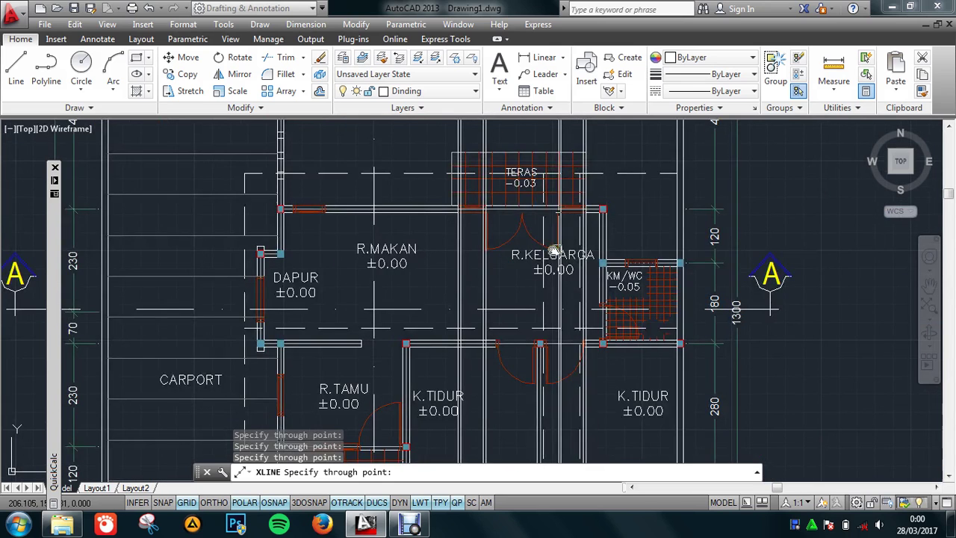
pyautogui.press('Escape')
pyautogui.scroll(-4, 553, 249)
pyautogui.scroll(3, 489, 351)
pyautogui.scroll(3, 469, 382)
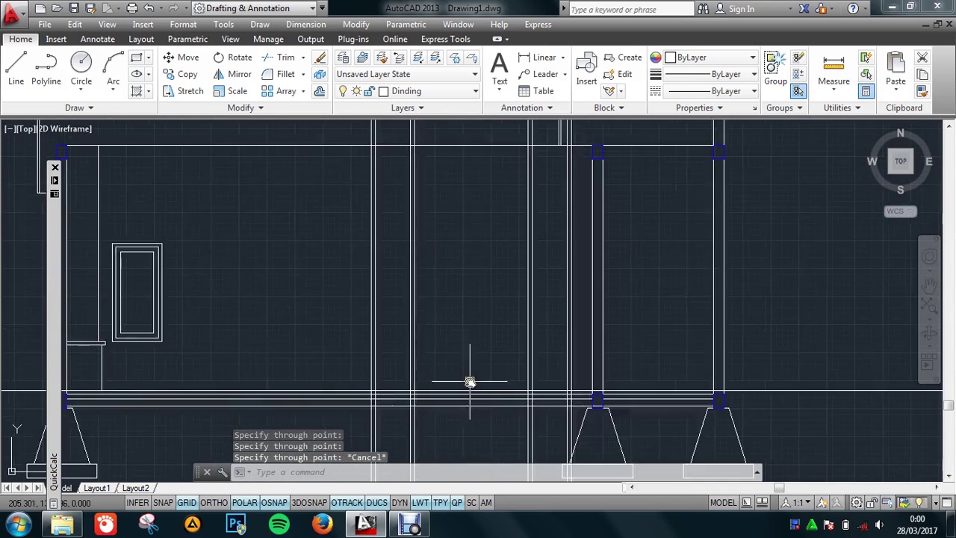
# Step: Offset the ground line upward by 2.1 to mark the door head
pyautogui.write('o')
pyautogui.press('Return')
pyautogui.write('2.1')
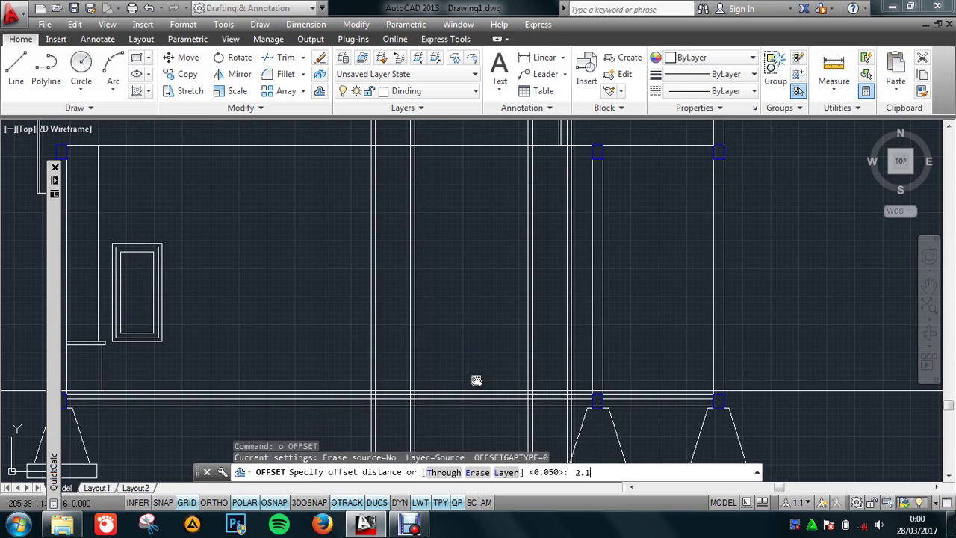
pyautogui.press('Return')
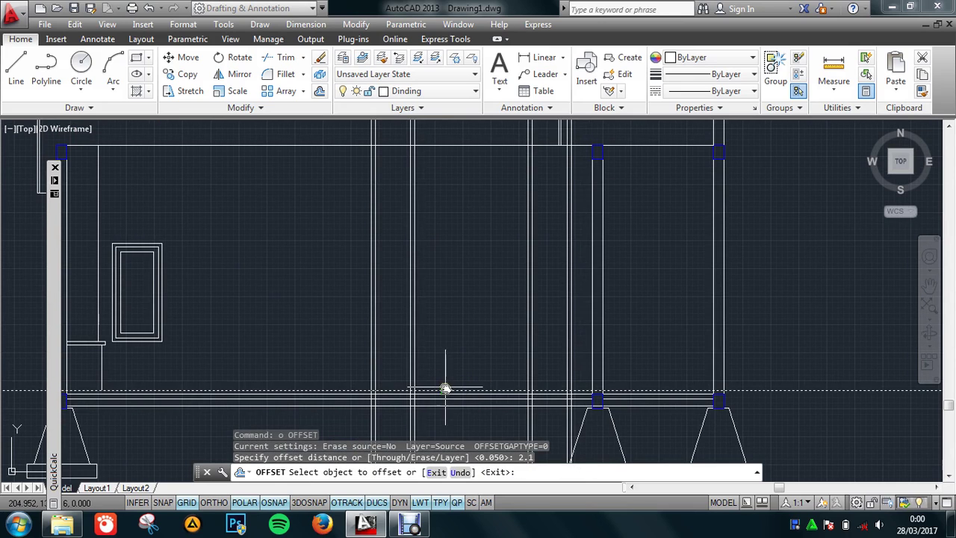
pyautogui.click(445, 388)
pyautogui.click(455, 348)
pyautogui.press('Escape')
# Step: Trim the wall lines crossing the upper part of the door opening with a crossing window
pyautogui.moveTo(473, 283); pyautogui.dragTo(456, 322, button='middle')
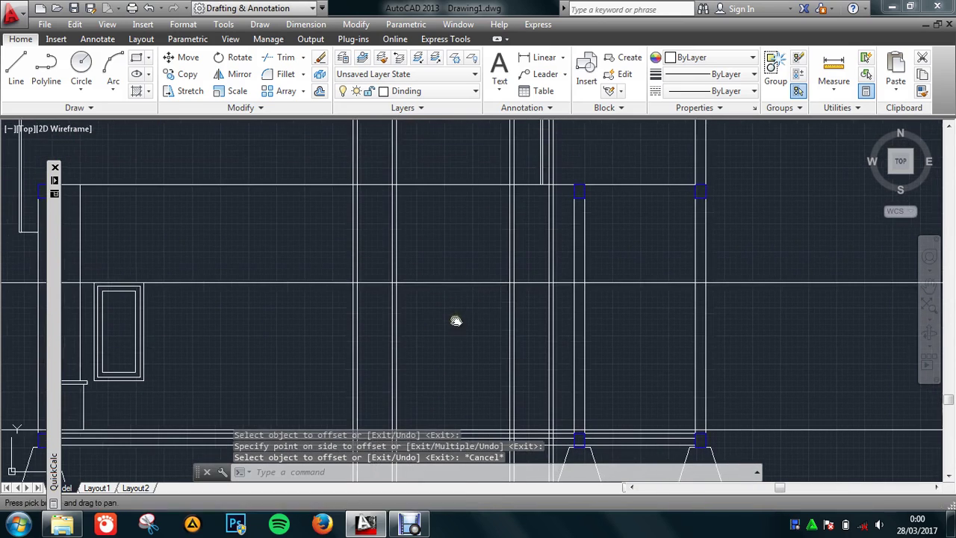
pyautogui.write('tr')
pyautogui.press('Return')
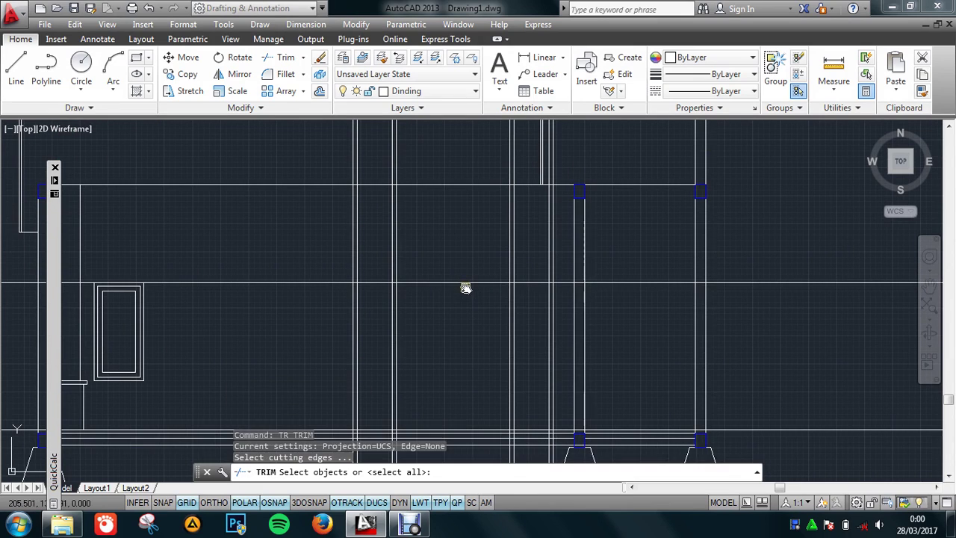
pyautogui.click(467, 283)
pyautogui.scroll(-3, 448, 314)
pyautogui.press('Return')
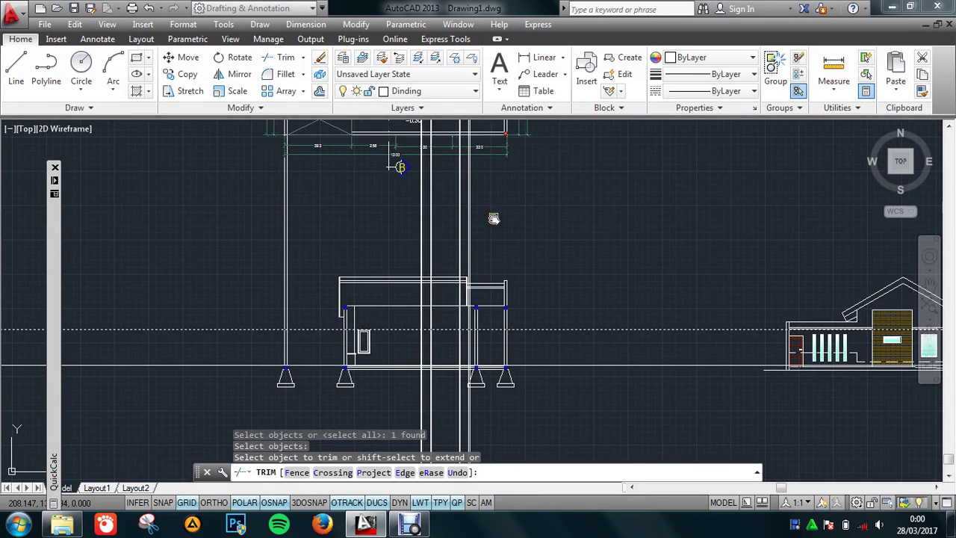
pyautogui.click(493, 218)
pyautogui.click(387, 245)
pyautogui.scroll(3, 437, 362)
pyautogui.scroll(3, 441, 358)
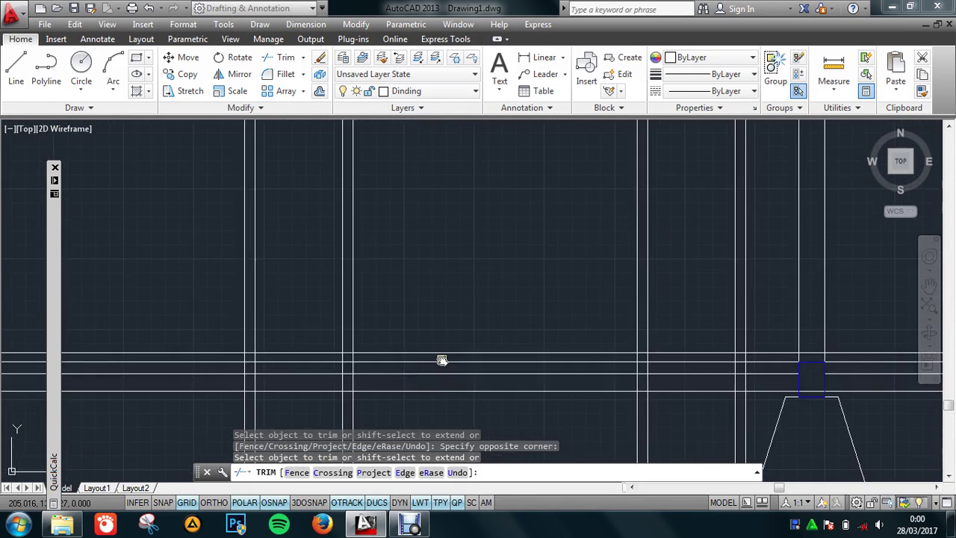
pyautogui.press('Escape')
# Step: Trim the wall lines crossing the lower part of the opening with a crossing window
pyautogui.press('Return')
pyautogui.click(465, 366)
pyautogui.scroll(-3, 449, 329)
pyautogui.press('Return')
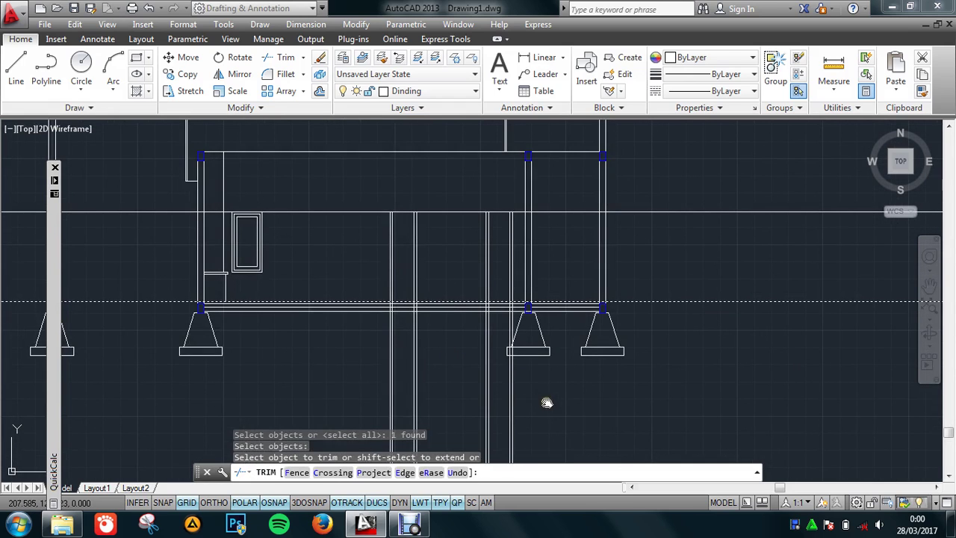
pyautogui.click(557, 404)
pyautogui.click(387, 411)
pyautogui.press('Escape')
pyautogui.scroll(2, 503, 222)
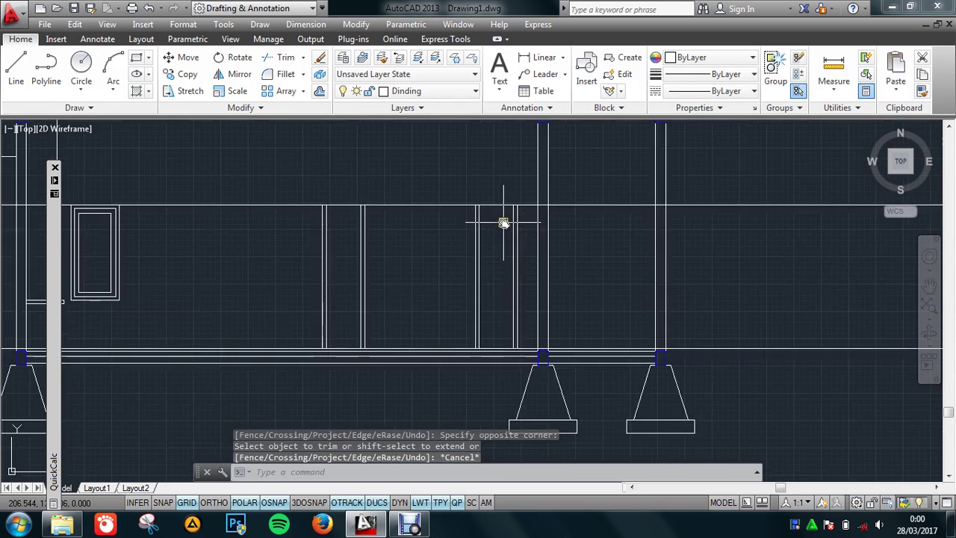
# Step: Trim the wall lines between the two vertical jambs, plus the left wall lines
pyautogui.press('Return')
pyautogui.click(517, 216)
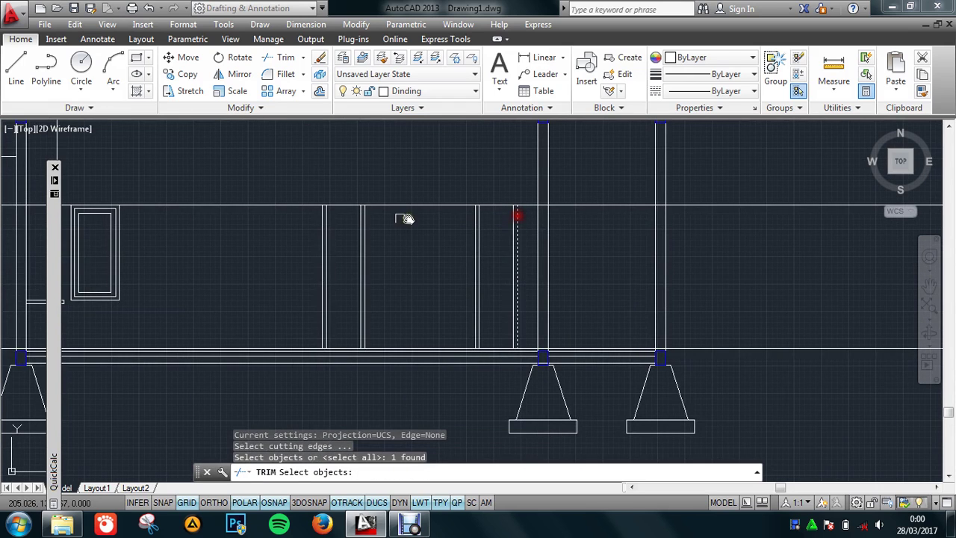
pyautogui.click(324, 218)
pyautogui.press('Return')
pyautogui.scroll(-2, 521, 252)
pyautogui.scroll(-2, 625, 216)
pyautogui.click(589, 327)
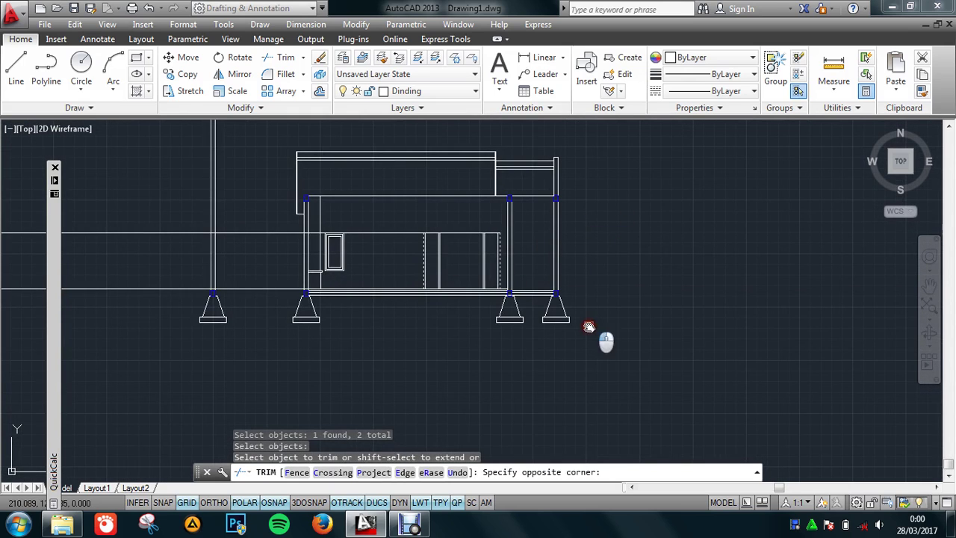
pyautogui.click(271, 230)
pyautogui.click(149, 214)
pyautogui.click(140, 273)
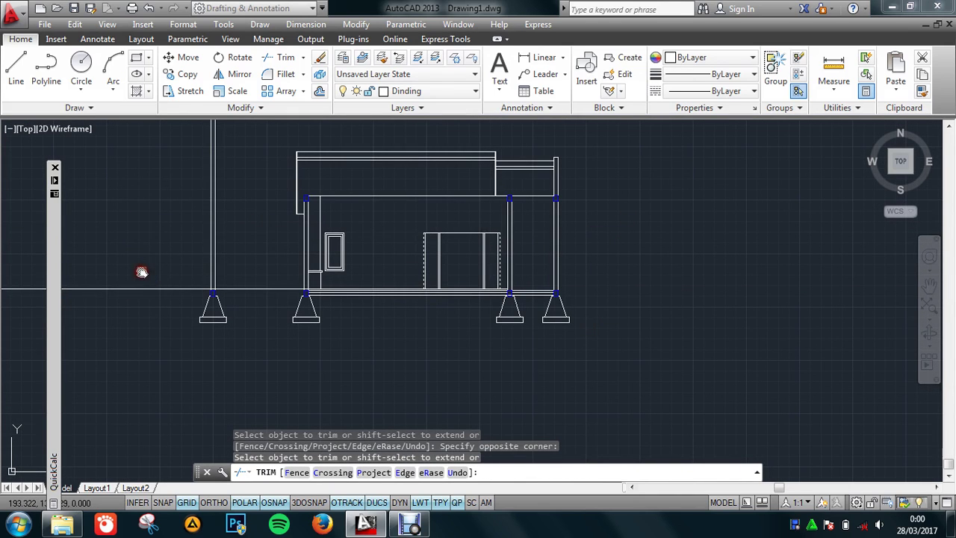
pyautogui.scroll(4, 478, 241)
pyautogui.press('Escape')
pyautogui.scroll(2, 457, 248)
pyautogui.scroll(-2, 451, 265)
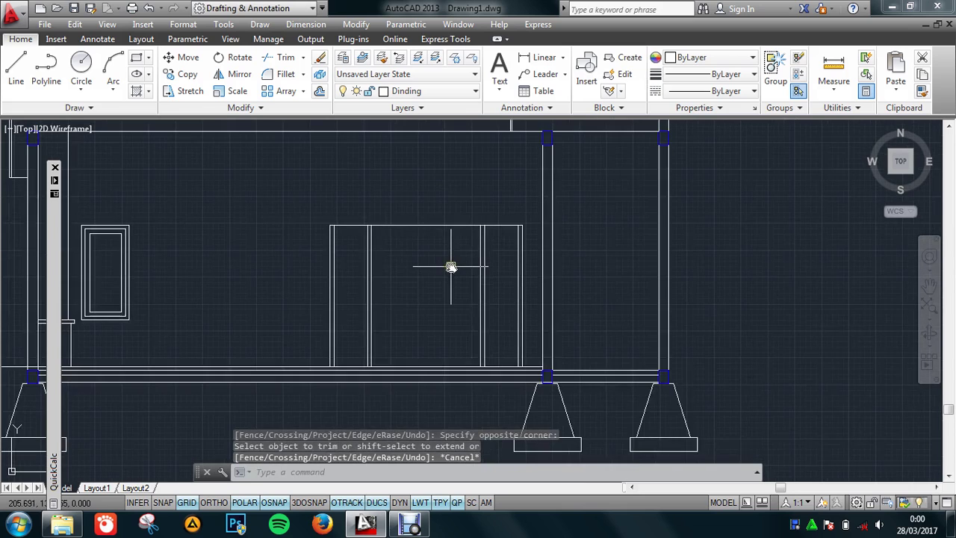
# Step: Offset the horizontal line near the door upward by 0.5
pyautogui.write('o')
pyautogui.press('Return')
pyautogui.write('0')
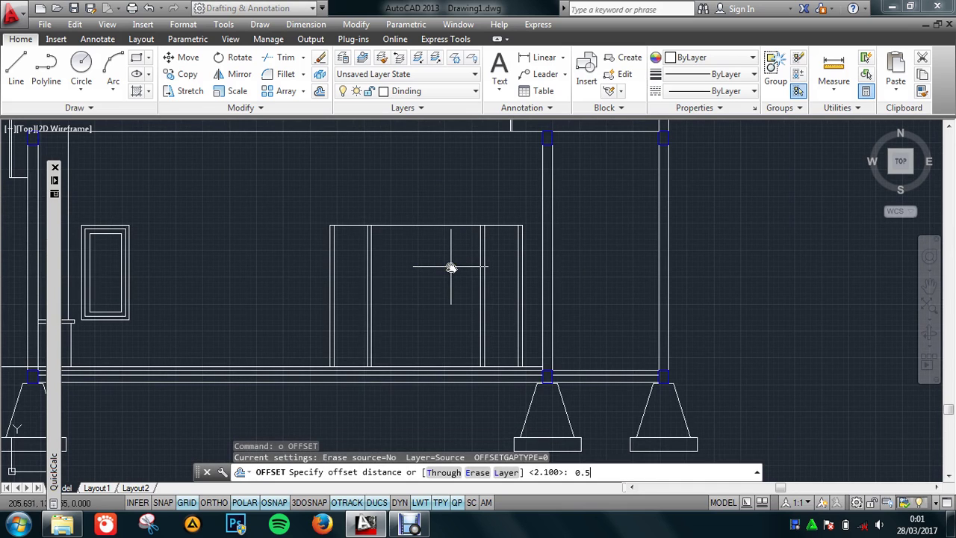
pyautogui.press('Return')
pyautogui.scroll(2, 339, 363)
pyautogui.click(346, 367)
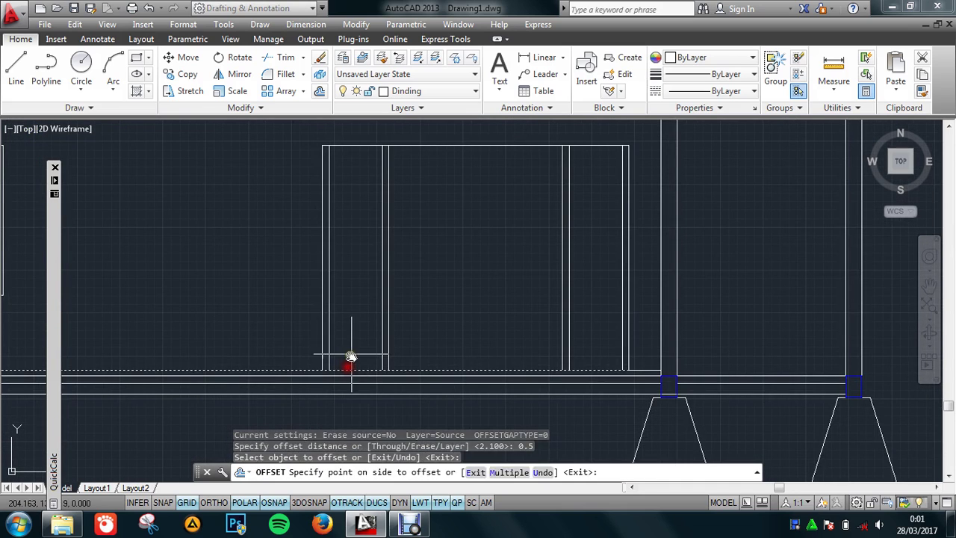
pyautogui.click(351, 358)
pyautogui.press('Escape')
pyautogui.write('tr')
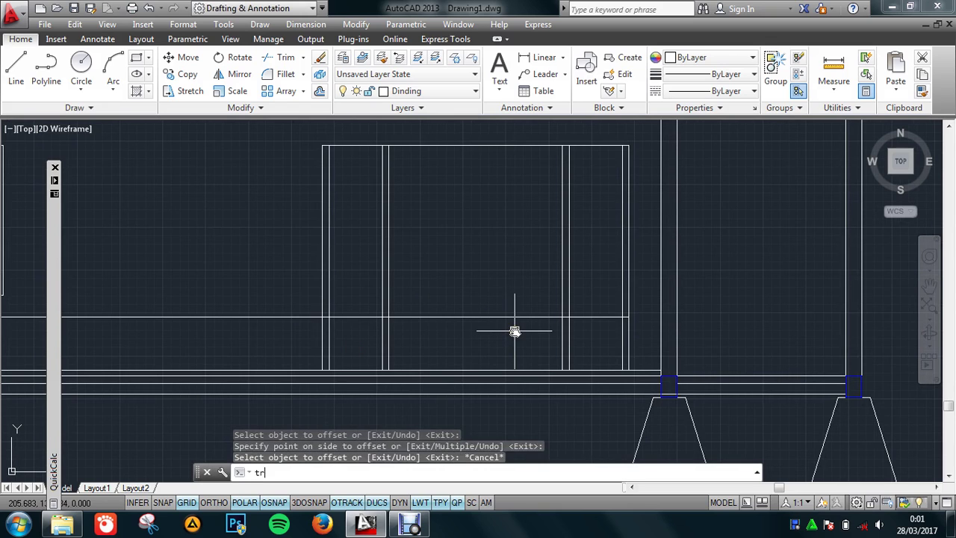
# Step: Trim the segments crossing the new horizontal line, using it as the cutting edge
pyautogui.press('Return')
pyautogui.click(515, 316)
pyautogui.press('Return')
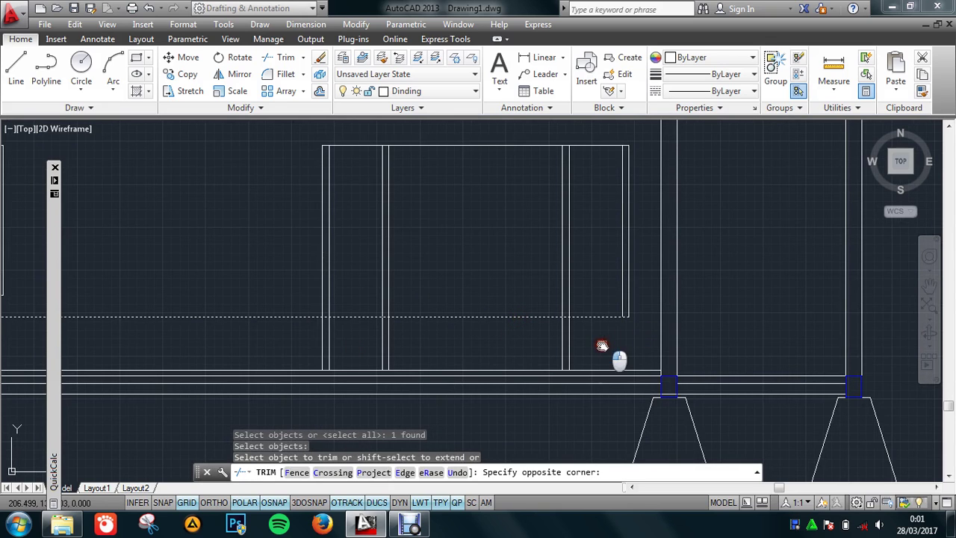
pyautogui.click(602, 346)
pyautogui.click(348, 331)
pyautogui.click(269, 351)
pyautogui.scroll(-2, 508, 351)
pyautogui.press('Escape')
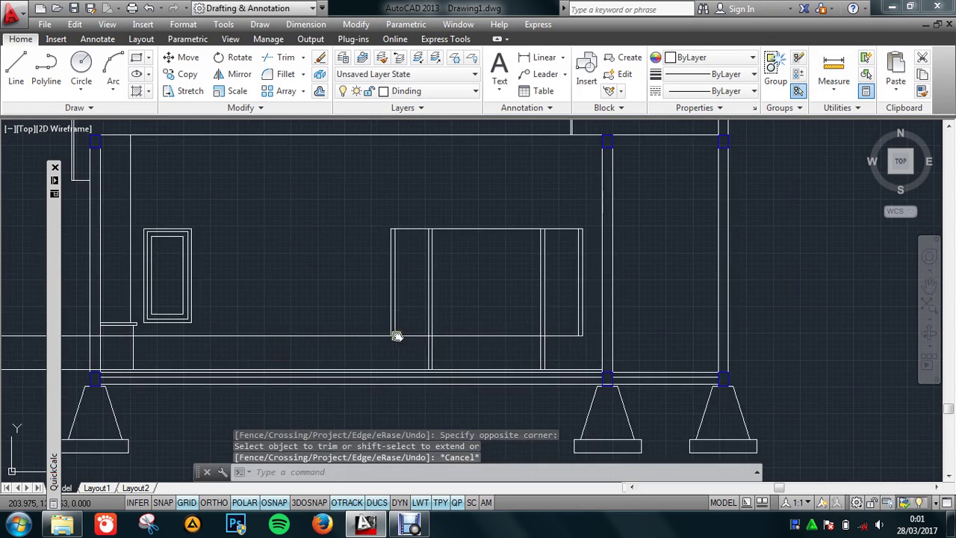
pyautogui.scroll(2, 397, 335)
# Step: Cut the new horizontal line off at the left door jamb
pyautogui.write('tr')
pyautogui.press('Return')
pyautogui.click(385, 323)
pyautogui.press('Return')
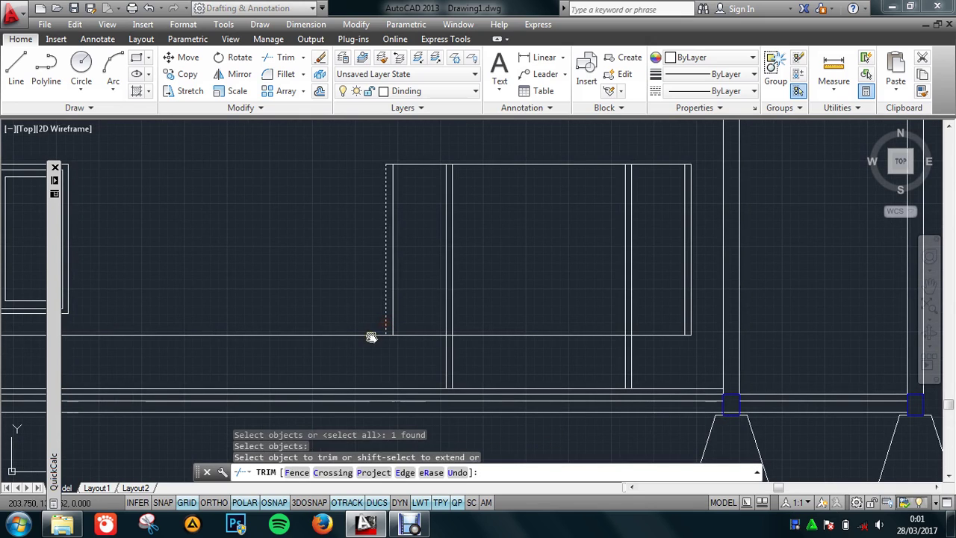
pyautogui.click(371, 336)
pyautogui.press('Escape')
pyautogui.write('o')
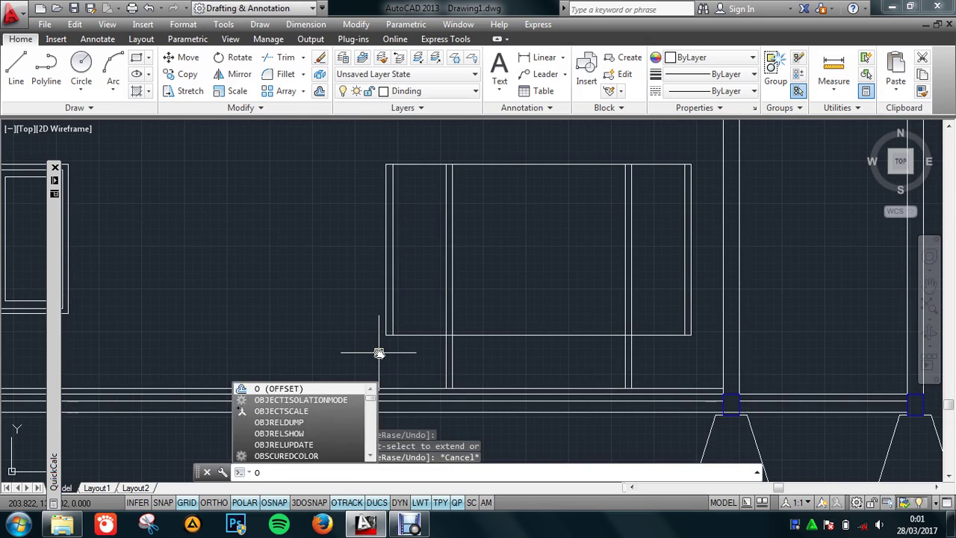
# Step: Offset the opening's top and bottom lines 0.06 inward to form the double-line frame
pyautogui.press('Return')
pyautogui.write('0')
pyautogui.press('Return')
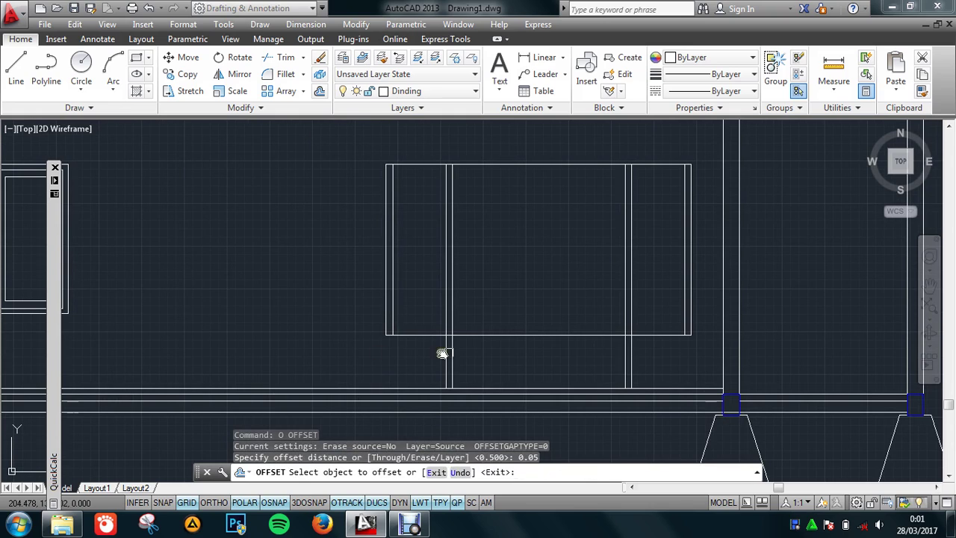
pyautogui.click(507, 332)
pyautogui.press('Escape')
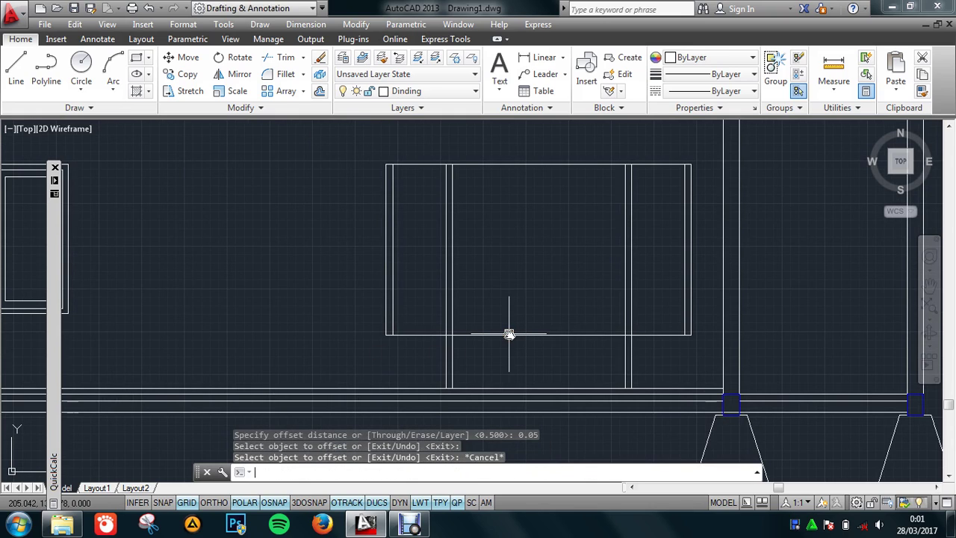
pyautogui.write('o')
pyautogui.press('Return')
pyautogui.write('0.06')
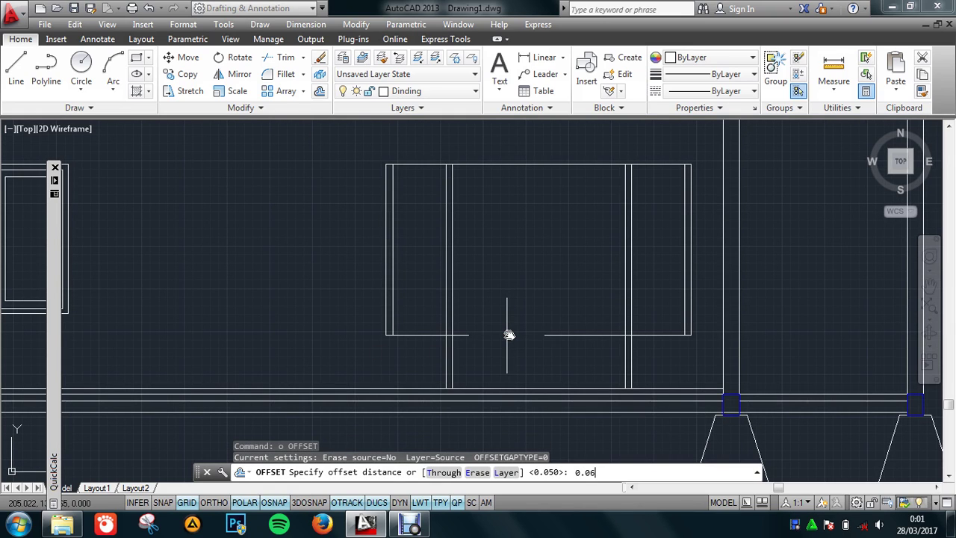
pyautogui.press('Return')
pyautogui.click(509, 335)
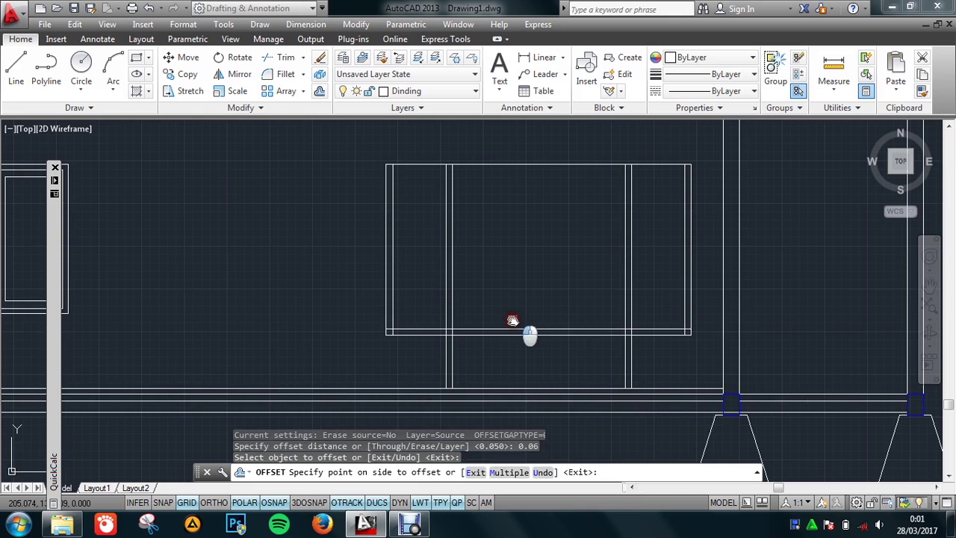
pyautogui.click(526, 247)
pyautogui.click(527, 165)
pyautogui.click(528, 200)
pyautogui.scroll(3, 555, 228)
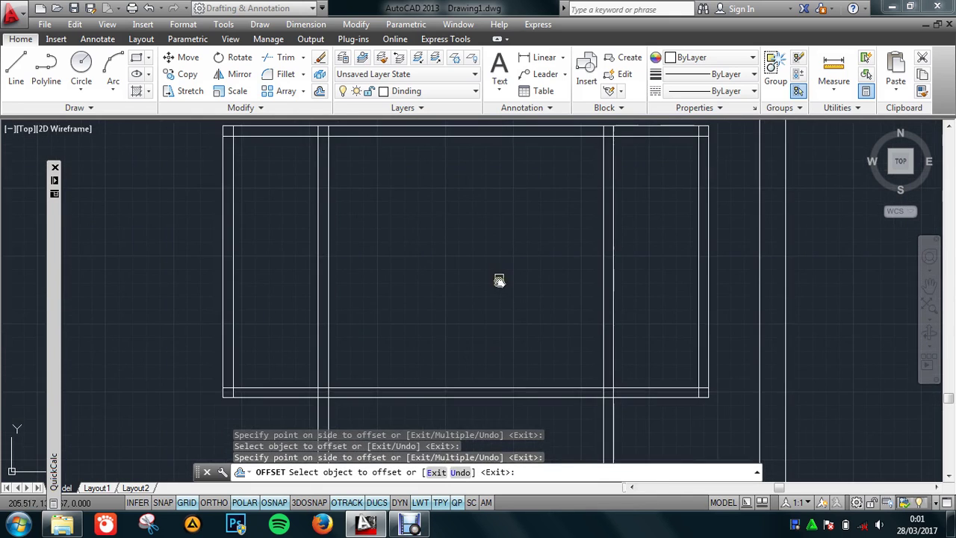
pyautogui.press('Escape')
# Step: Trim the overlapping frame segments at the right-hand corners with crossing windows
pyautogui.write('tr')
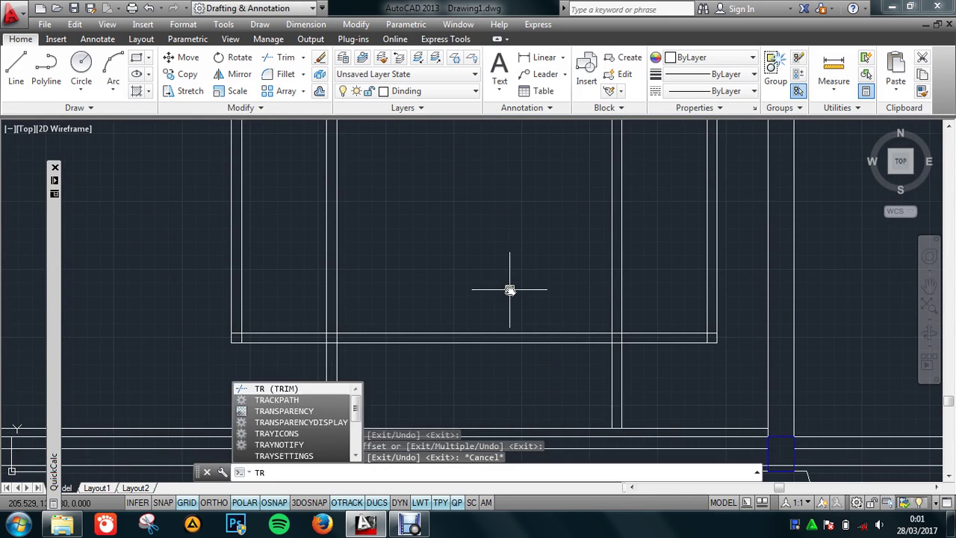
pyautogui.press('Return')
pyautogui.press('Return')
pyautogui.click(522, 271)
pyautogui.click(484, 343)
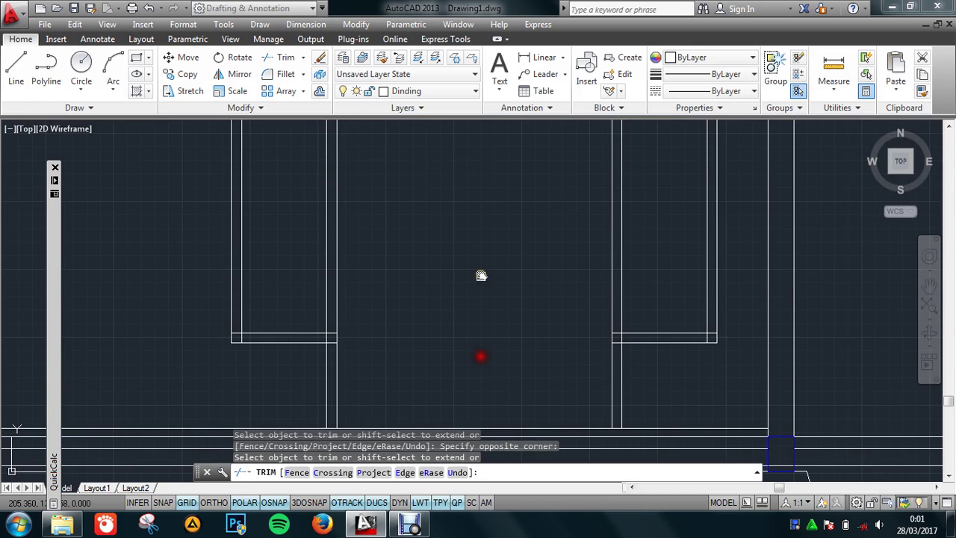
pyautogui.moveTo(480, 273); pyautogui.dragTo(493, 435, button='middle')
pyautogui.scroll(5, 268, 249)
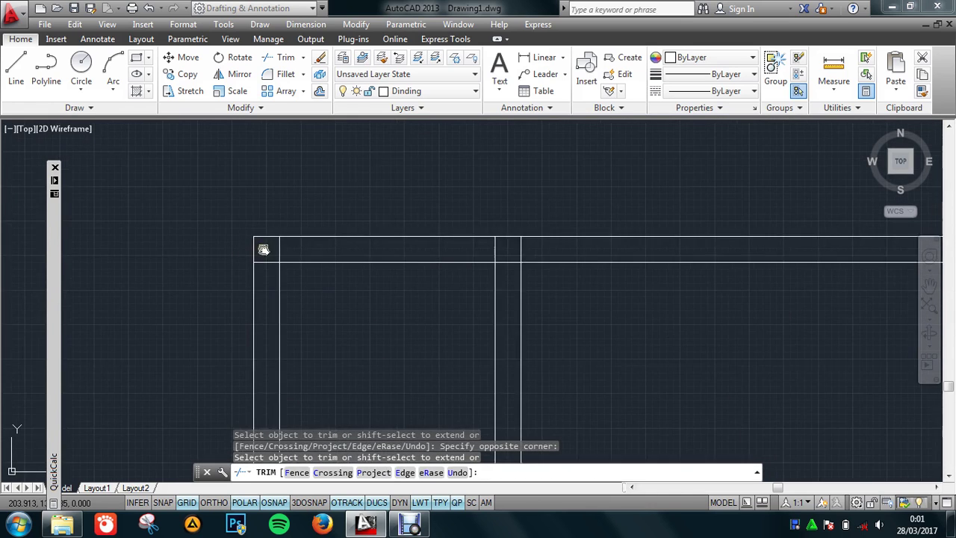
pyautogui.scroll(3, 299, 248)
pyautogui.moveTo(309, 305); pyautogui.dragTo(588, 234, button='middle')
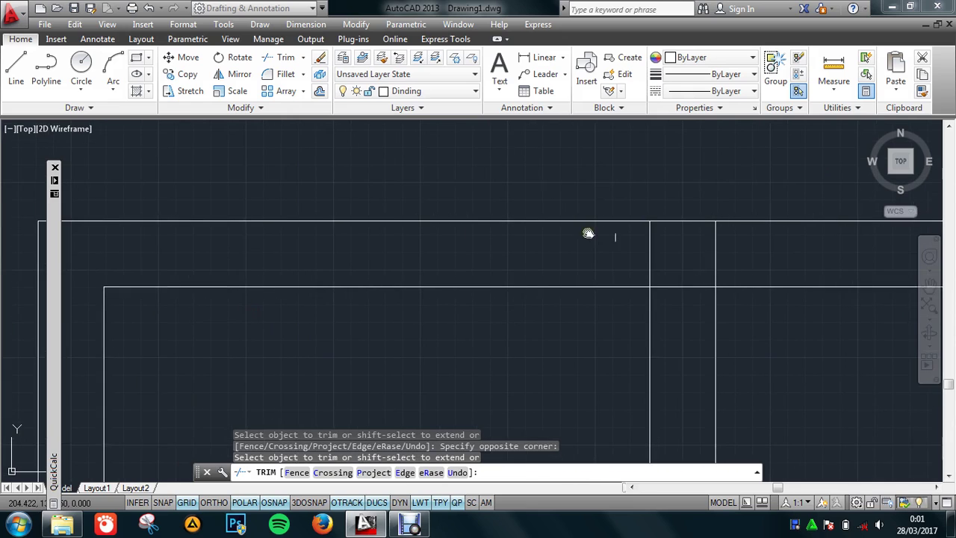
pyautogui.click(673, 295)
pyautogui.scroll(-3, 747, 284)
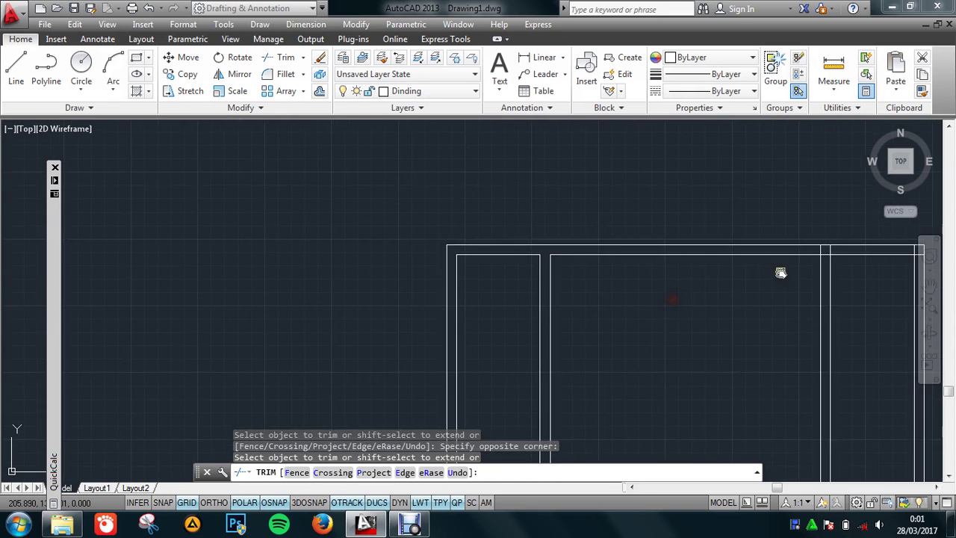
pyautogui.moveTo(781, 271); pyautogui.dragTo(495, 264, button='middle')
pyautogui.scroll(4, 495, 265)
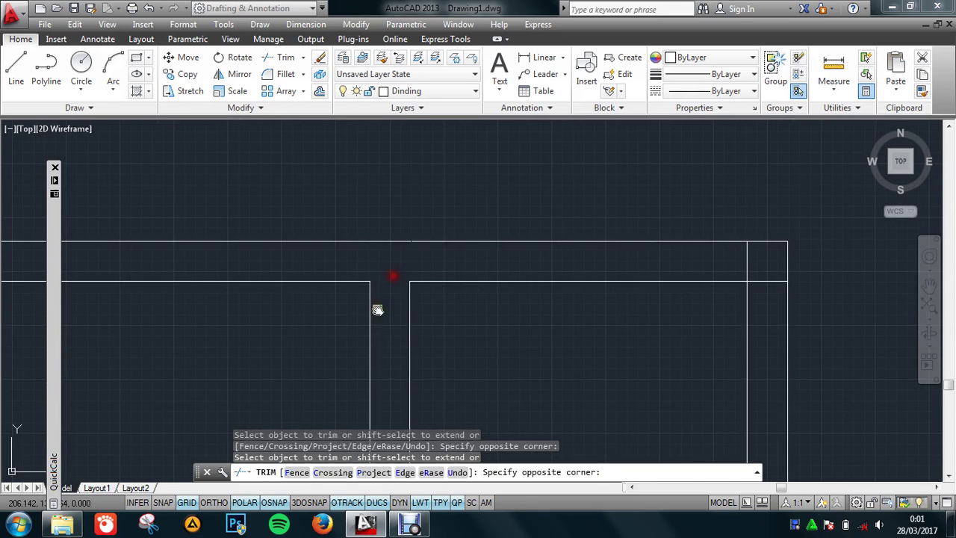
pyautogui.scroll(-3, 759, 288)
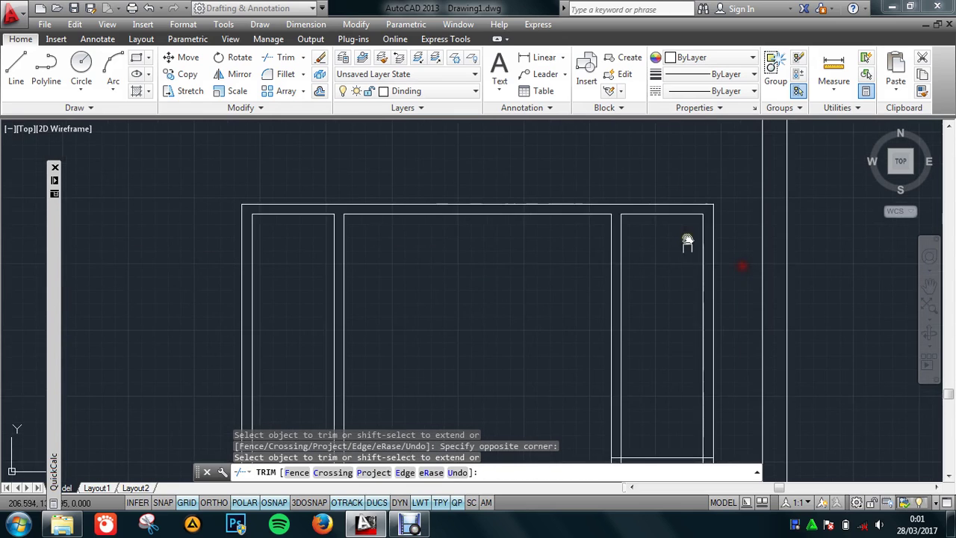
pyautogui.scroll(3, 673, 241)
pyautogui.moveTo(650, 239); pyautogui.dragTo(668, 315, button='middle')
pyautogui.click(681, 377)
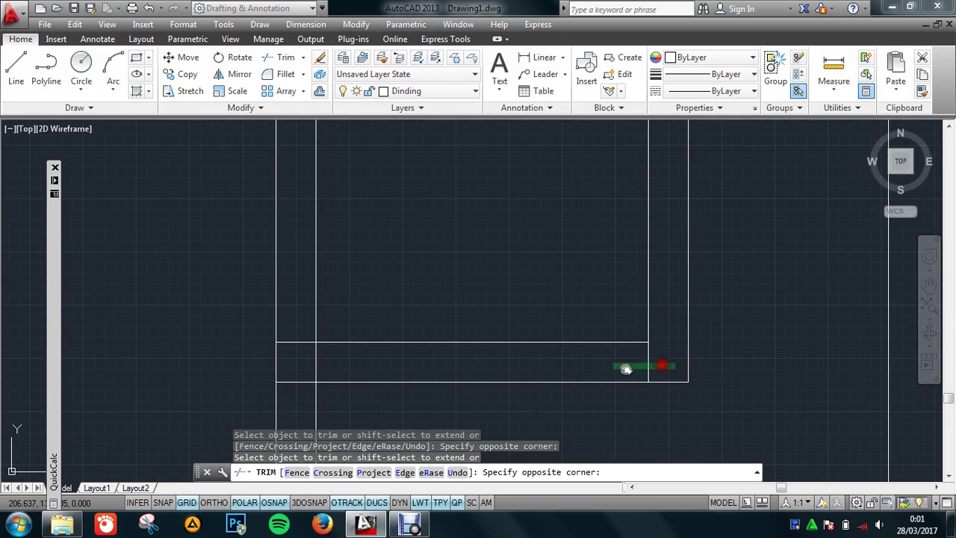
pyautogui.click(623, 366)
# Step: Trim the remaining wall-line segments between the verticals and at the left vertical
pyautogui.click(404, 365)
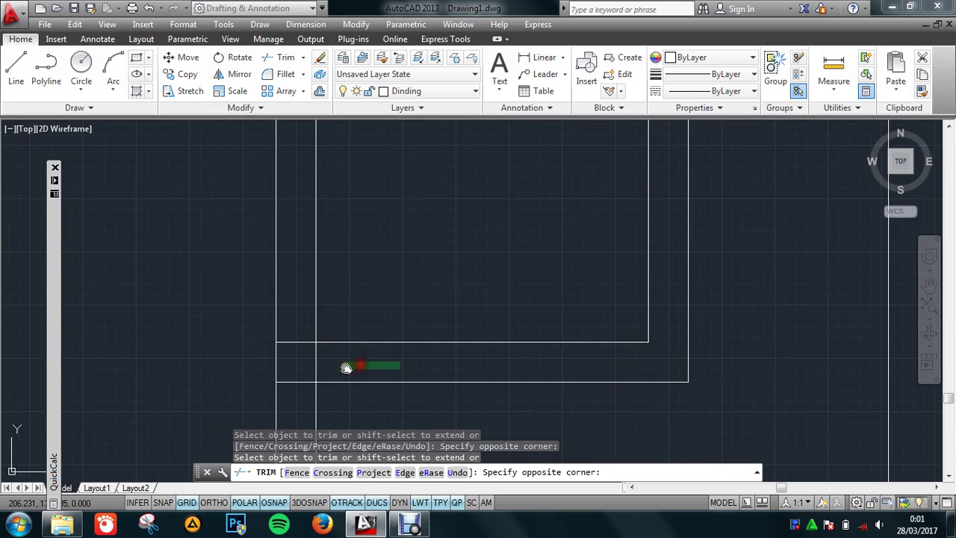
pyautogui.click(288, 386)
pyautogui.scroll(-2, 548, 250)
pyautogui.scroll(-1, 322, 260)
pyautogui.scroll(3, 176, 289)
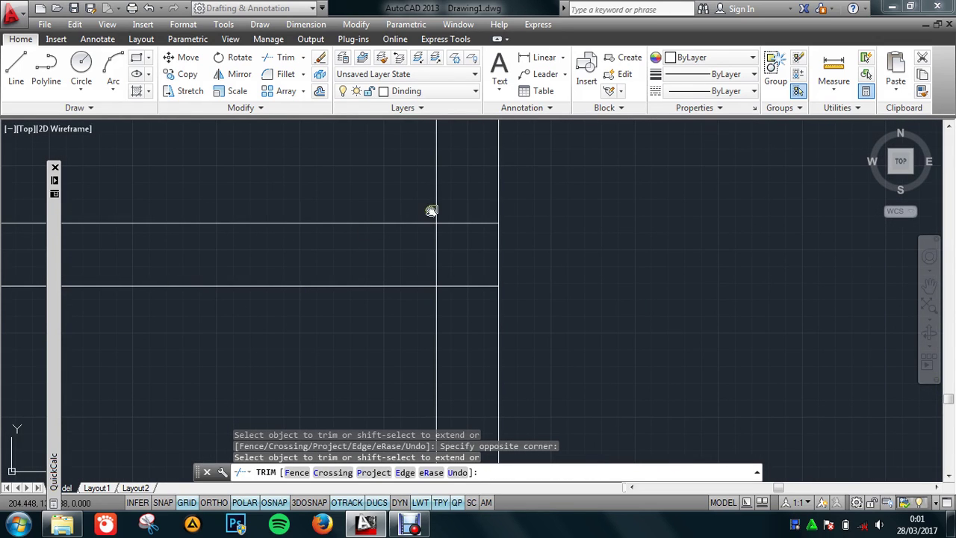
pyautogui.click(460, 200)
pyautogui.click(469, 273)
pyautogui.click(457, 251)
pyautogui.click(352, 269)
pyautogui.moveTo(82, 239); pyautogui.dragTo(101, 246, button='middle')
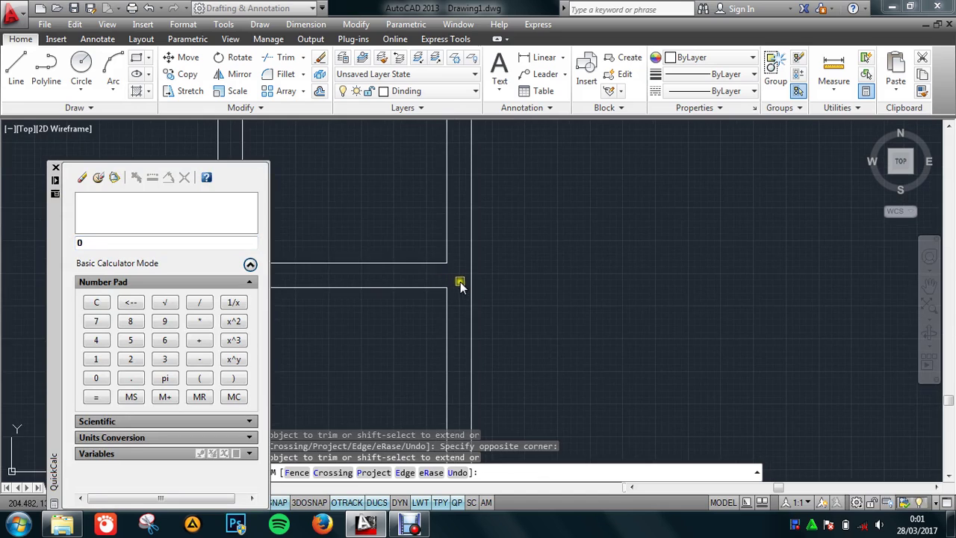
pyautogui.moveTo(570, 274); pyautogui.dragTo(410, 284, button='middle')
pyautogui.click(351, 256)
pyautogui.click(329, 298)
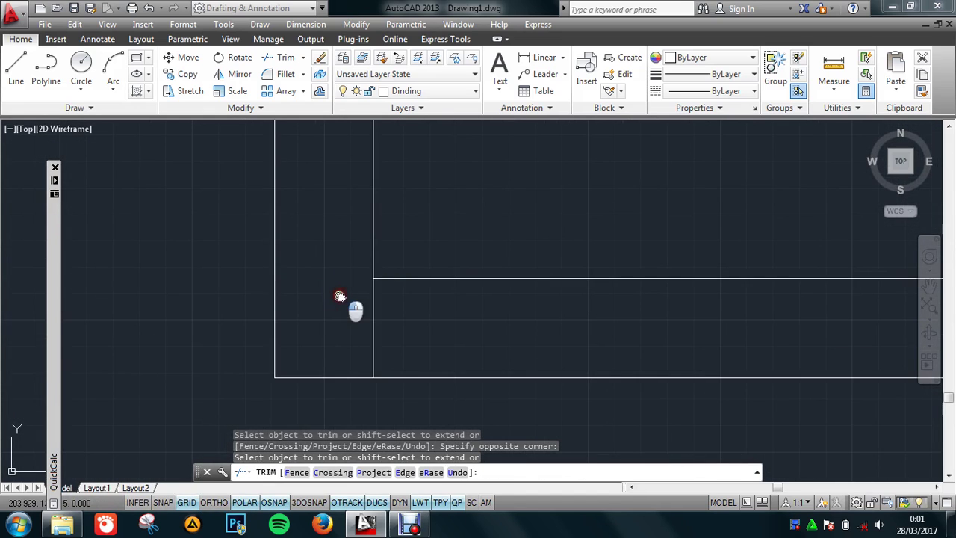
pyautogui.scroll(-3, 338, 349)
pyautogui.press('Escape')
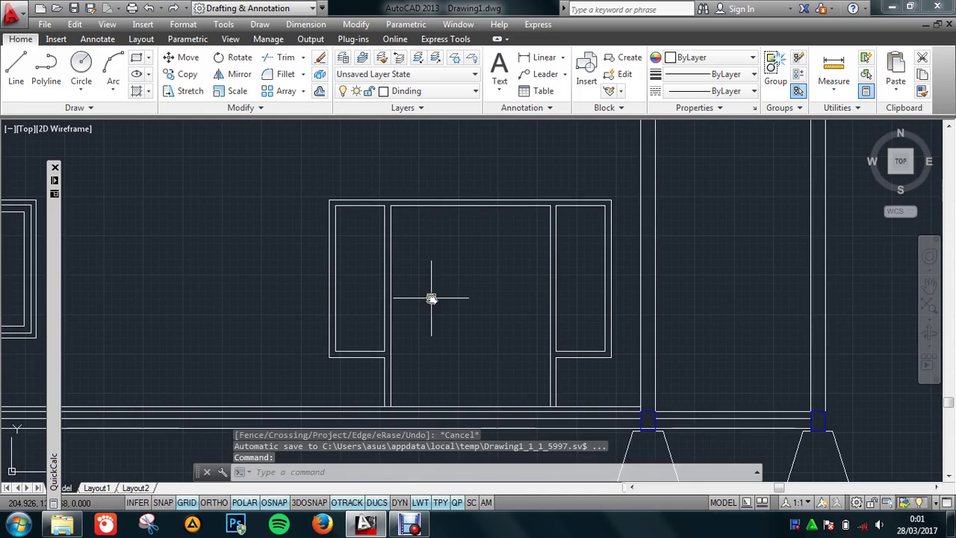
pyautogui.moveTo(437, 320); pyautogui.dragTo(455, 319, button='middle')
# Step: Draw the rectangular window frame on the left side of the wide opening
pyautogui.write('rec')
pyautogui.press('Return')
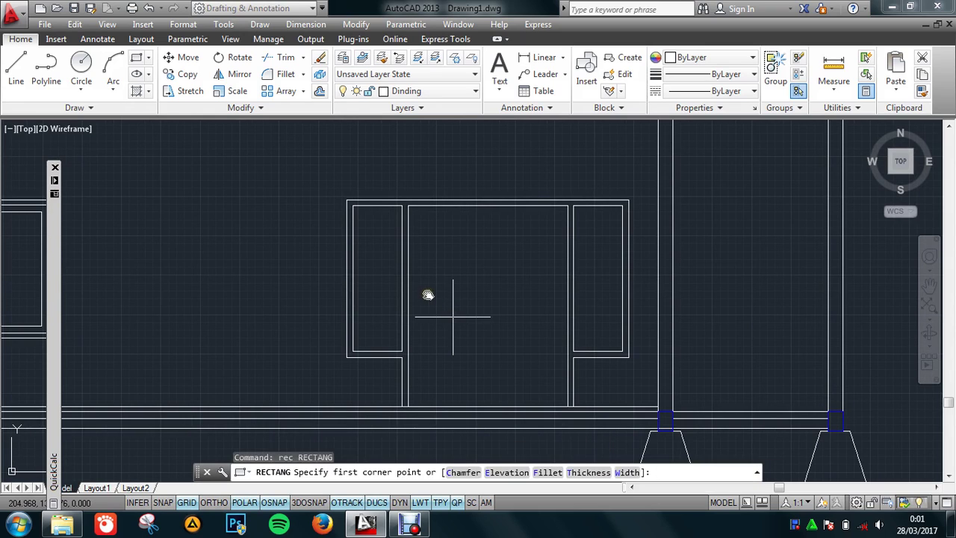
pyautogui.click(355, 212)
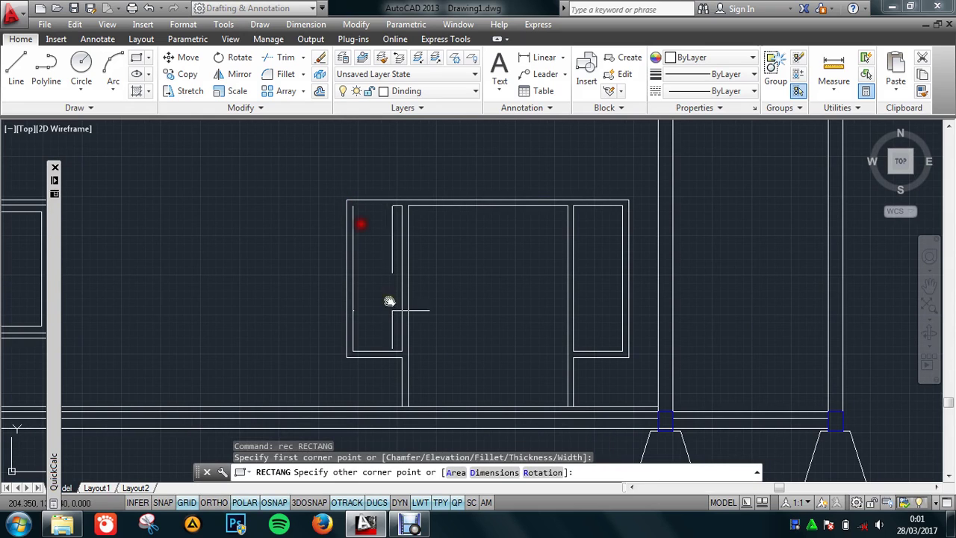
pyautogui.click(402, 352)
# Step: Offset the window frame 0.07 inward to form the inner pane
pyautogui.write('o')
pyautogui.press('Return')
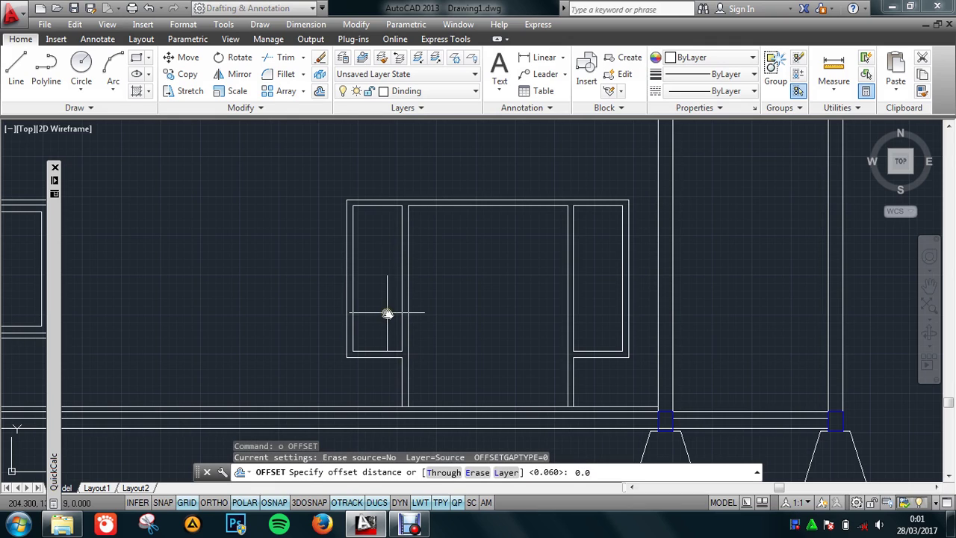
pyautogui.write('7')
pyautogui.press('Return')
pyautogui.click(401, 301)
pyautogui.click(376, 303)
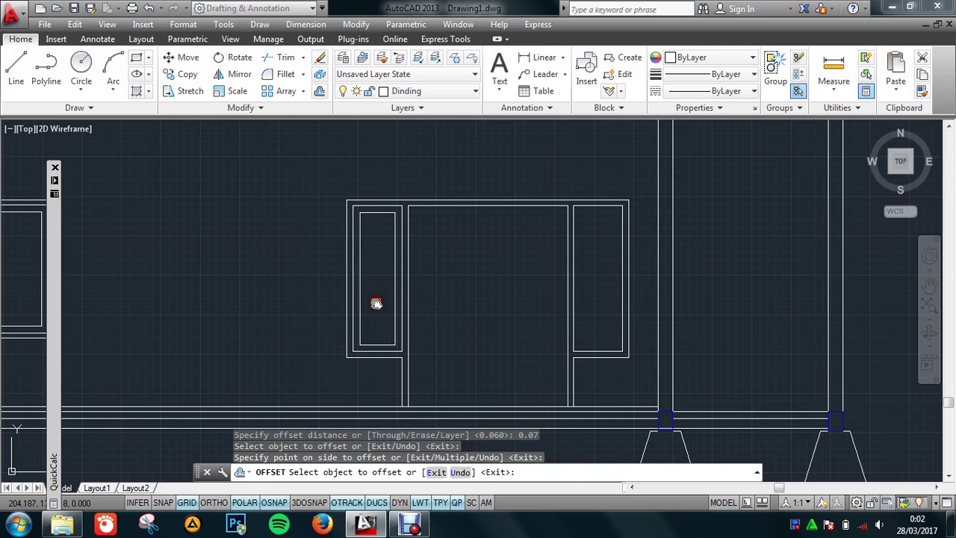
pyautogui.press('Escape')
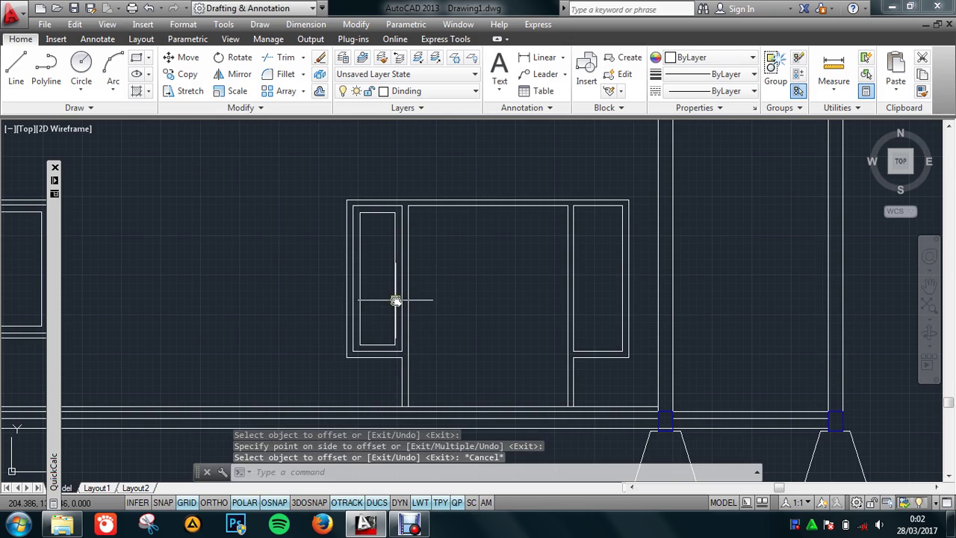
# Step: Mirror the inner pane across the opening's centre, keeping the original
pyautogui.write('m')
pyautogui.press('Return')
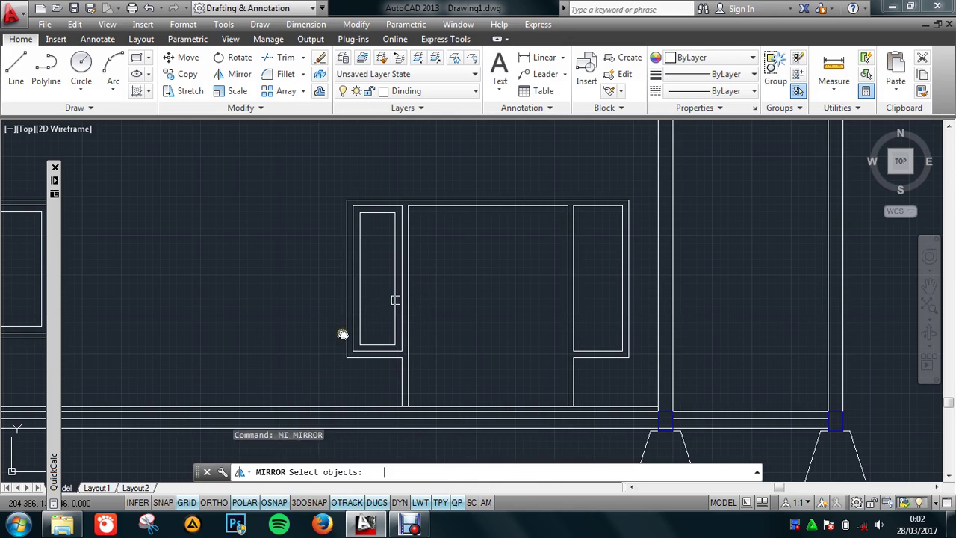
pyautogui.click(396, 307)
pyautogui.press('Return')
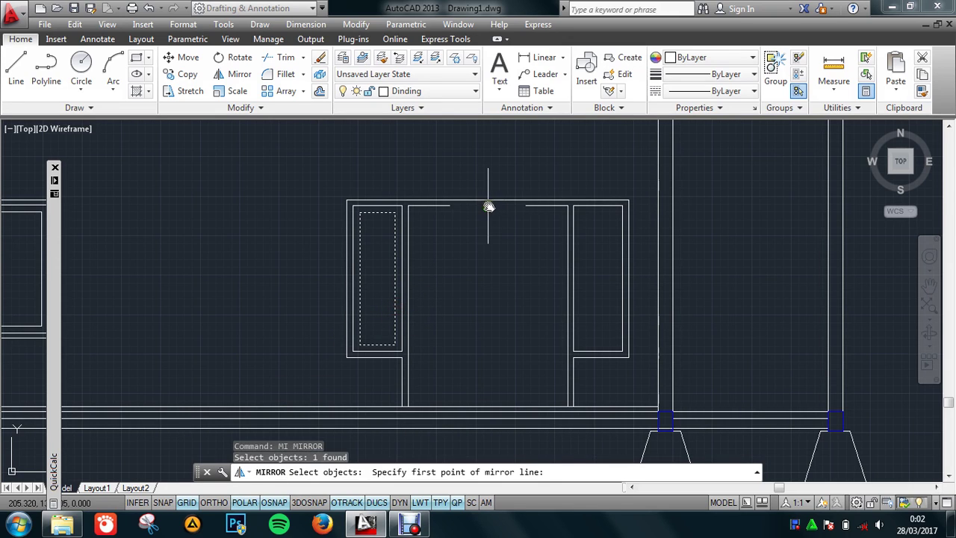
pyautogui.click(489, 207)
pyautogui.click(491, 269)
pyautogui.press('Return')
pyautogui.scroll(-4, 514, 347)
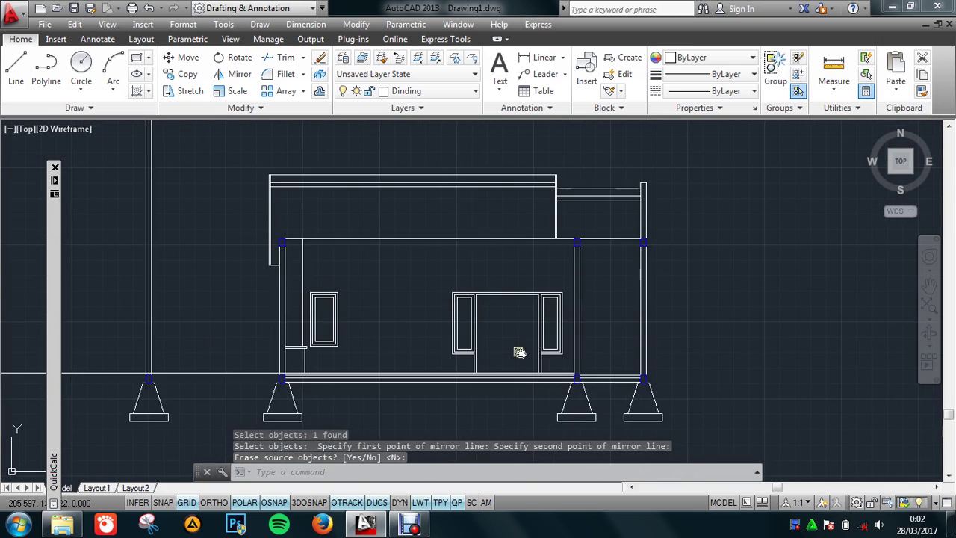
pyautogui.scroll(2, 516, 350)
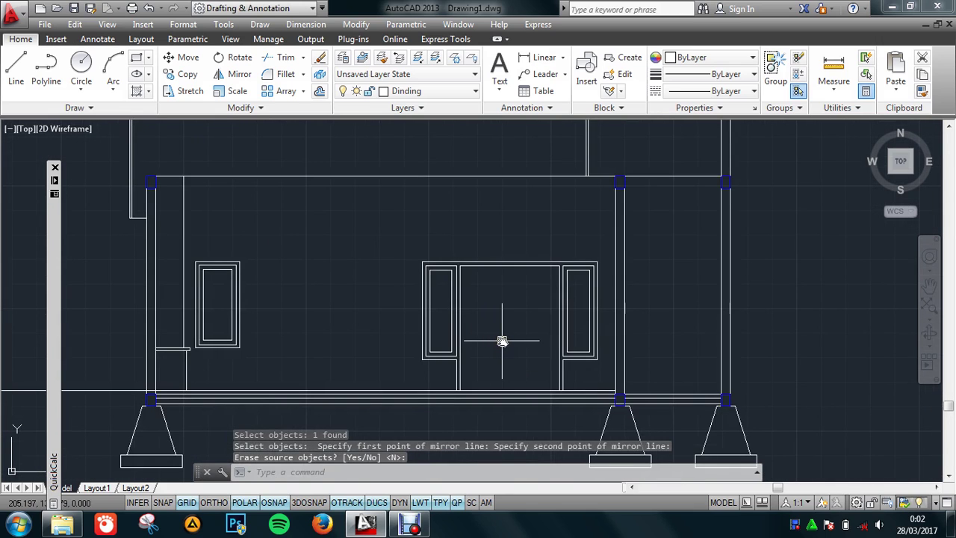
# Step: Draw a vertical line from the opening's top centre to its bottom, splitting the door into two leaves
pyautogui.write('l')
pyautogui.press('Return')
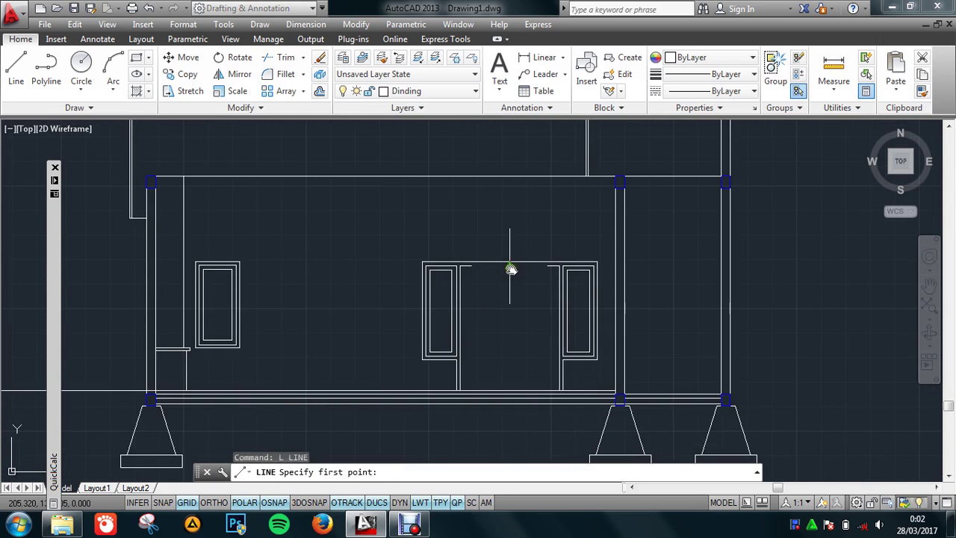
pyautogui.click(511, 267)
pyautogui.click(510, 389)
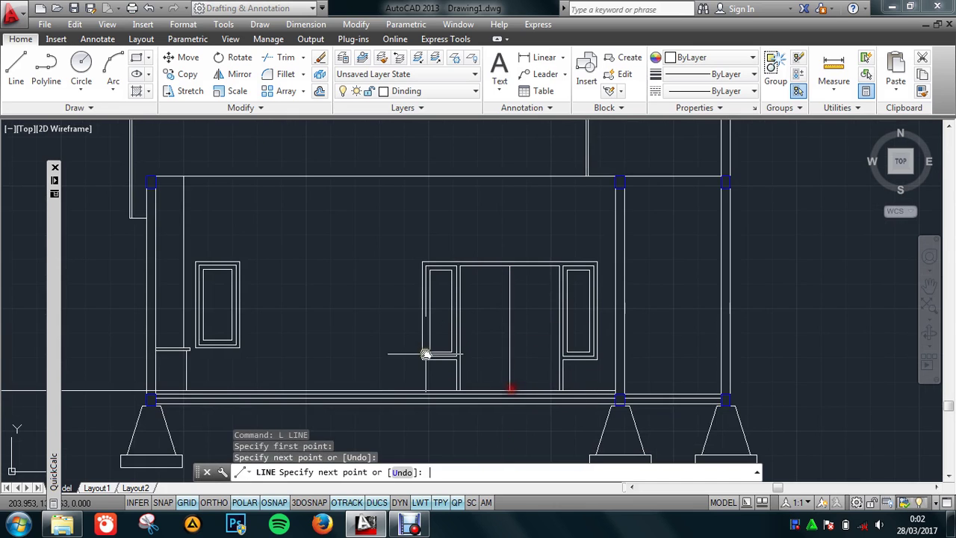
pyautogui.press('Return')
pyautogui.scroll(-2, 439, 318)
pyautogui.scroll(2, 339, 278)
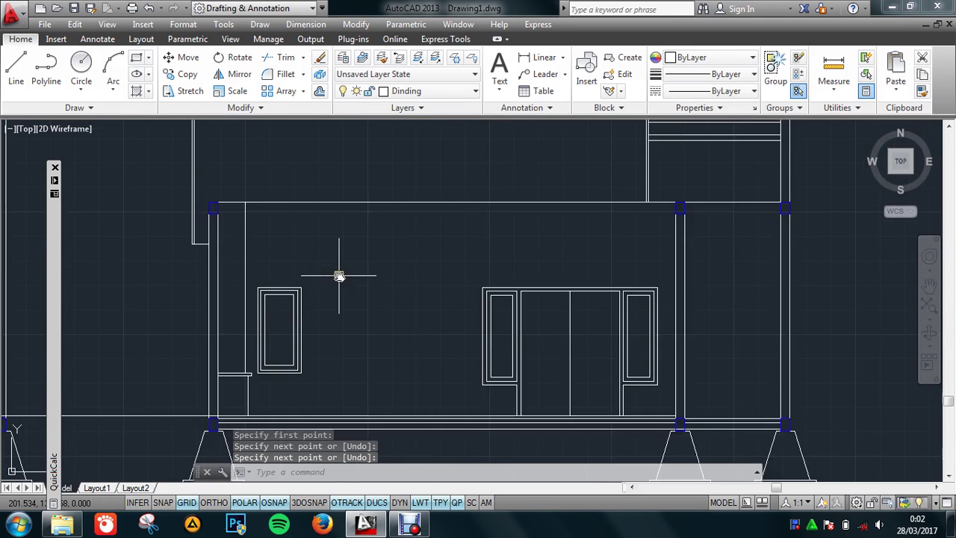
pyautogui.scroll(1, 339, 227)
pyautogui.scroll(2, 301, 303)
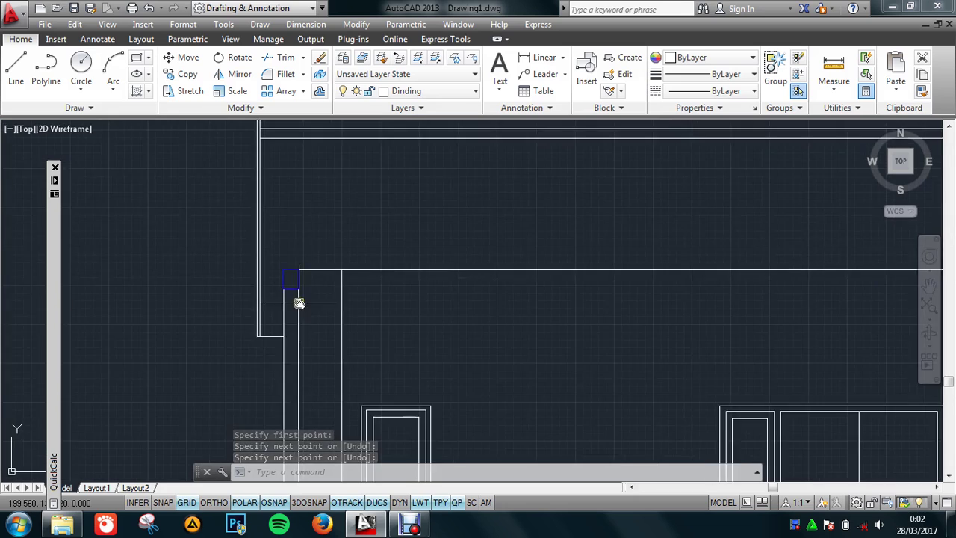
pyautogui.scroll(2, 301, 303)
pyautogui.scroll(1, 309, 299)
pyautogui.moveTo(308, 299); pyautogui.dragTo(381, 344, button='middle')
pyautogui.write('rec')
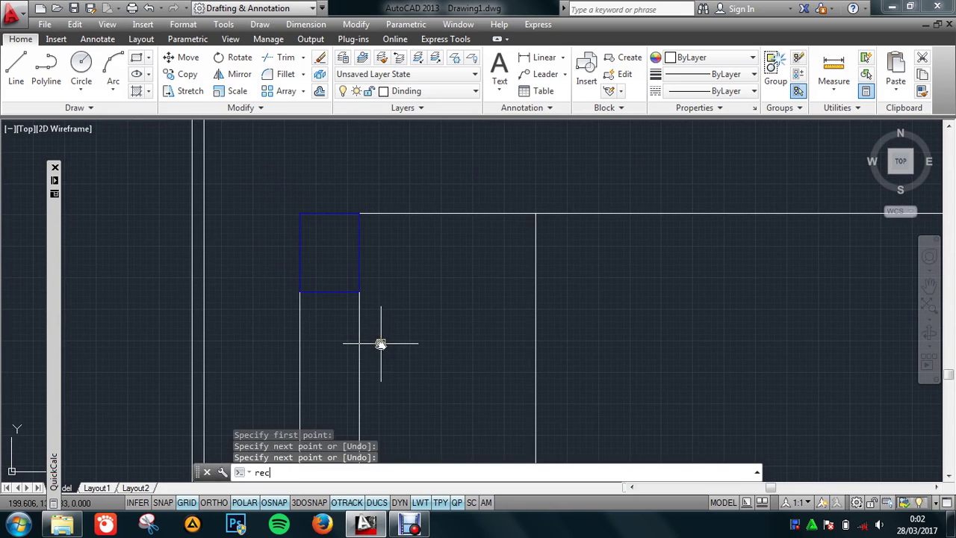
pyautogui.press('Return')
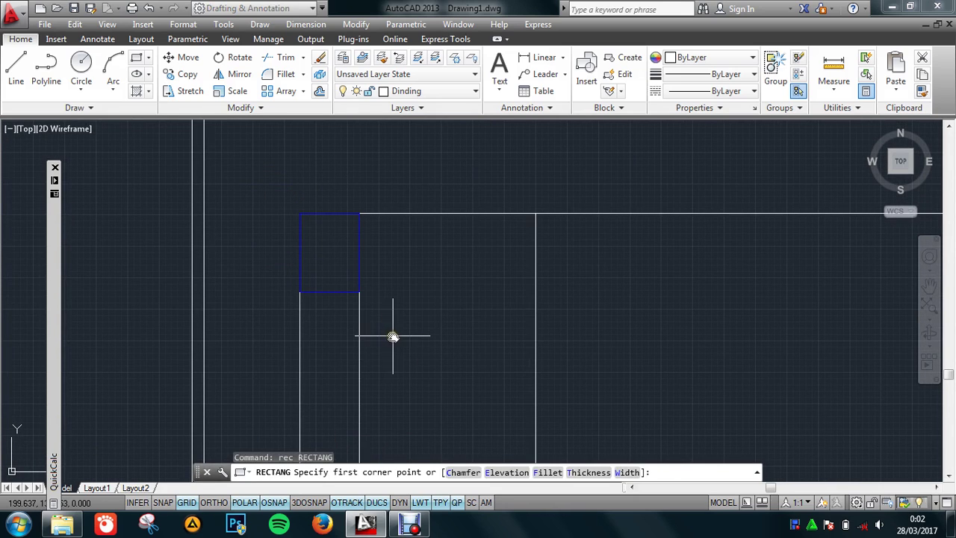
# Step: Draw a 0.06 × 0.12 rectangle beside the column and select it for moving
pyautogui.click(393, 336)
pyautogui.write('@0.06,0.12')
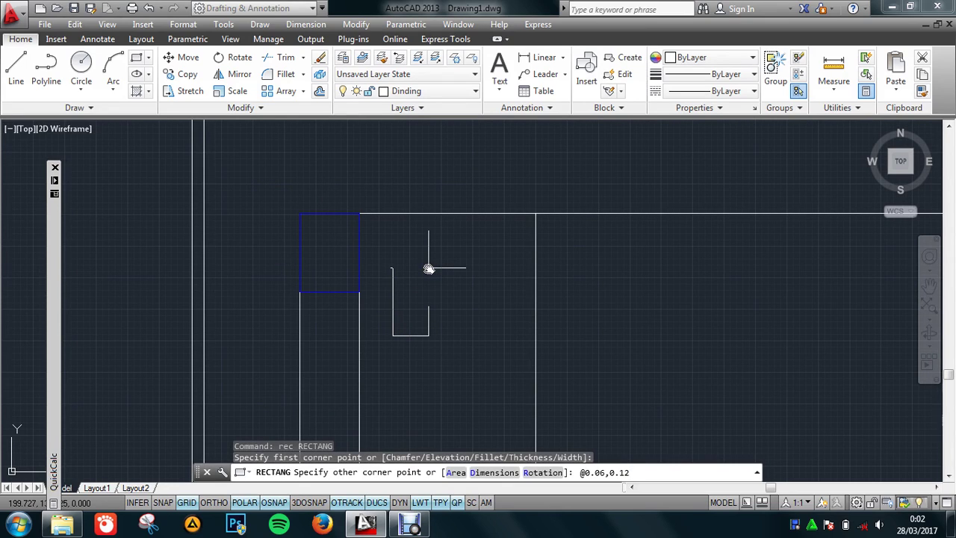
pyautogui.press('Return')
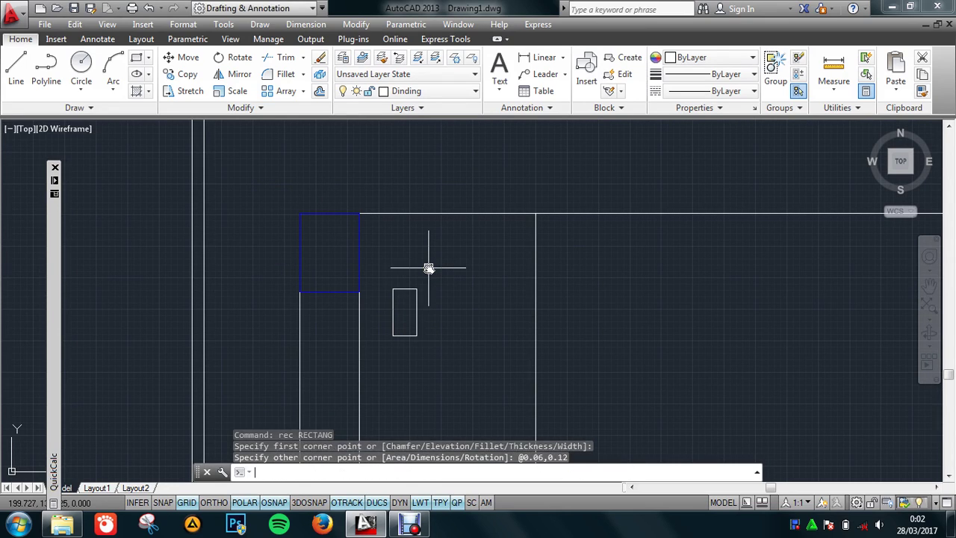
pyautogui.write('m')
pyautogui.press('Return')
pyautogui.click(438, 284)
pyautogui.click(390, 340)
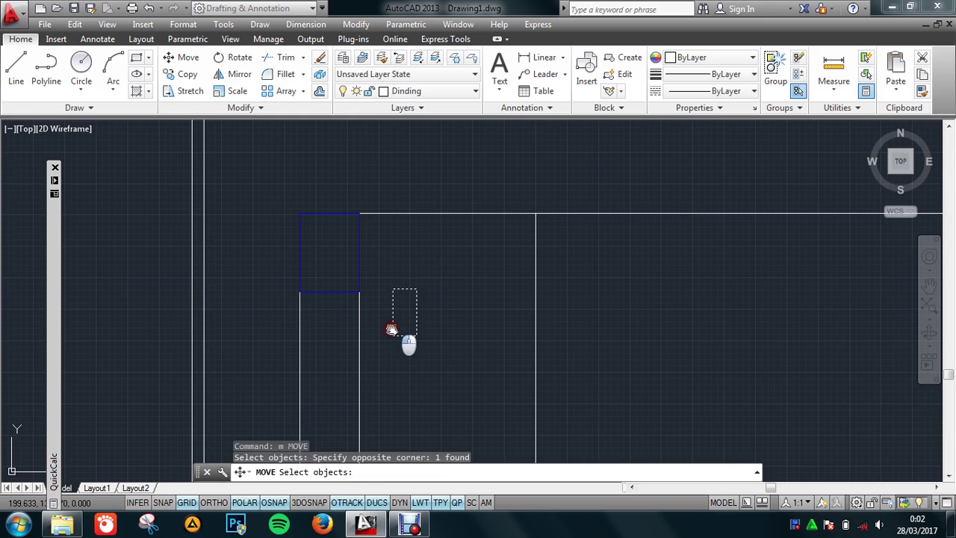
pyautogui.scroll(2, 401, 331)
pyautogui.press('Return')
# Step: Move the rectangle against the column, 0.05 below the blue joint square's corner, using From
pyautogui.click(390, 341)
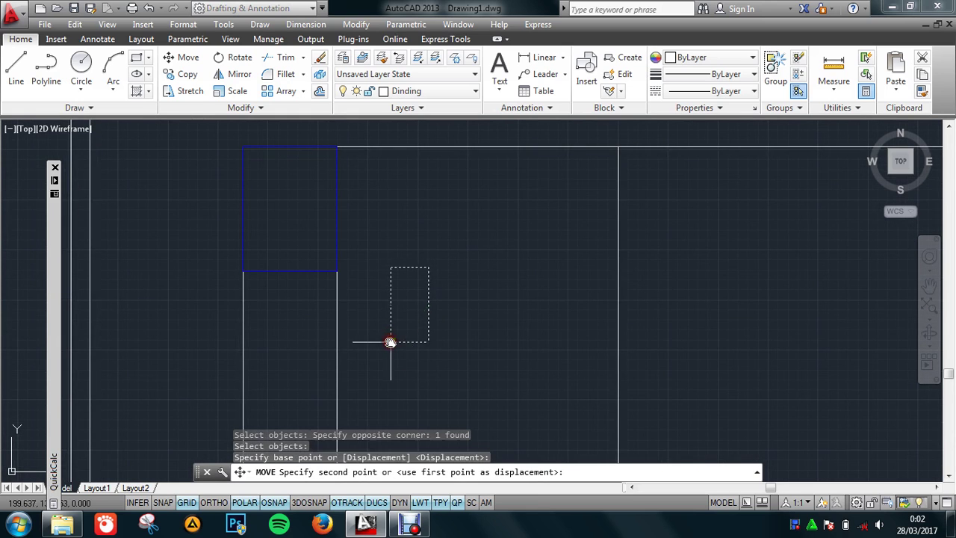
pyautogui.keyDown('shift'); pyautogui.rightClick(528, 266); pyautogui.keyUp('shift')
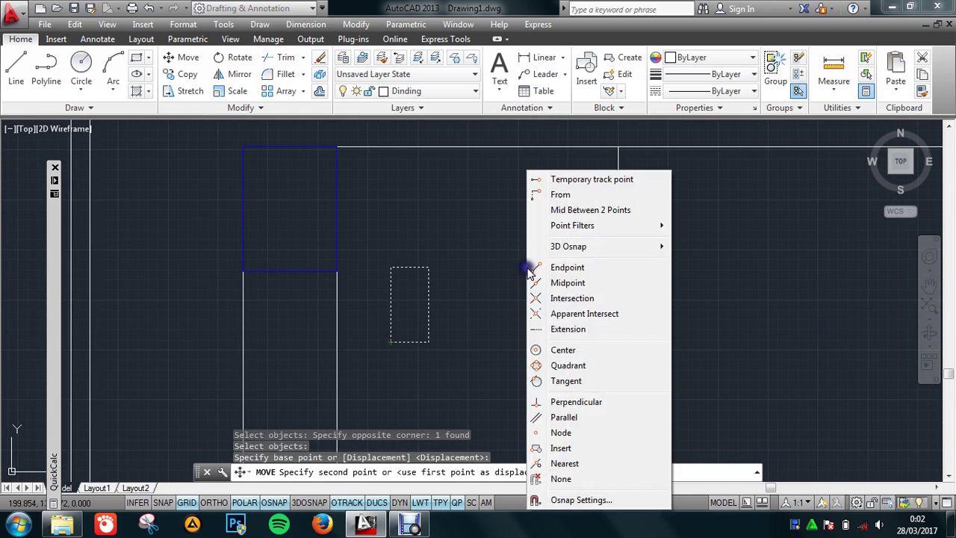
pyautogui.click(562, 197)
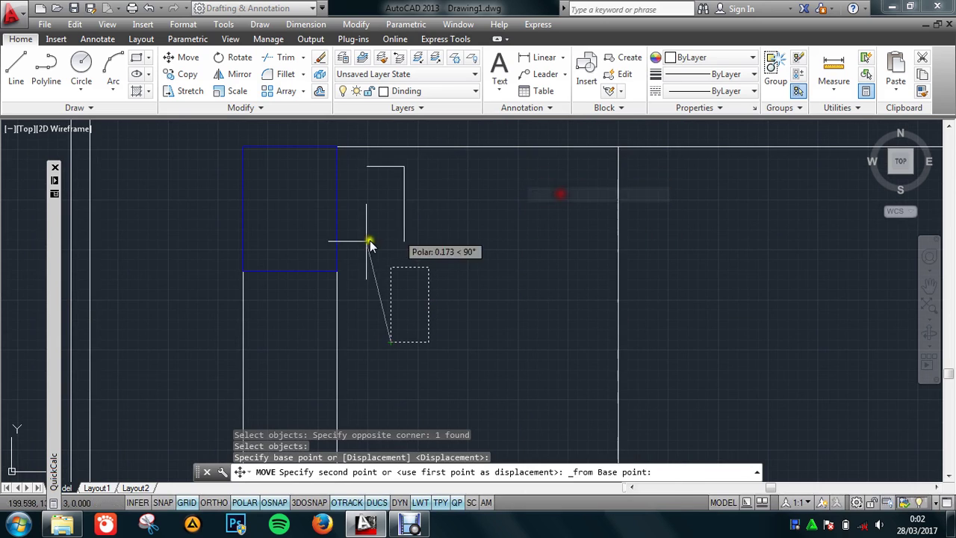
pyautogui.click(336, 270)
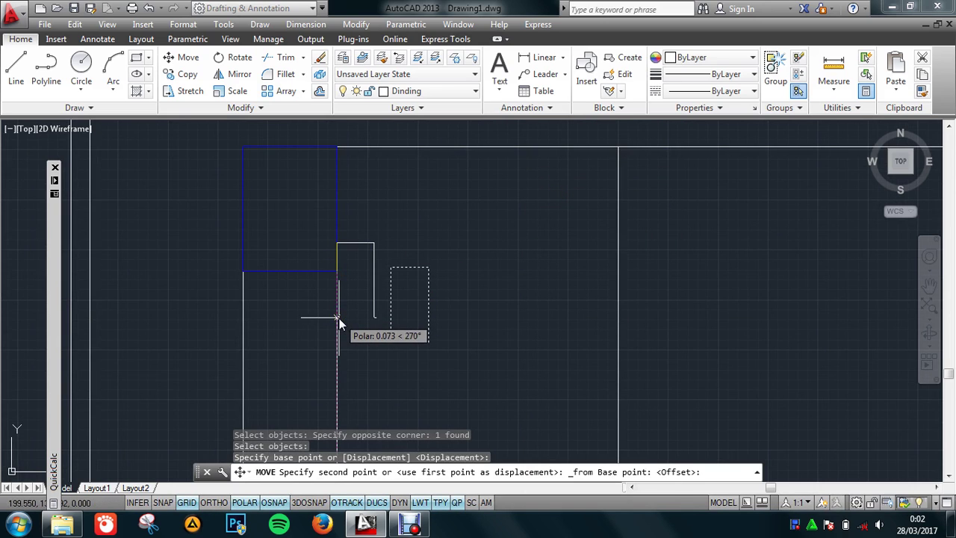
pyautogui.write('0,0')
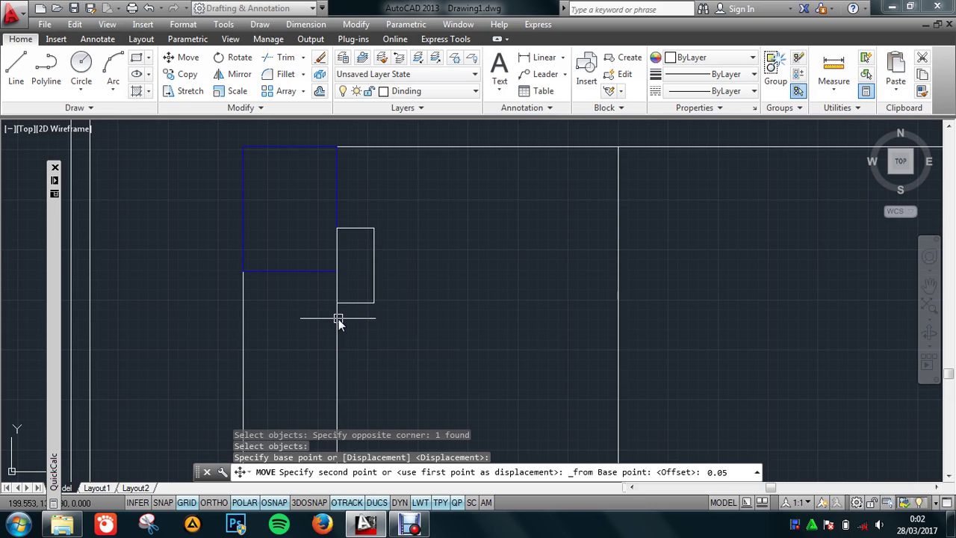
pyautogui.press('Return')
pyautogui.scroll(-2, 390, 319)
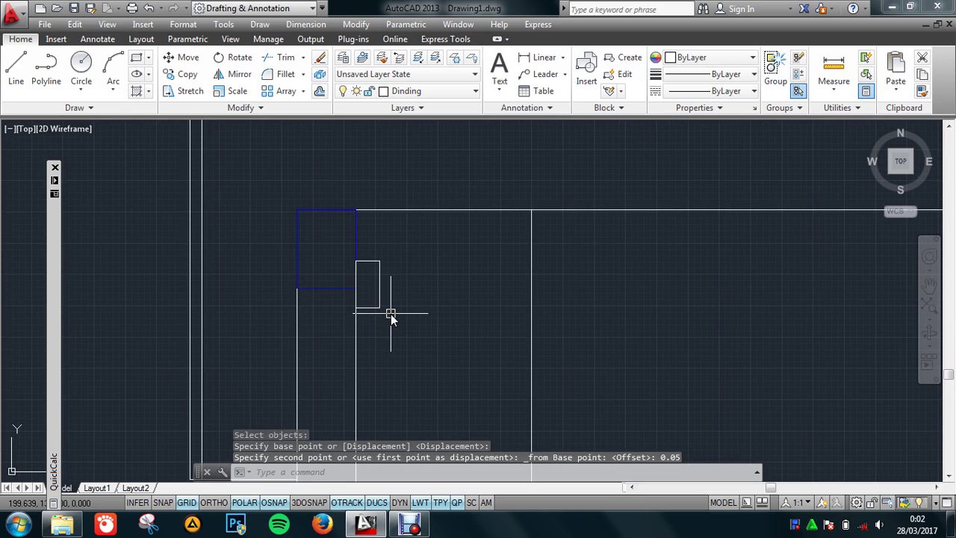
pyautogui.moveTo(429, 337); pyautogui.dragTo(402, 337, button='middle')
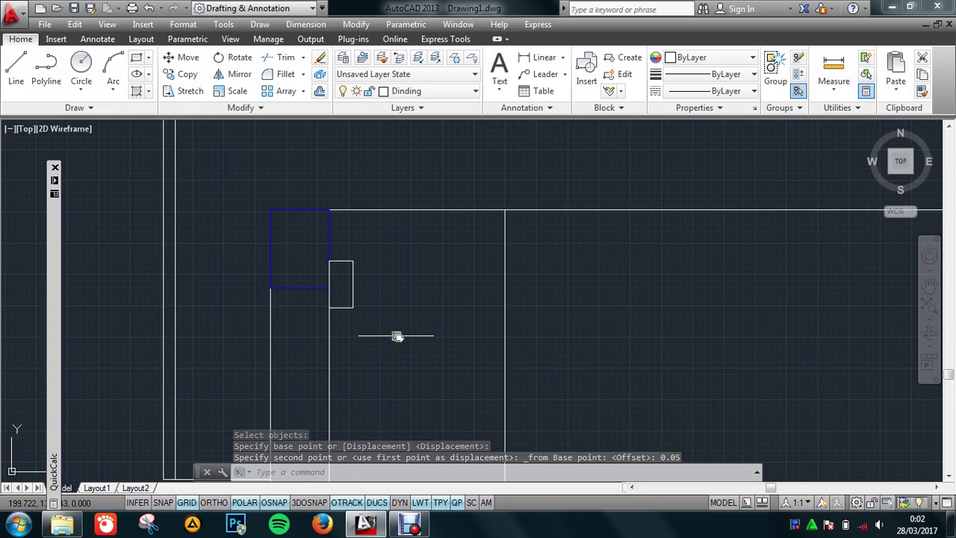
pyautogui.write('1')
pyautogui.press('Return')
pyautogui.click(352, 309)
# Step: Stretch the long horizontal beam line's left end to start at the small rectangle
pyautogui.scroll(-2, 352, 310)
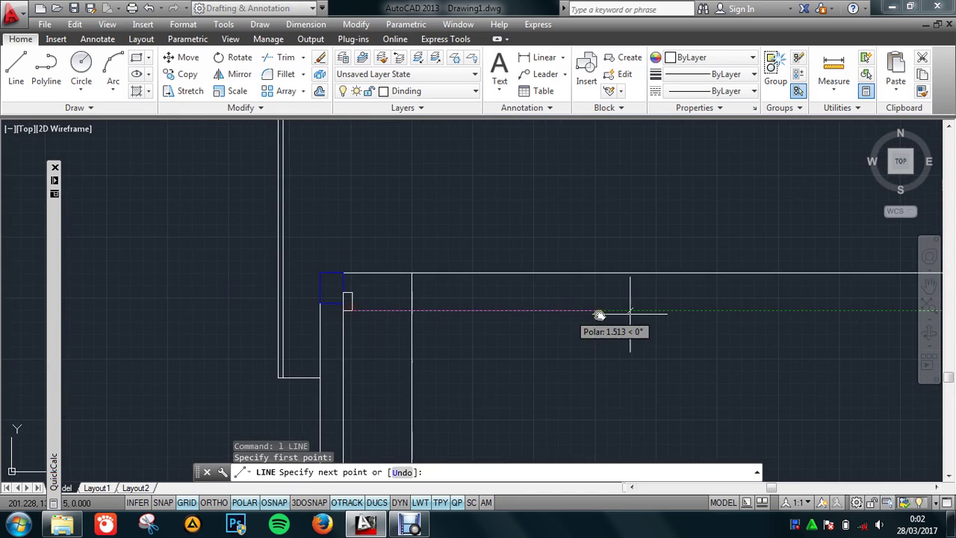
pyautogui.moveTo(598, 314); pyautogui.dragTo(457, 334, button='middle')
pyautogui.scroll(-1, 457, 334)
pyautogui.moveTo(788, 331); pyautogui.dragTo(687, 321, button='middle')
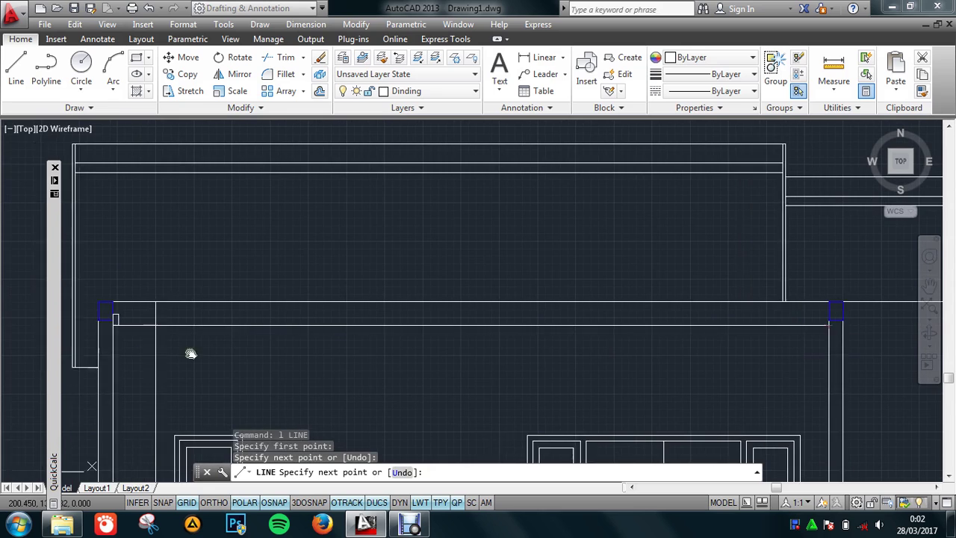
pyautogui.moveTo(188, 352); pyautogui.dragTo(299, 341, button='middle')
pyautogui.press('Escape')
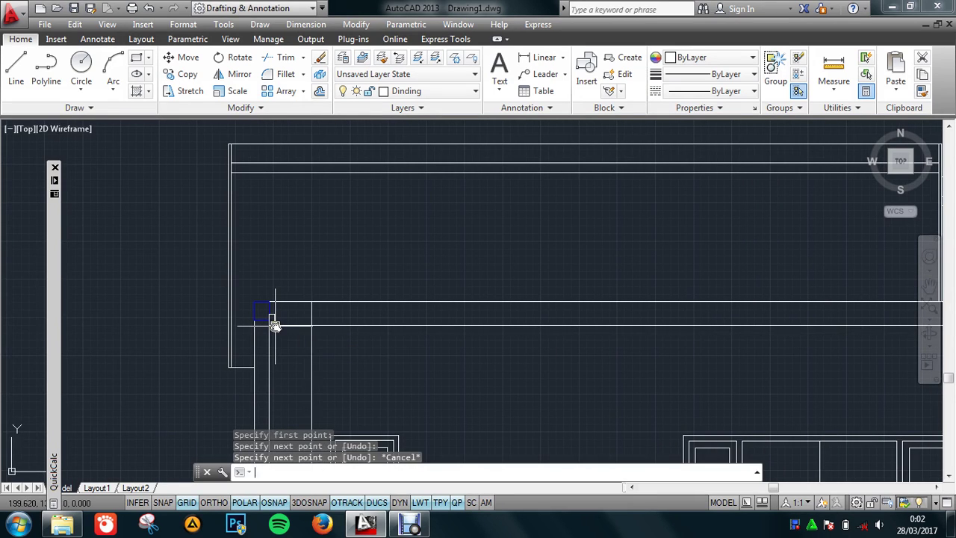
pyautogui.write('mi')
pyautogui.click(275, 325)
pyautogui.scroll(5, 260, 327)
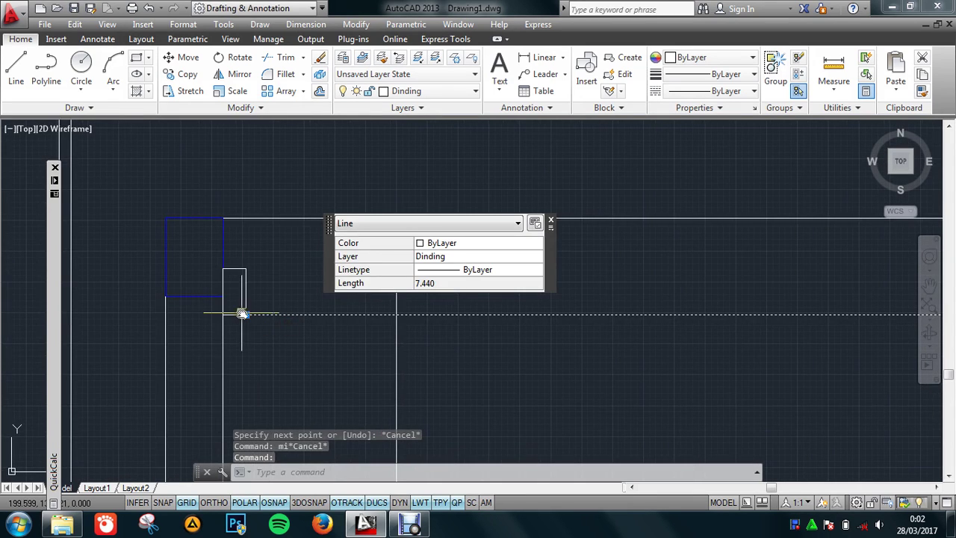
pyautogui.click(242, 314)
pyautogui.click(222, 314)
pyautogui.press('Escape')
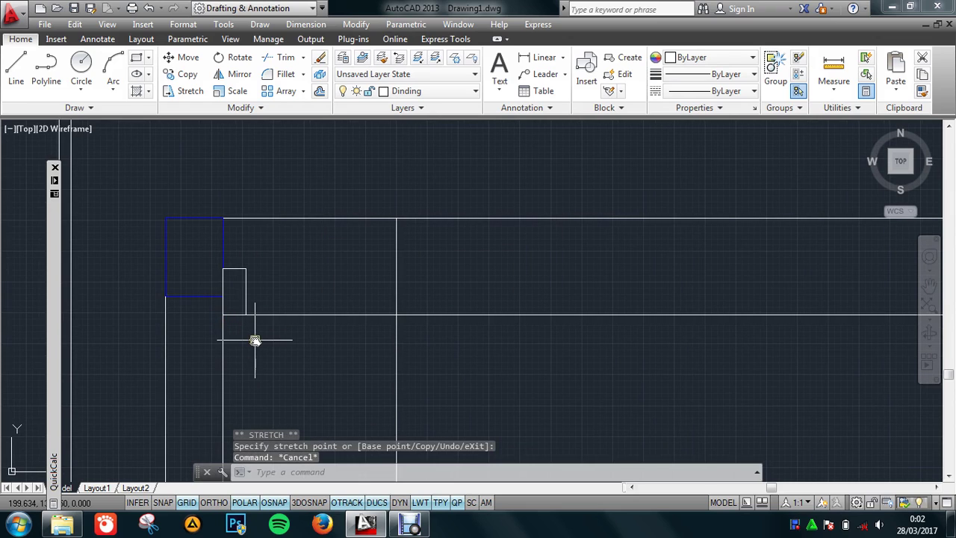
# Step: Mirror the small notch across a vertical line at the beam's midpoint, keeping the original
pyautogui.write('mi')
pyautogui.press('Return')
pyautogui.click(252, 315)
pyautogui.scroll(-2, 252, 326)
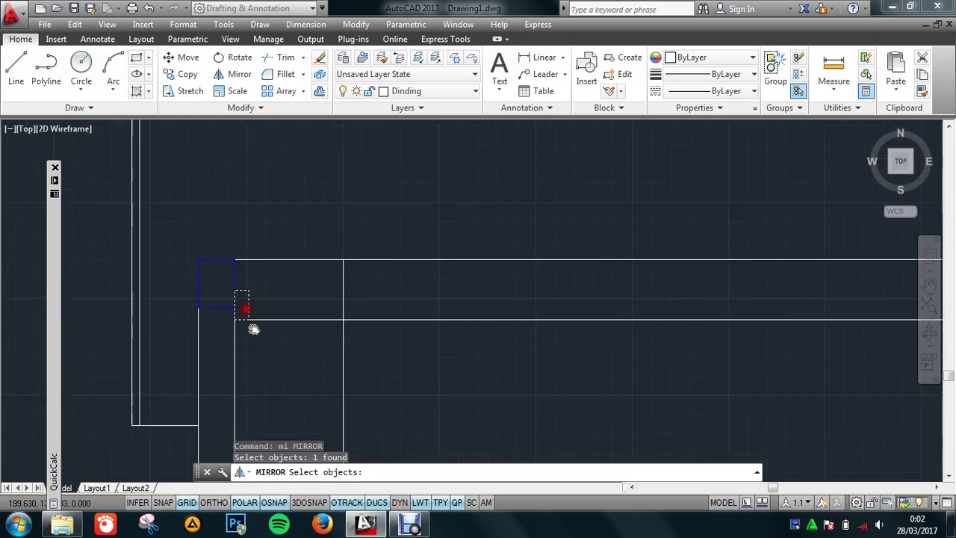
pyautogui.scroll(-2, 281, 329)
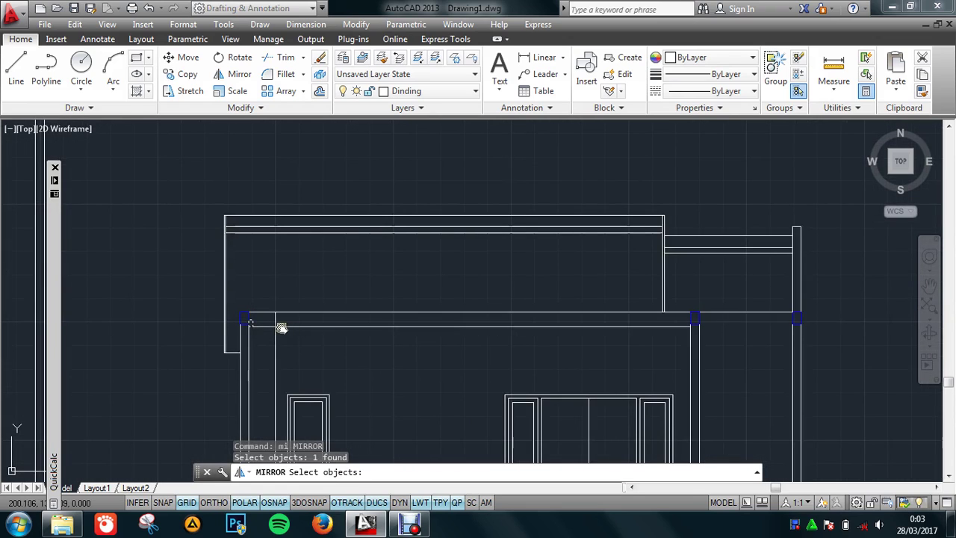
pyautogui.press('Return')
pyautogui.click(470, 326)
pyautogui.click(470, 366)
pyautogui.press('Return')
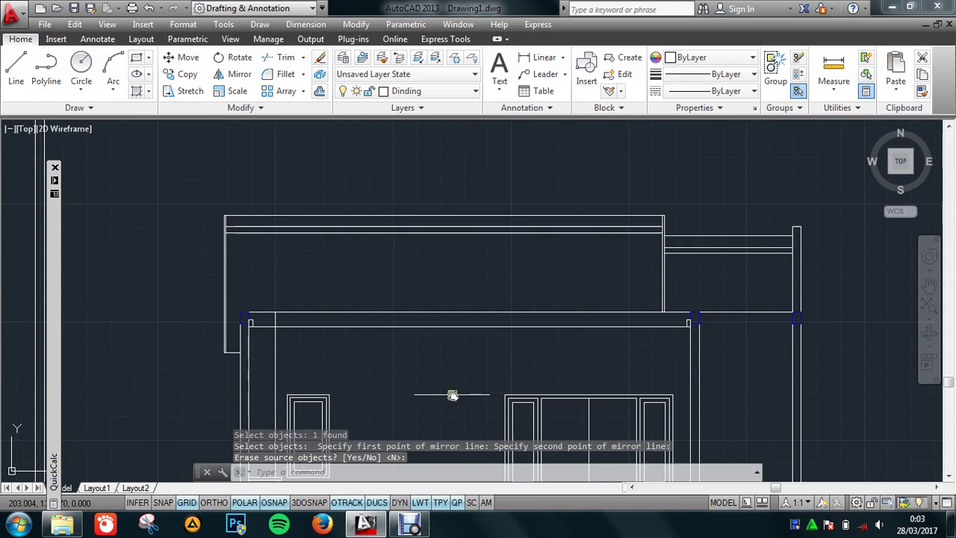
pyautogui.moveTo(452, 396); pyautogui.dragTo(465, 296, button='middle')
pyautogui.scroll(2, 375, 262)
pyautogui.moveTo(376, 261); pyautogui.dragTo(380, 285, button='middle')
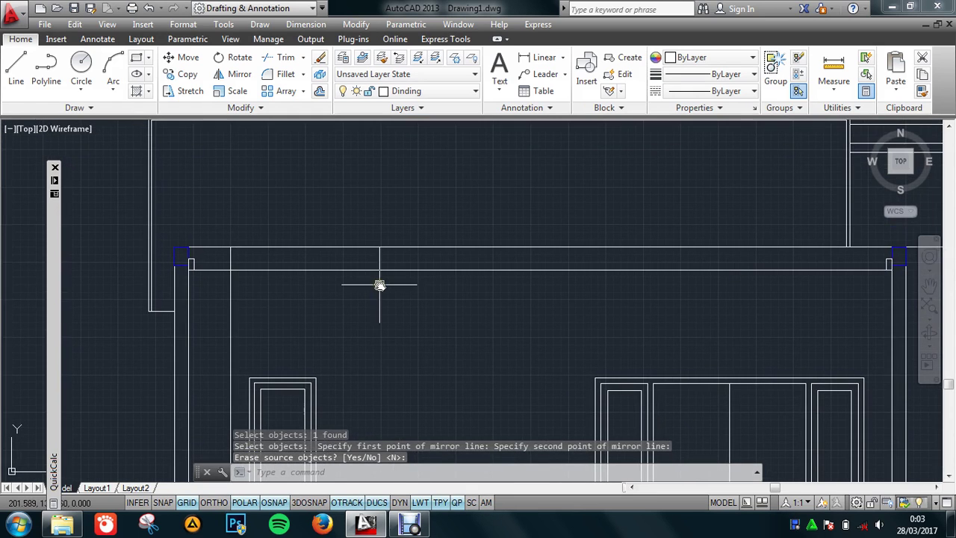
pyautogui.write('o')
pyautogui.press('Return')
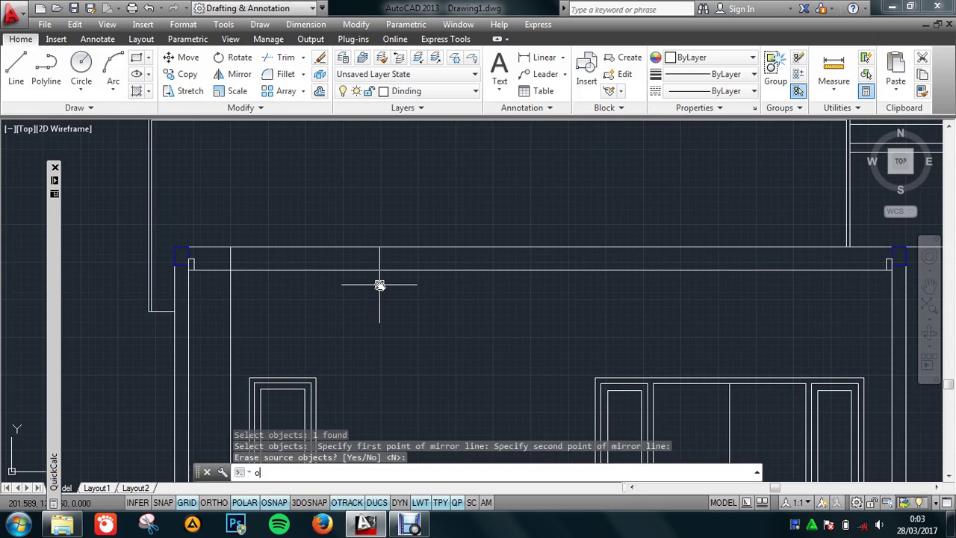
# Step: Offset the beam line by 0.01
pyautogui.write('0')
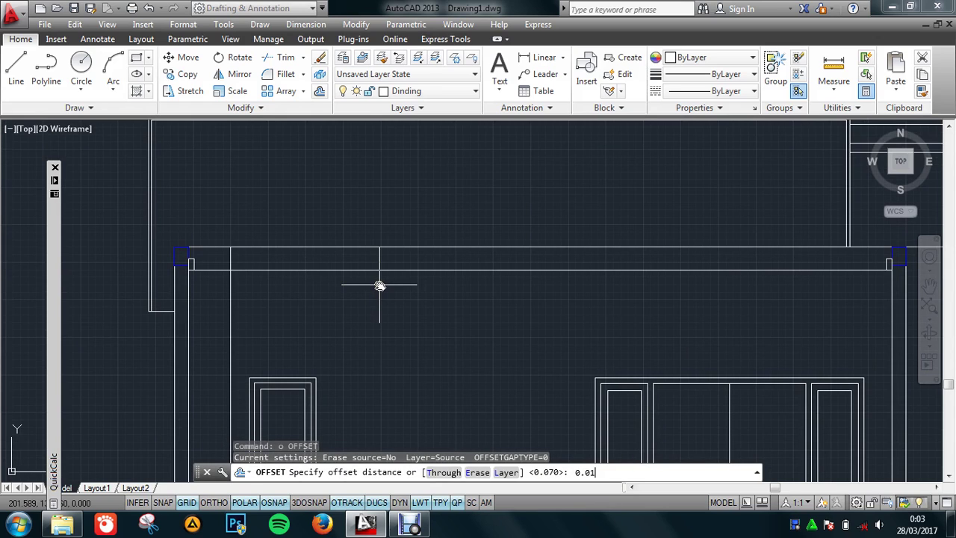
pyautogui.press('Return')
pyautogui.click(388, 269)
pyautogui.click(405, 199)
pyautogui.scroll(-3, 378, 328)
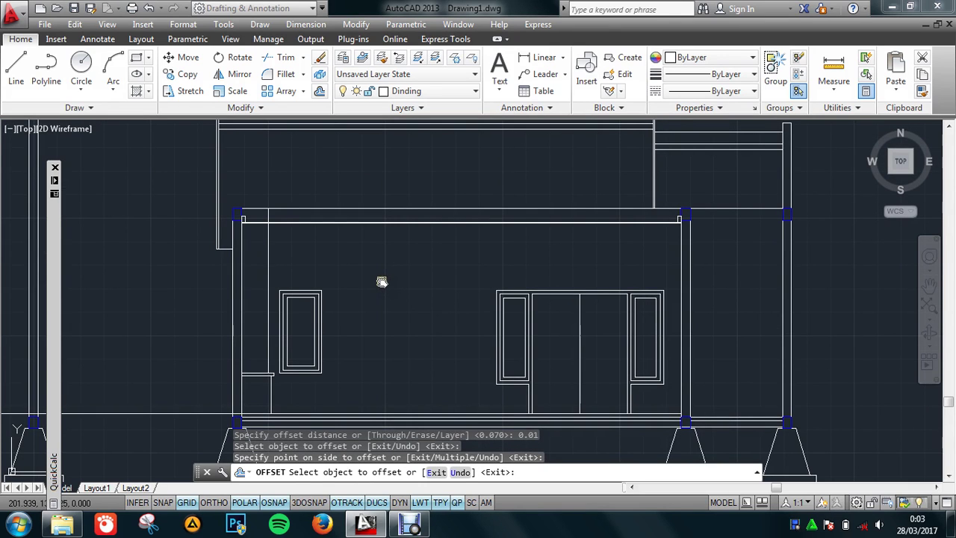
pyautogui.moveTo(382, 281); pyautogui.dragTo(405, 299, button='middle')
pyautogui.scroll(4, 262, 247)
pyautogui.scroll(4, 260, 267)
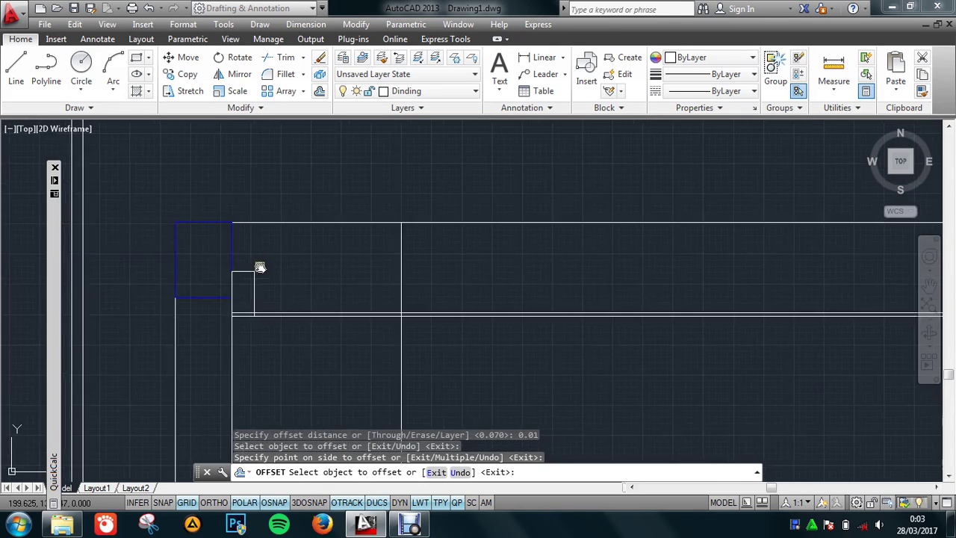
pyautogui.press('Escape')
# Step: Copy the small notch rectangle, using its corner as the base point
pyautogui.write('m')
pyautogui.press('Return')
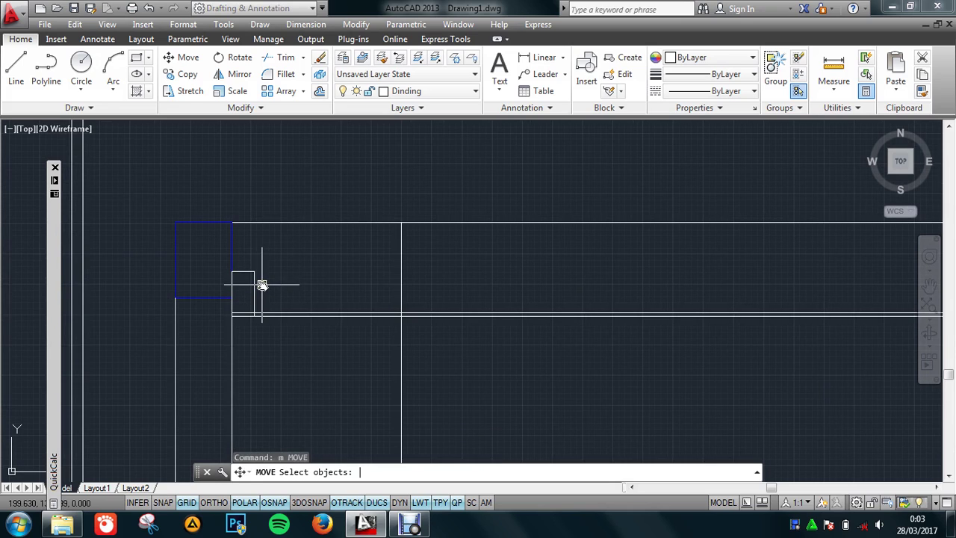
pyautogui.press('Escape')
pyautogui.click(183, 74)
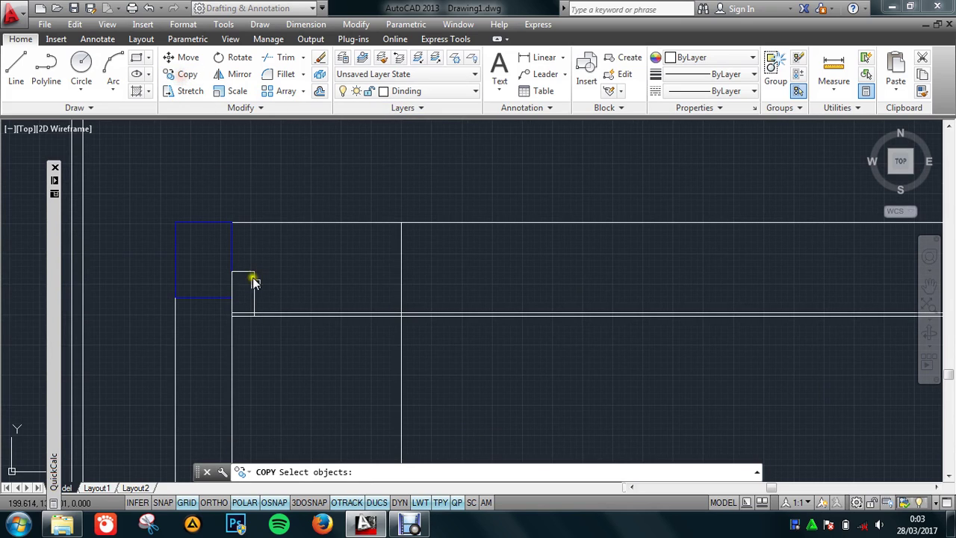
pyautogui.click(253, 297)
pyautogui.scroll(2, 249, 304)
pyautogui.press('Return')
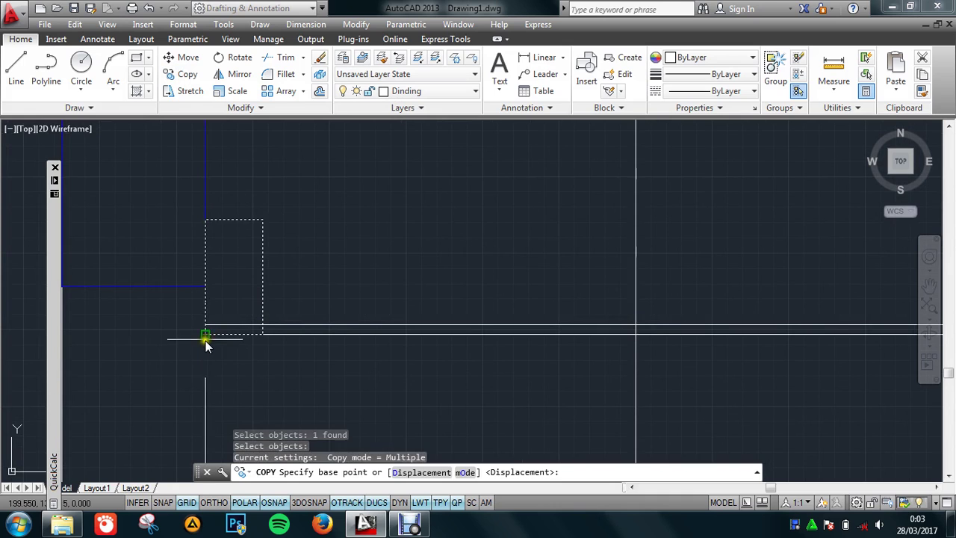
pyautogui.click(210, 334)
# Step: Place the notch copy 0.5 below the left column's top corner using From
pyautogui.scroll(-3, 246, 262)
pyautogui.scroll(-2, 640, 331)
pyautogui.scroll(3, 491, 284)
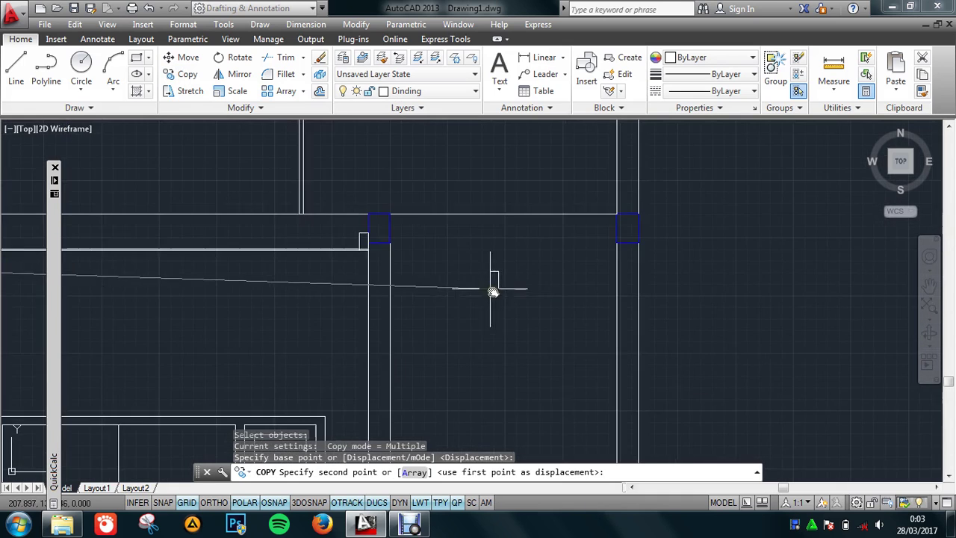
pyautogui.scroll(2, 422, 263)
pyautogui.keyDown('shift'); pyautogui.rightClick(421, 263); pyautogui.keyUp('shift')
pyautogui.click(452, 195)
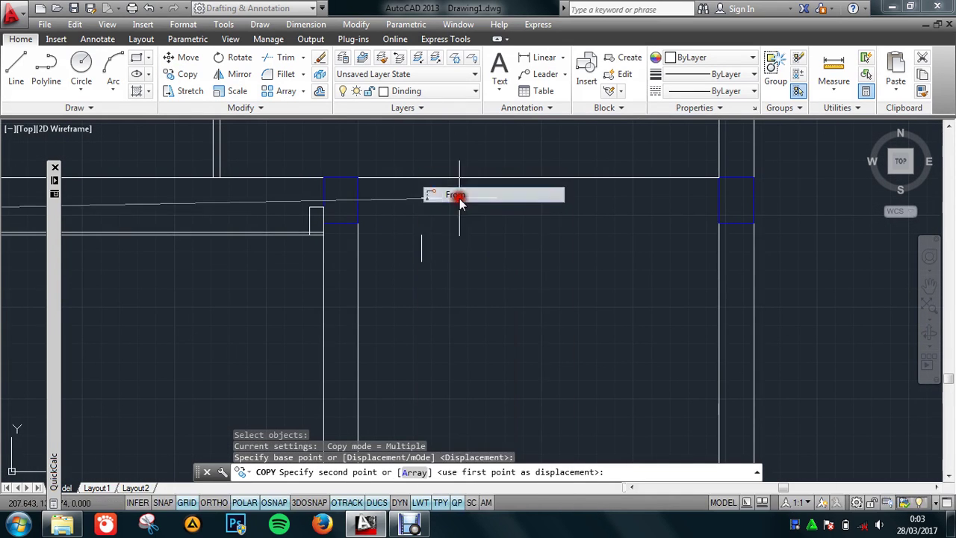
pyautogui.click(359, 224)
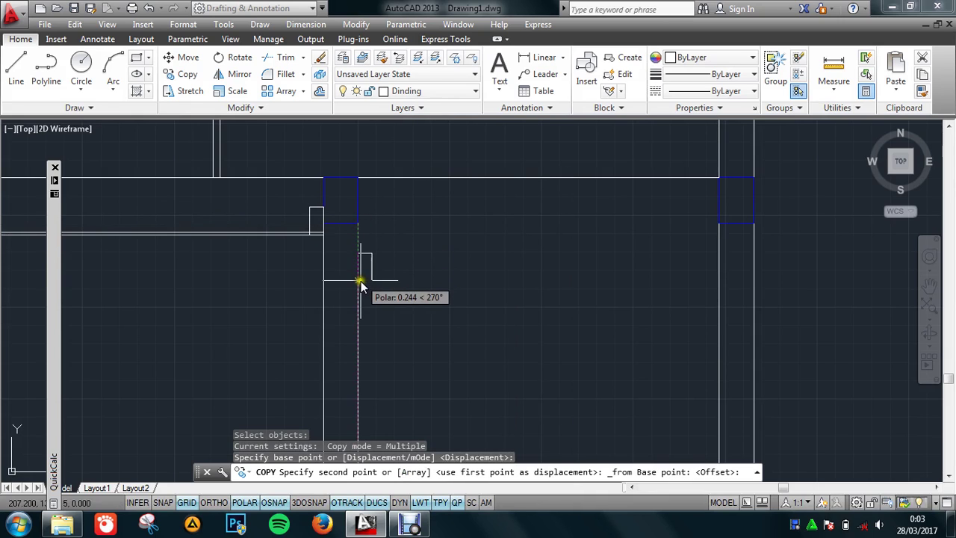
pyautogui.write('0.5')
pyautogui.press('Return')
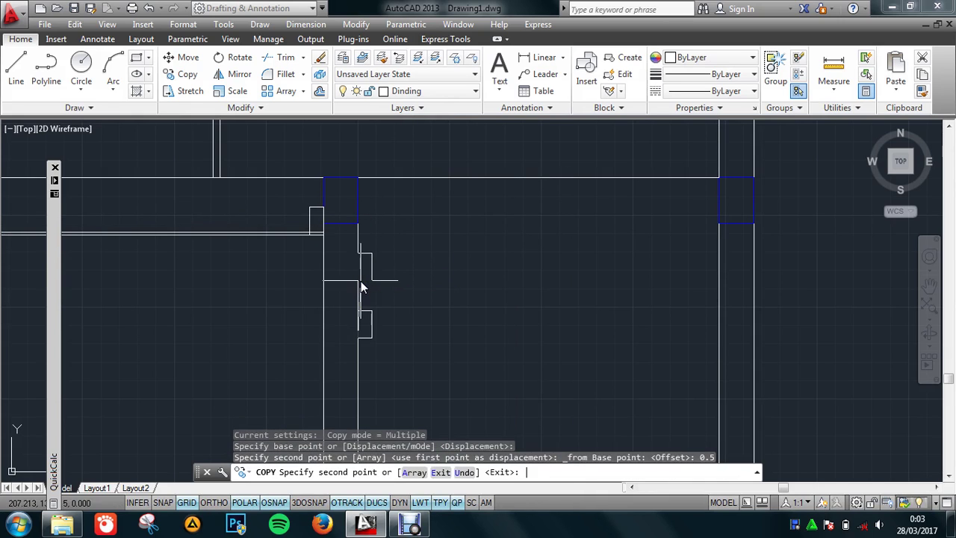
pyautogui.scroll(-2, 446, 286)
pyautogui.scroll(2, 456, 295)
pyautogui.press('Escape')
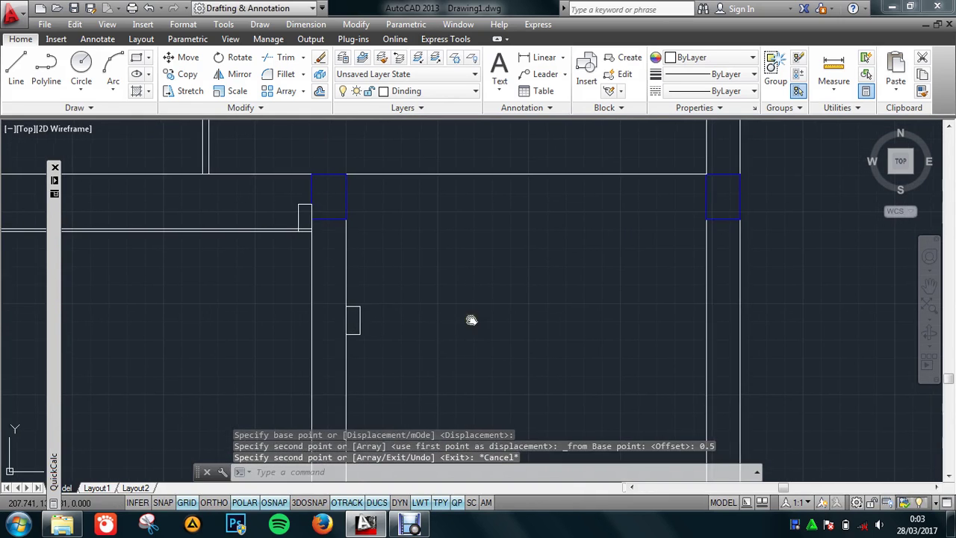
# Step: Draw a horizontal beam line from the copied notch across to the right column
pyautogui.moveTo(468, 320); pyautogui.dragTo(415, 305, button='middle')
pyautogui.write('l')
pyautogui.press('Return')
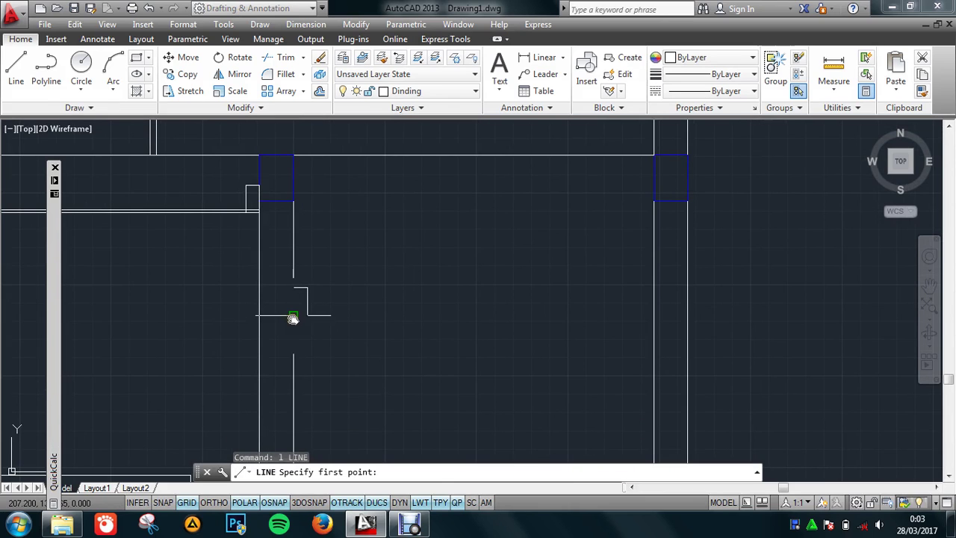
pyautogui.click(293, 315)
pyautogui.click(654, 316)
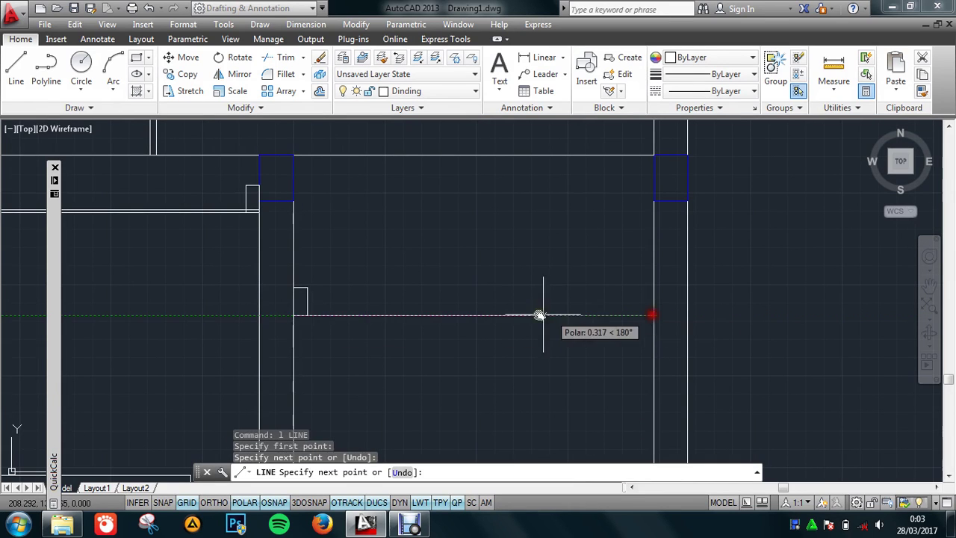
pyautogui.press('Return')
# Step: Mirror the copied notch about the beam's midpoint onto the right column, keeping the original
pyautogui.write('mi')
pyautogui.press('Return')
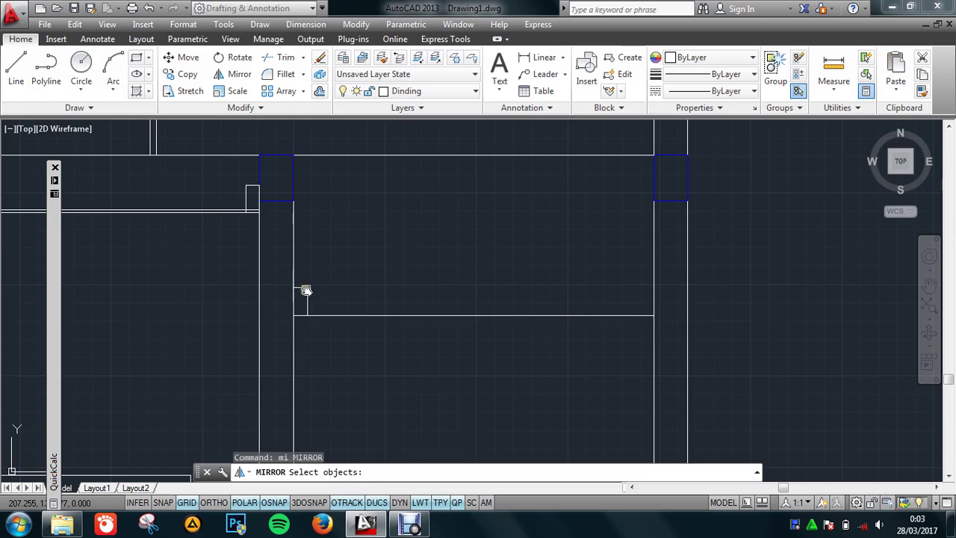
pyautogui.click(306, 290)
pyautogui.press('Return')
pyautogui.click(473, 315)
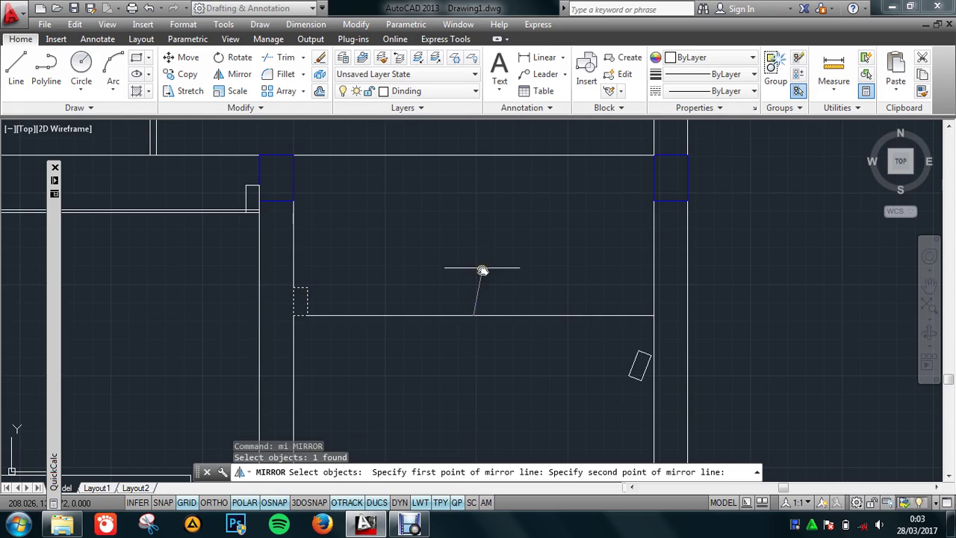
pyautogui.click(476, 257)
pyautogui.press('Return')
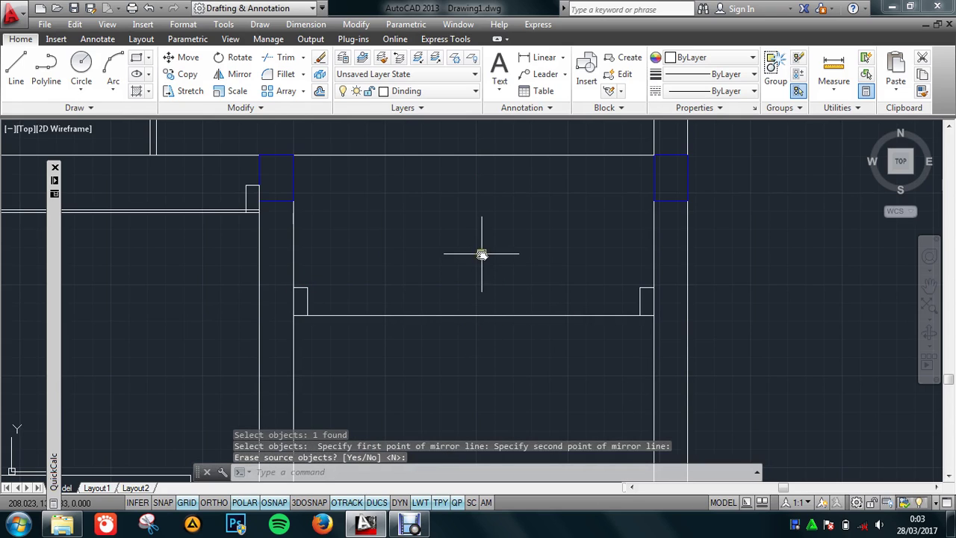
# Step: Offset the new lower beam line by 0.01
pyautogui.write('o')
pyautogui.press('Return')
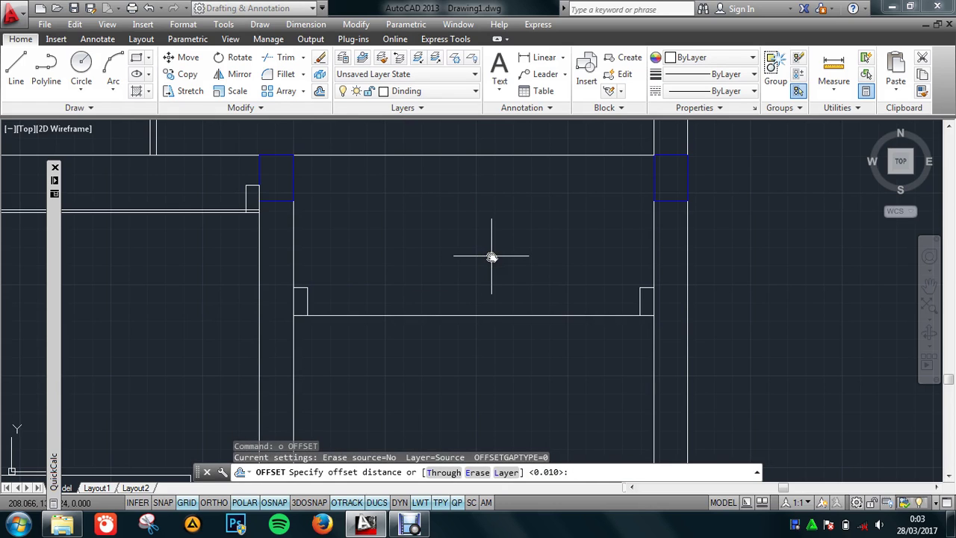
pyautogui.press('Return')
pyautogui.click(491, 316)
# Step: Place the pending offset copy, cancel the offset, and recentre the view on the left elevation
pyautogui.click(495, 305)
pyautogui.scroll(-5, 523, 228)
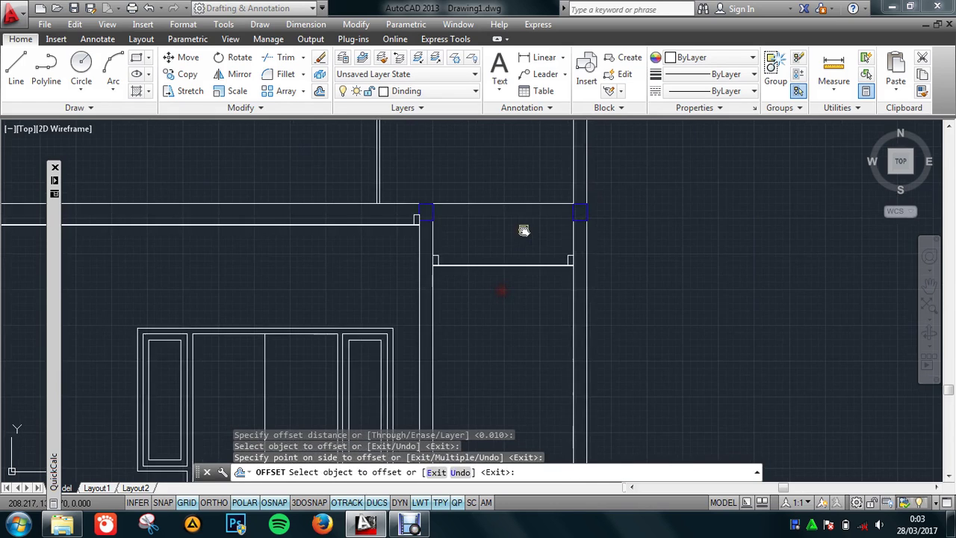
pyautogui.scroll(2, 442, 265)
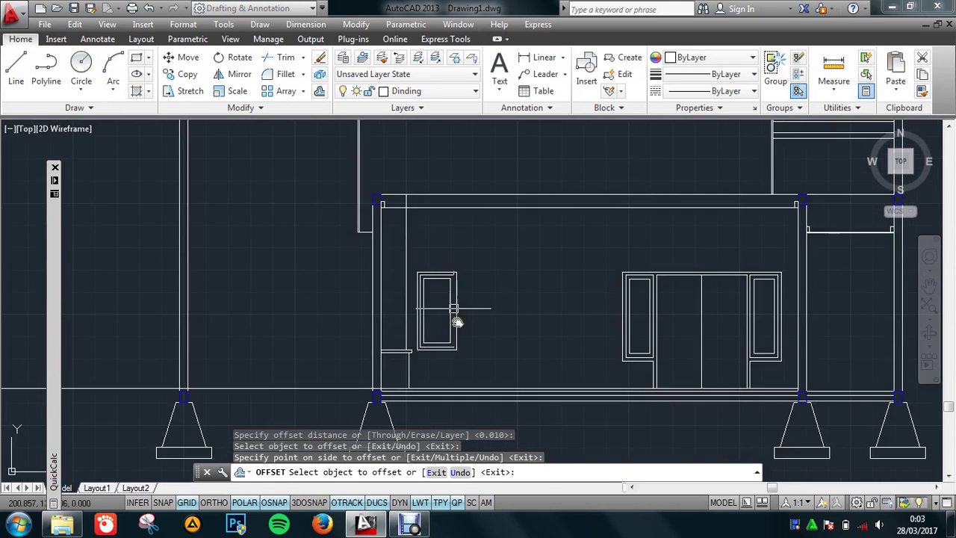
pyautogui.press('Escape')
pyautogui.scroll(-6, 453, 321)
pyautogui.scroll(2, 506, 305)
pyautogui.scroll(2, 463, 239)
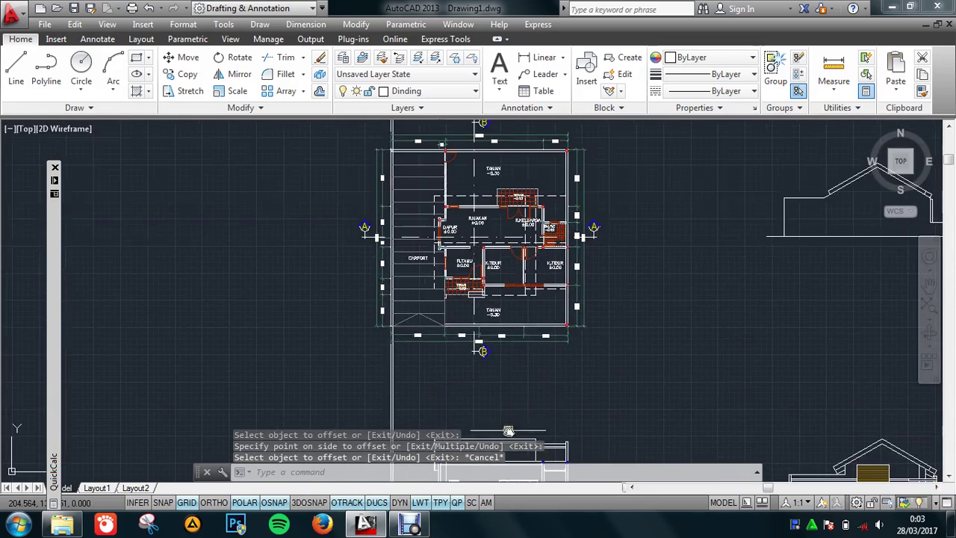
pyautogui.scroll(1, 429, 195)
pyautogui.moveTo(428, 196); pyautogui.dragTo(424, 192, button='middle')
pyautogui.scroll(1, 411, 192)
pyautogui.scroll(-3, 411, 192)
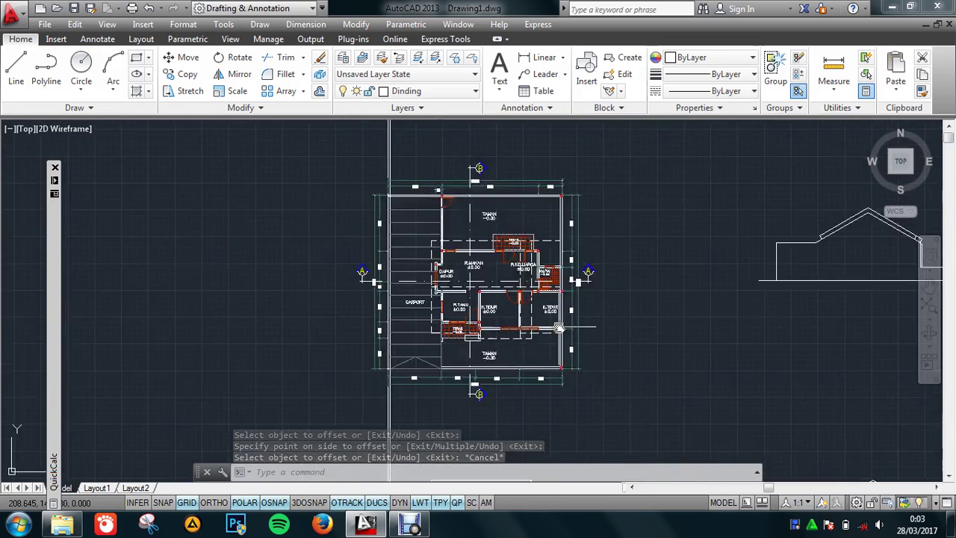
pyautogui.moveTo(635, 366); pyautogui.dragTo(424, 205, button='middle')
pyautogui.scroll(2, 390, 369)
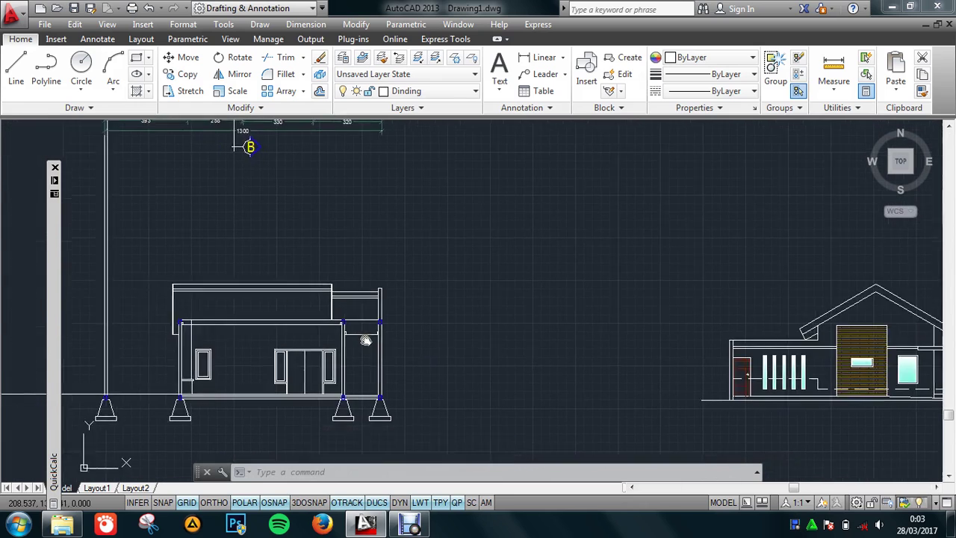
pyautogui.moveTo(367, 337)
pyautogui.mouseDown(button='middle')
pyautogui.moveTo(472, 327)
pyautogui.moveTo(288, 346)
pyautogui.moveTo(504, 337)
pyautogui.mouseUp(button='middle')
pyautogui.scroll(2, 504, 337)
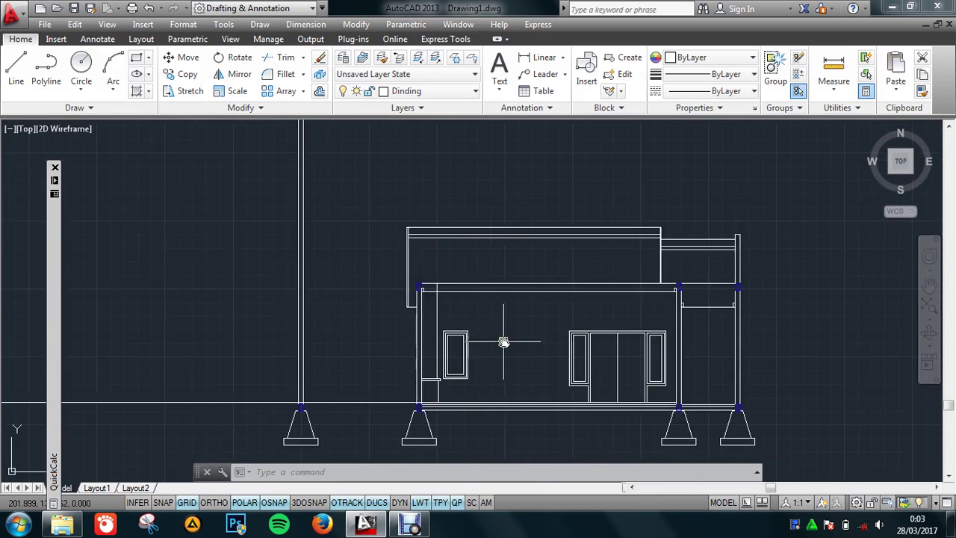
pyautogui.scroll(1, 361, 387)
# Step: Offset the base line 2 units upward
pyautogui.write('o')
pyautogui.press('Return')
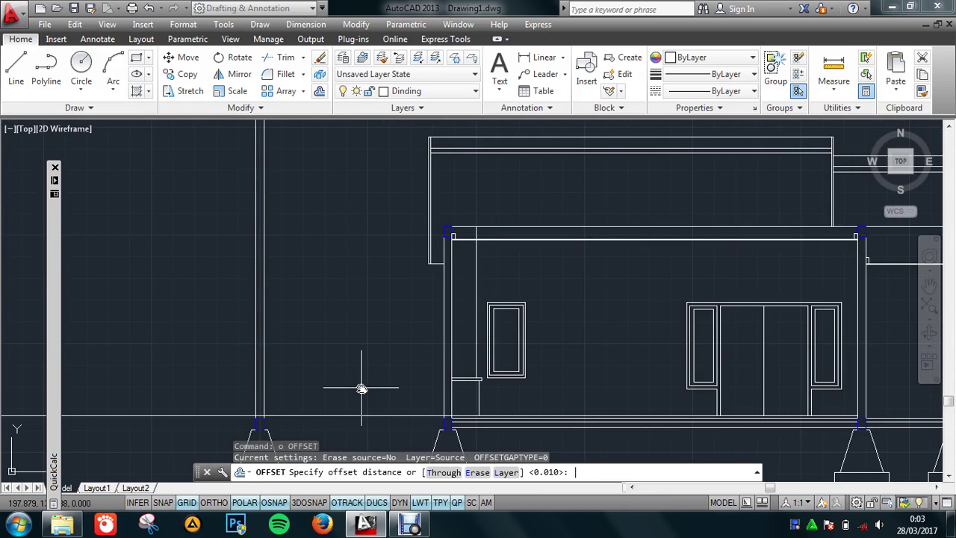
pyautogui.press('Return')
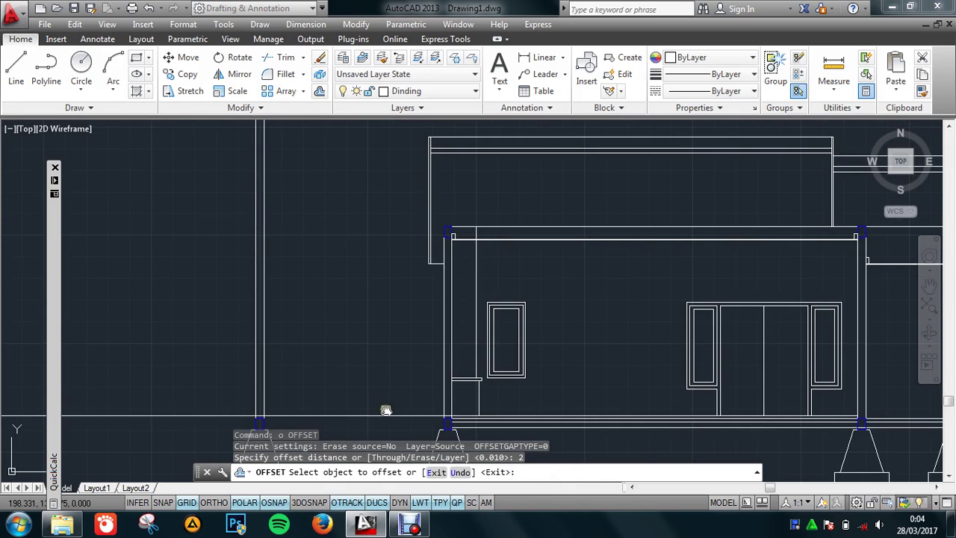
pyautogui.click(384, 416)
pyautogui.click(385, 392)
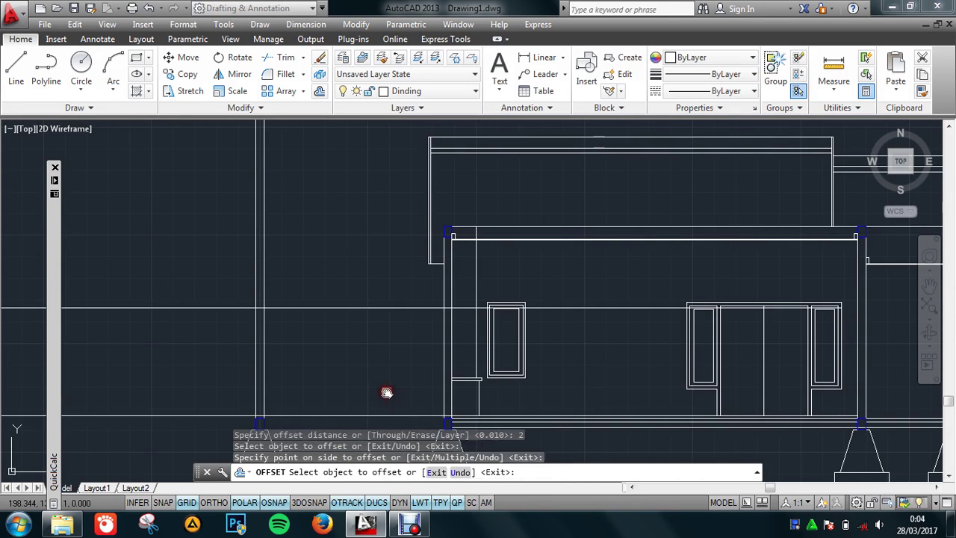
pyautogui.press('Escape')
# Step: Trim the left column off above the new horizontal line
pyautogui.moveTo(372, 337); pyautogui.dragTo(397, 301, button='middle')
pyautogui.write('tr')
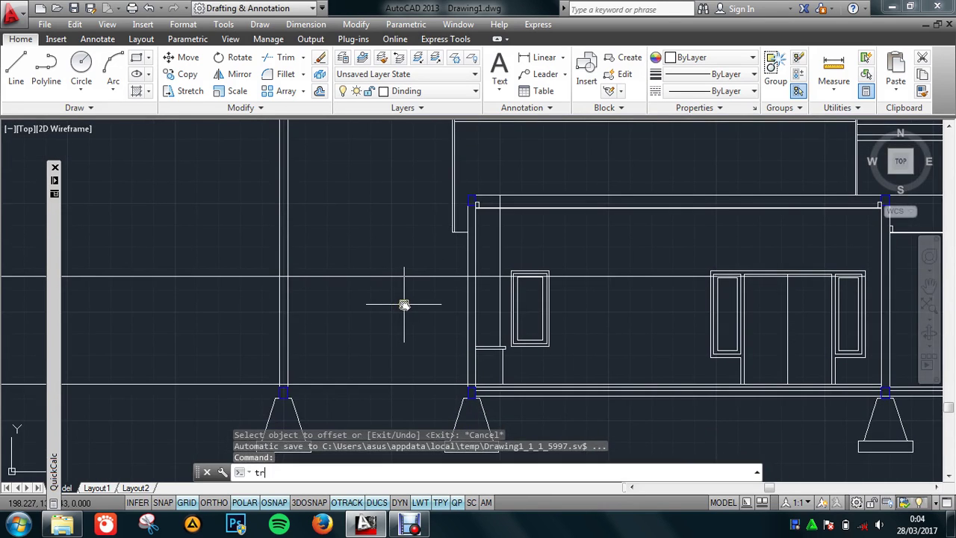
pyautogui.press('Return')
pyautogui.click(408, 277)
pyautogui.press('Return')
pyautogui.click(309, 190)
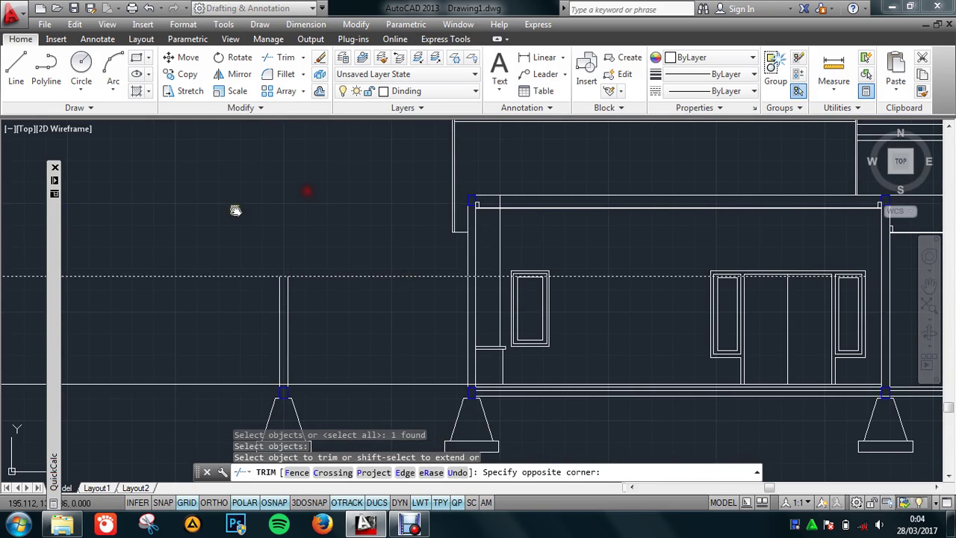
pyautogui.click(239, 213)
pyautogui.press('Return')
# Step: Trim the new line back so it stops at the building's walls
pyautogui.press('Return')
pyautogui.click(469, 263)
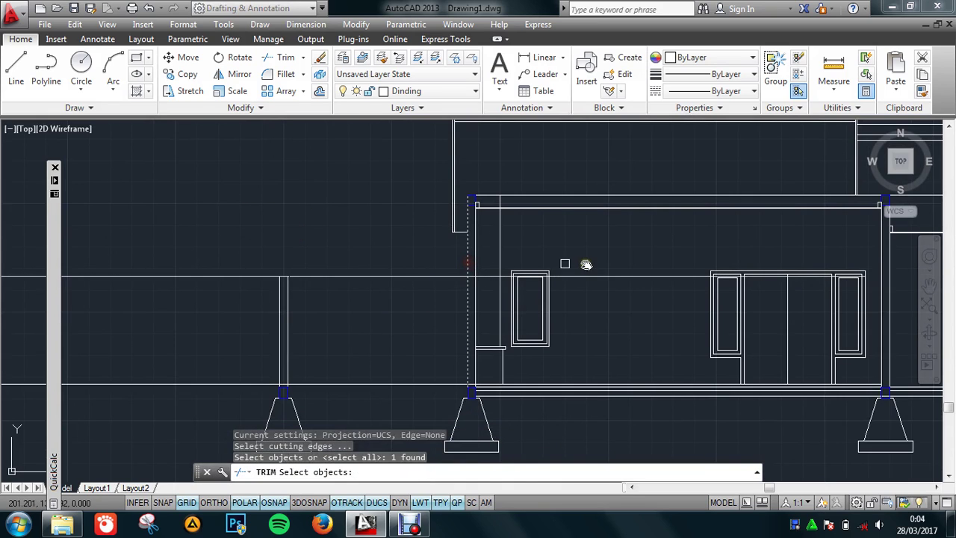
# Step: Trim away the horizontal lines running past the left column
pyautogui.press('Return')
pyautogui.click(586, 265)
pyautogui.click(584, 321)
pyautogui.press('Escape')
pyautogui.moveTo(307, 371); pyautogui.dragTo(406, 332, button='middle')
pyautogui.press('Return')
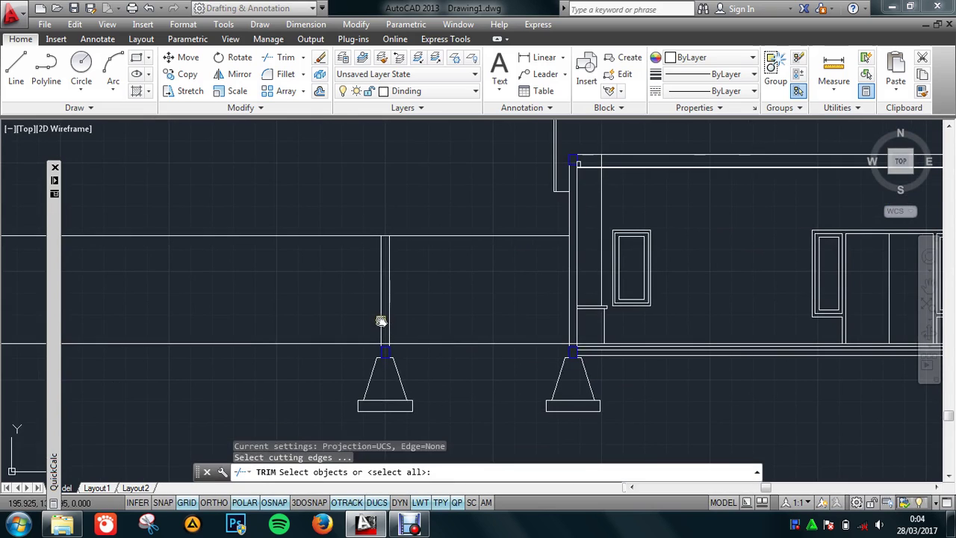
pyautogui.click(384, 319)
pyautogui.press('Return')
pyautogui.click(278, 215)
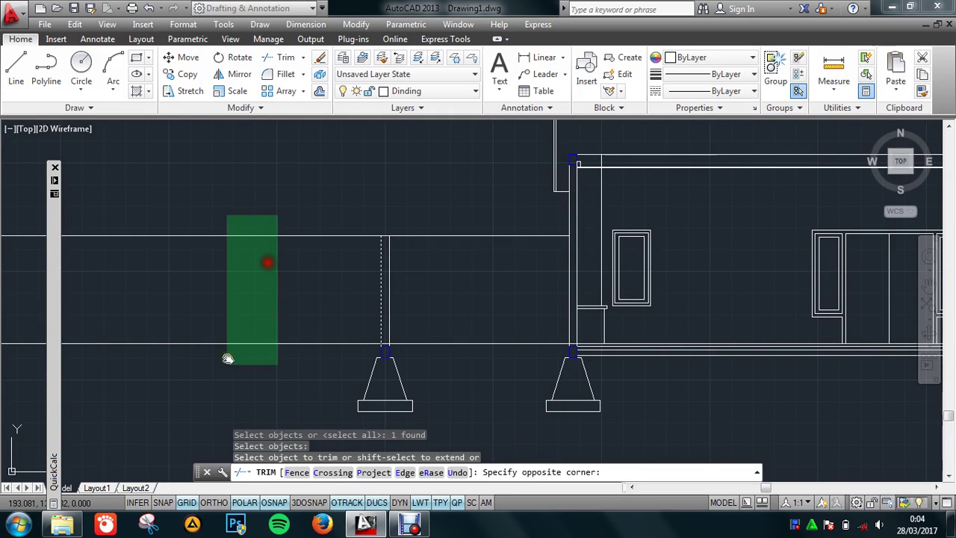
pyautogui.click(225, 359)
pyautogui.press('Escape')
# Step: Start another trim around the left footings, then cancel it
pyautogui.moveTo(476, 359); pyautogui.dragTo(375, 359, button='middle')
pyautogui.scroll(2, 375, 363)
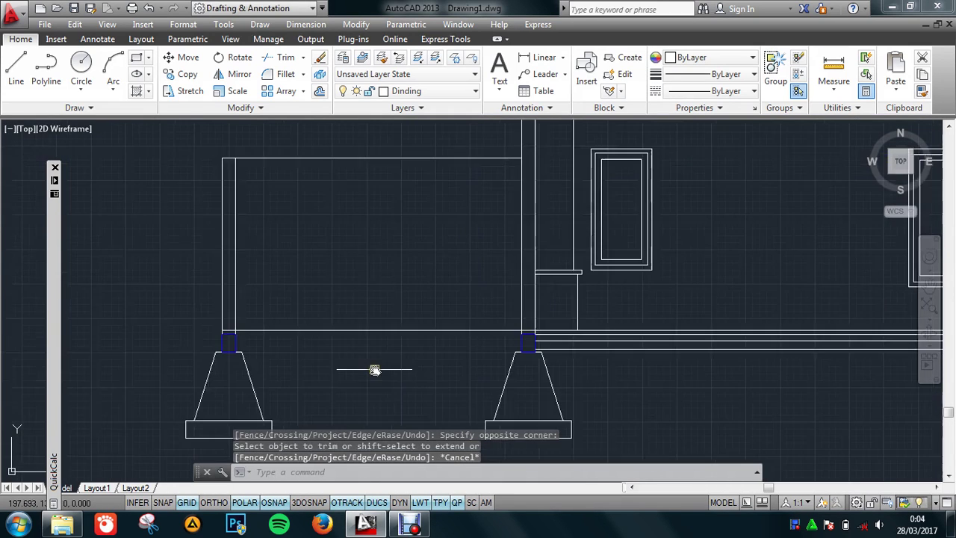
pyautogui.write('tr')
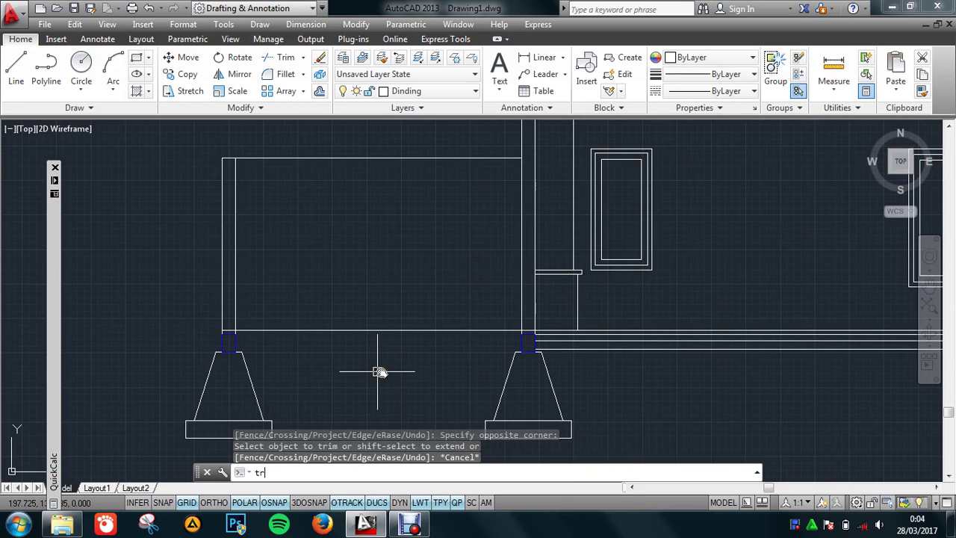
pyautogui.press('Return')
pyautogui.scroll(3, 508, 332)
pyautogui.press('Return')
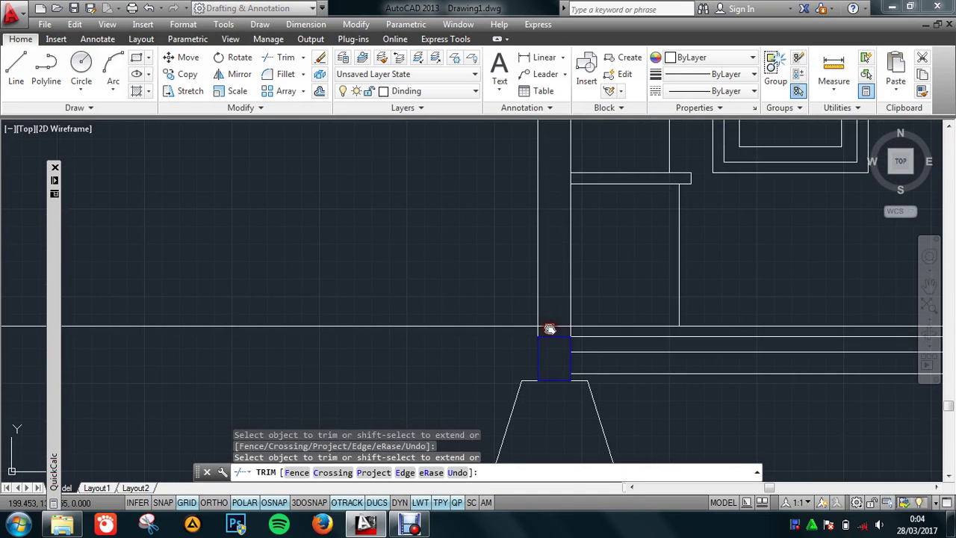
pyautogui.scroll(-2, 545, 324)
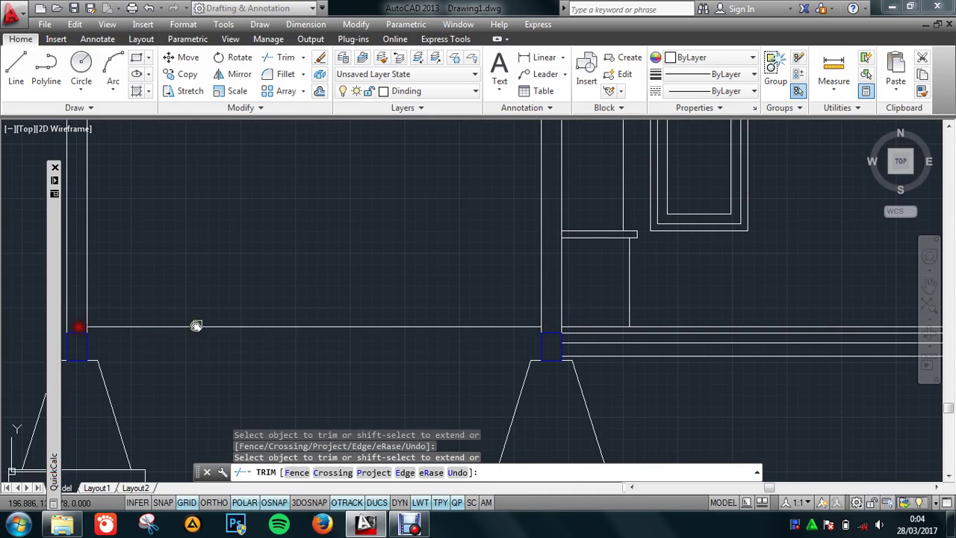
pyautogui.scroll(-2, 196, 326)
pyautogui.press('Escape')
# Step: Offset the horizontal line between the footings 0.3 downward
pyautogui.write('o')
pyautogui.press('Return')
pyautogui.write('0')
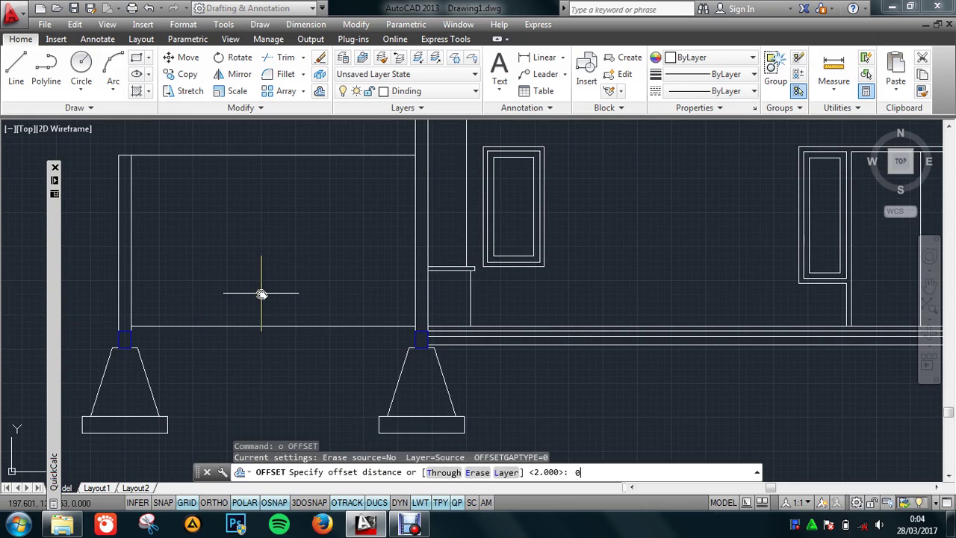
pyautogui.press('Return')
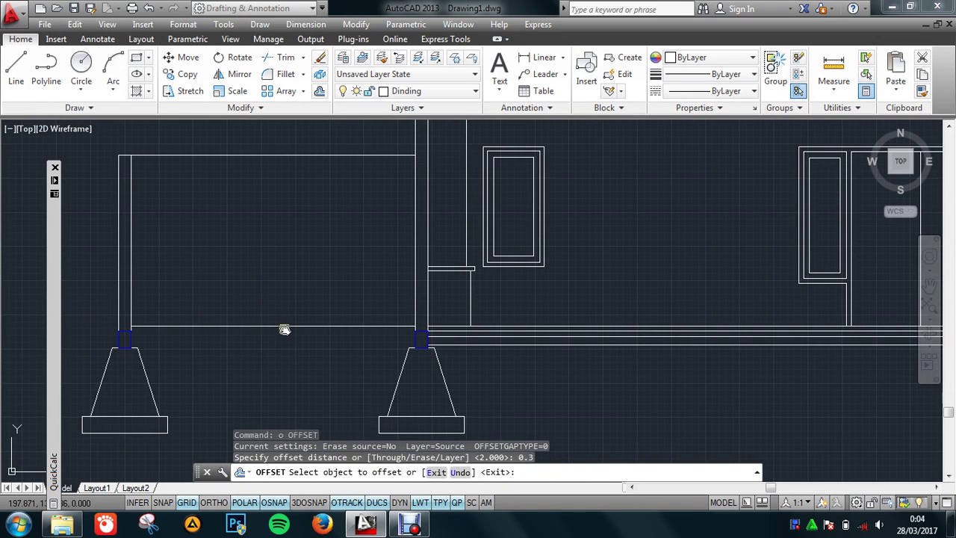
pyautogui.click(284, 326)
pyautogui.click(284, 359)
pyautogui.press('Escape')
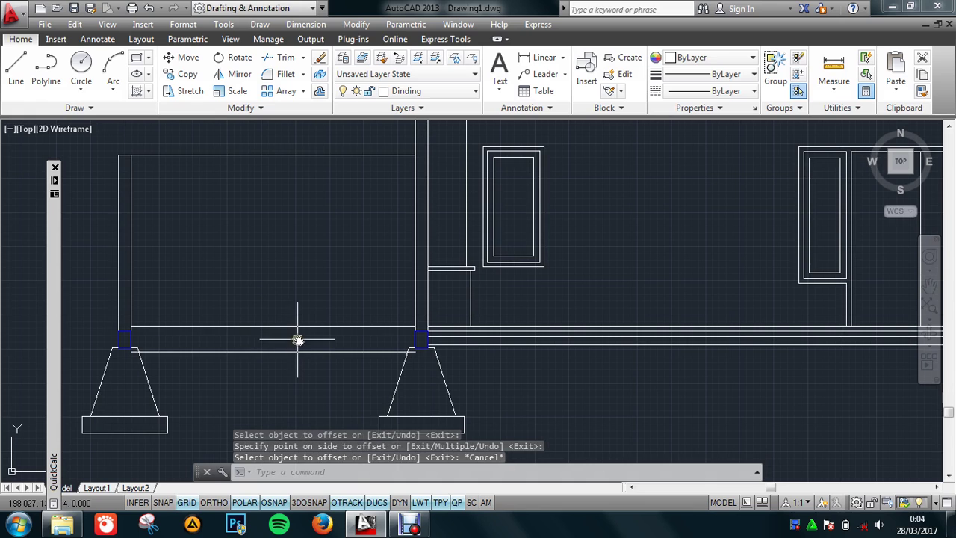
# Step: Offset the new line a further 0.2 down and erase the original upper line
pyautogui.scroll(2, 300, 334)
pyautogui.moveTo(303, 333); pyautogui.dragTo(374, 337, button='middle')
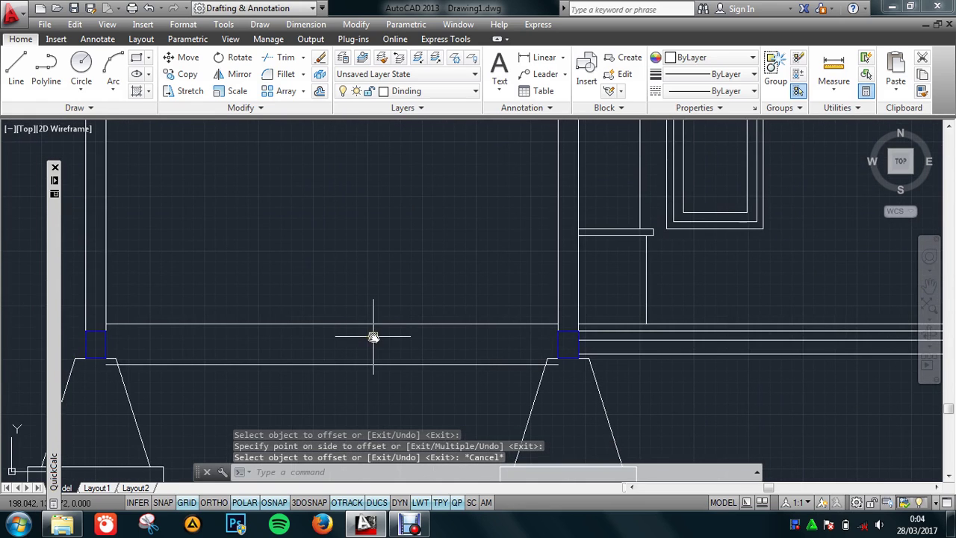
pyautogui.write('o')
pyautogui.press('Return')
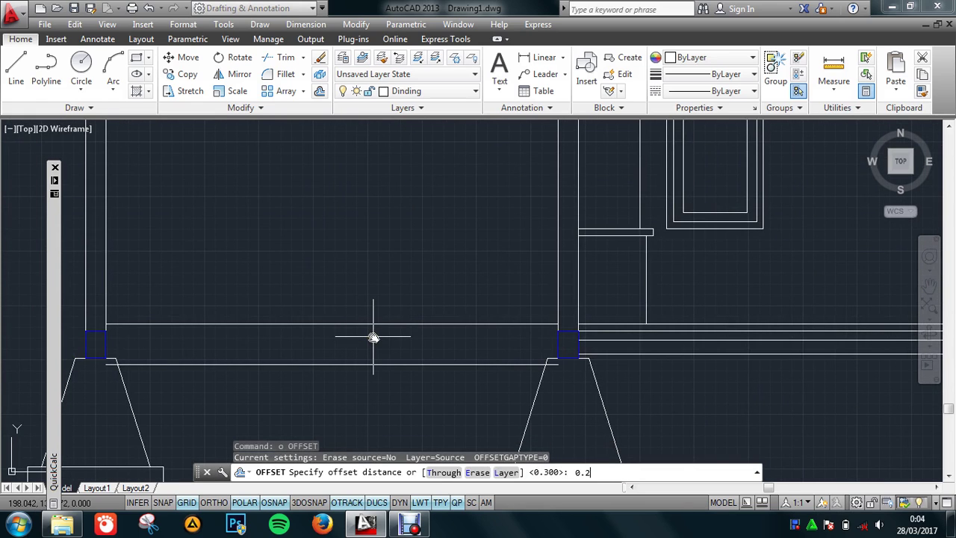
pyautogui.press('Return')
pyautogui.click(375, 325)
pyautogui.click(375, 390)
pyautogui.press('Escape')
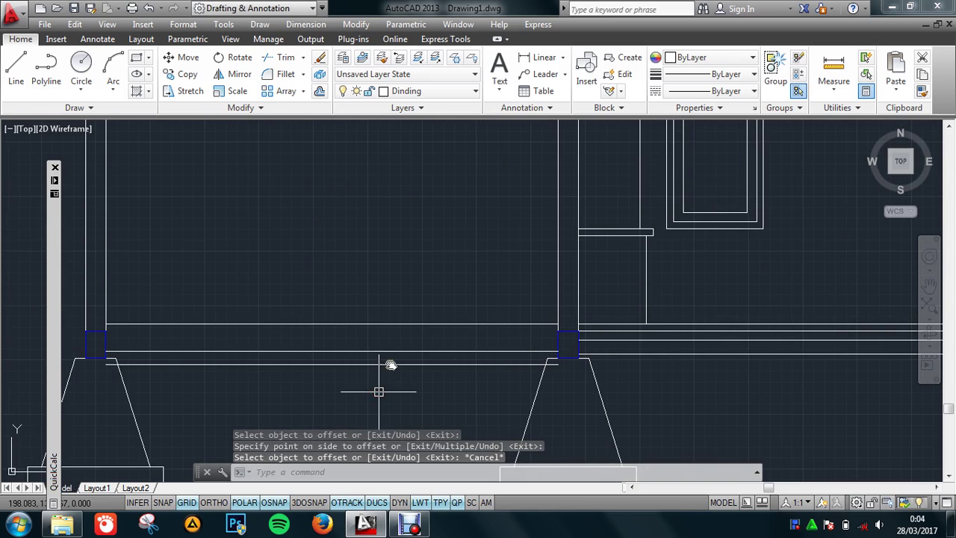
pyautogui.write('e')
pyautogui.press('Return')
pyautogui.click(404, 326)
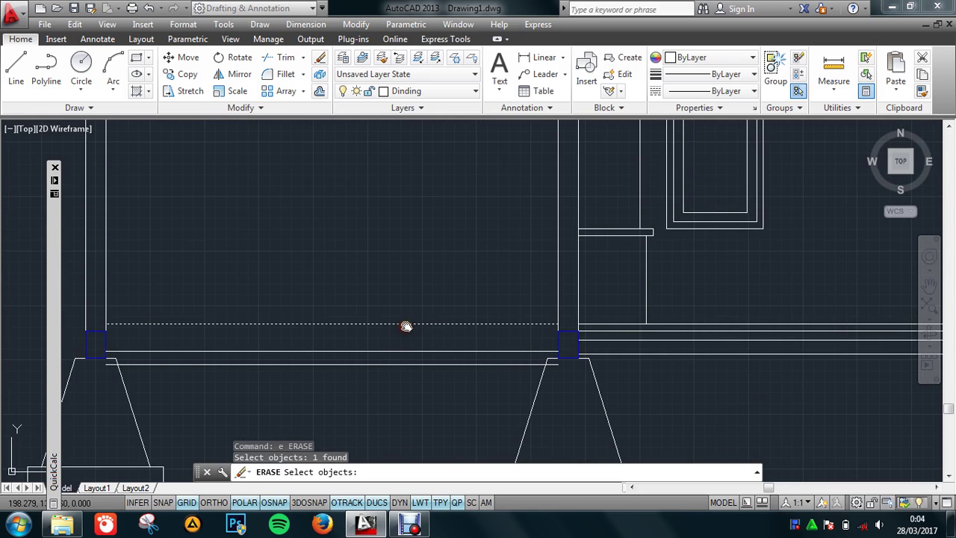
pyautogui.press('Return')
# Step: Start a trim, then cancel it and reposition the view on the building
pyautogui.write('tr')
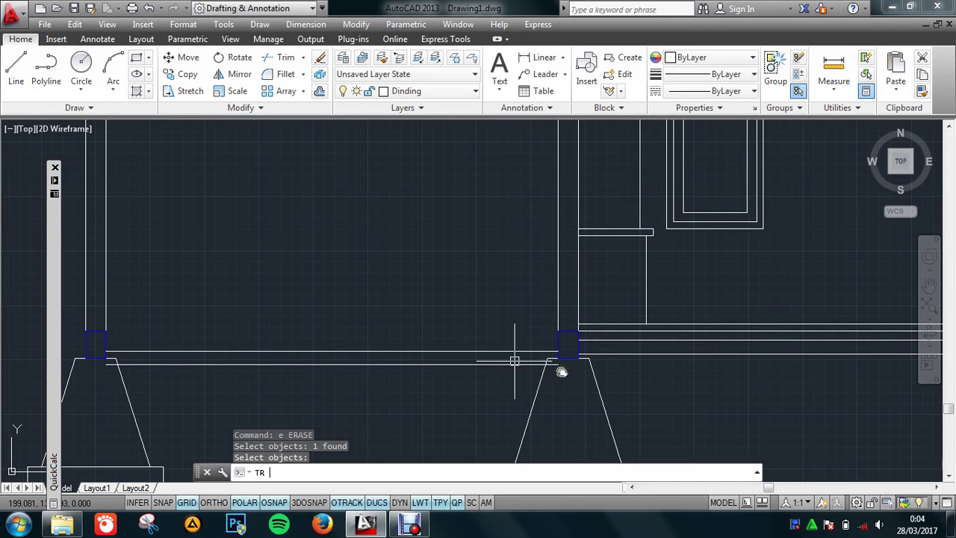
pyautogui.press('Return')
pyautogui.press('Return')
pyautogui.moveTo(556, 367); pyautogui.dragTo(604, 373, button='middle')
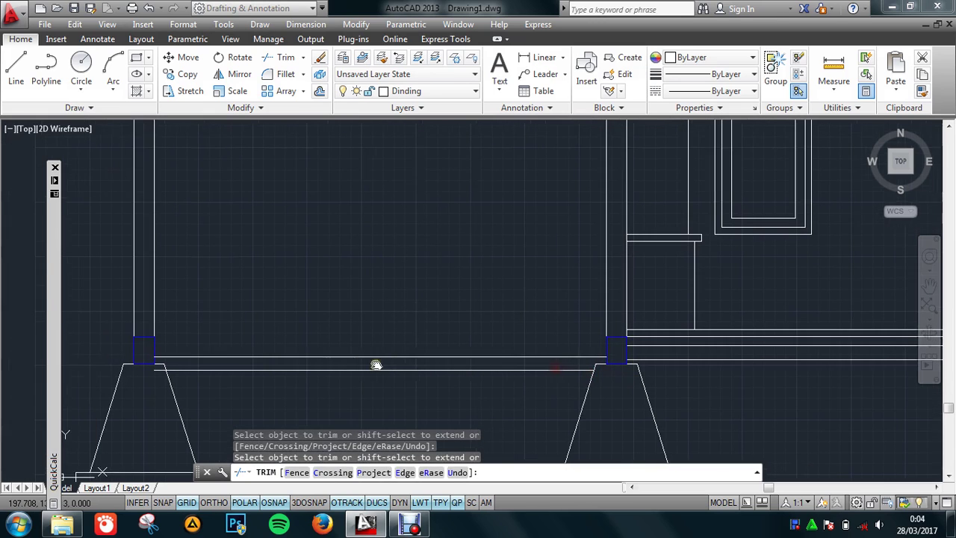
pyautogui.scroll(-4, 278, 393)
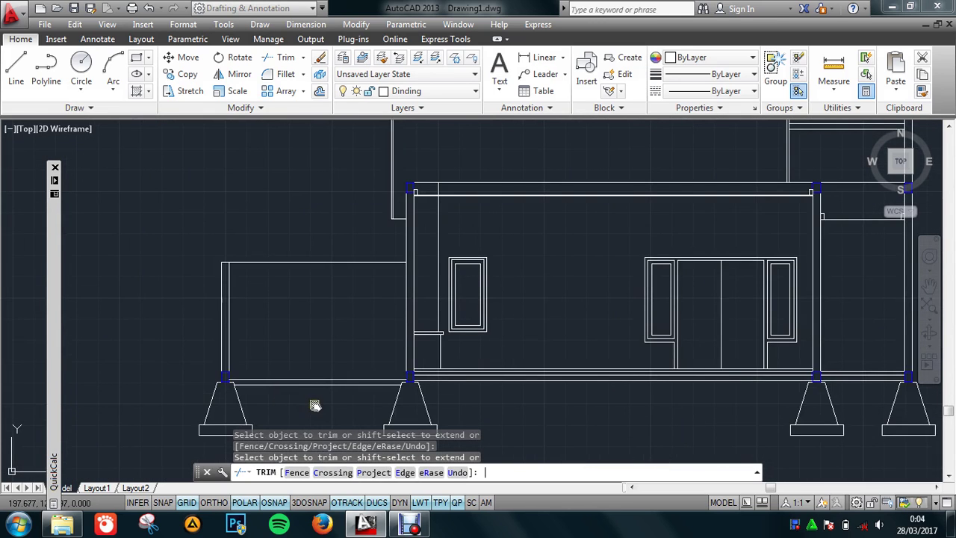
pyautogui.scroll(-1, 311, 389)
pyautogui.press('Escape')
pyautogui.scroll(1, 331, 401)
pyautogui.moveTo(331, 401)
pyautogui.mouseDown(button='middle')
pyautogui.moveTo(348, 359)
pyautogui.moveTo(319, 364)
pyautogui.mouseUp(button='middle')
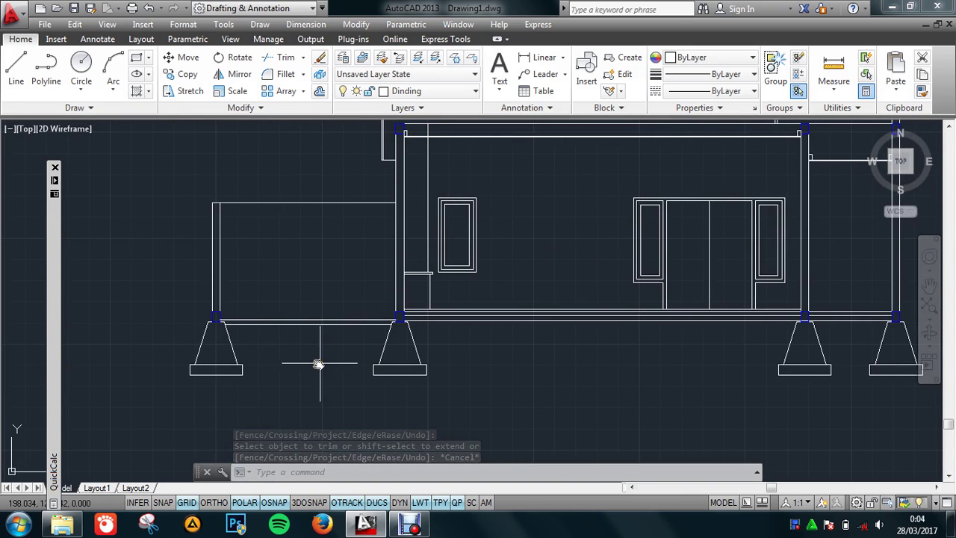
pyautogui.moveTo(310, 369); pyautogui.dragTo(316, 369, button='middle')
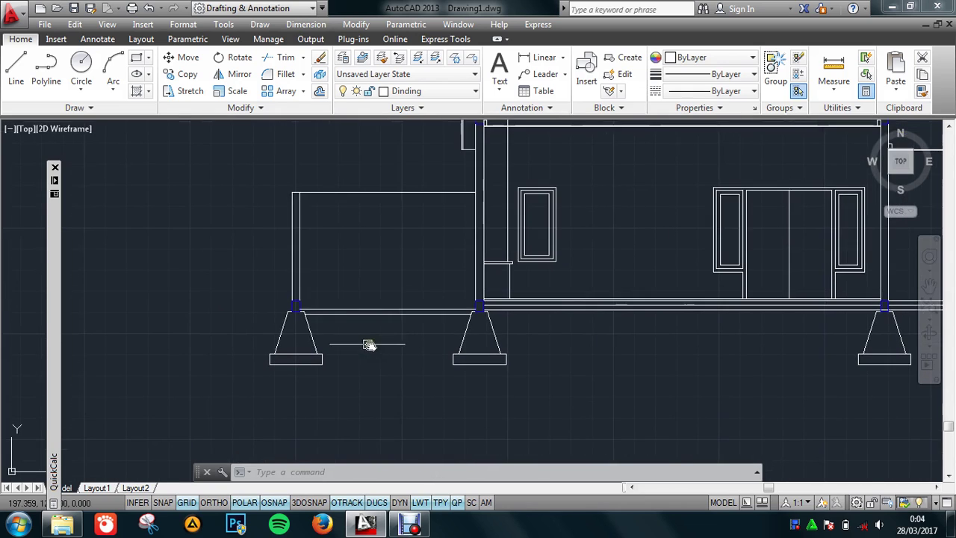
pyautogui.scroll(2, 367, 341)
# Step: Draw two short lines at the left footing corner, one horizontal and one vertical
pyautogui.press('l')
pyautogui.press('Return')
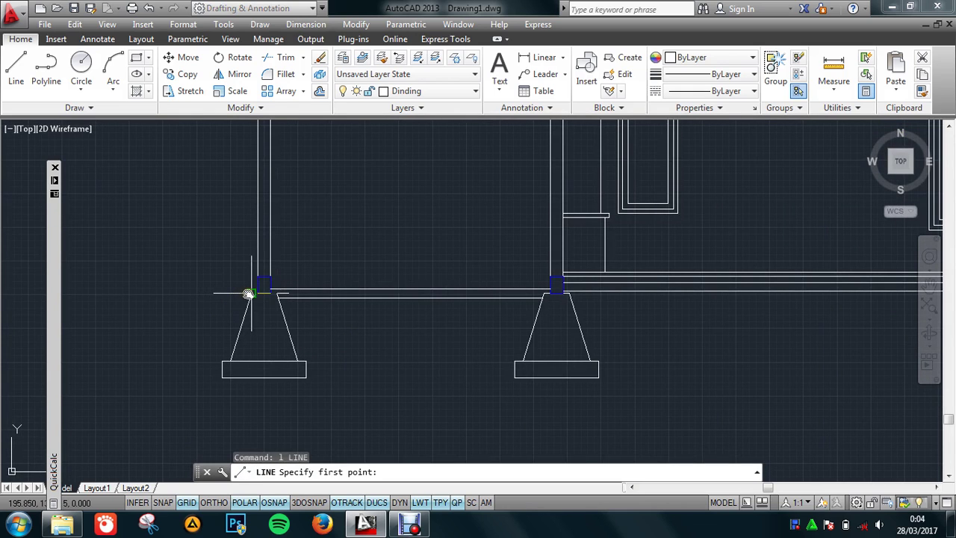
pyautogui.click(250, 293)
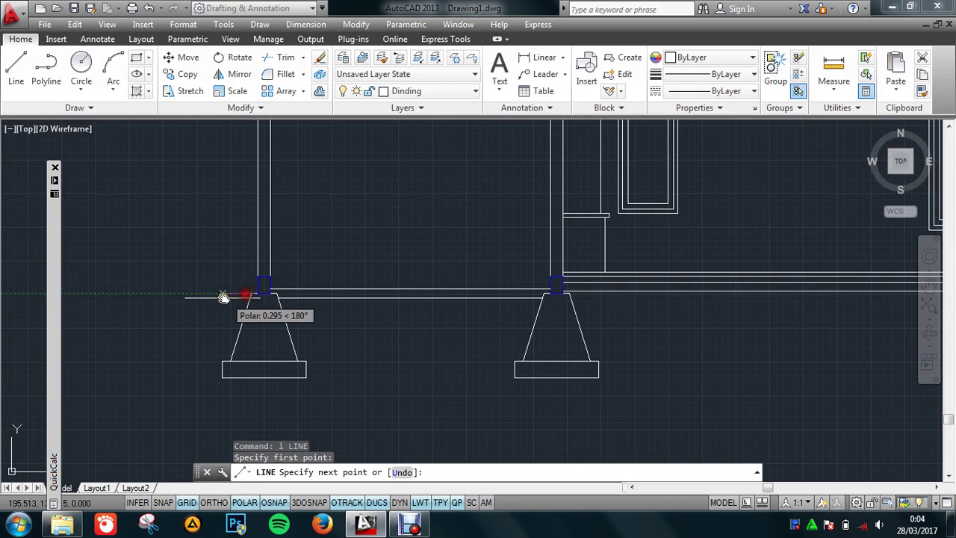
pyautogui.click(171, 297)
pyautogui.press('Escape')
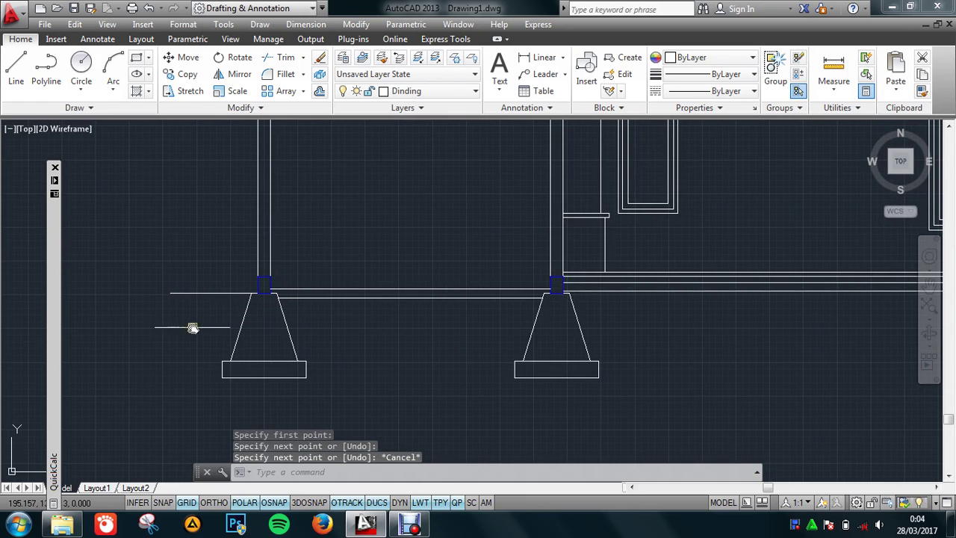
pyautogui.press('Return')
pyautogui.click(222, 361)
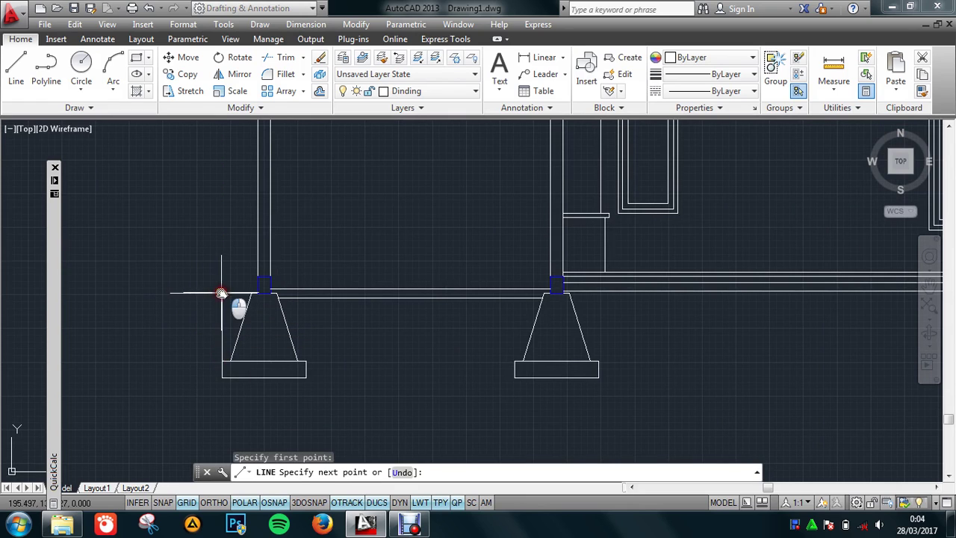
pyautogui.click(222, 292)
pyautogui.press('Return')
pyautogui.scroll(-3, 222, 293)
pyautogui.scroll(3, 297, 350)
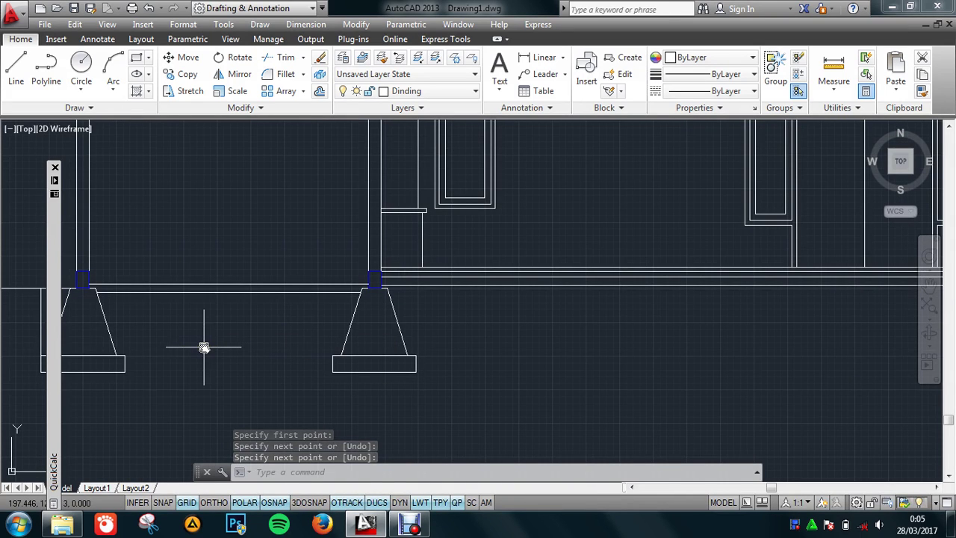
# Step: Offset a line 0.3 below and stretch its ends with grips to span the footings
pyautogui.write('o')
pyautogui.press('Return')
pyautogui.write('0.')
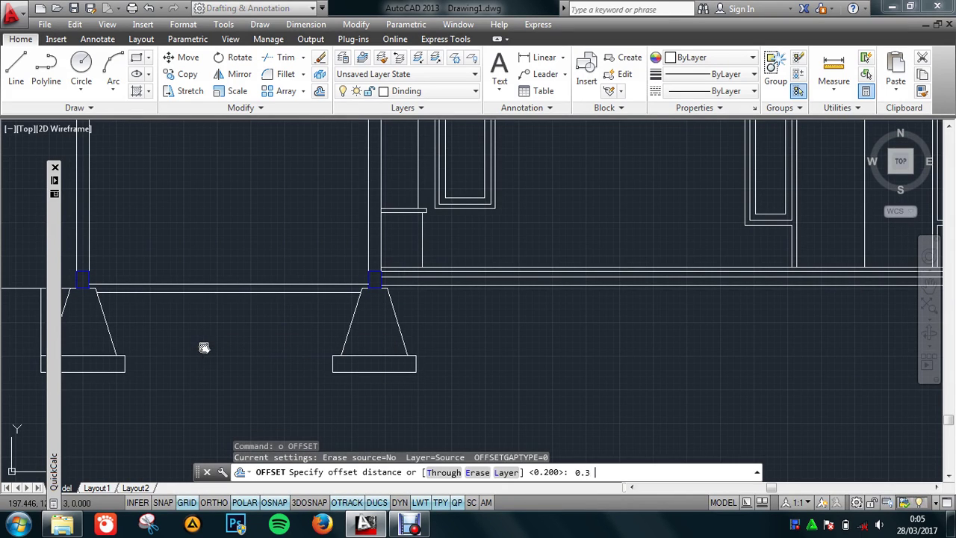
pyautogui.press('Return')
pyautogui.click(432, 286)
pyautogui.click(438, 329)
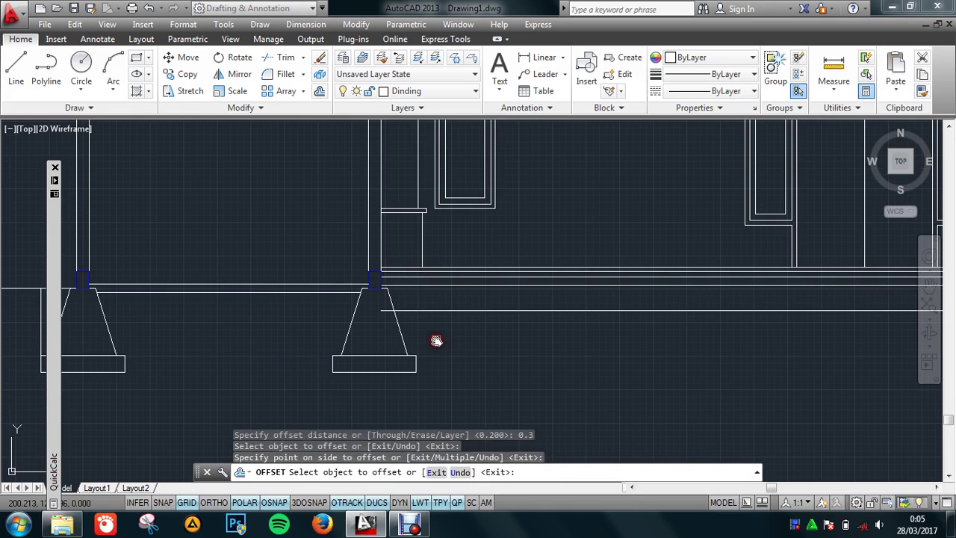
pyautogui.press('Escape')
pyautogui.click(381, 310)
pyautogui.click(381, 311)
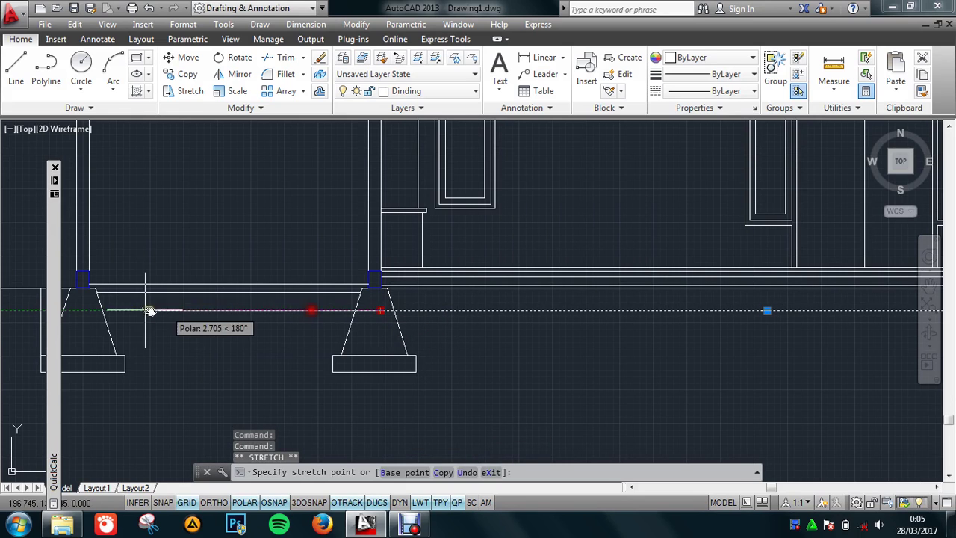
pyautogui.scroll(-2, 177, 344)
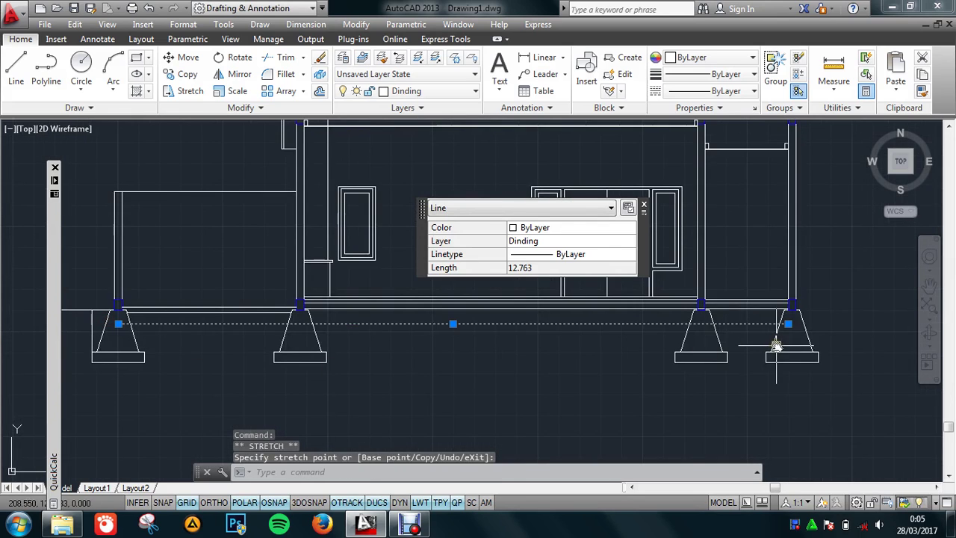
pyautogui.click(789, 325)
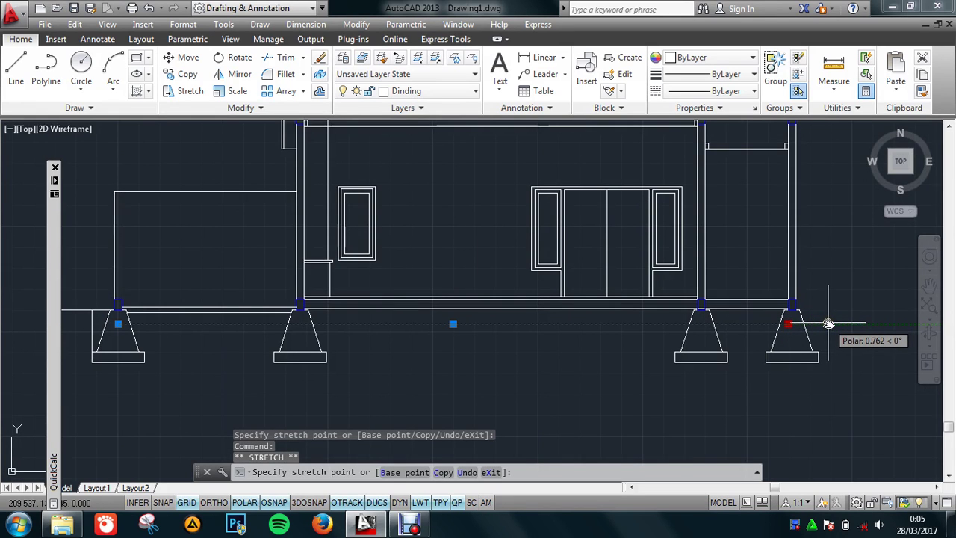
pyautogui.press('Escape')
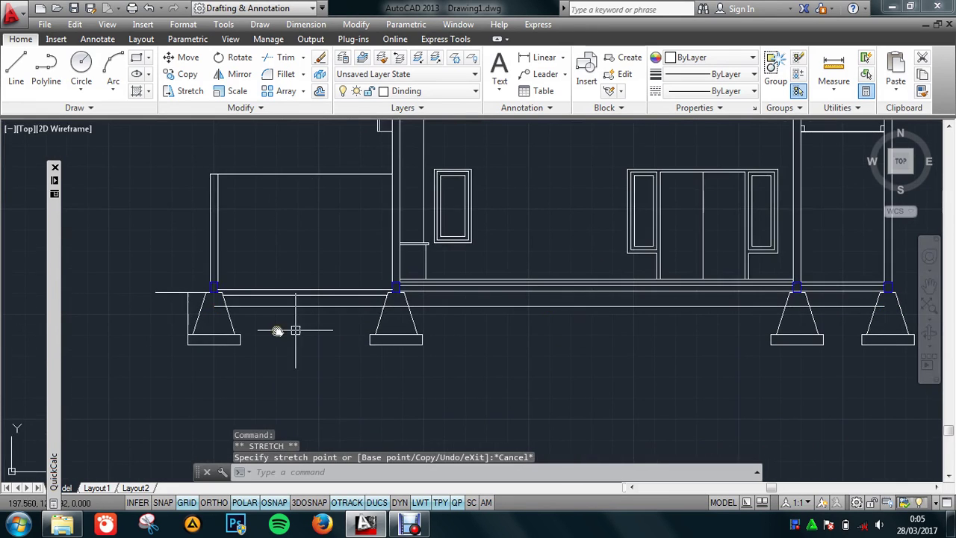
pyautogui.scroll(3, 208, 333)
pyautogui.scroll(2, 229, 334)
# Step: Draw vertical lines from two footing base corners up to the offset horizontal line
pyautogui.write('l')
pyautogui.press('Return')
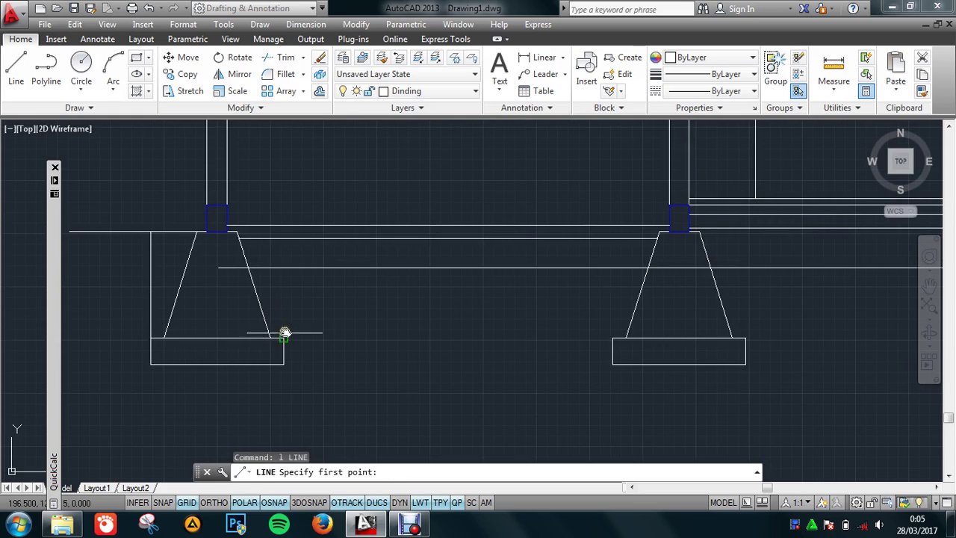
pyautogui.click(284, 336)
pyautogui.click(284, 267)
pyautogui.press('Return')
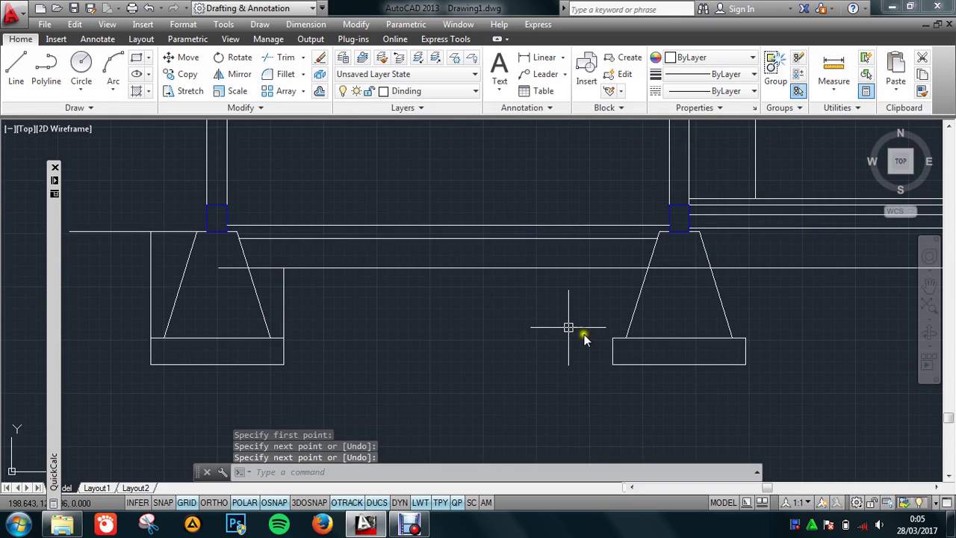
pyautogui.press('Return')
pyautogui.click(613, 338)
pyautogui.click(615, 268)
pyautogui.press('Return')
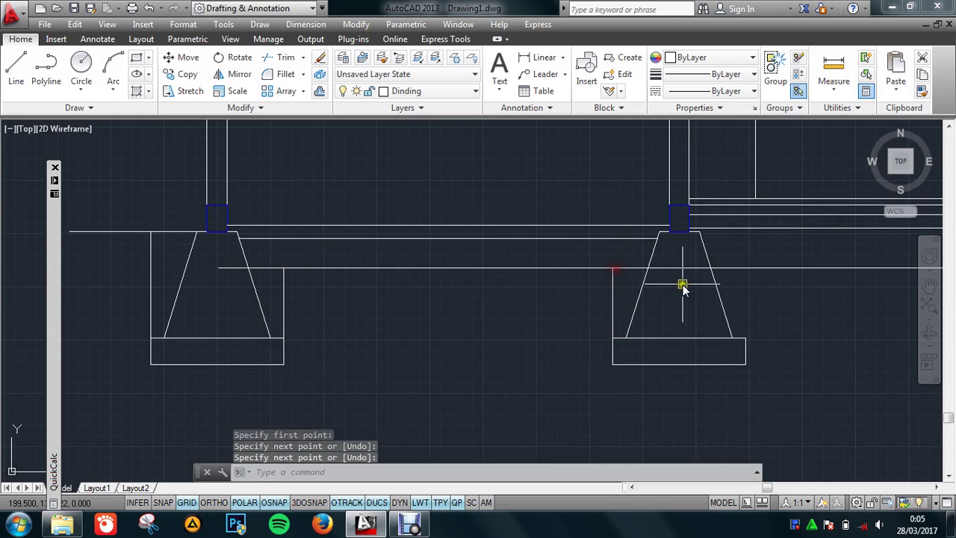
# Step: Draw a vertical line from the next footing's base corner up to the horizontal line
pyautogui.moveTo(723, 302); pyautogui.dragTo(444, 336, button='middle')
pyautogui.press('Return')
pyautogui.click(466, 371)
pyautogui.click(466, 302)
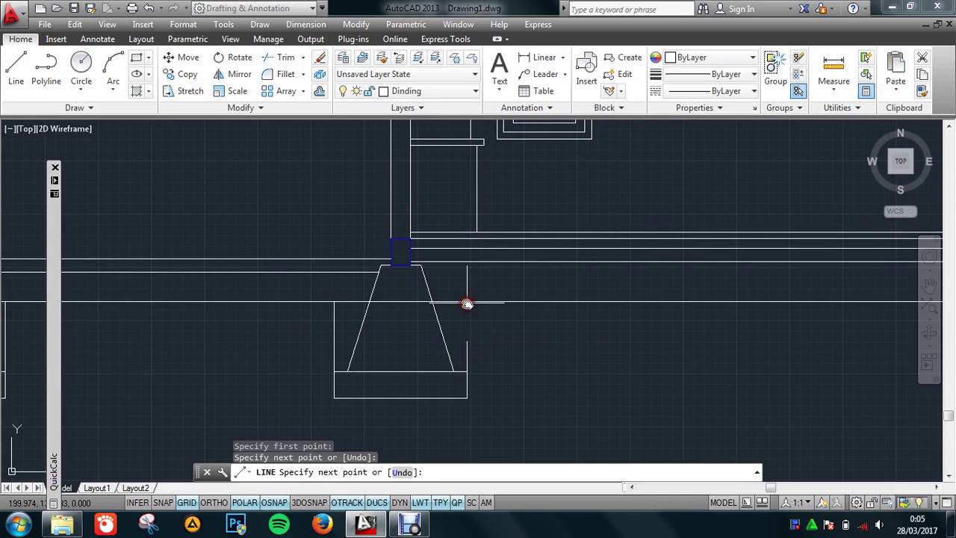
pyautogui.press('Return')
pyautogui.scroll(-5, 305, 357)
pyautogui.scroll(4, 305, 357)
pyautogui.scroll(2, 565, 352)
# Step: Draw three more vertical lines from footing base corners up to the horizontal line
pyautogui.press('Return')
pyautogui.click(550, 374)
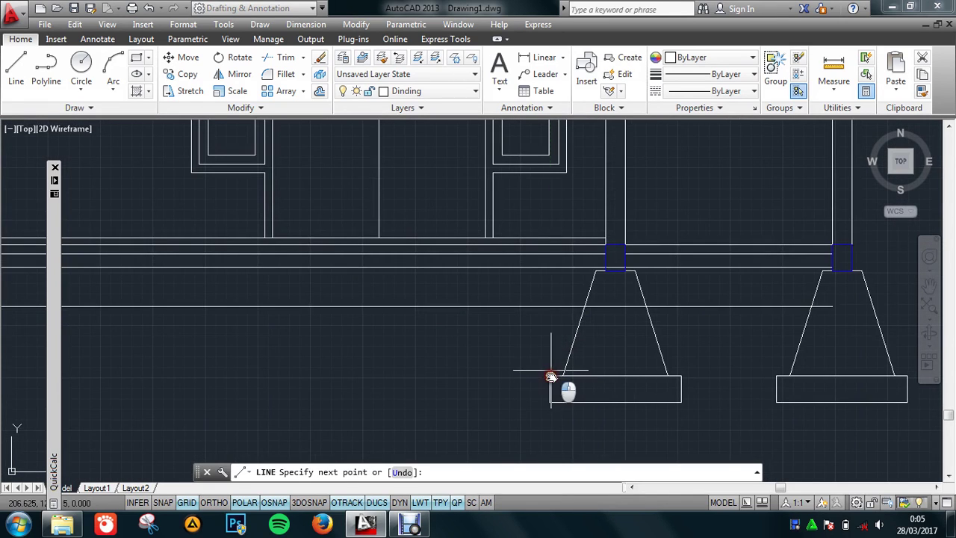
pyautogui.click(551, 306)
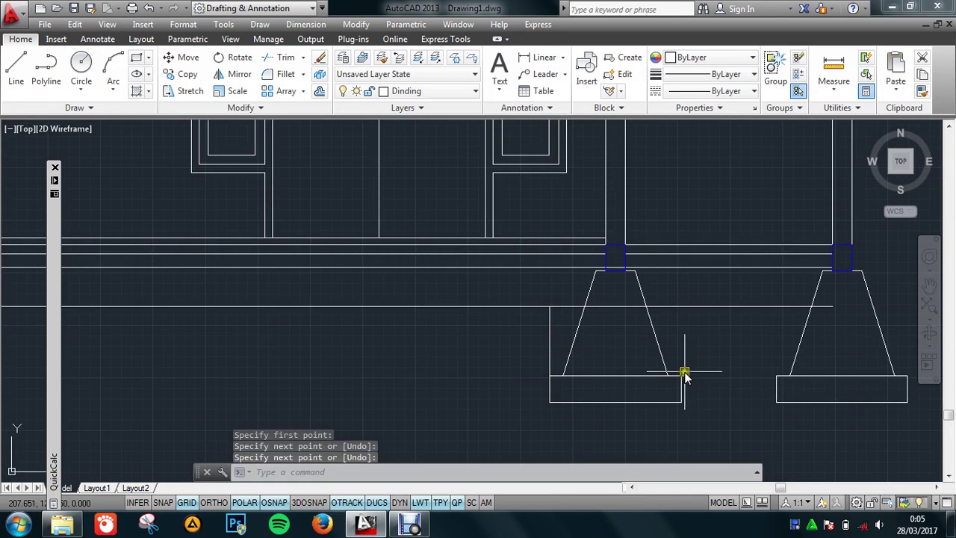
pyautogui.press('Return')
pyautogui.press('Return')
pyautogui.click(679, 375)
pyautogui.click(682, 307)
pyautogui.press('Return')
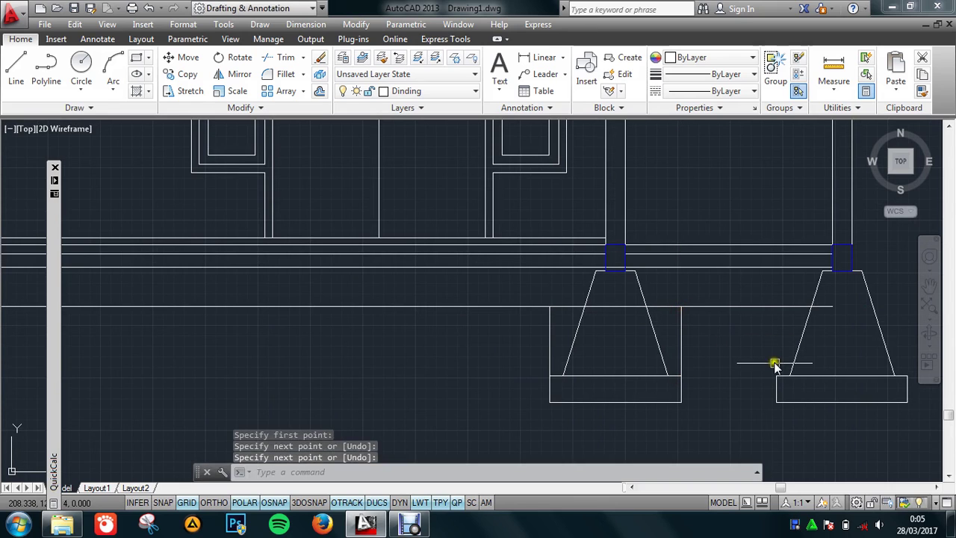
pyautogui.press('Return')
pyautogui.click(777, 376)
pyautogui.click(777, 306)
pyautogui.press('Return')
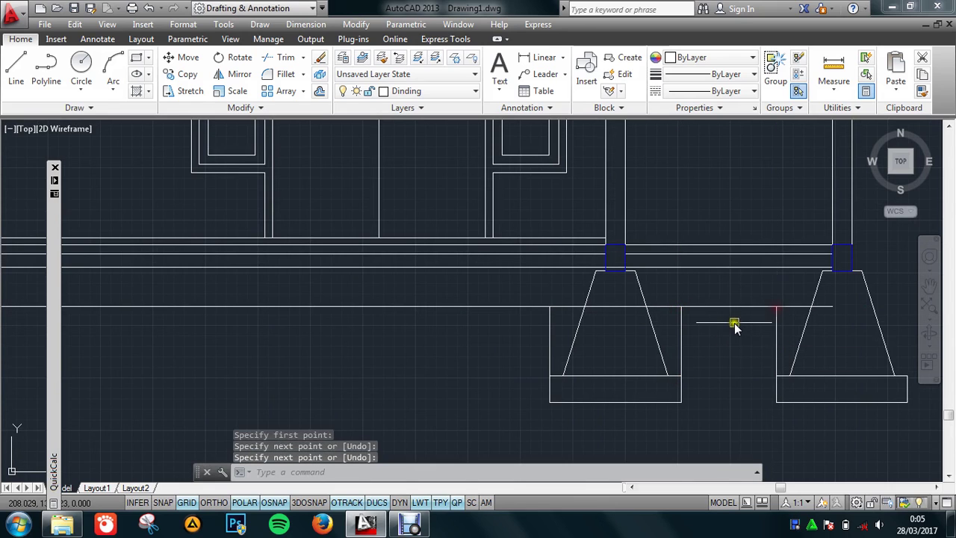
# Step: Extend a horizontal line past the last footing and add its vertical edge line
pyautogui.scroll(-2, 734, 324)
pyautogui.moveTo(825, 340); pyautogui.dragTo(555, 341, button='middle')
pyautogui.press('Return')
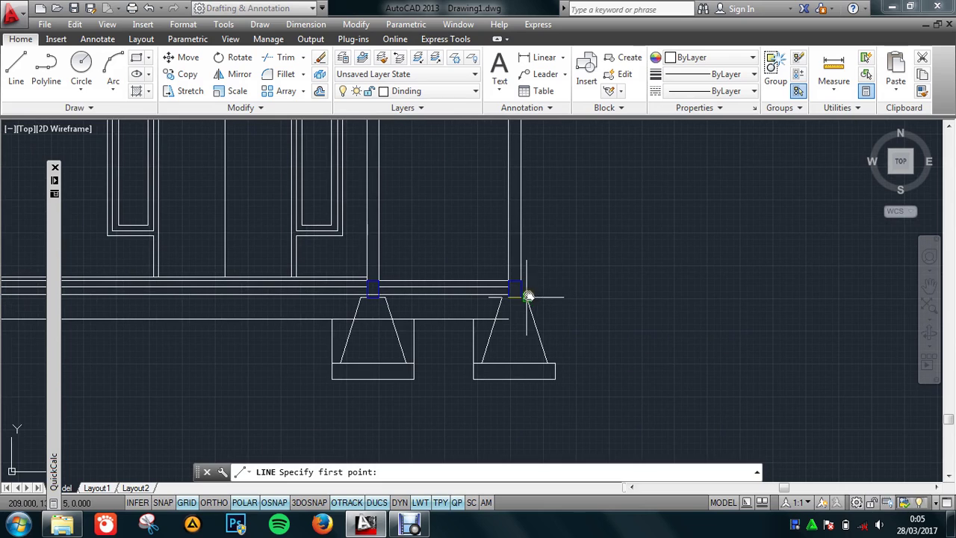
pyautogui.click(527, 297)
pyautogui.click(641, 297)
pyautogui.press('Return')
pyautogui.press('Return')
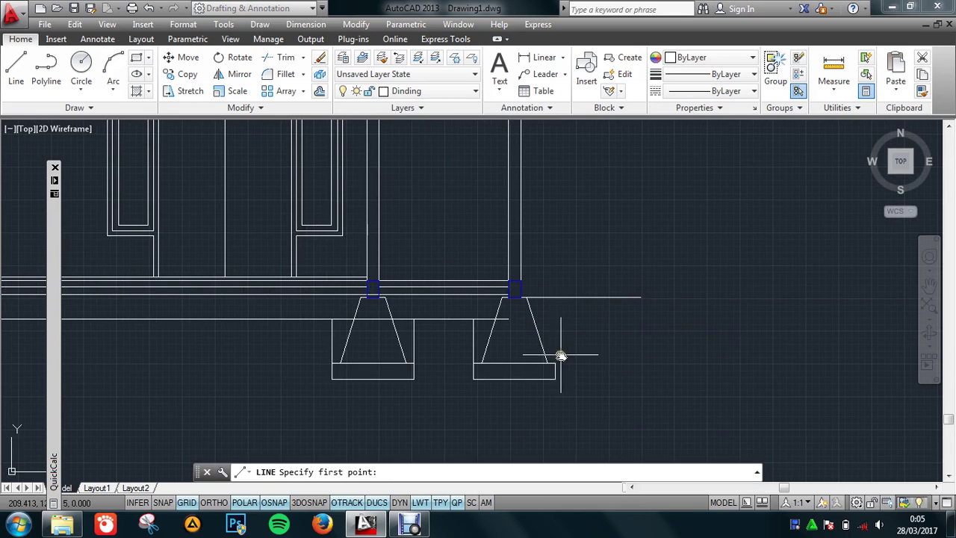
pyautogui.click(555, 363)
pyautogui.click(558, 299)
pyautogui.press('Return')
pyautogui.scroll(1, 551, 338)
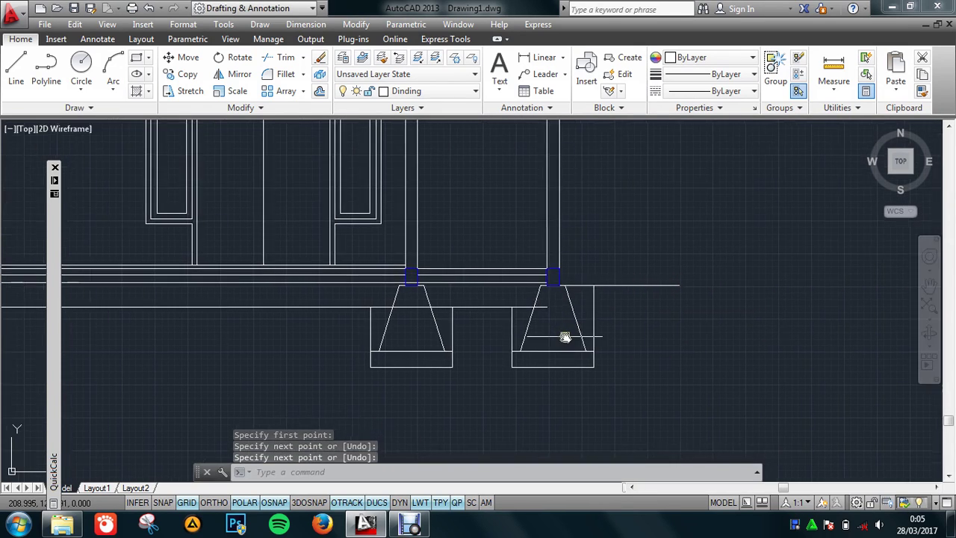
pyautogui.scroll(1, 552, 337)
pyautogui.write('TR')
# Step: Trim away the horizontal line segment crossing the footing, using all edges as cutters
pyautogui.press('Return')
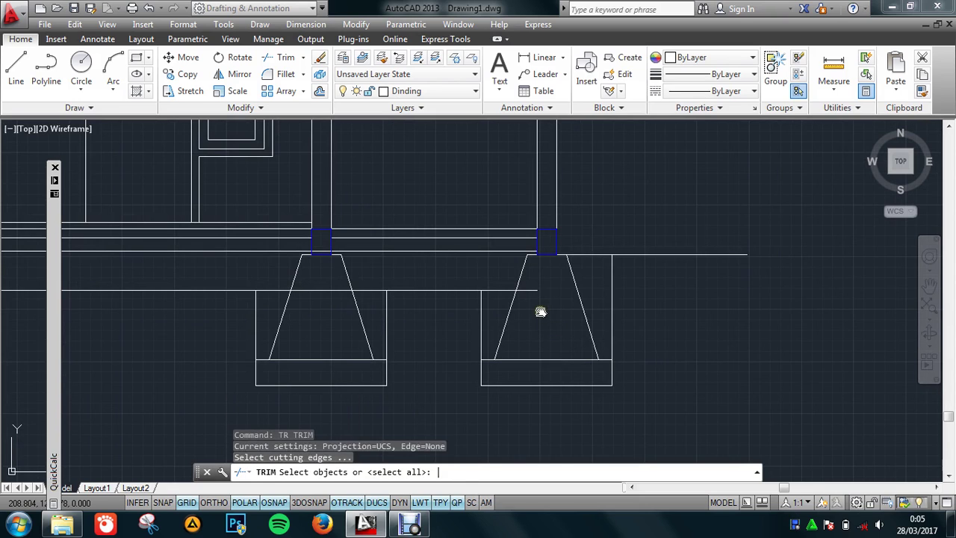
pyautogui.press('Return')
pyautogui.click(533, 291)
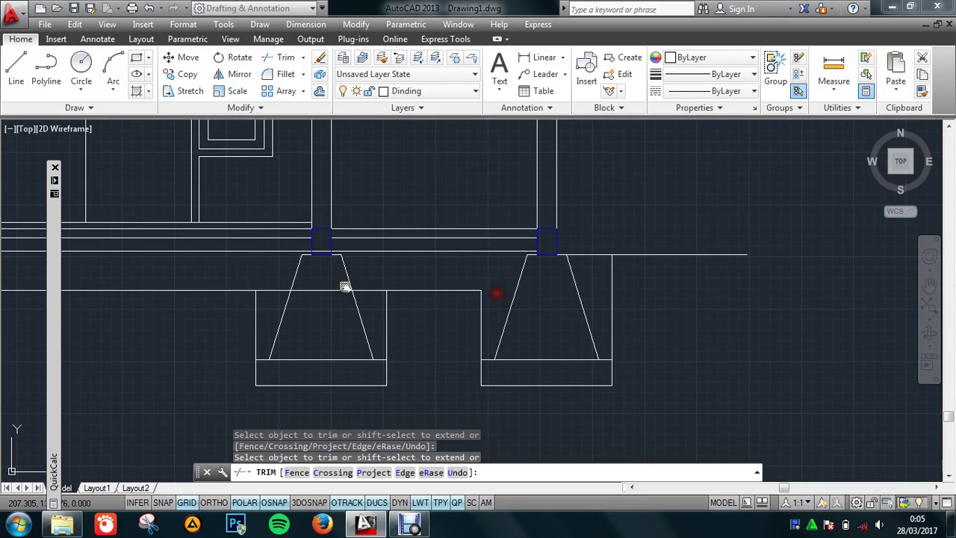
pyautogui.scroll(-2, 271, 292)
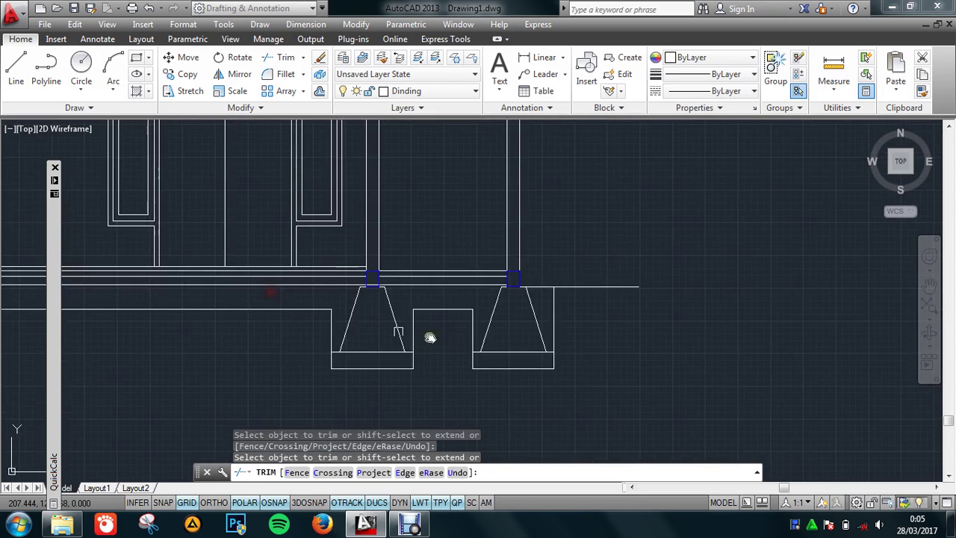
pyautogui.moveTo(184, 292); pyautogui.dragTo(411, 323, button='middle')
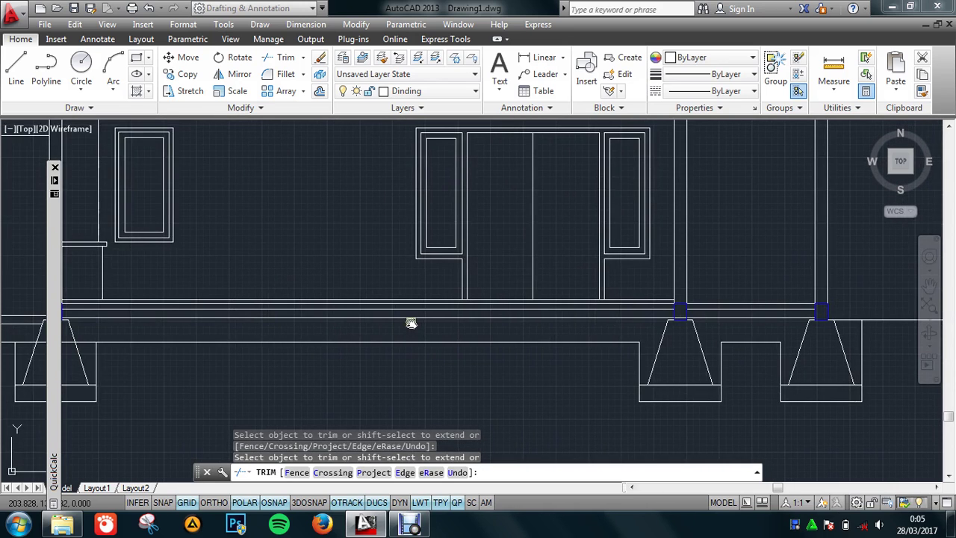
pyautogui.scroll(3, 487, 311)
pyautogui.moveTo(487, 312); pyautogui.dragTo(316, 324, button='middle')
pyautogui.scroll(2, 316, 324)
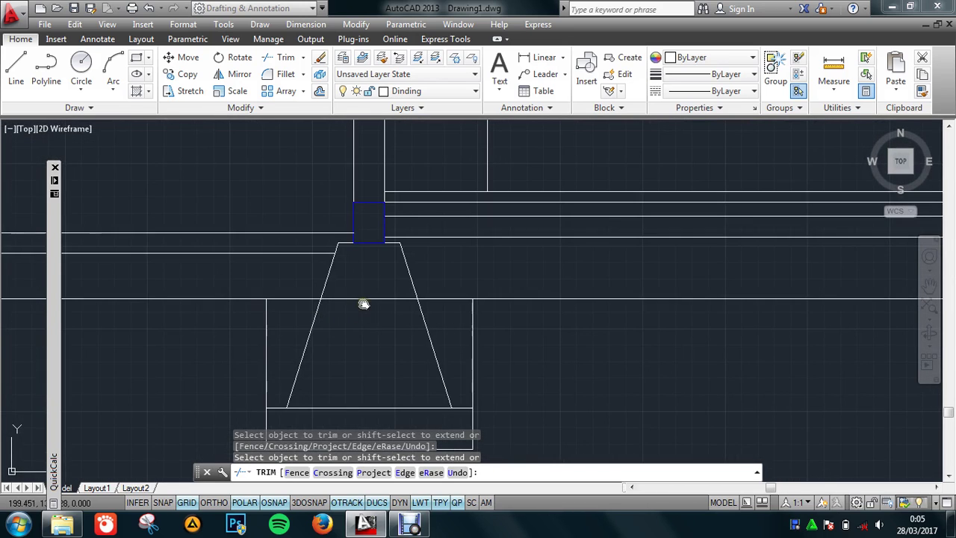
pyautogui.scroll(-4, 448, 300)
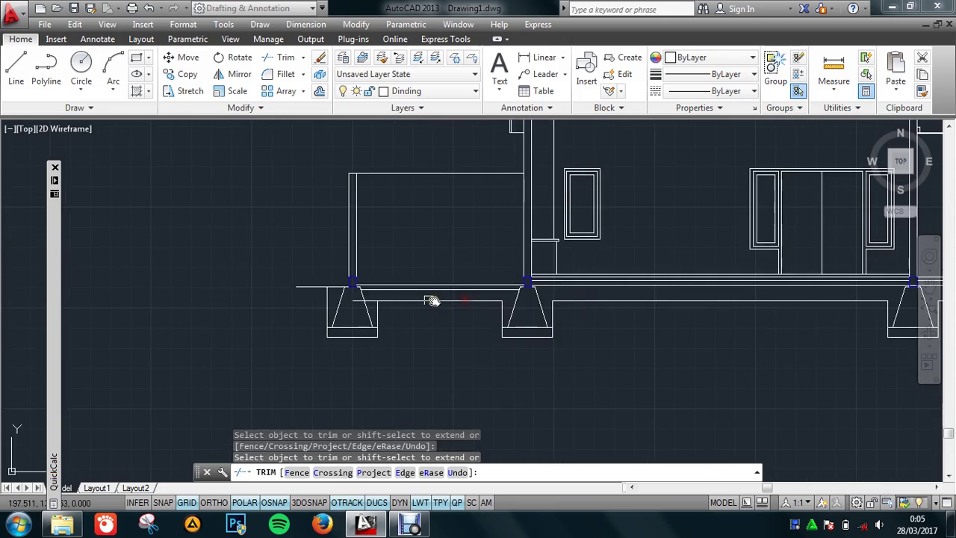
pyautogui.scroll(2, 356, 302)
pyautogui.scroll(-5, 390, 302)
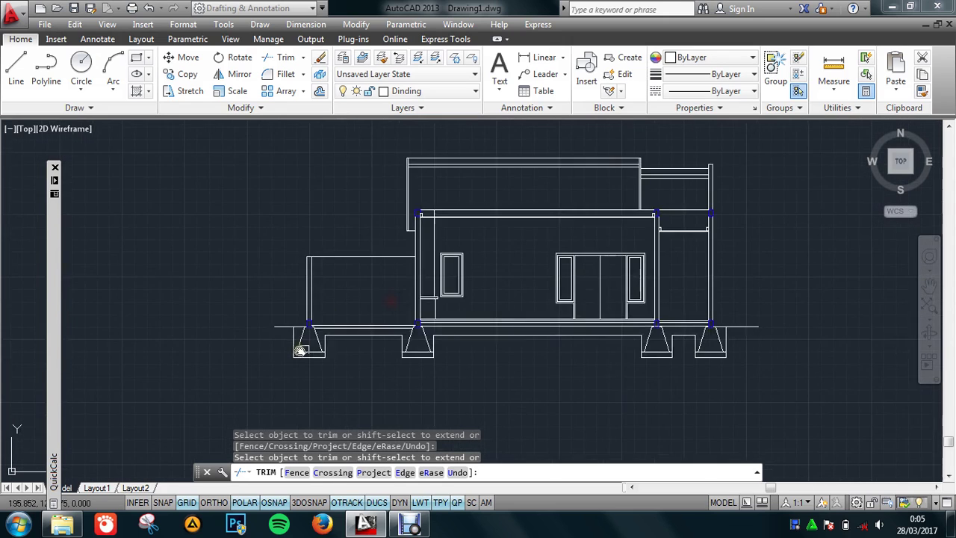
pyautogui.scroll(1, 448, 341)
pyautogui.scroll(2, 438, 342)
pyautogui.moveTo(437, 341)
pyautogui.mouseDown(button='middle')
pyautogui.moveTo(468, 367)
pyautogui.moveTo(472, 386)
pyautogui.mouseUp(button='middle')
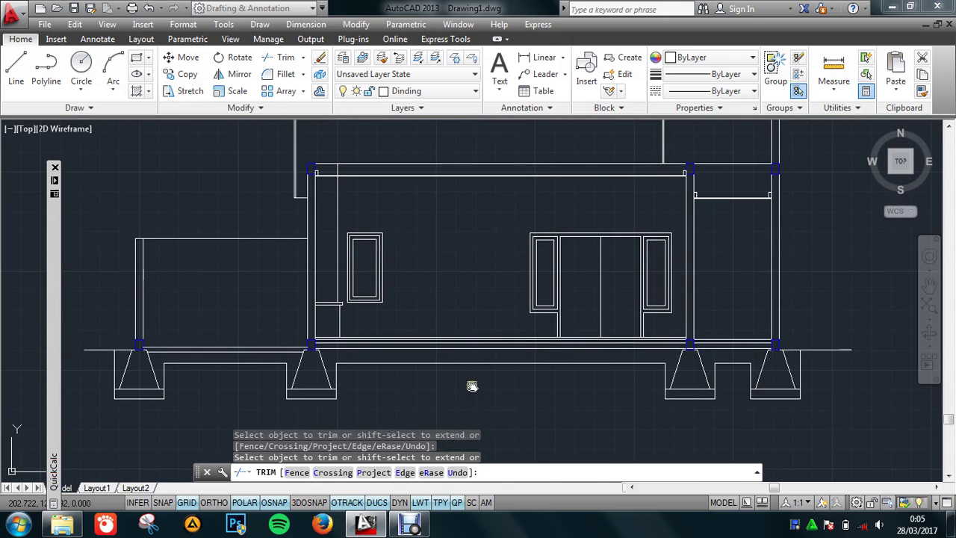
pyautogui.press('Escape')
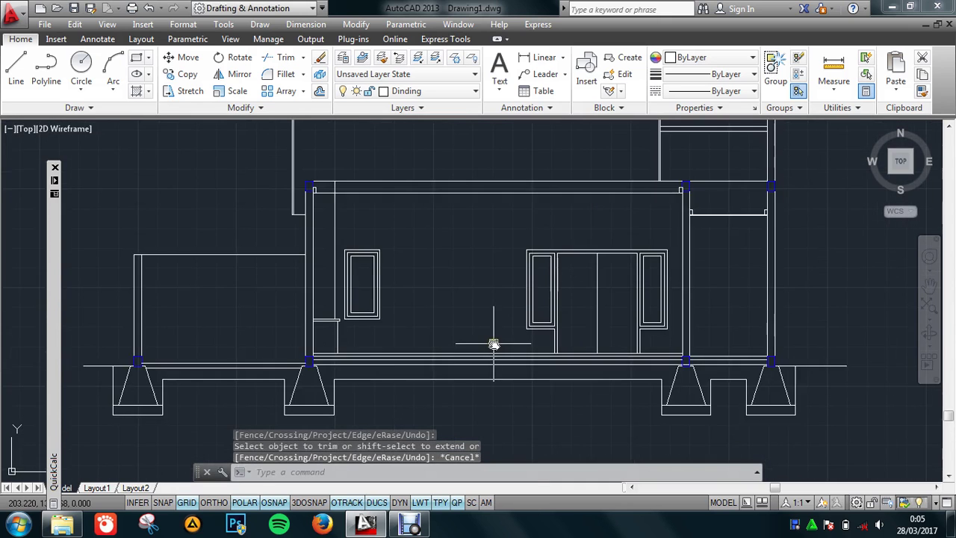
# Step: Recentre and zoom the view to show the whole building elevation
pyautogui.moveTo(496, 342); pyautogui.dragTo(506, 352, button='middle')
pyautogui.scroll(2, 329, 352)
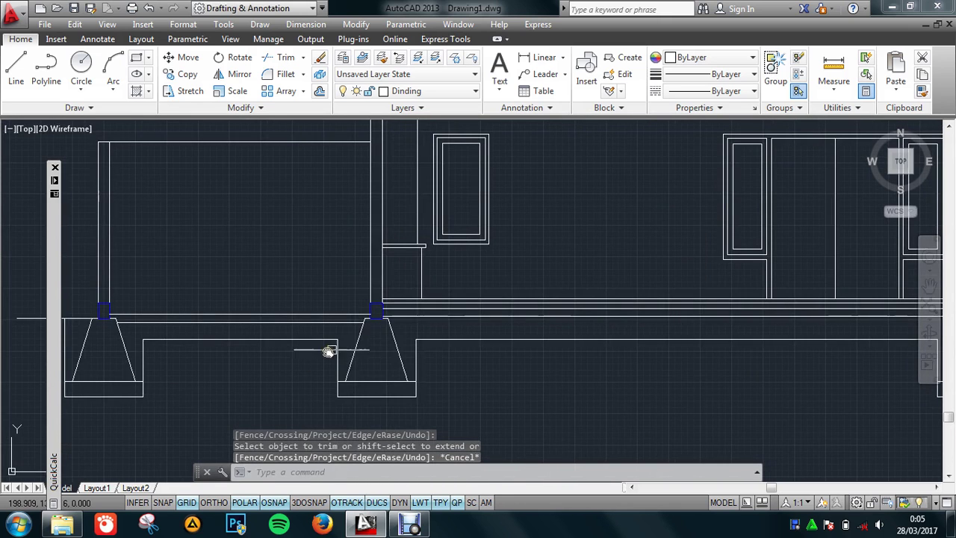
pyautogui.scroll(-2, 352, 350)
pyautogui.moveTo(498, 348); pyautogui.dragTo(474, 391, button='middle')
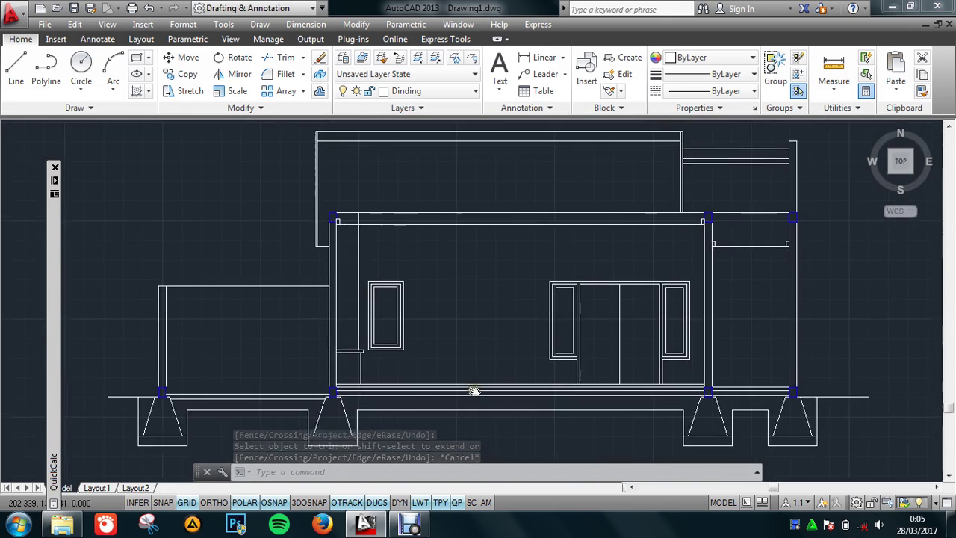
# Step: Turn on the Arsir layer and make it the current layer
pyautogui.click(442, 91)
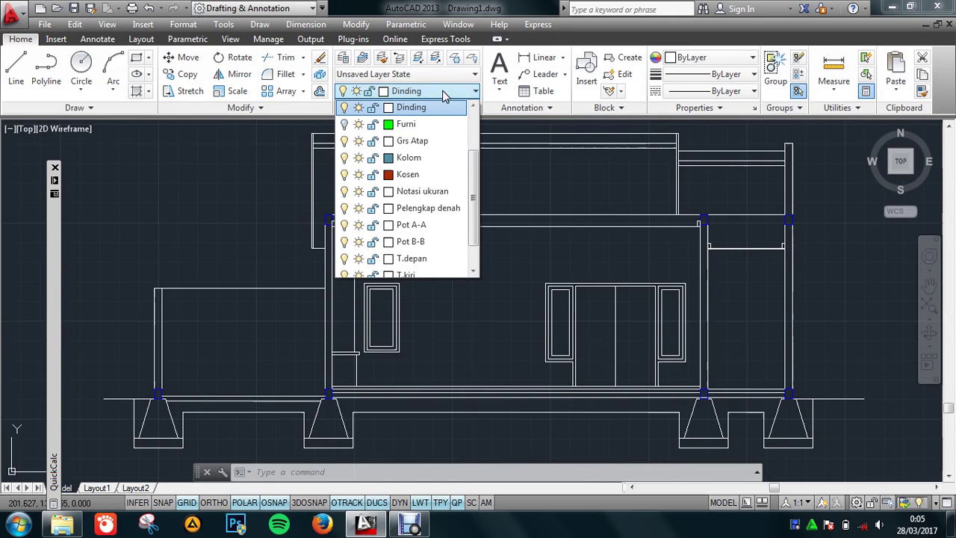
pyautogui.scroll(2, 434, 154)
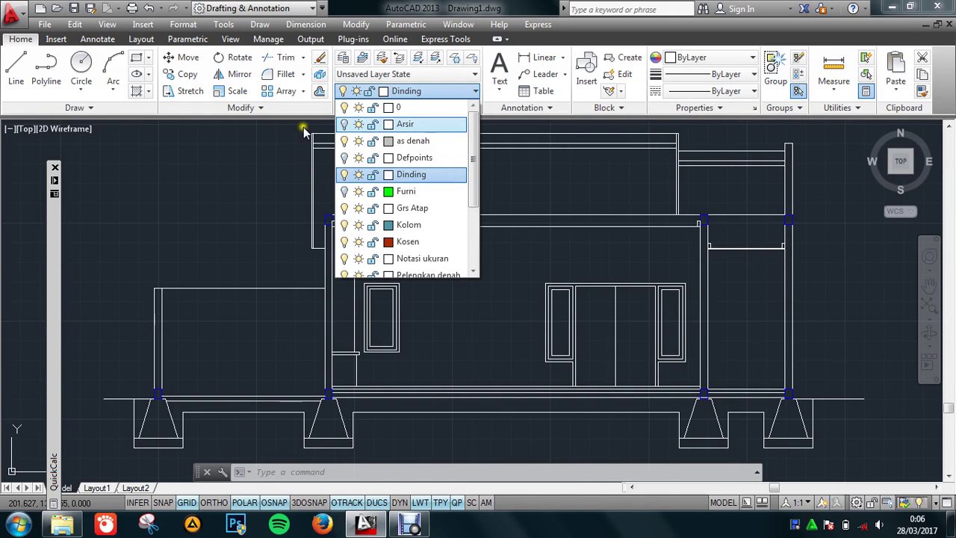
pyautogui.click(343, 125)
pyautogui.click(413, 127)
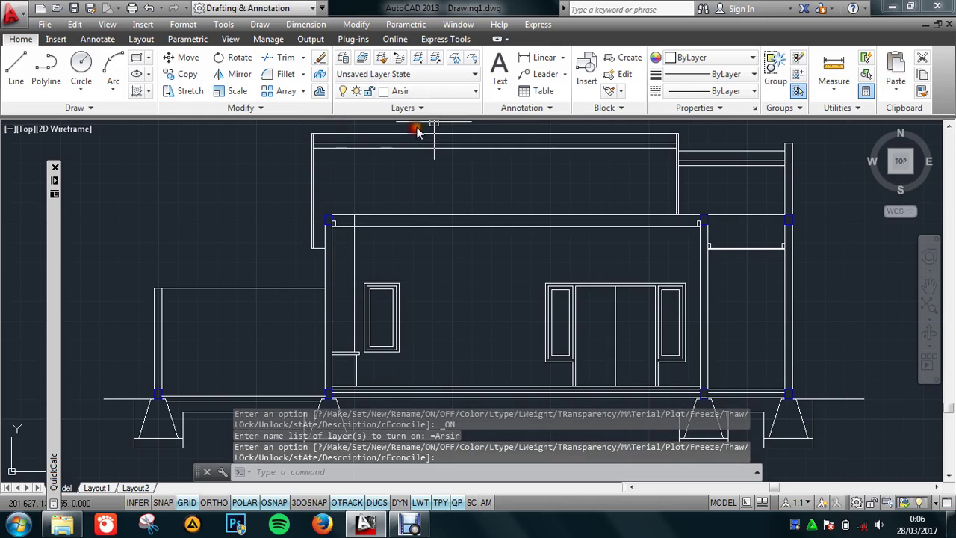
pyautogui.moveTo(466, 267); pyautogui.dragTo(468, 257, button='middle')
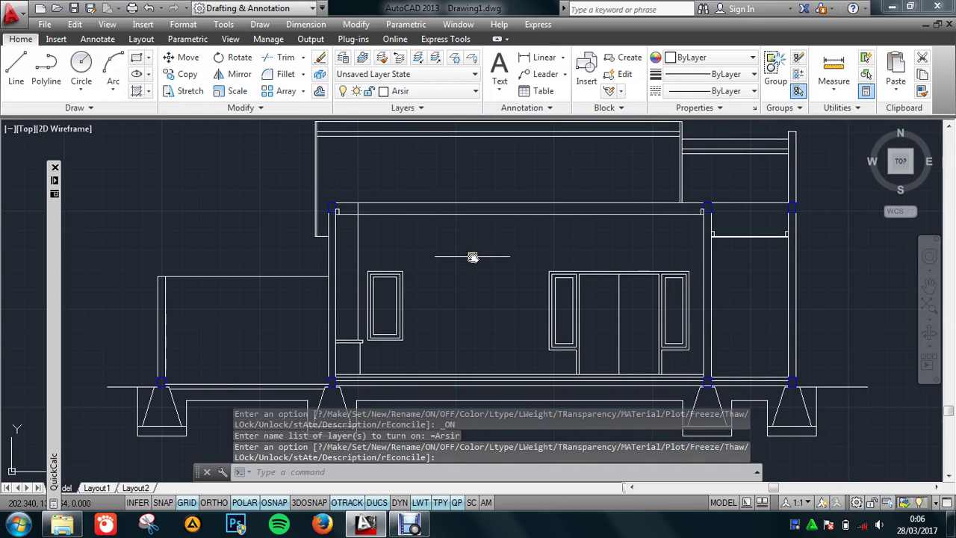
# Step: Start a hatch with the H alias and choose the LINE pattern
pyautogui.write('h')
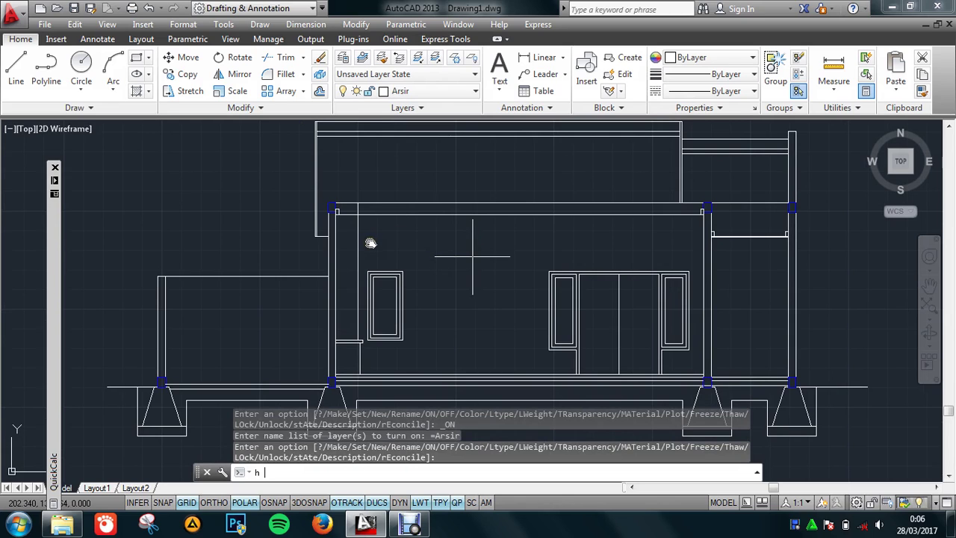
pyautogui.press('Return')
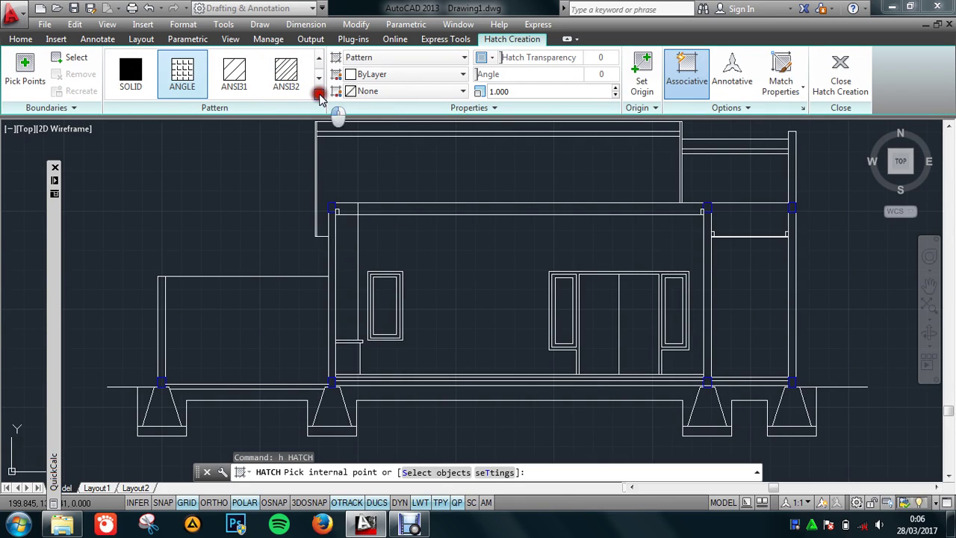
pyautogui.click(319, 95)
pyautogui.scroll(-10, 224, 168)
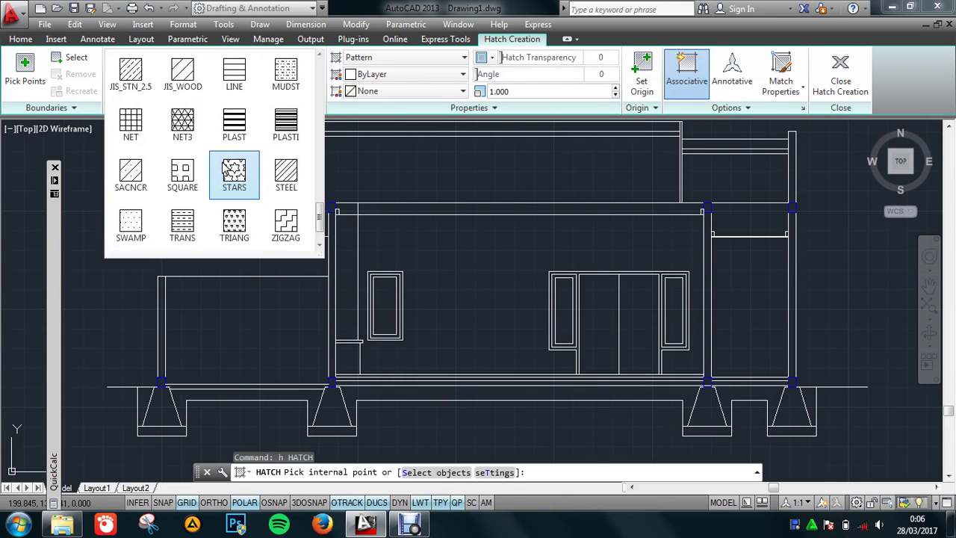
pyautogui.click(232, 74)
pyautogui.write('0.015')
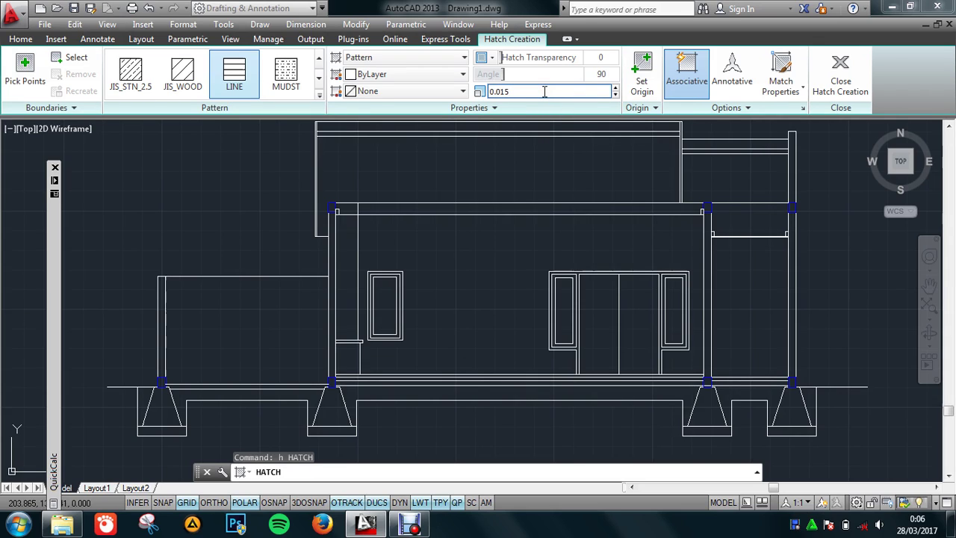
# Step: Hatch the soil strip between the footings with the LINE pattern coloured green
pyautogui.click(385, 390)
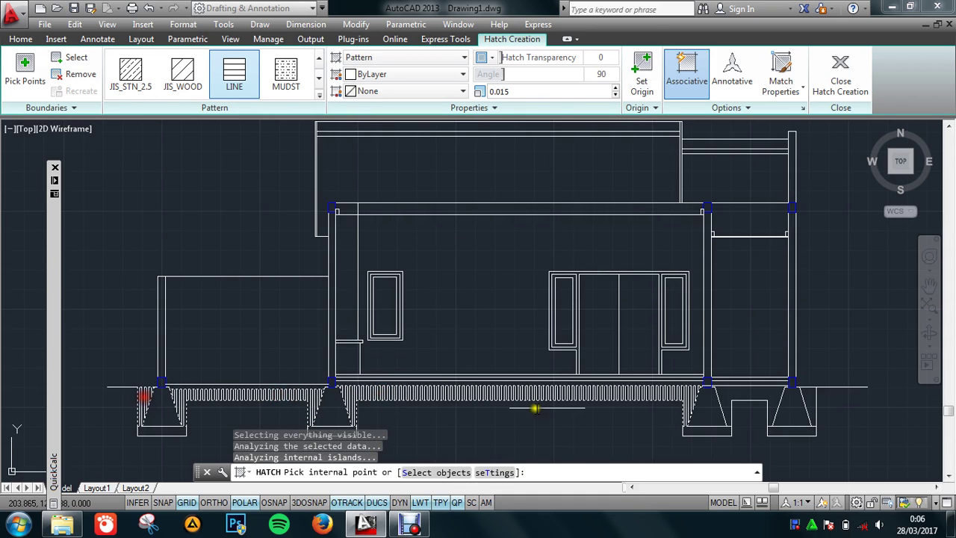
pyautogui.moveTo(639, 404); pyautogui.dragTo(593, 387, button='middle')
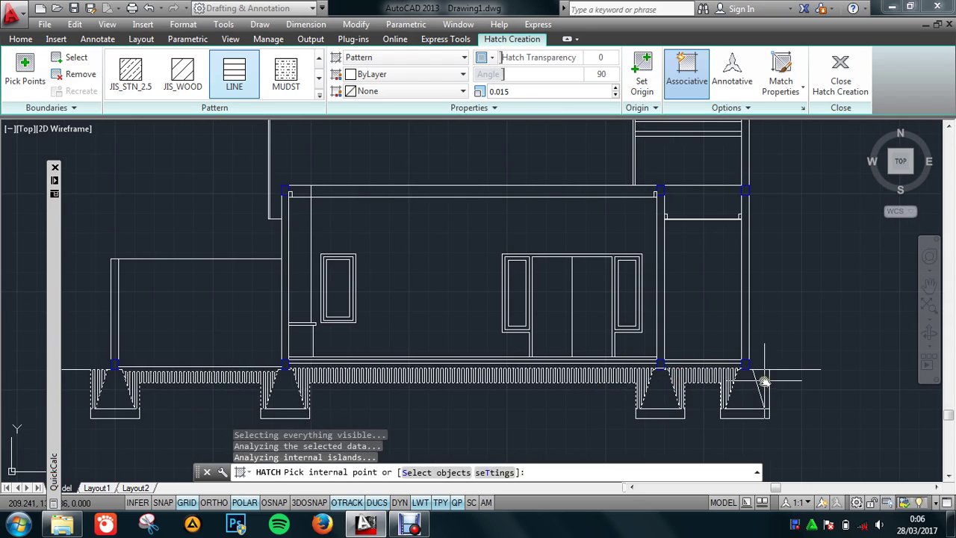
pyautogui.moveTo(477, 237); pyautogui.dragTo(490, 221, button='middle')
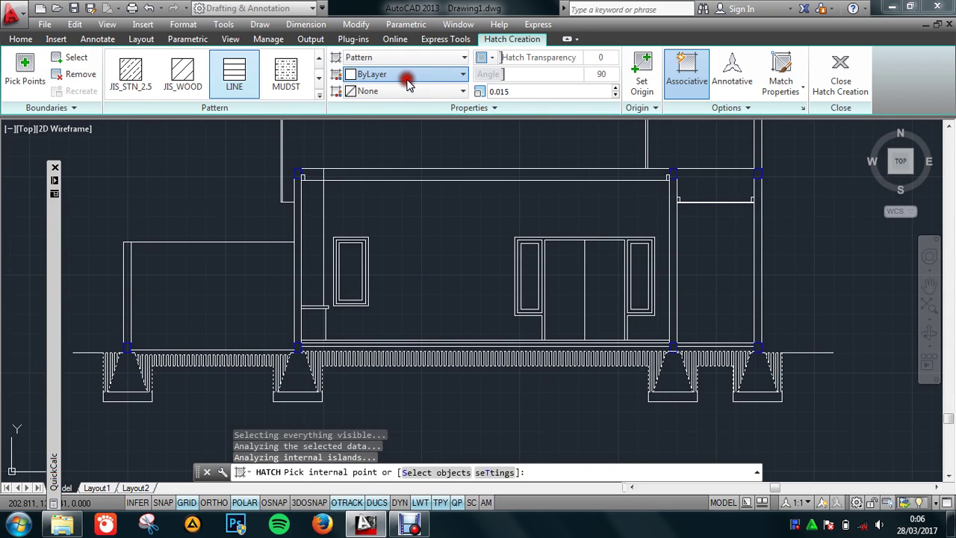
pyautogui.click(418, 73)
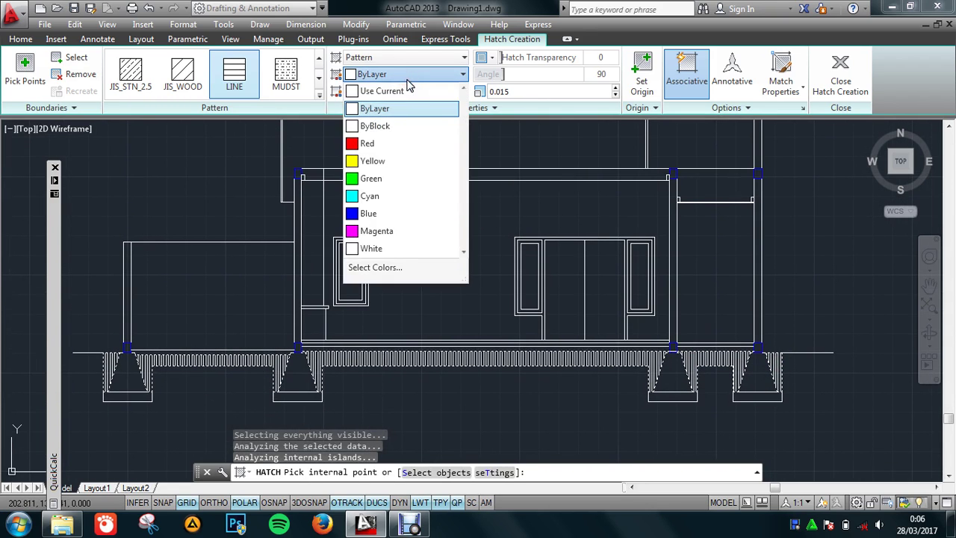
pyautogui.click(377, 179)
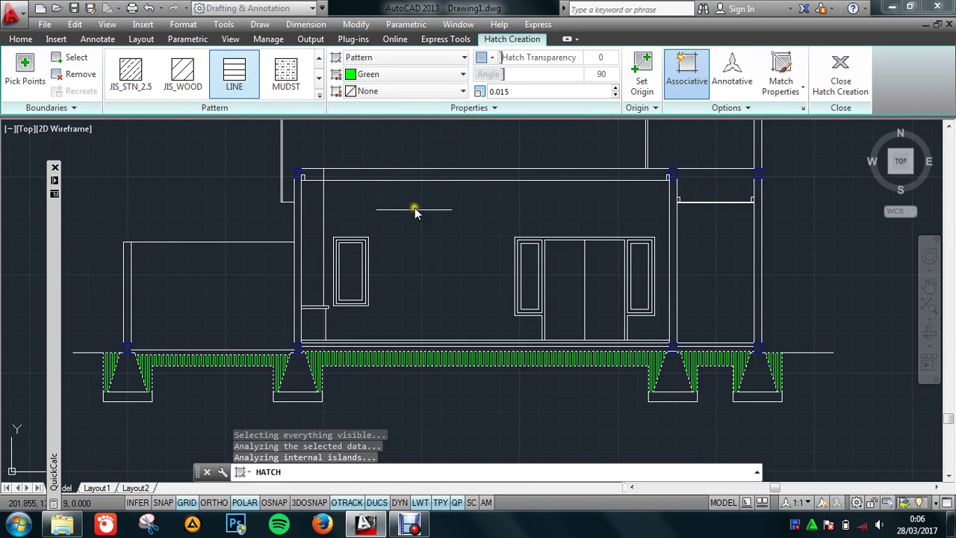
pyautogui.press('Return')
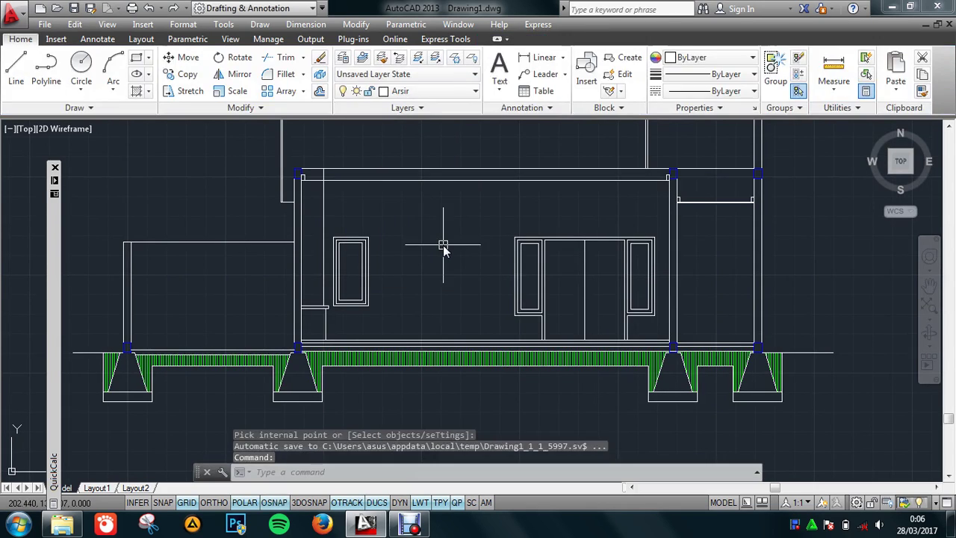
pyautogui.moveTo(465, 224); pyautogui.dragTo(479, 229, button='middle')
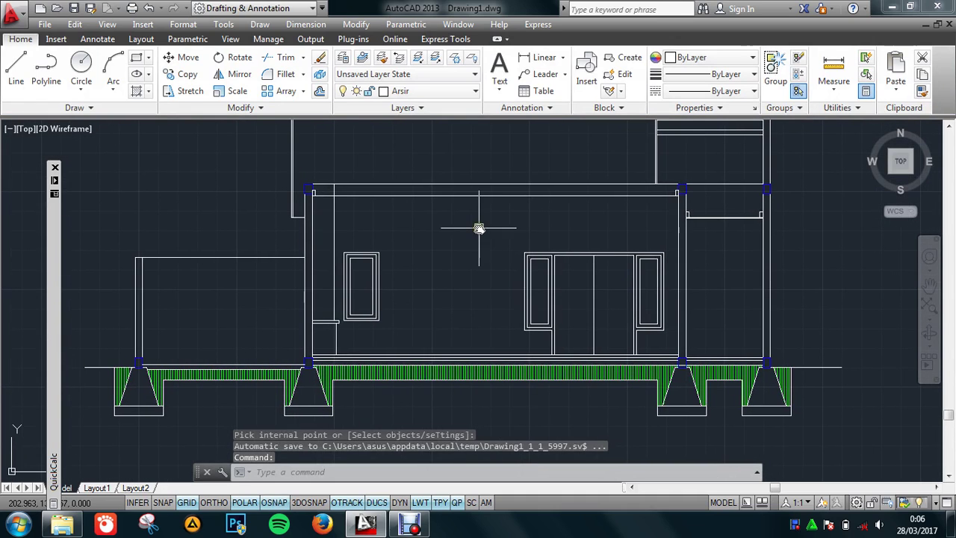
pyautogui.write('h')
pyautogui.press('Return')
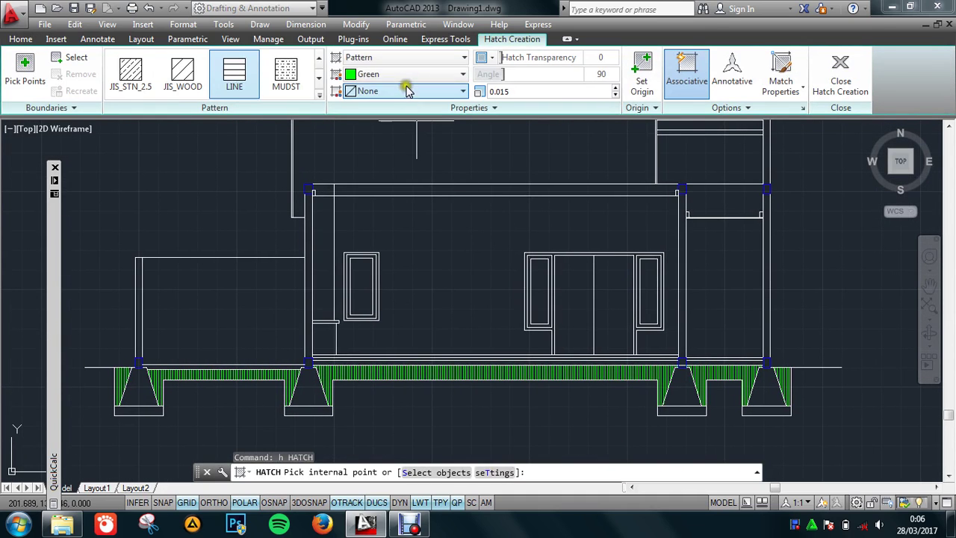
# Step: Choose the GRAVEL hatch pattern and set its colour to Use Current
pyautogui.click(320, 98)
pyautogui.scroll(-3, 239, 179)
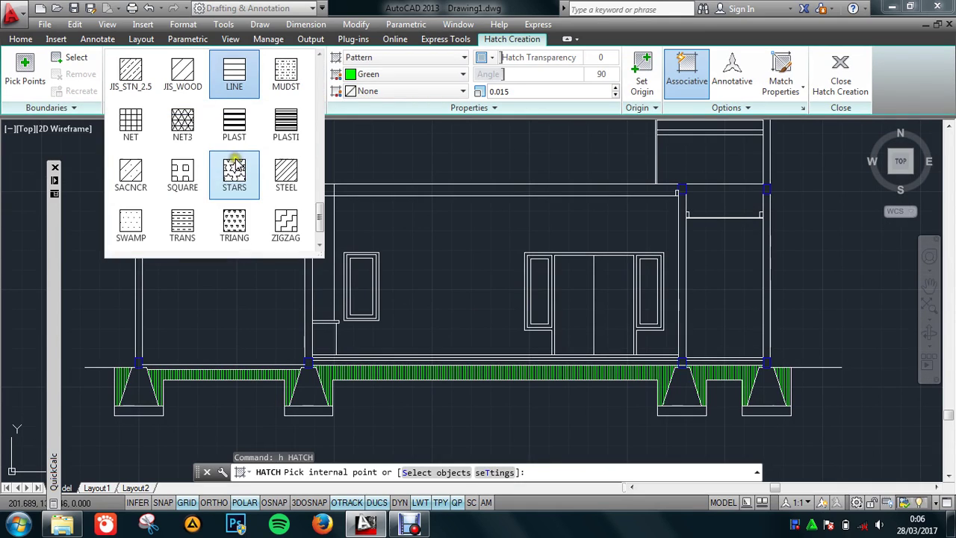
pyautogui.scroll(5, 235, 172)
pyautogui.scroll(1, 236, 165)
pyautogui.scroll(-1, 236, 166)
pyautogui.scroll(-1, 236, 166)
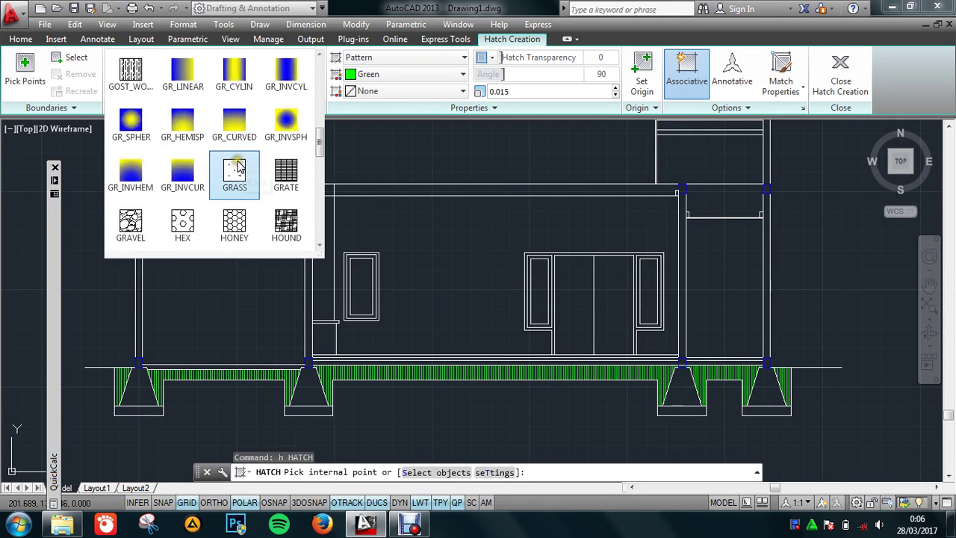
pyautogui.click(129, 224)
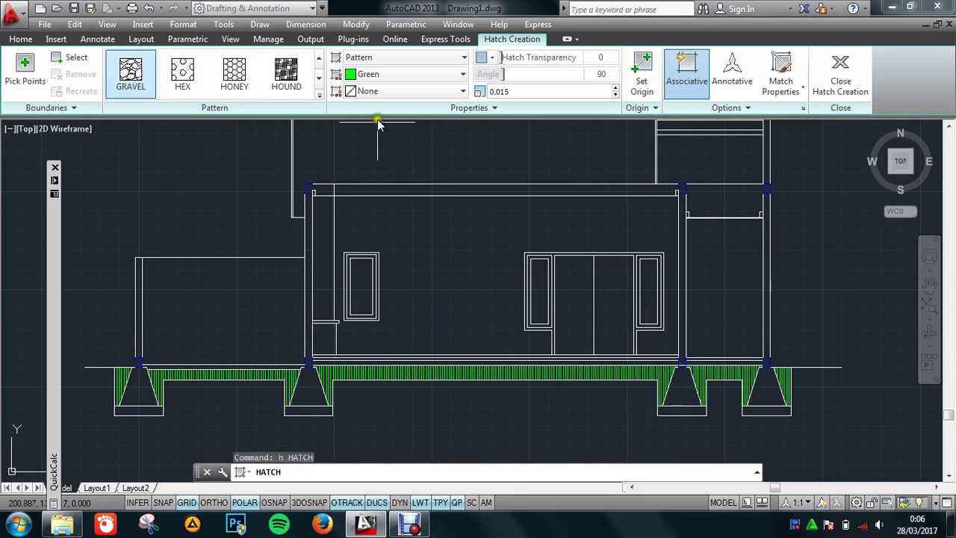
pyautogui.click(381, 76)
pyautogui.click(367, 91)
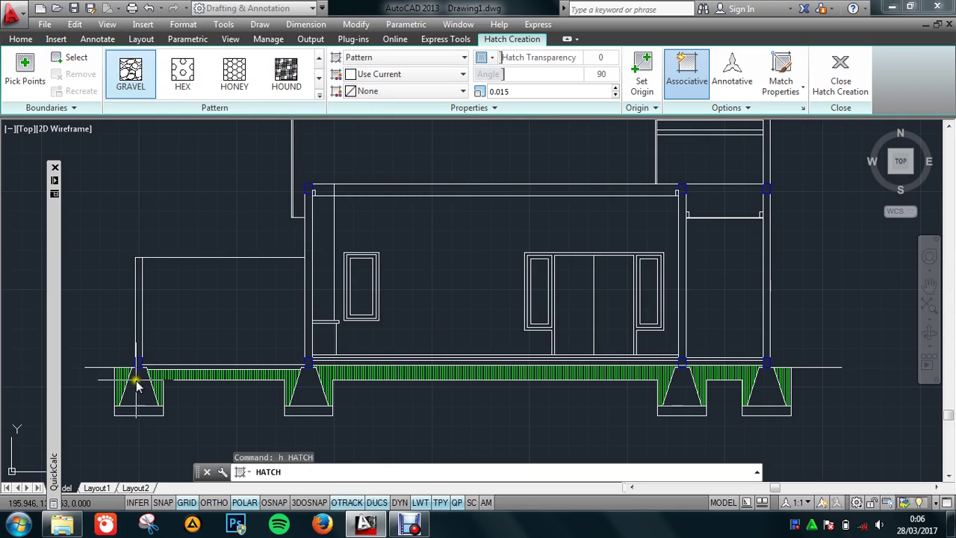
# Step: Pick inside the left, third and rightmost footings for the gravel hatch
pyautogui.click(138, 386)
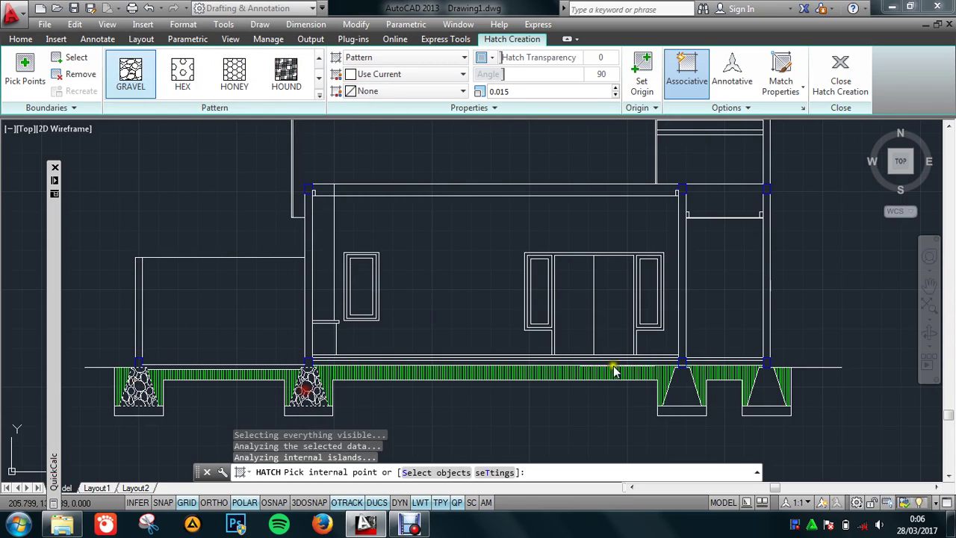
pyautogui.click(681, 392)
pyautogui.click(767, 394)
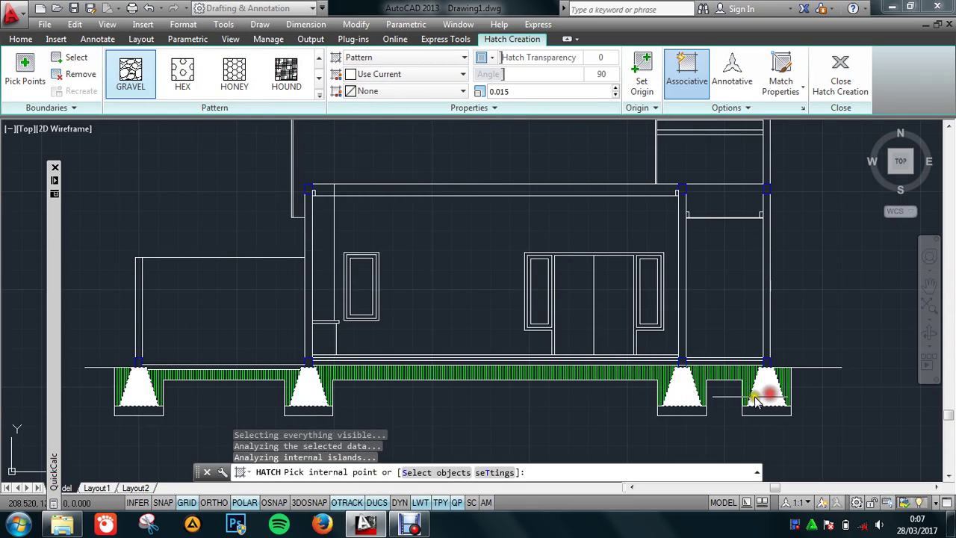
pyautogui.scroll(5, 683, 393)
pyautogui.scroll(-5, 641, 384)
pyautogui.scroll(2, 653, 386)
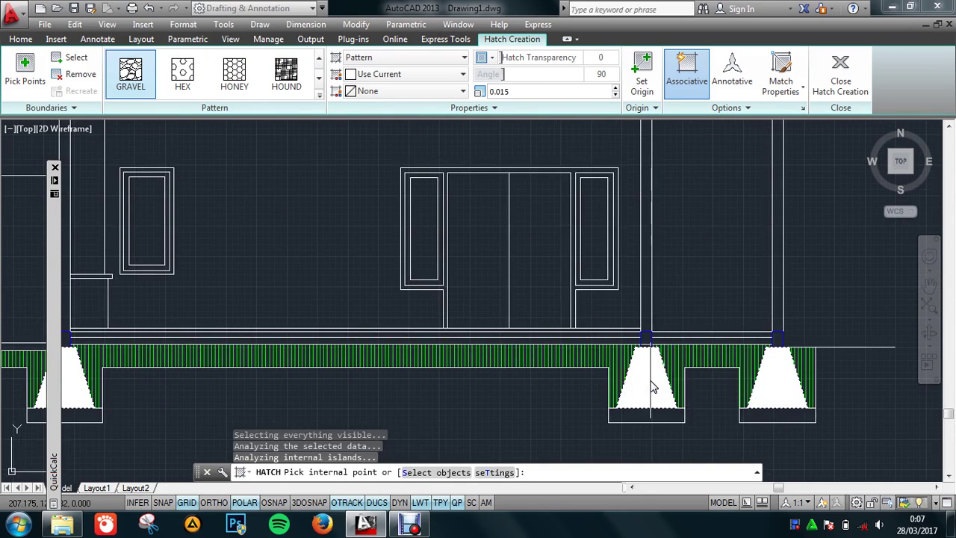
pyautogui.click(652, 386)
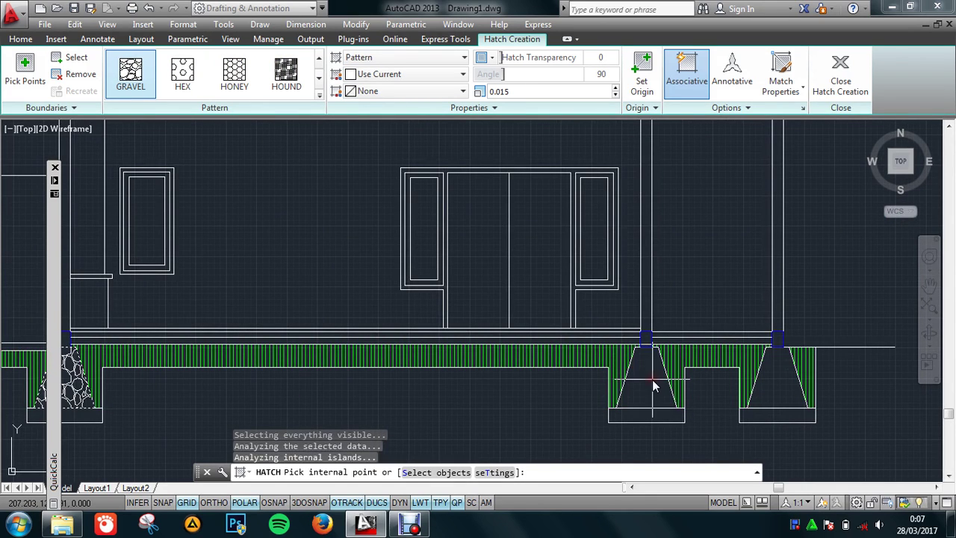
# Step: Set the gravel colour to ByLayer, reselect the right footings, and apply scale 0.030
pyautogui.click(403, 74)
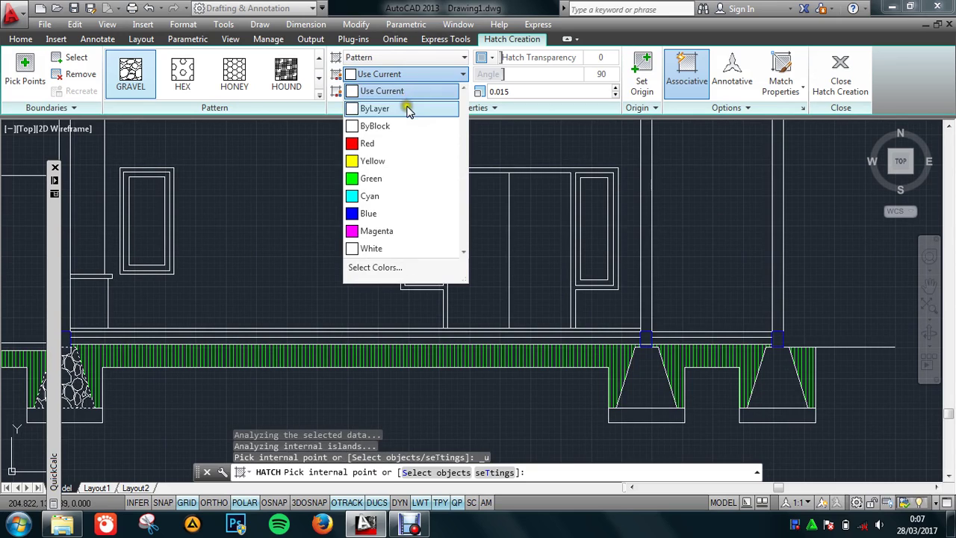
pyautogui.click(408, 109)
pyautogui.click(645, 404)
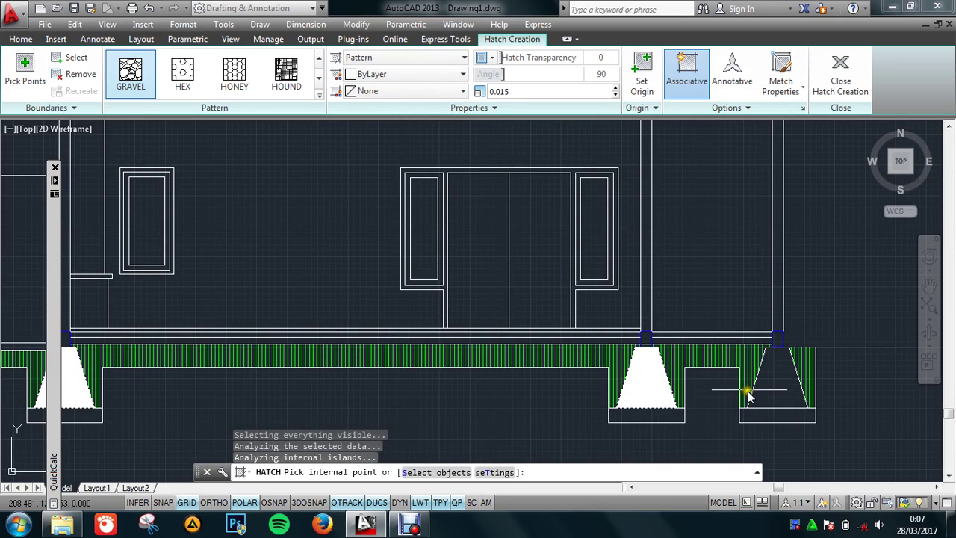
pyautogui.click(770, 388)
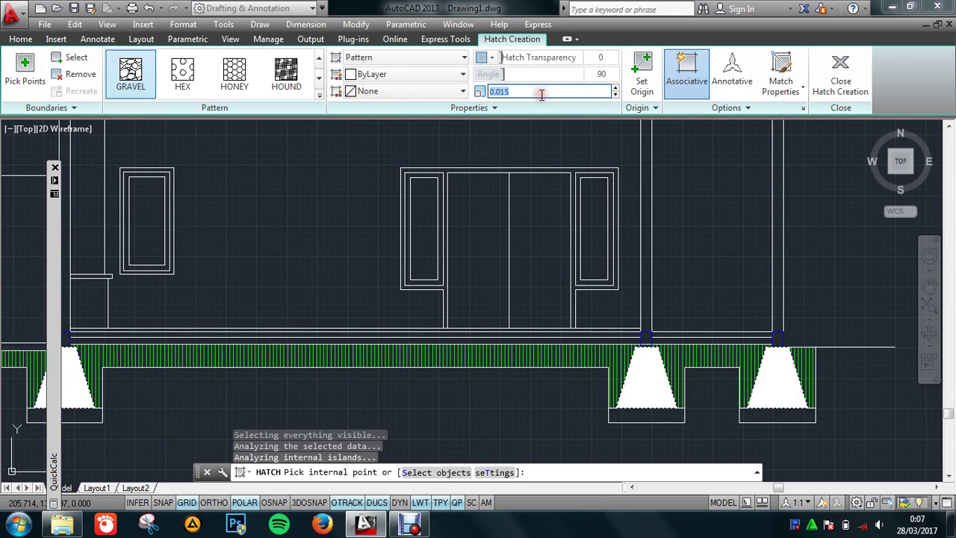
pyautogui.write('30')
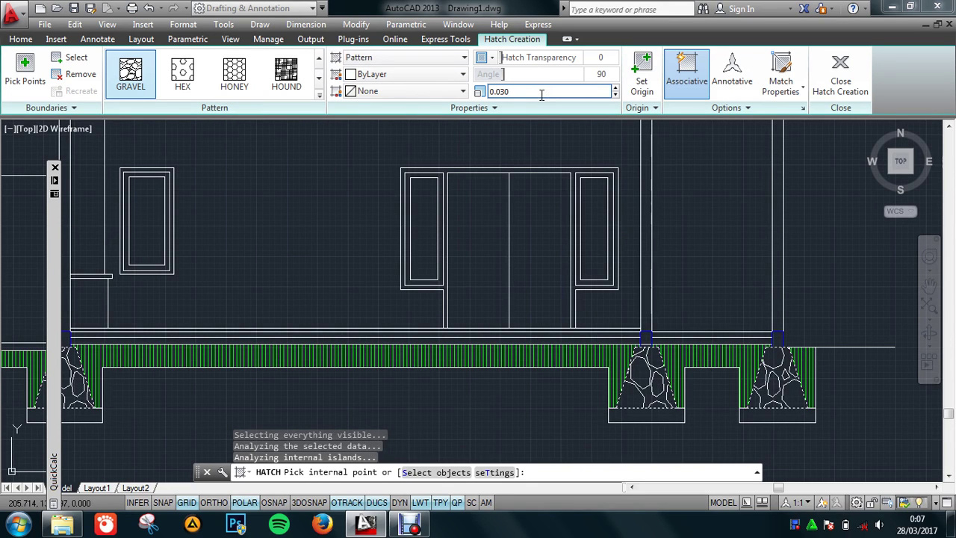
pyautogui.scroll(-2, 464, 263)
# Step: Finish the gravel footing hatch and offset the left wall lines 0.02 inward
pyautogui.press('Return')
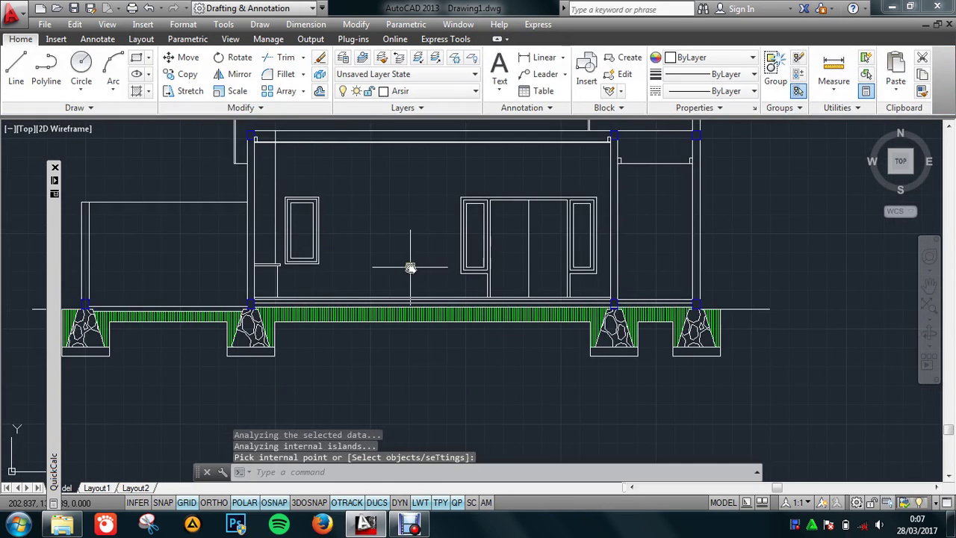
pyautogui.moveTo(408, 264)
pyautogui.mouseDown(button='middle')
pyautogui.moveTo(493, 284)
pyautogui.moveTo(511, 315)
pyautogui.mouseUp(button='middle')
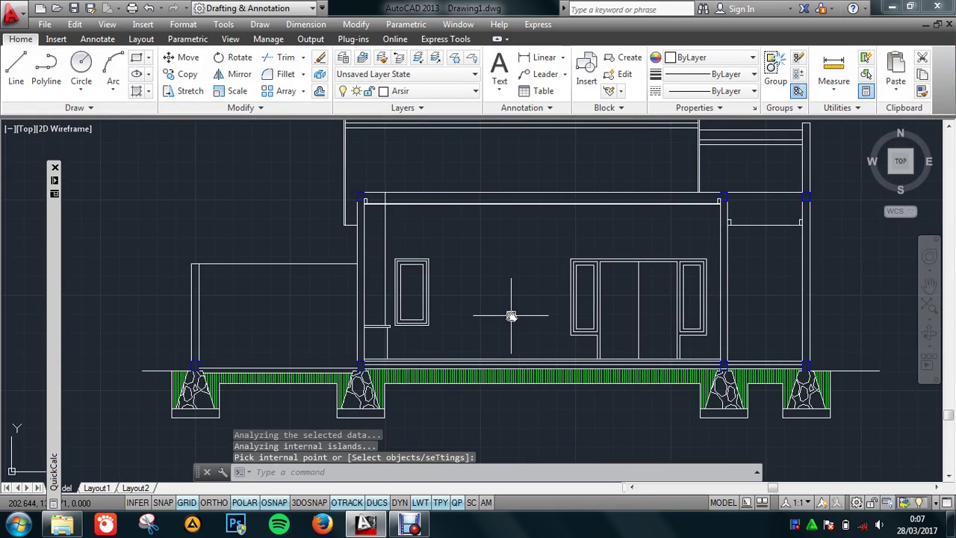
pyautogui.write('o')
pyautogui.press('Return')
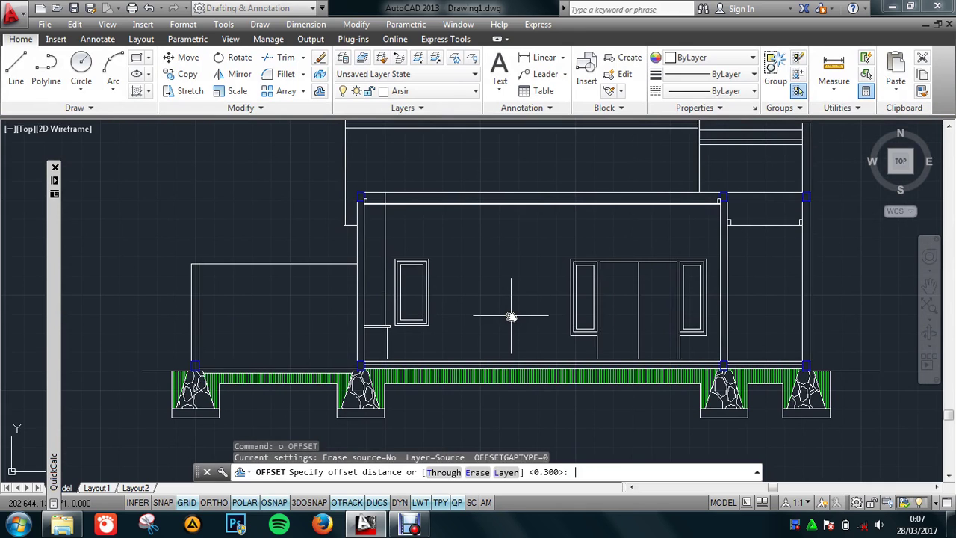
pyautogui.press('Return')
pyautogui.scroll(3, 365, 251)
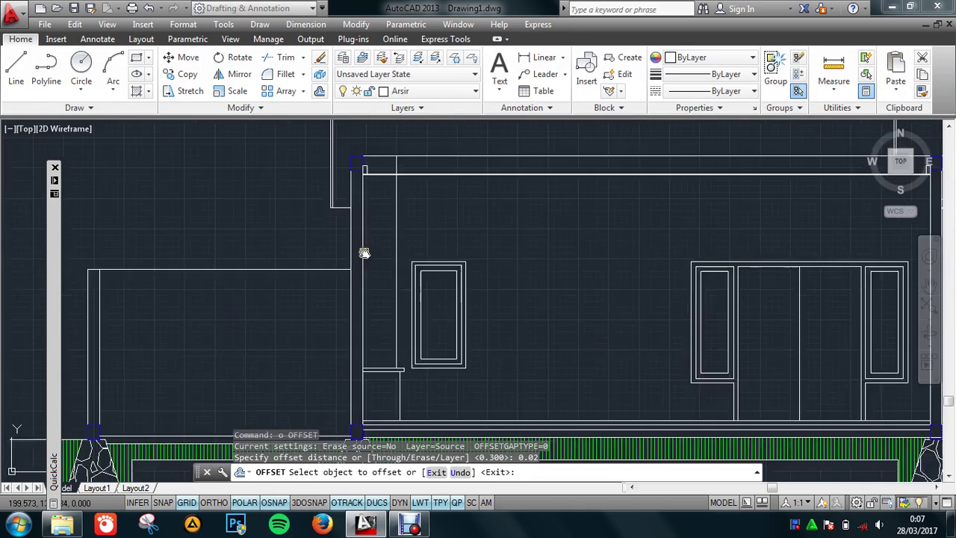
pyautogui.scroll(2, 338, 242)
pyautogui.click(348, 242)
pyautogui.click(366, 246)
pyautogui.click(373, 263)
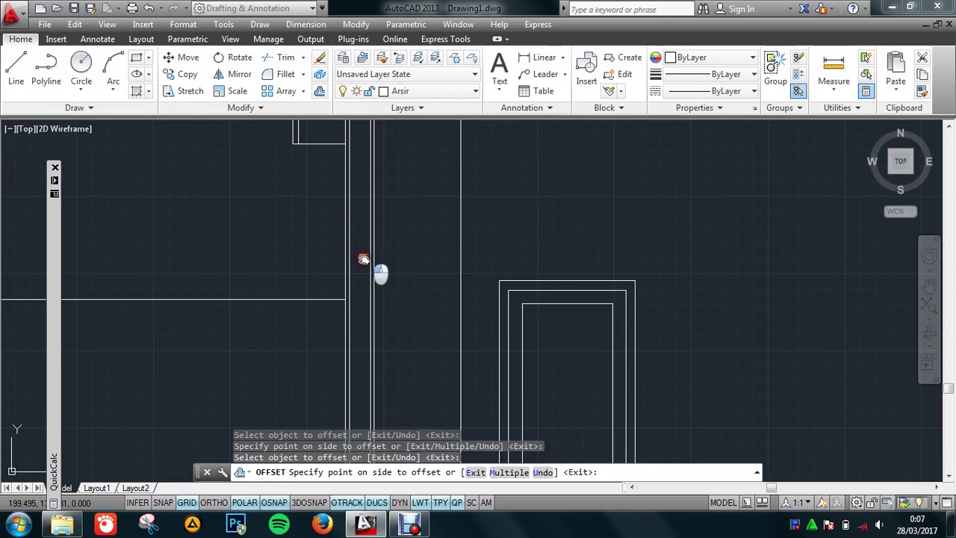
pyautogui.click(373, 271)
# Step: Offset the right wall lines 0.02 to add thin parallel lines beside the wall
pyautogui.scroll(-3, 523, 280)
pyautogui.click(690, 289)
pyautogui.scroll(2, 379, 291)
pyautogui.scroll(2, 583, 250)
pyautogui.scroll(2, 565, 256)
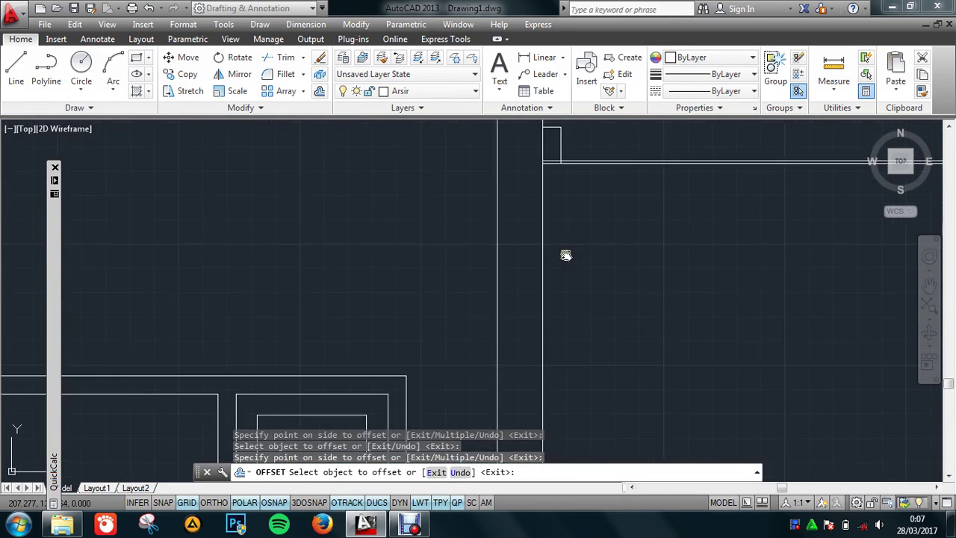
pyautogui.moveTo(559, 288)
pyautogui.mouseDown(button='middle')
pyautogui.moveTo(498, 291)
pyautogui.moveTo(736, 261)
pyautogui.mouseUp(button='middle')
pyautogui.scroll(-2, 501, 299)
pyautogui.scroll(2, 696, 289)
pyautogui.click(695, 289)
pyautogui.click(648, 307)
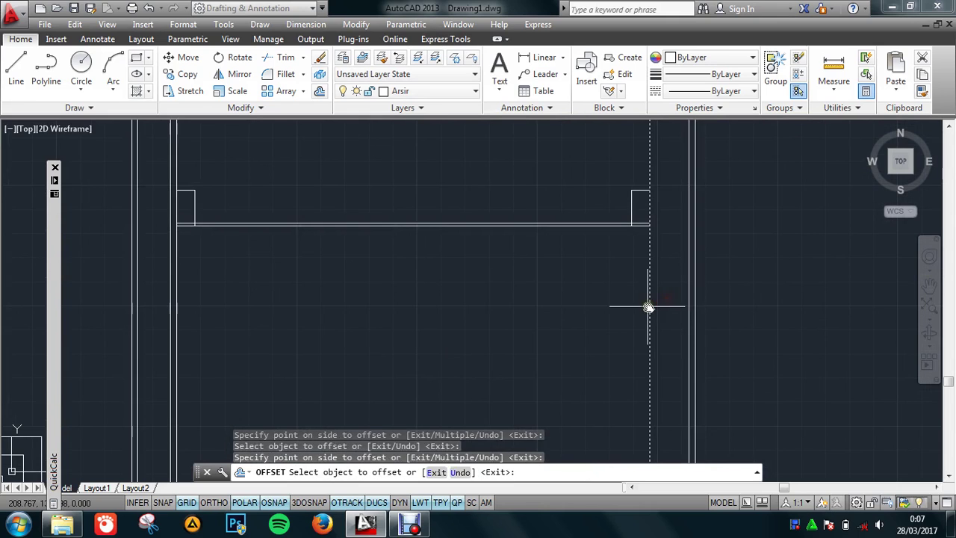
pyautogui.scroll(-2, 677, 320)
pyautogui.press('Escape')
pyautogui.scroll(3, 478, 226)
pyautogui.scroll(5, 480, 225)
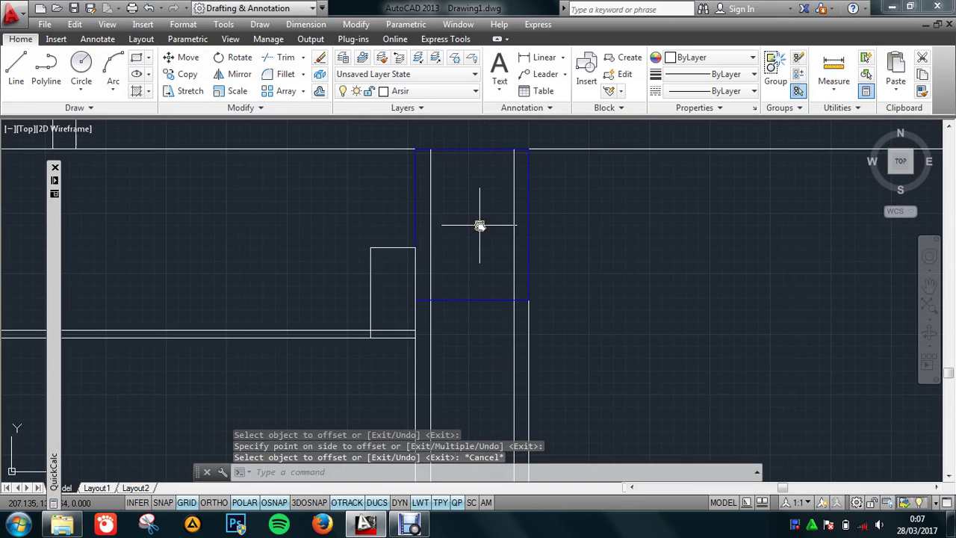
# Step: Trim the offset lines out of the beam–column junction boxes using TRIM with all edges
pyautogui.write('TR')
pyautogui.press('Return')
pyautogui.press('Return')
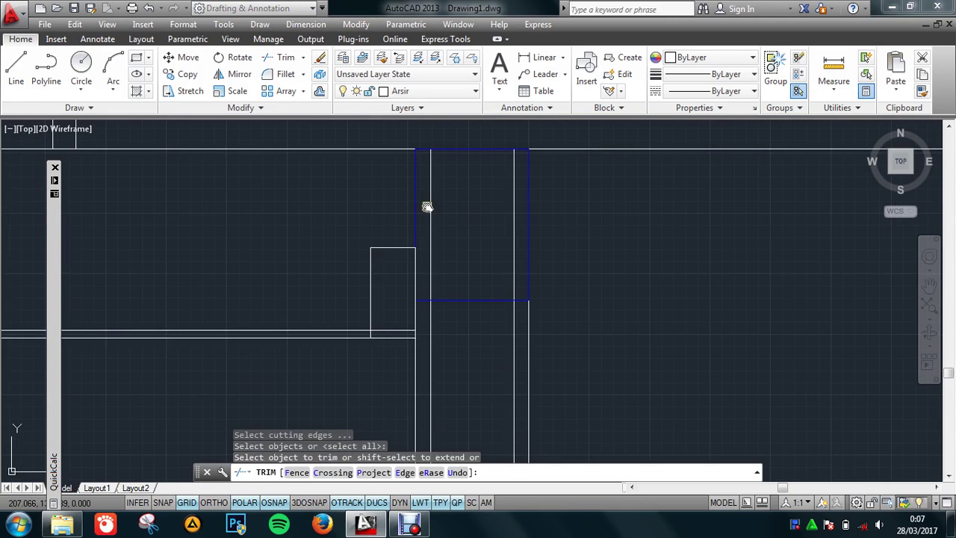
pyautogui.click(431, 212)
pyautogui.click(514, 226)
pyautogui.scroll(-3, 517, 231)
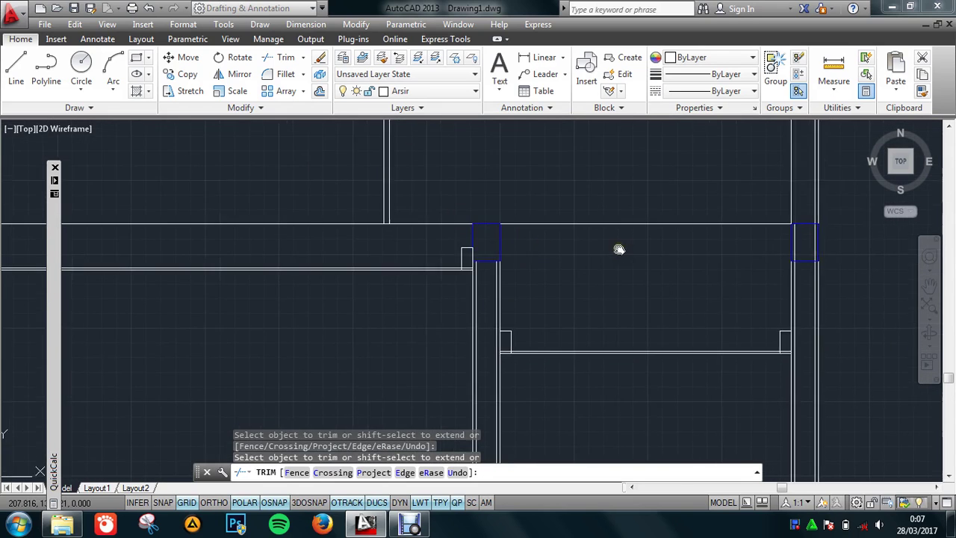
pyautogui.scroll(-2, 657, 250)
pyautogui.scroll(4, 688, 252)
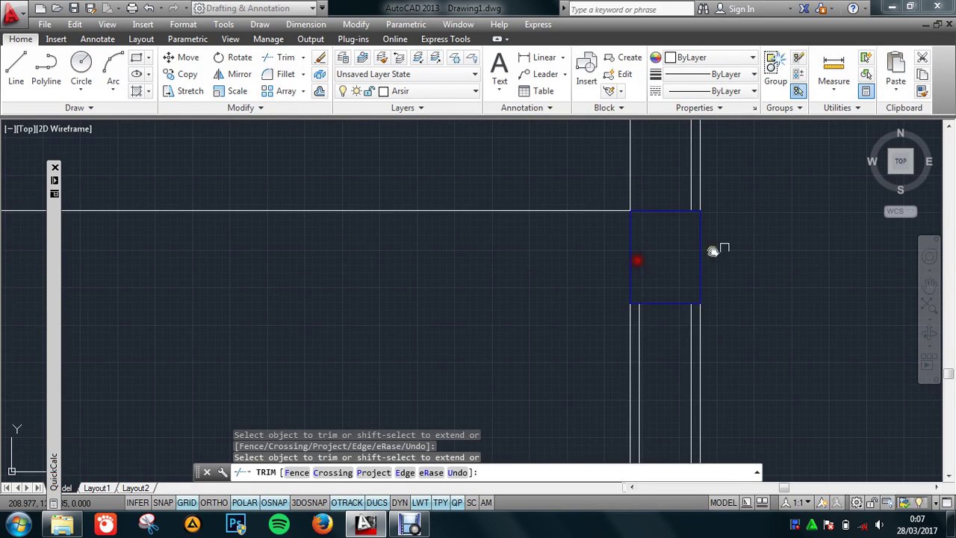
pyautogui.scroll(-5, 714, 251)
pyautogui.scroll(1, 292, 242)
pyautogui.scroll(4, 291, 252)
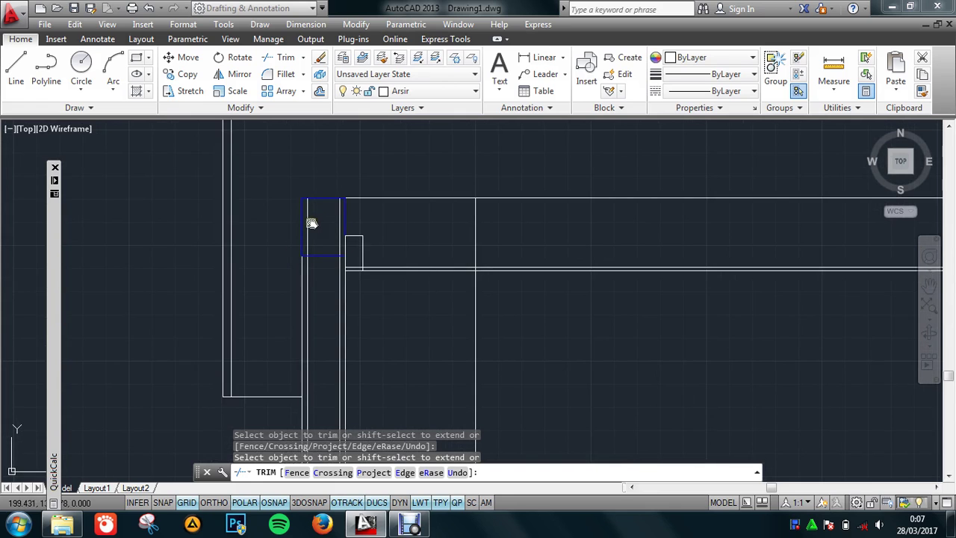
pyautogui.scroll(-5, 378, 294)
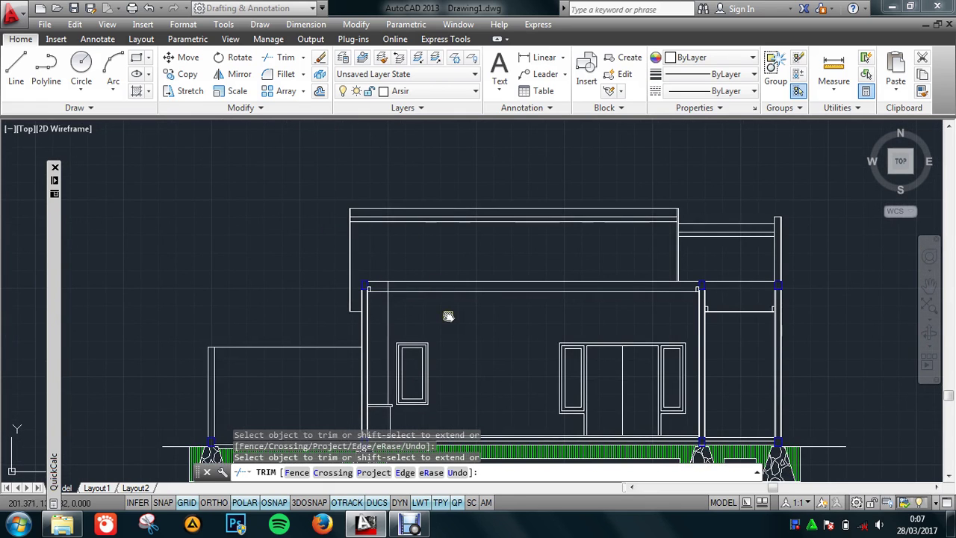
pyautogui.scroll(1, 448, 316)
pyautogui.scroll(2, 466, 307)
pyautogui.scroll(1, 387, 269)
pyautogui.scroll(-1, 376, 261)
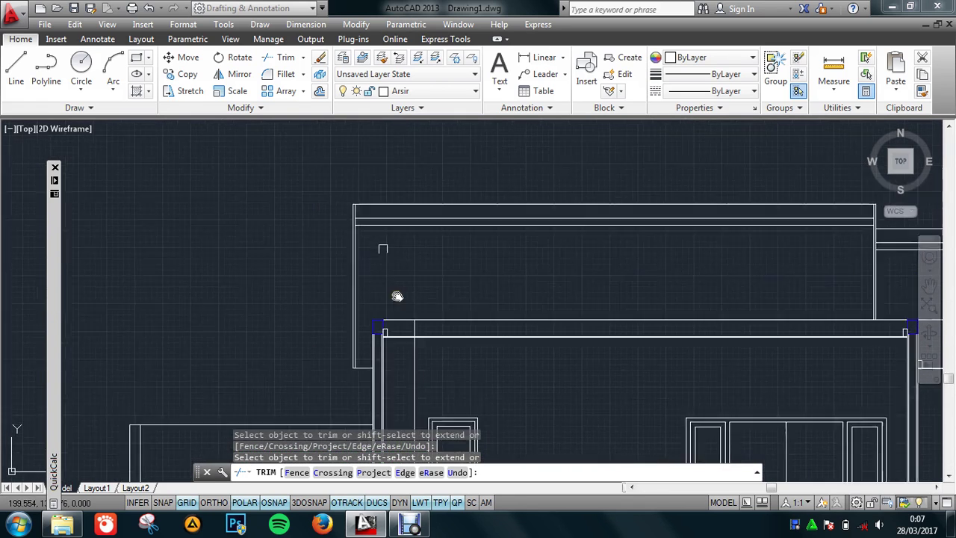
pyautogui.scroll(2, 397, 296)
pyautogui.press('Escape')
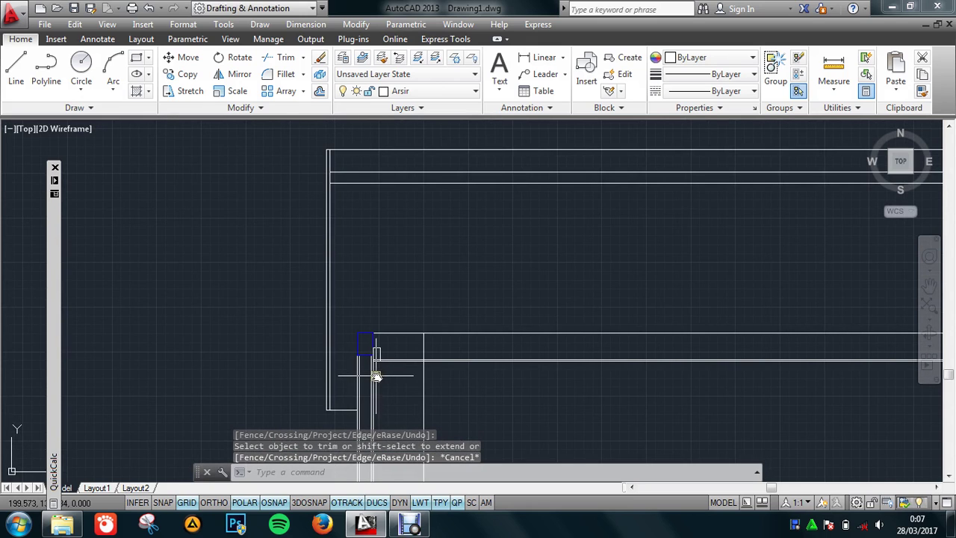
pyautogui.press('Escape')
pyautogui.scroll(2, 374, 374)
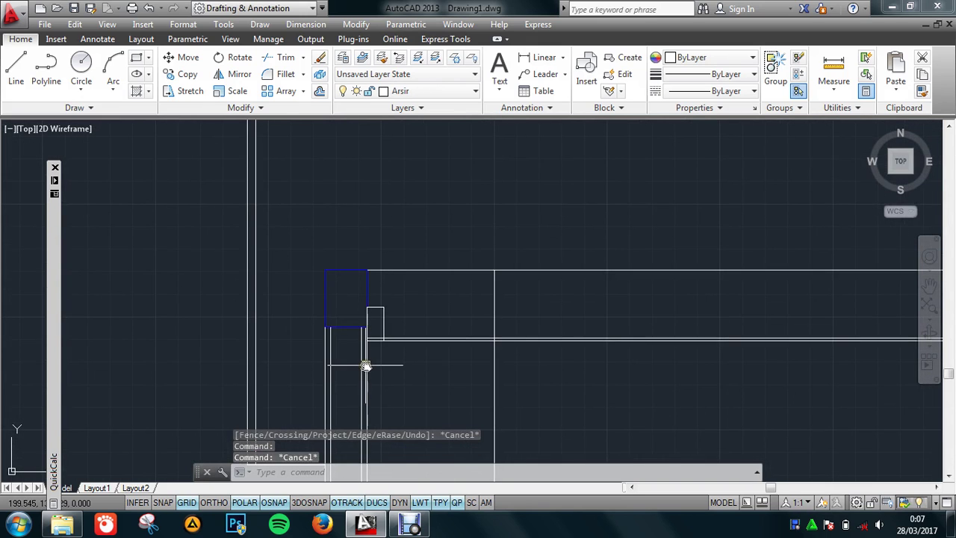
# Step: Grip-stretch the short corner wall line upward to a length of 4.000
pyautogui.click(369, 366)
pyautogui.scroll(-1, 368, 366)
pyautogui.scroll(-1, 351, 368)
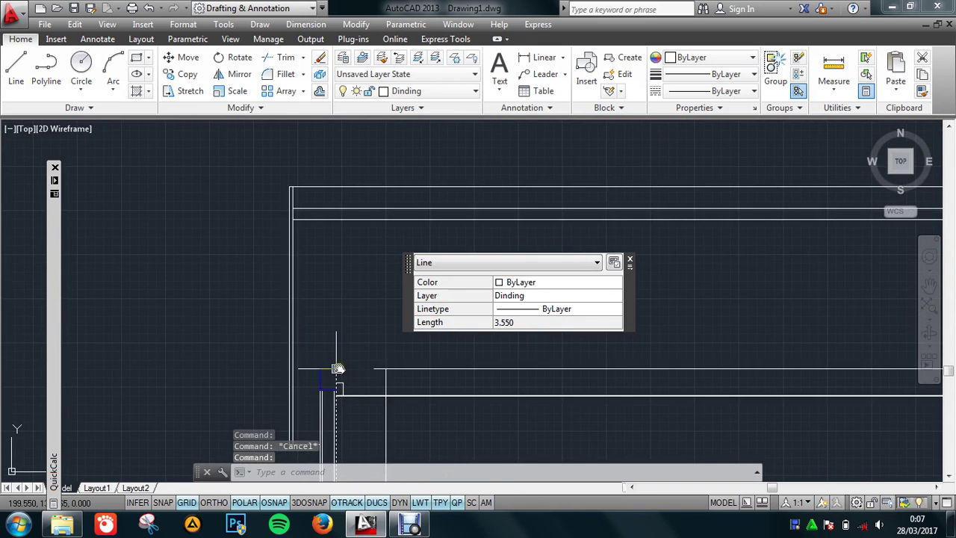
pyautogui.click(337, 385)
pyautogui.click(337, 220)
pyautogui.press('Escape')
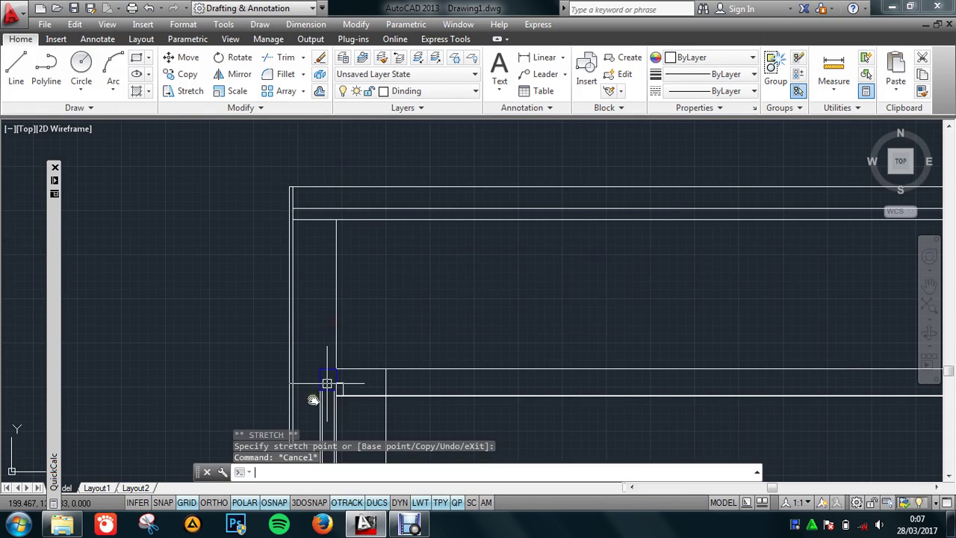
pyautogui.scroll(4, 314, 401)
pyautogui.scroll(-4, 327, 400)
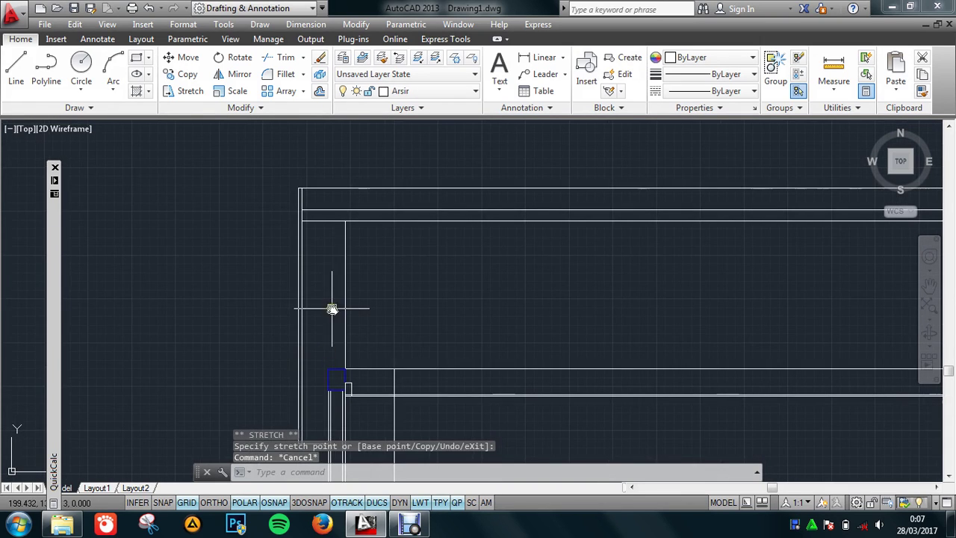
# Step: Extend the four left wall lines up to the beam line
pyautogui.write('ex')
pyautogui.press('Return')
pyautogui.click(363, 221)
pyautogui.press('Return')
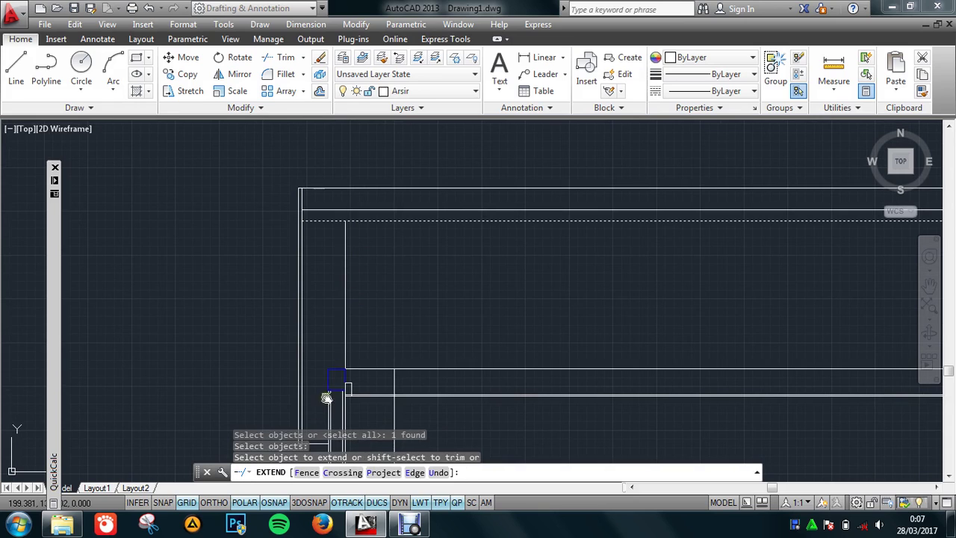
pyautogui.click(331, 402)
pyautogui.click(325, 406)
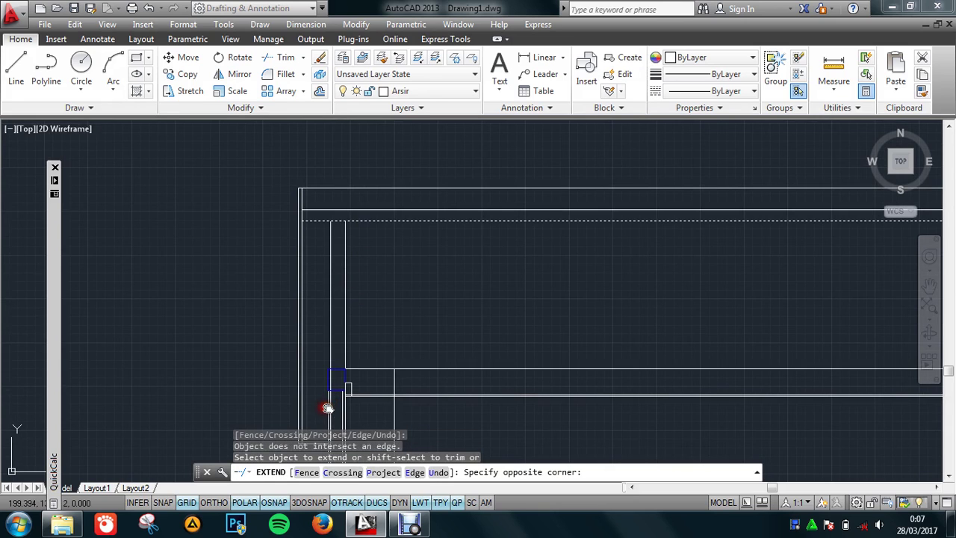
pyautogui.scroll(3, 327, 408)
pyautogui.click(360, 398)
pyautogui.click(385, 391)
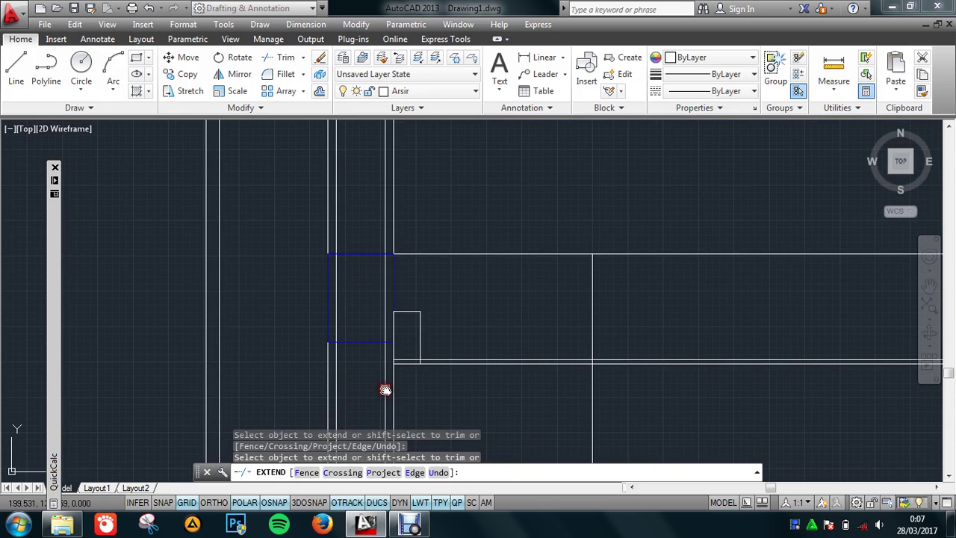
pyautogui.scroll(-1, 384, 388)
pyautogui.scroll(-3, 384, 386)
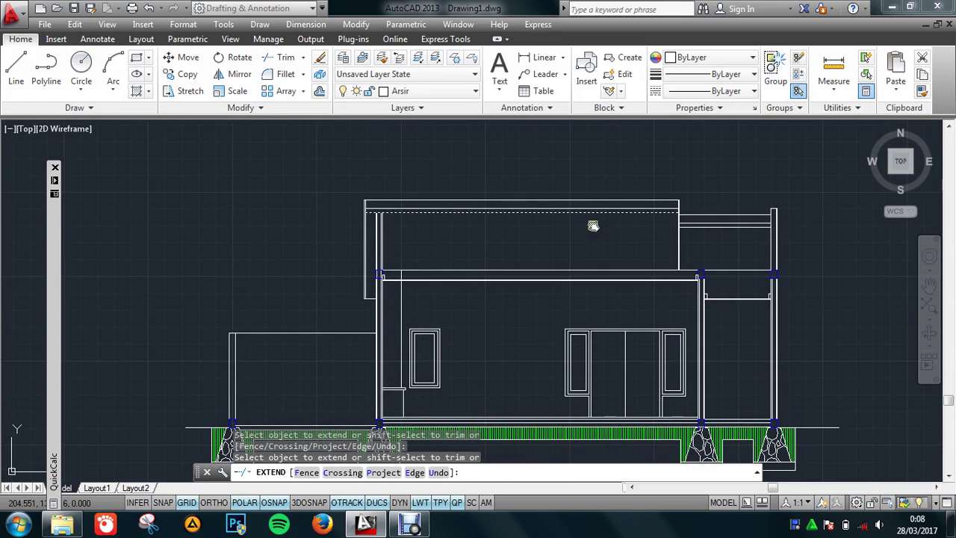
pyautogui.moveTo(598, 229); pyautogui.dragTo(608, 198, button='middle')
pyautogui.press('Escape')
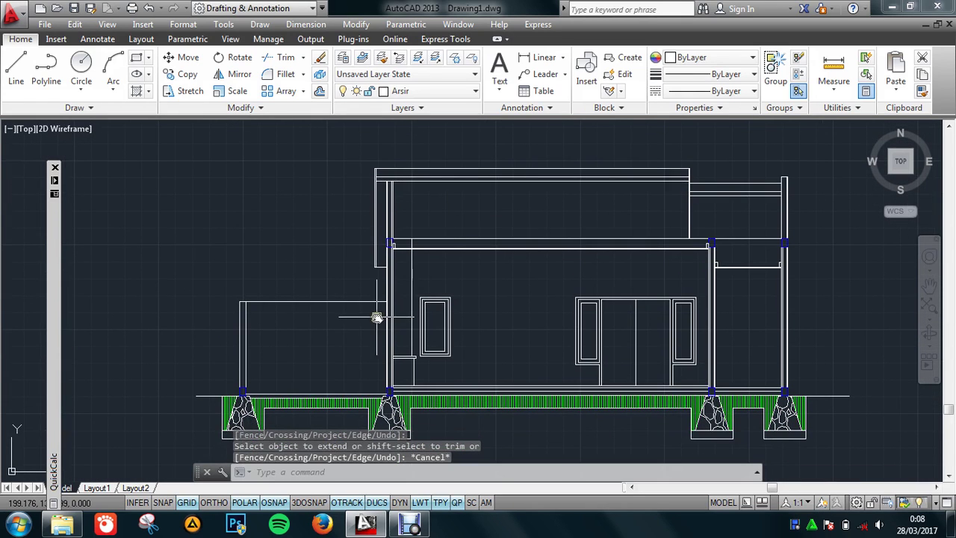
# Step: Add a 0.02 offset line along the low left wall, then start a new hatch
pyautogui.scroll(2, 221, 379)
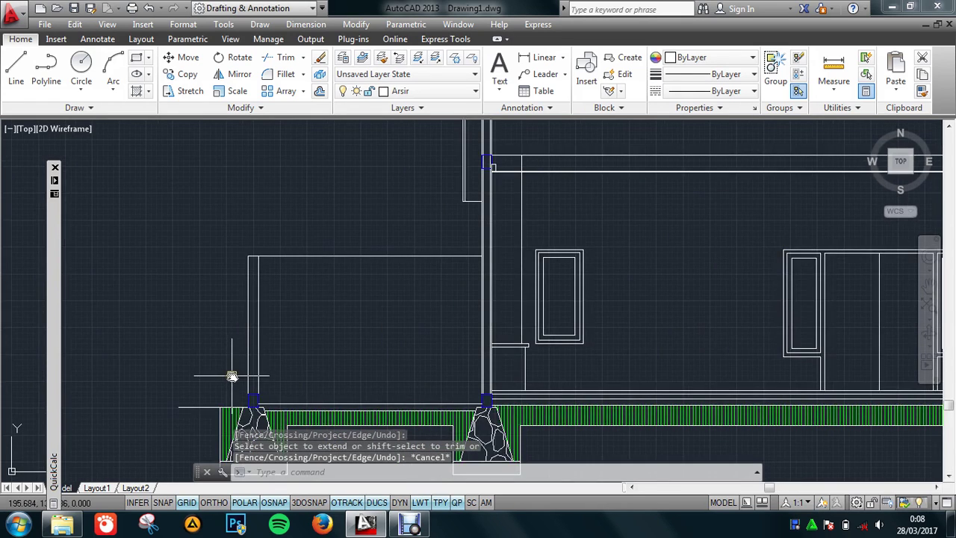
pyautogui.write('o')
pyautogui.press('Return')
pyautogui.scroll(5, 245, 348)
pyautogui.press('Return')
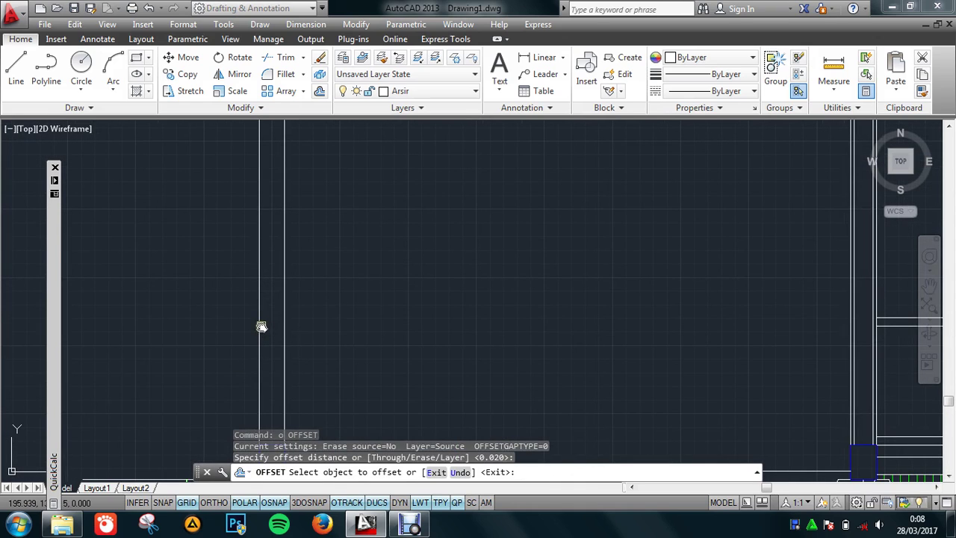
pyautogui.click(261, 327)
pyautogui.click(287, 338)
pyautogui.click(228, 336)
pyautogui.scroll(-5, 278, 302)
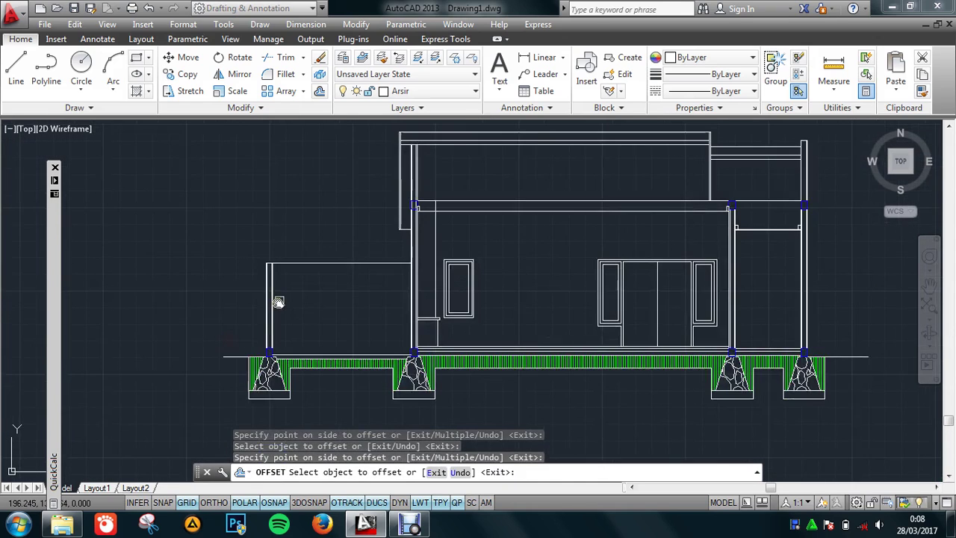
pyautogui.press('Escape')
pyautogui.moveTo(490, 299); pyautogui.dragTo(466, 315, button='middle')
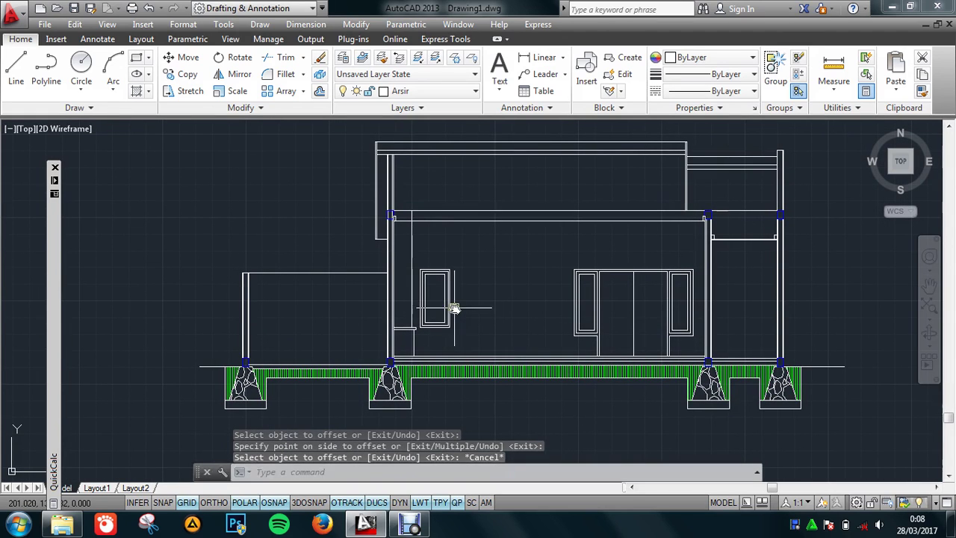
pyautogui.write('h')
pyautogui.press('Return')
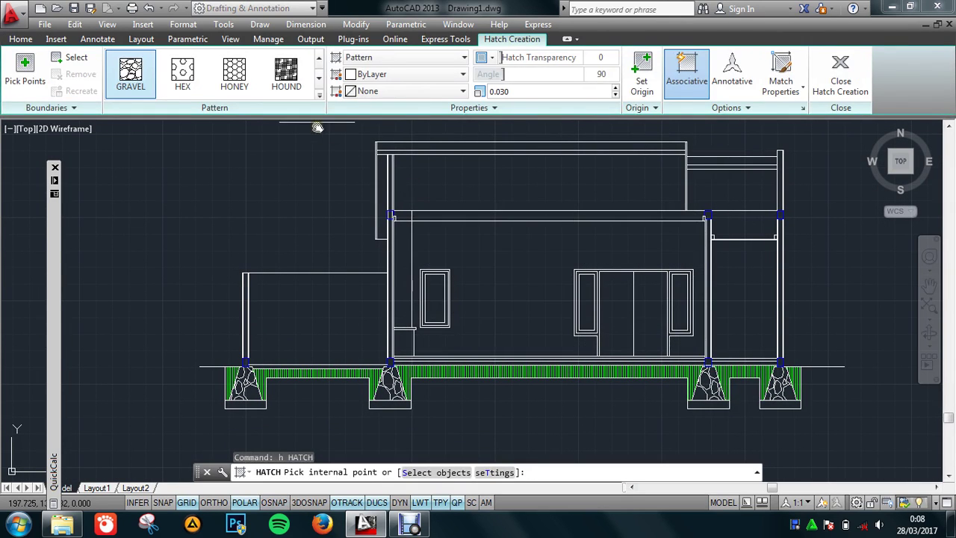
# Step: Pick ANSI32 from the top of the hatch pattern gallery
pyautogui.click(320, 95)
pyautogui.scroll(4, 284, 119)
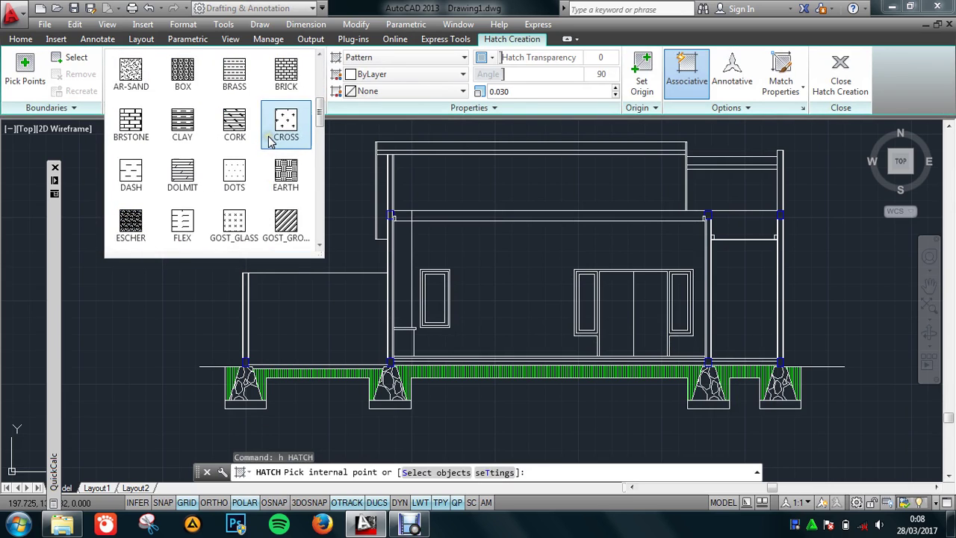
pyautogui.scroll(2, 276, 131)
pyautogui.scroll(3, 272, 142)
pyautogui.scroll(2, 272, 138)
pyautogui.click(284, 71)
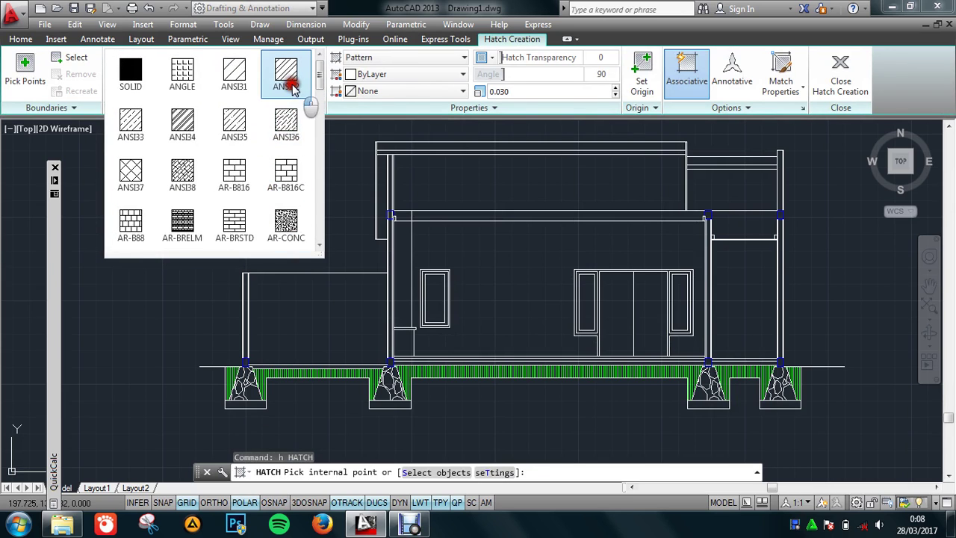
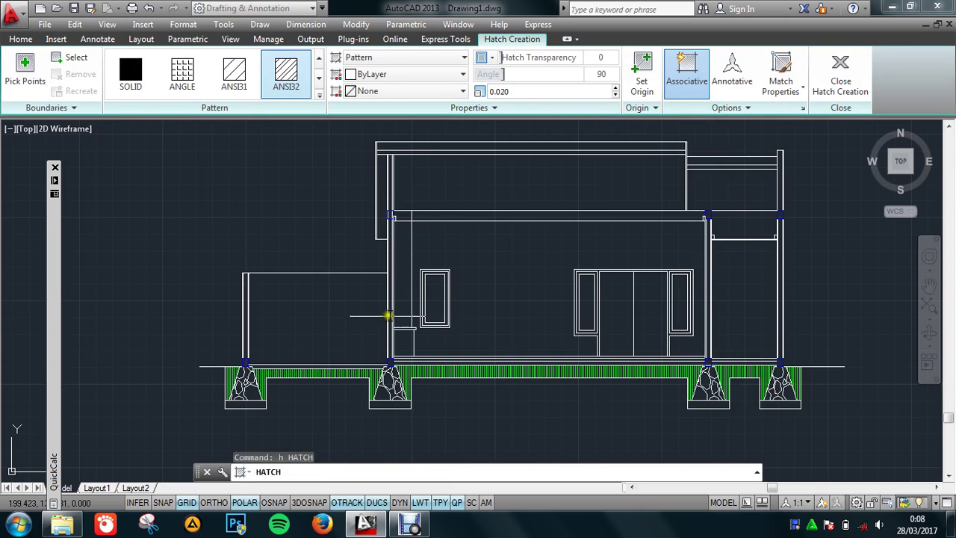
# Step: Set the ANSI32 hatch angle to 0 and the scale to 0.010
pyautogui.scroll(4, 388, 310)
pyautogui.write('0.005')
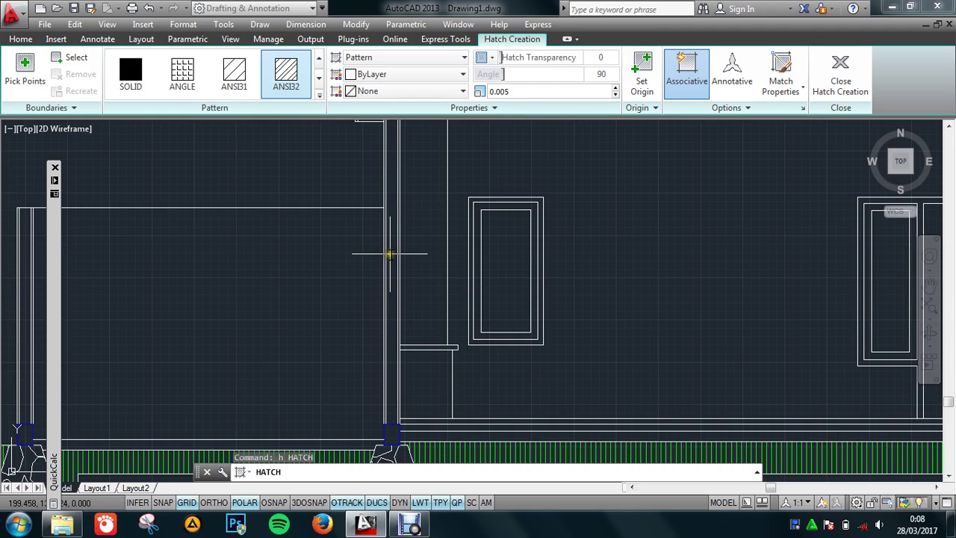
pyautogui.scroll(-2, 393, 267)
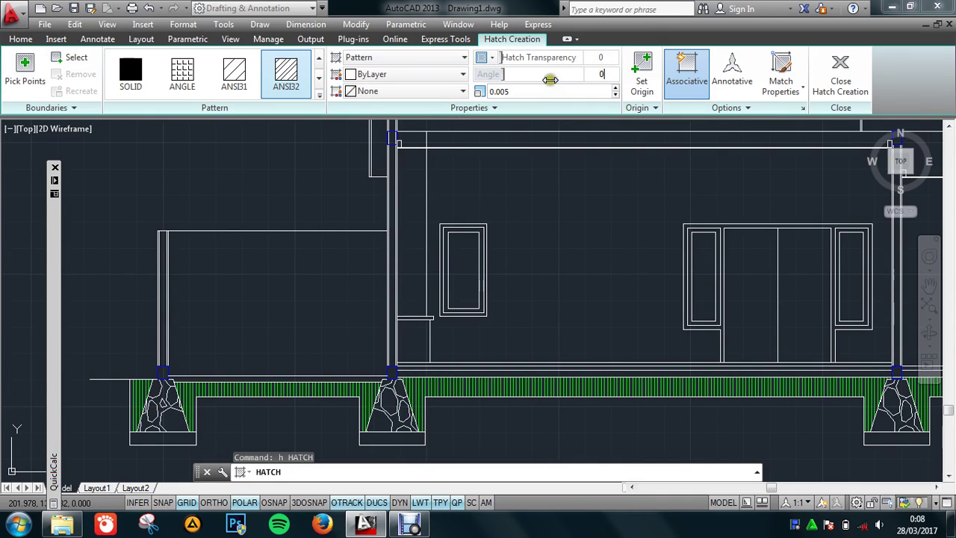
pyautogui.click(562, 91)
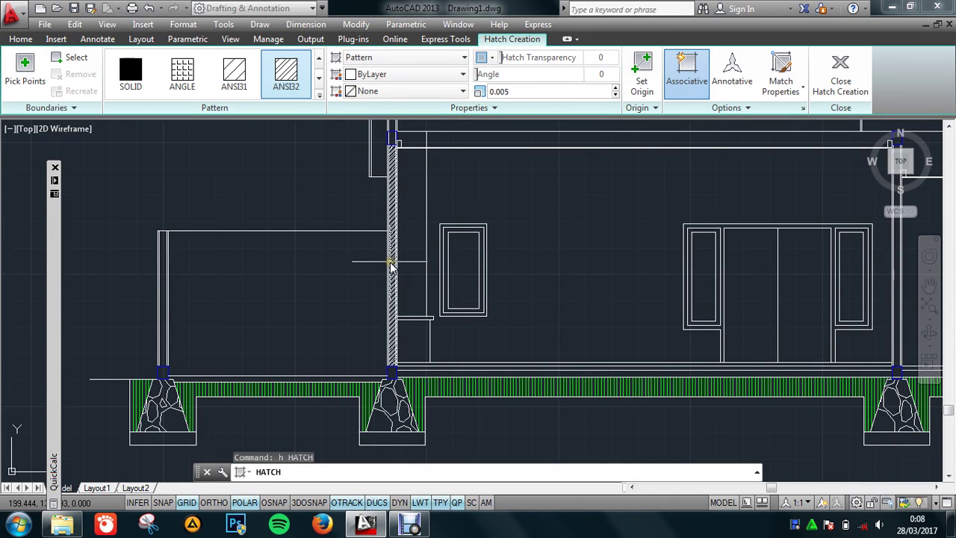
pyautogui.scroll(2, 391, 266)
pyautogui.click(525, 89)
pyautogui.write('0.010')
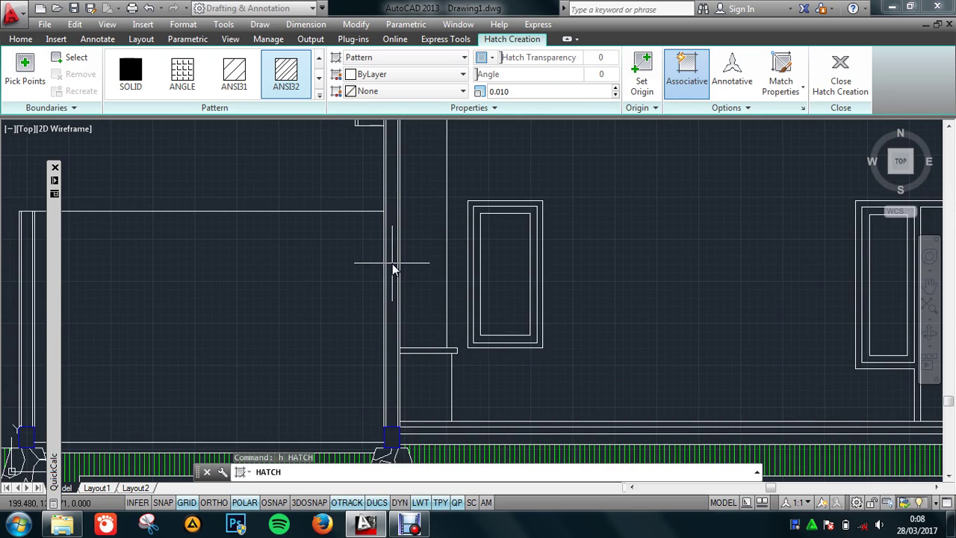
pyautogui.scroll(-2, 394, 267)
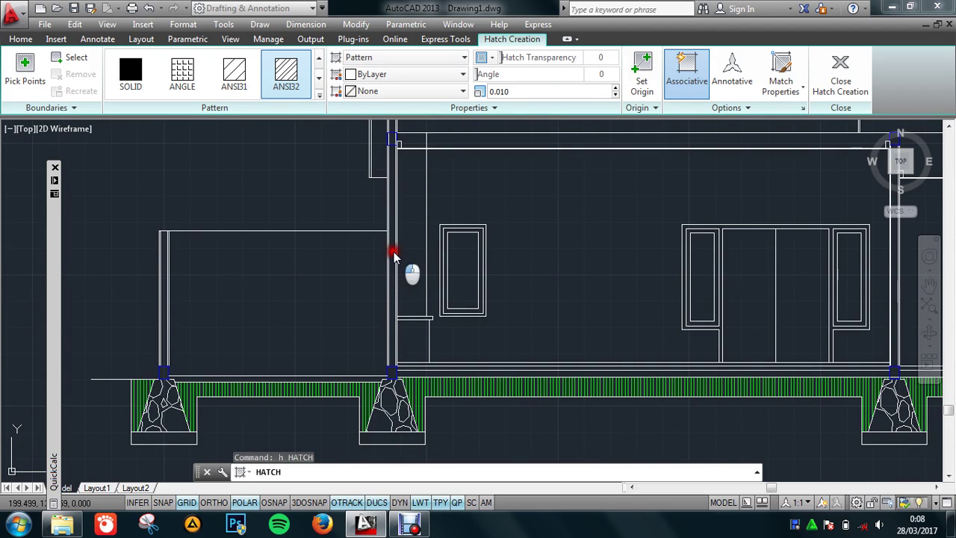
# Step: Hatch the left wall, the wall beside the door, the far right wall and the upper left wall
pyautogui.click(394, 255)
pyautogui.scroll(2, 164, 337)
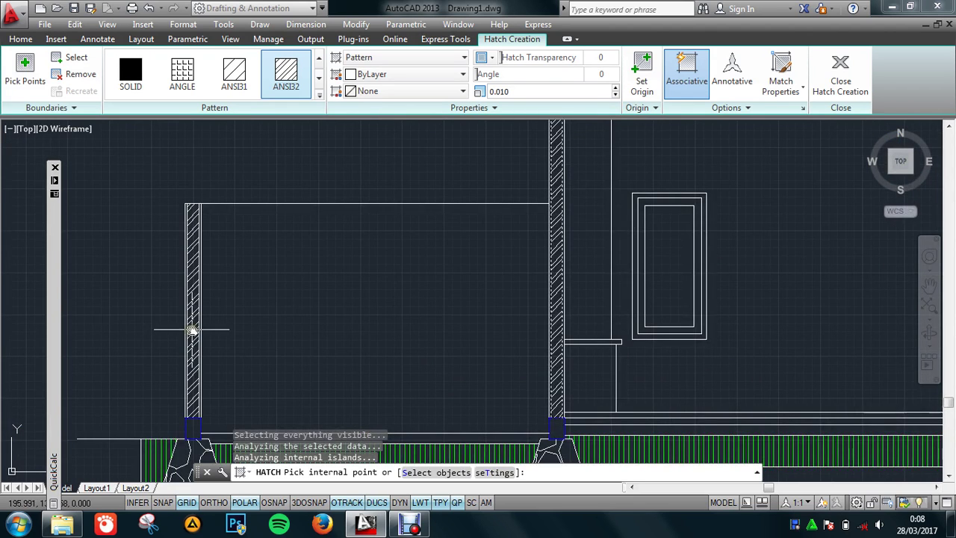
pyautogui.scroll(-3, 192, 328)
pyautogui.scroll(1, 486, 295)
pyautogui.scroll(2, 608, 311)
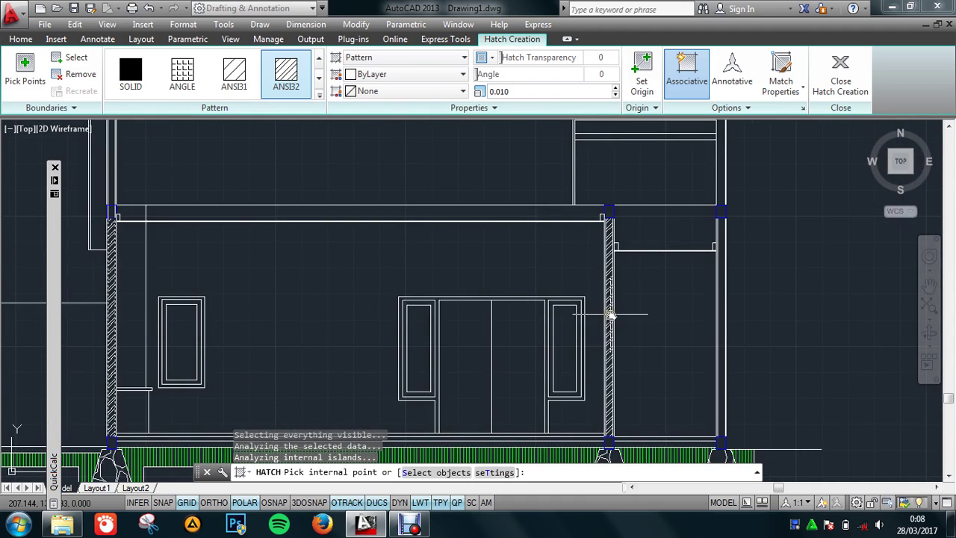
pyautogui.click(610, 315)
pyautogui.click(723, 302)
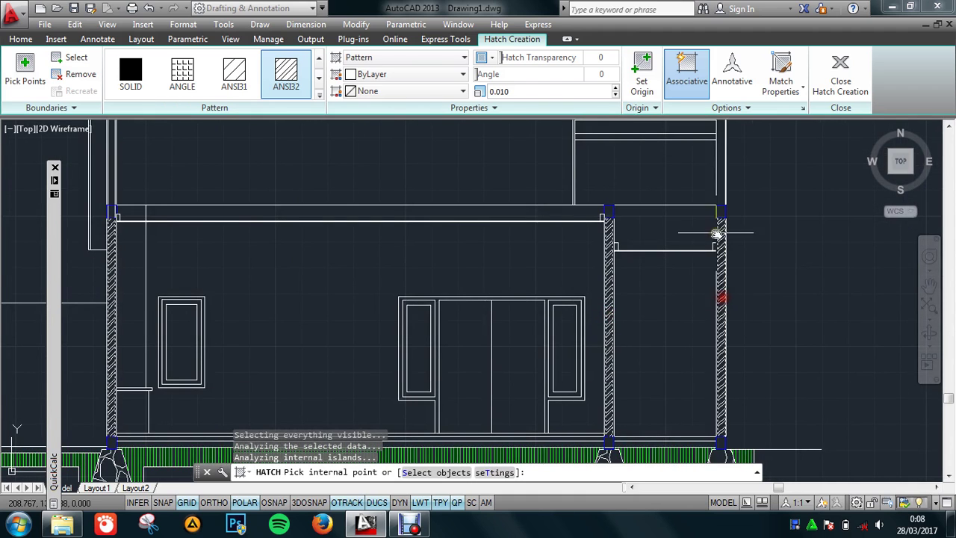
pyautogui.scroll(2, 717, 239)
pyautogui.scroll(-2, 666, 294)
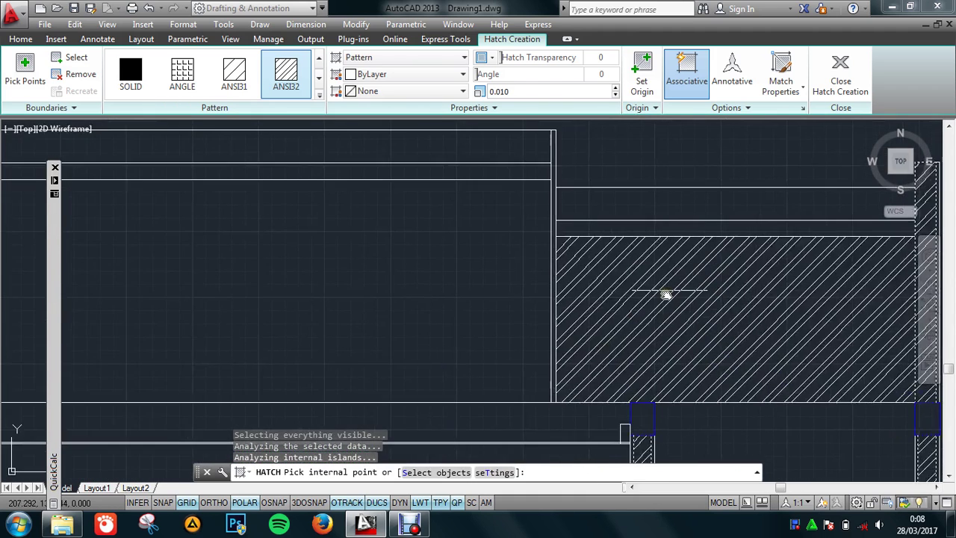
pyautogui.scroll(-2, 493, 294)
pyautogui.scroll(2, 284, 299)
pyautogui.click(295, 299)
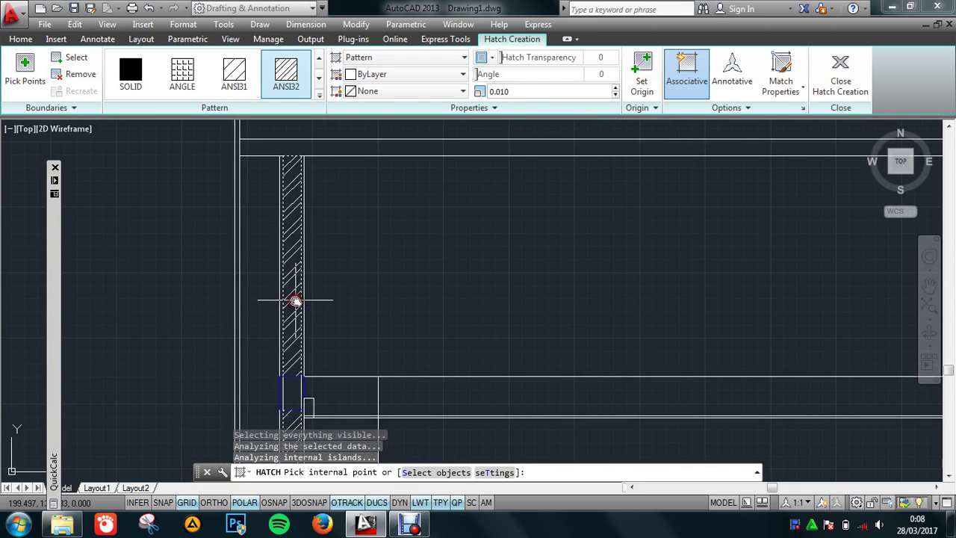
pyautogui.scroll(-2, 314, 239)
pyautogui.scroll(-1, 351, 284)
pyautogui.scroll(2, 366, 303)
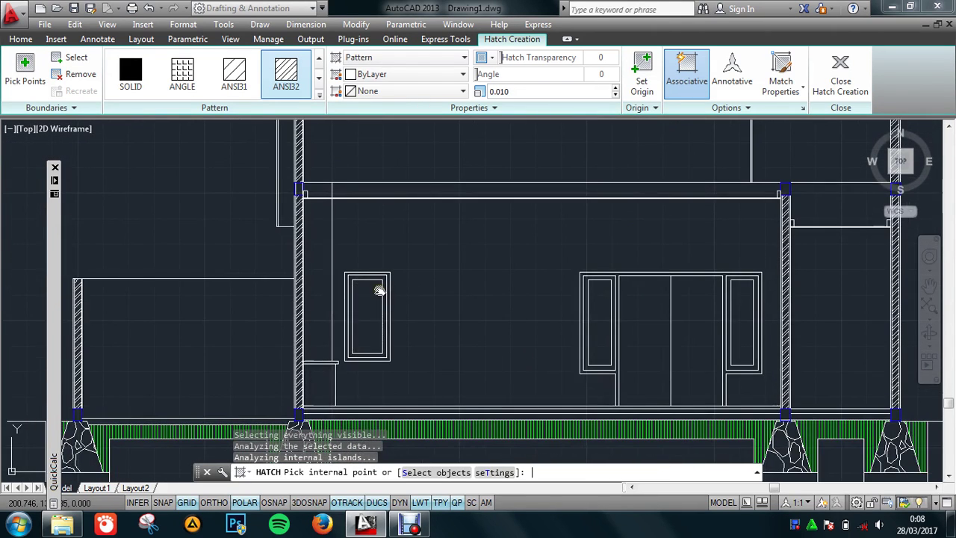
pyautogui.press('Return')
pyautogui.click(477, 285)
pyautogui.click(478, 286)
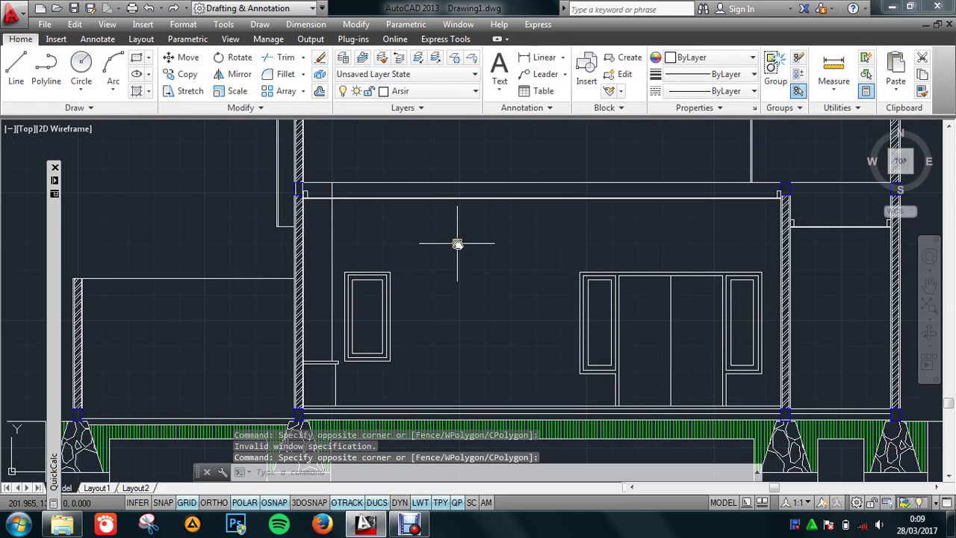
# Step: Start a Gradient hatch with colours Cyan and White in the GR_CURVED style
pyautogui.write('h')
pyautogui.press('Return')
pyautogui.click(374, 59)
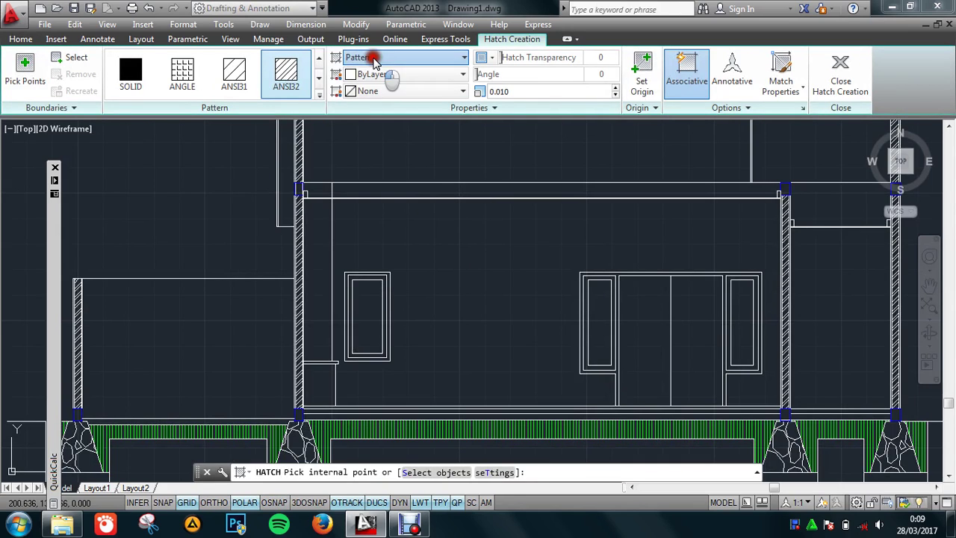
pyautogui.click(363, 89)
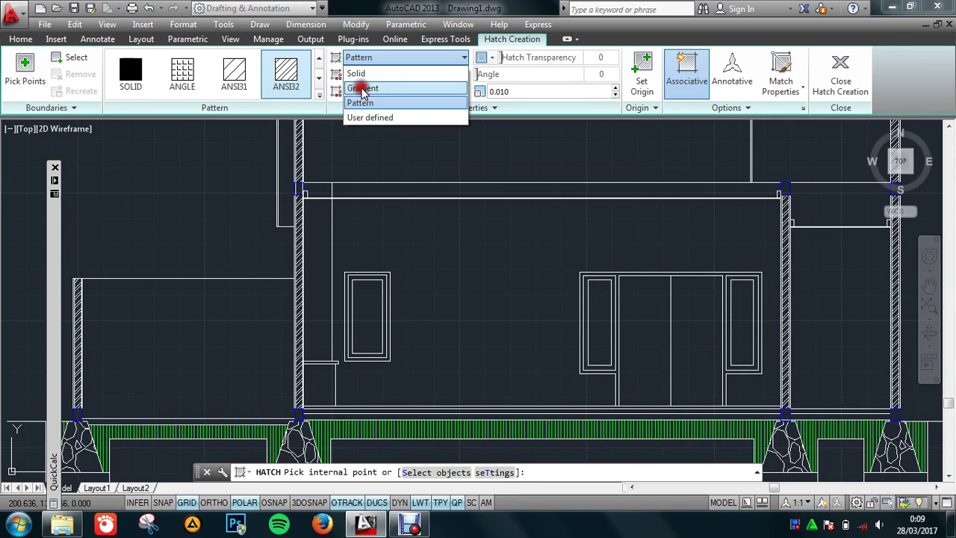
pyautogui.click(423, 79)
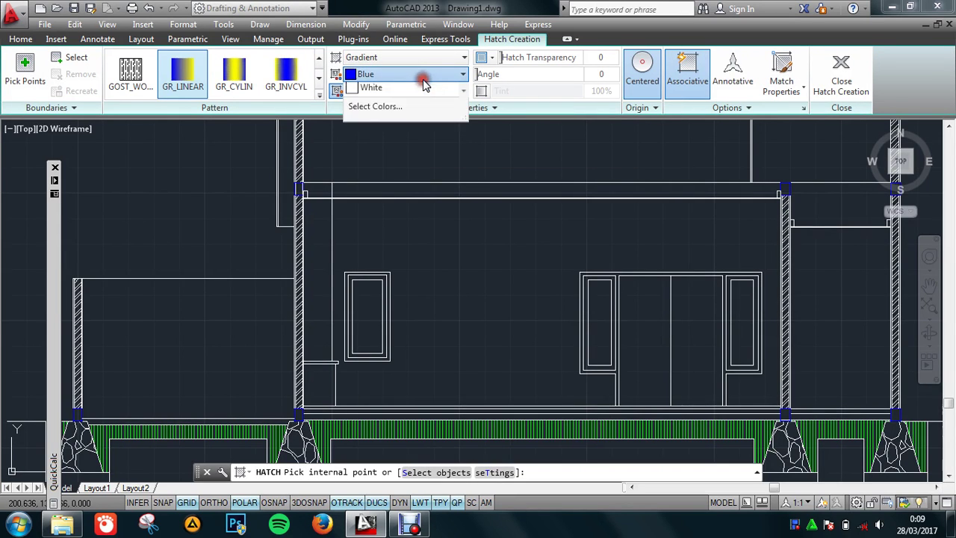
pyautogui.click(373, 142)
pyautogui.click(403, 91)
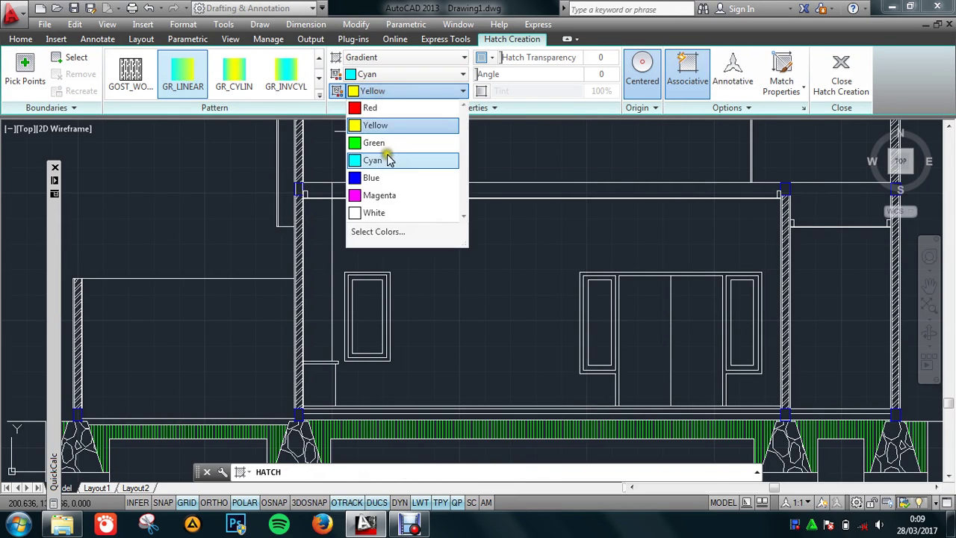
pyautogui.click(377, 213)
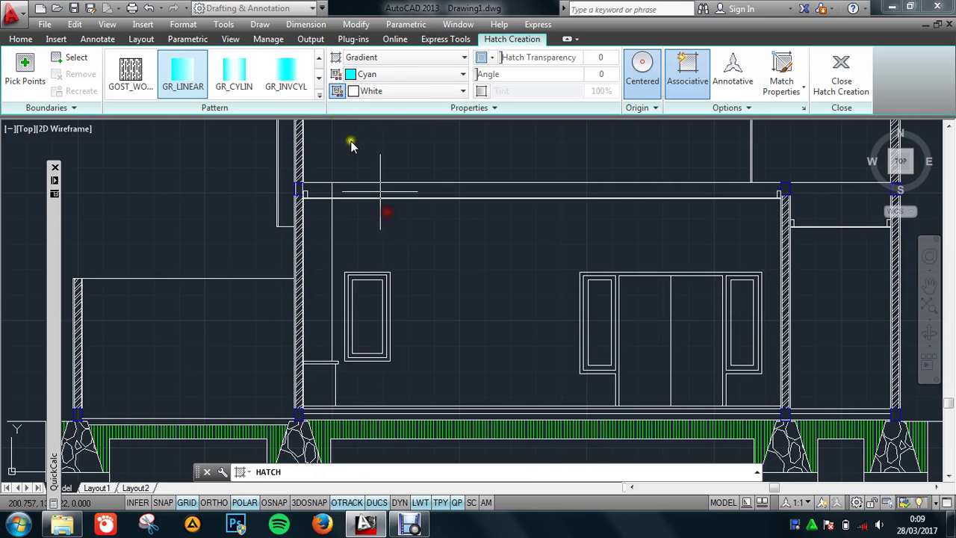
pyautogui.click(320, 95)
pyautogui.click(234, 123)
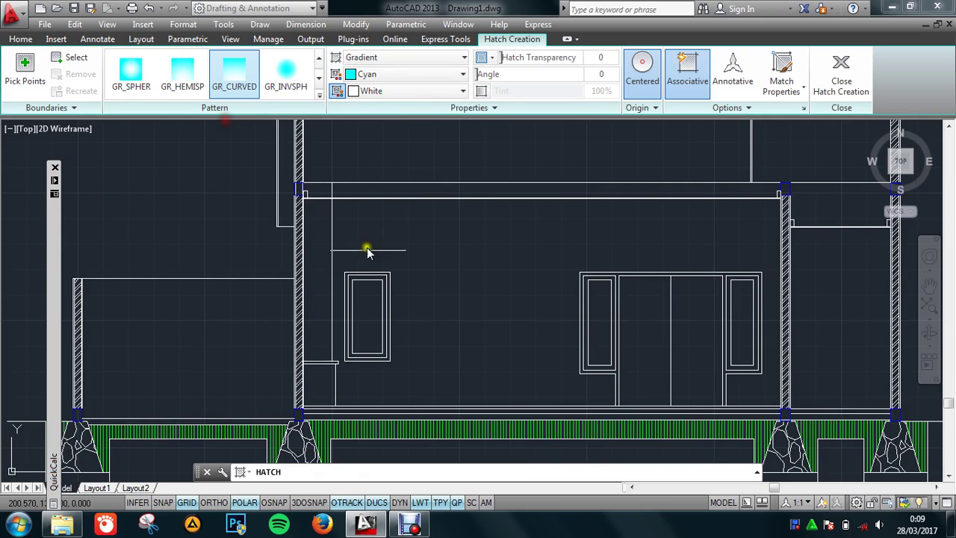
# Step: Fill the small left window and both panes beside the door with the gradient
pyautogui.click(376, 322)
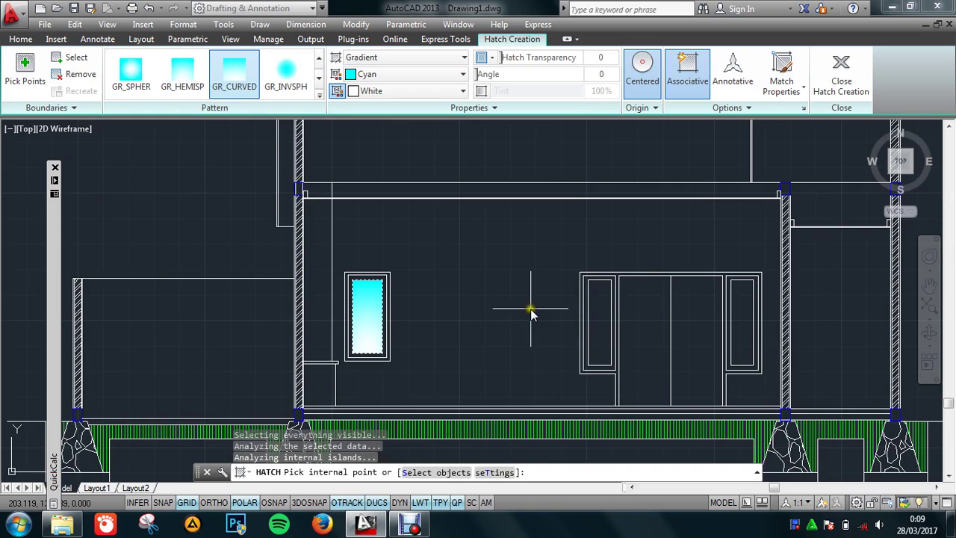
pyautogui.press('Return')
pyautogui.press('Return')
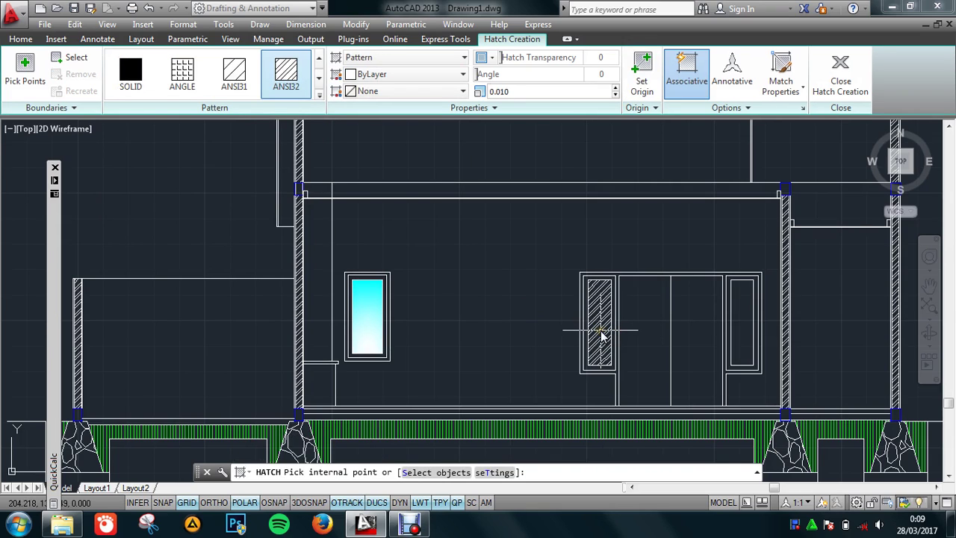
pyautogui.click(381, 57)
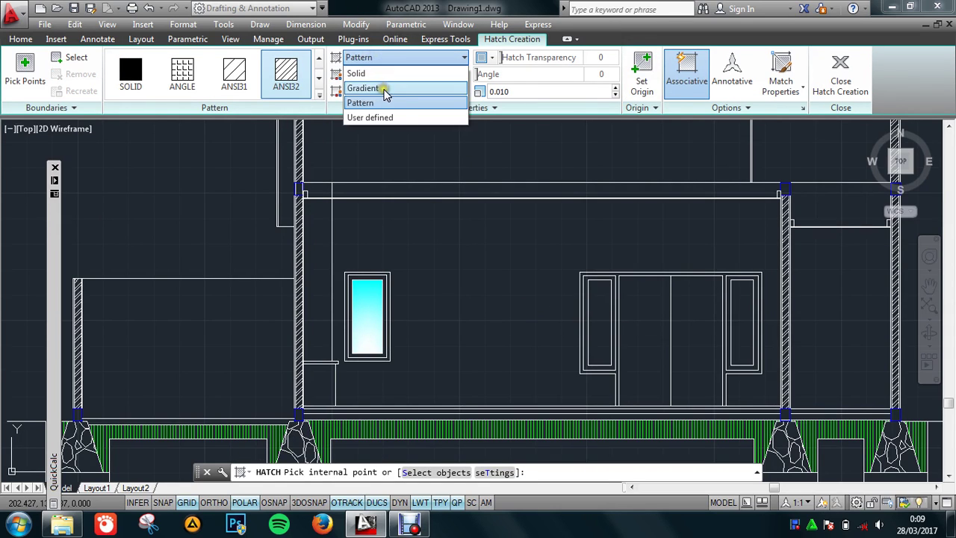
pyautogui.click(384, 89)
pyautogui.click(599, 308)
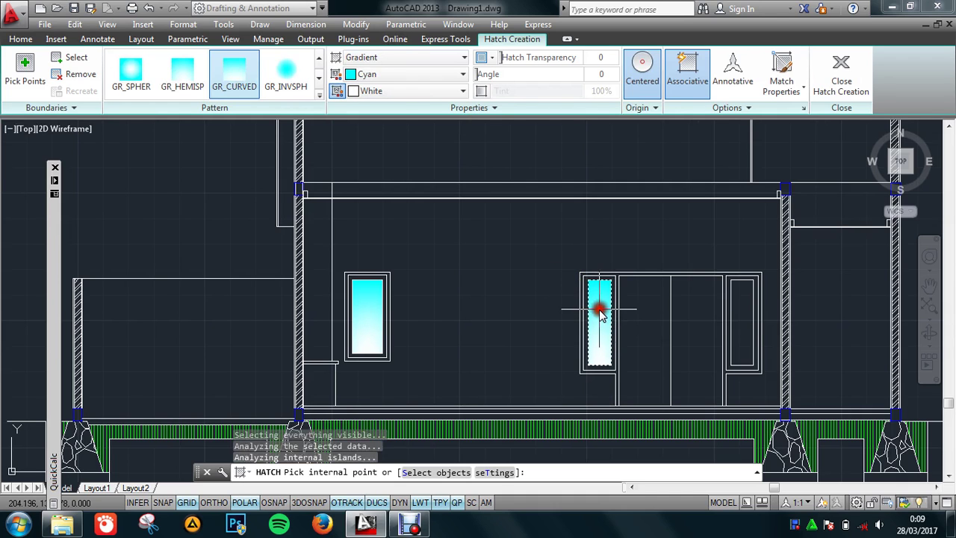
pyautogui.click(729, 330)
pyautogui.press('Return')
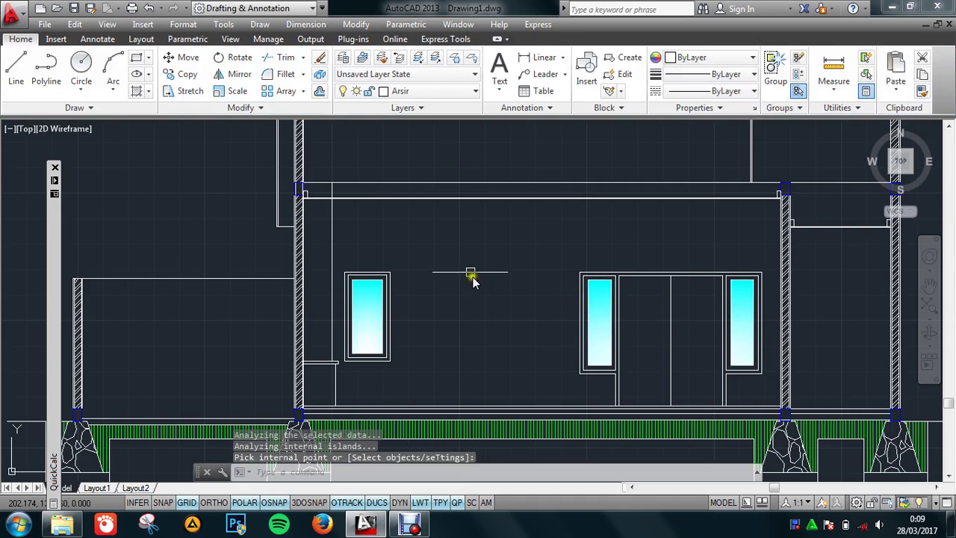
pyautogui.scroll(-4, 486, 277)
# Step: Make Notasi ukuran the current layer
pyautogui.scroll(2, 543, 246)
pyautogui.scroll(2, 512, 247)
pyautogui.scroll(-2, 490, 241)
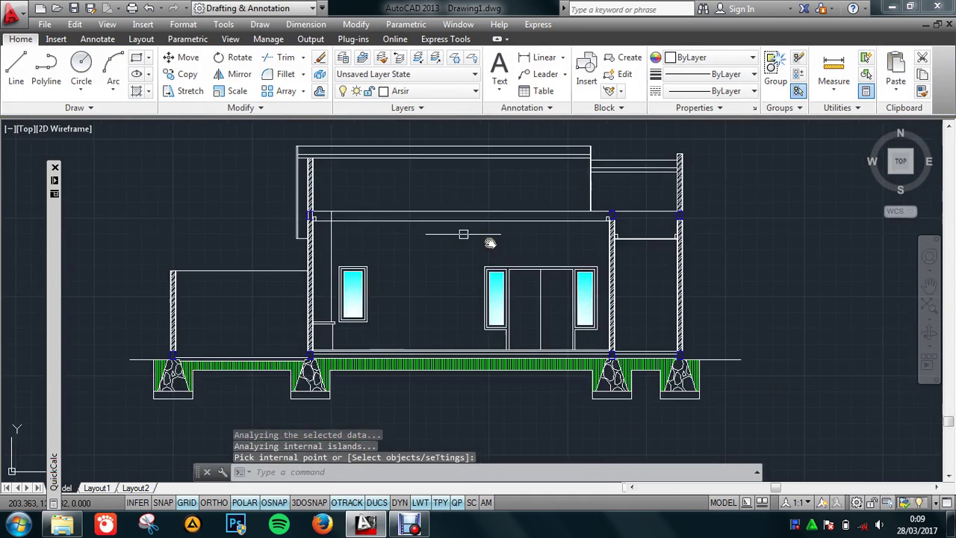
pyautogui.moveTo(453, 236); pyautogui.dragTo(455, 236, button='middle')
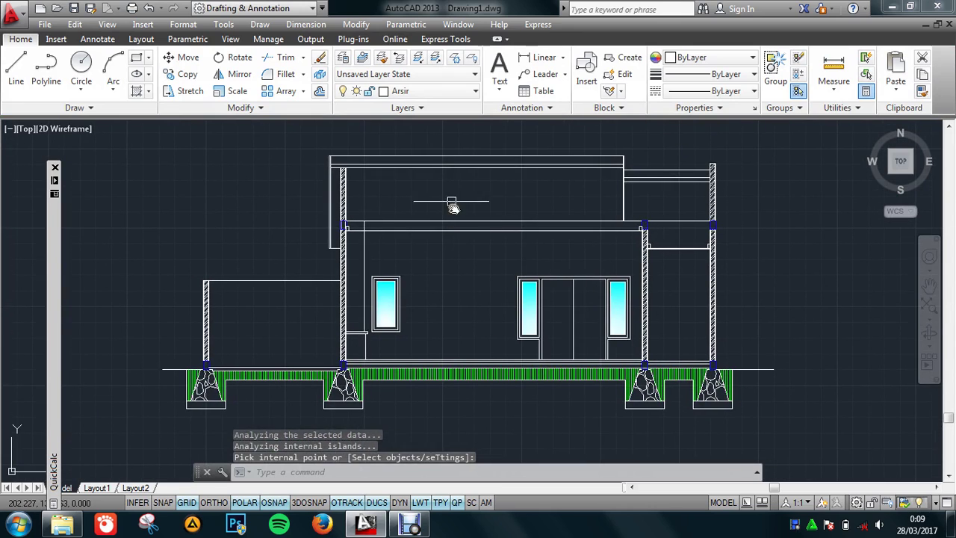
pyautogui.click(415, 93)
pyautogui.scroll(-3, 416, 162)
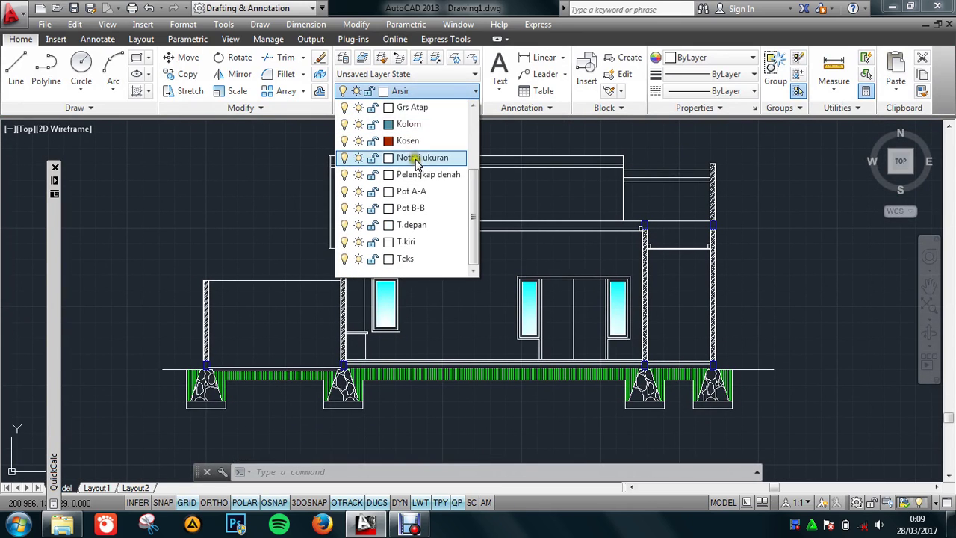
pyautogui.scroll(2, 424, 172)
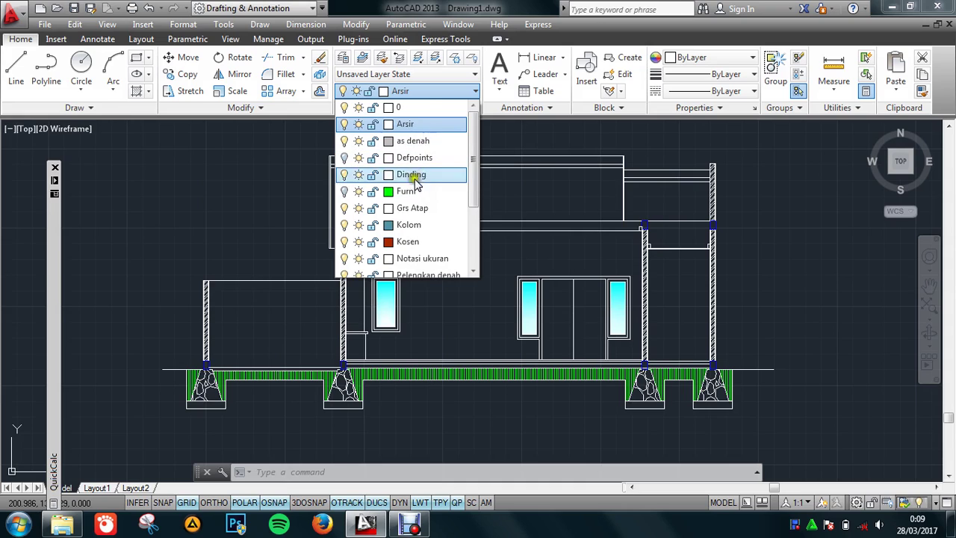
pyautogui.scroll(-1, 422, 175)
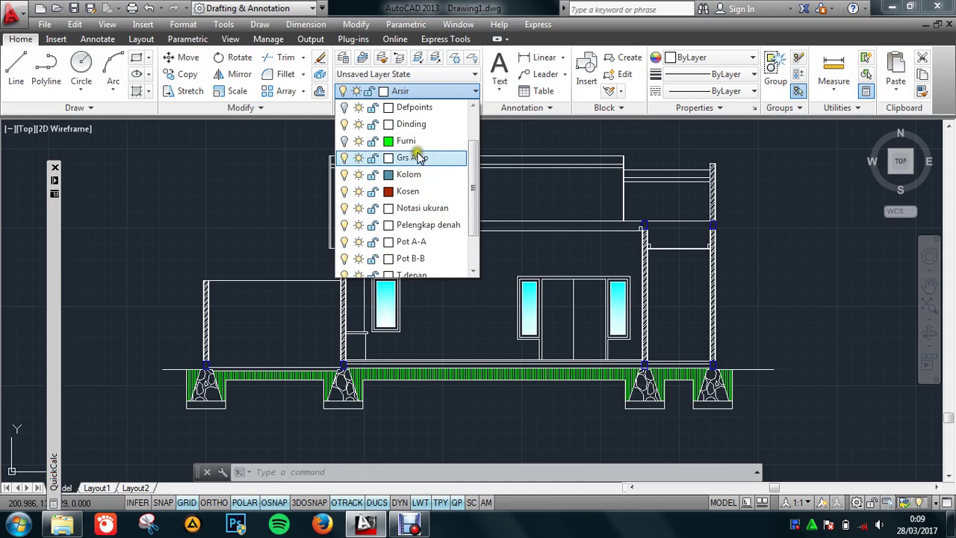
pyautogui.scroll(-1, 421, 189)
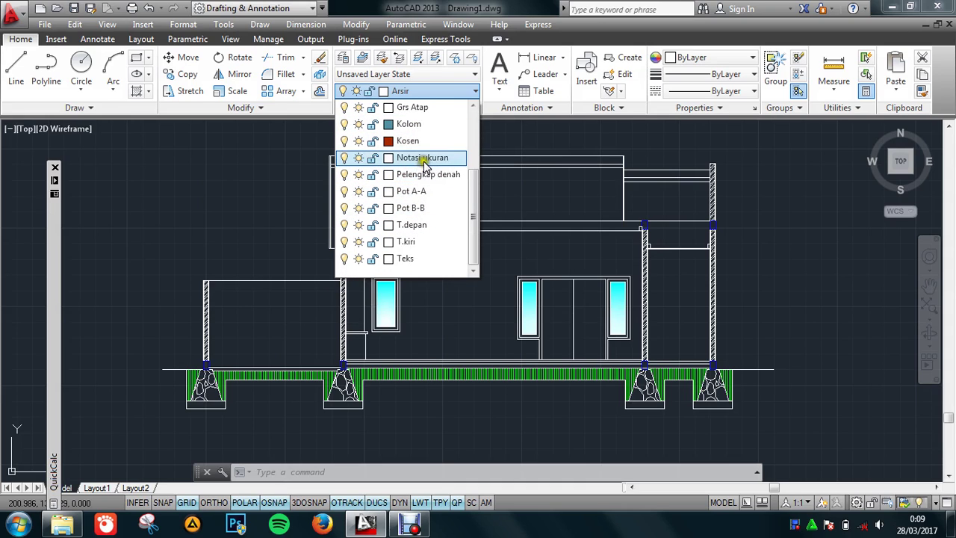
pyautogui.click(430, 162)
# Step: Set Standard as the current dimension style in the Dimension Style Manager
pyautogui.moveTo(442, 268); pyautogui.dragTo(488, 217, button='middle')
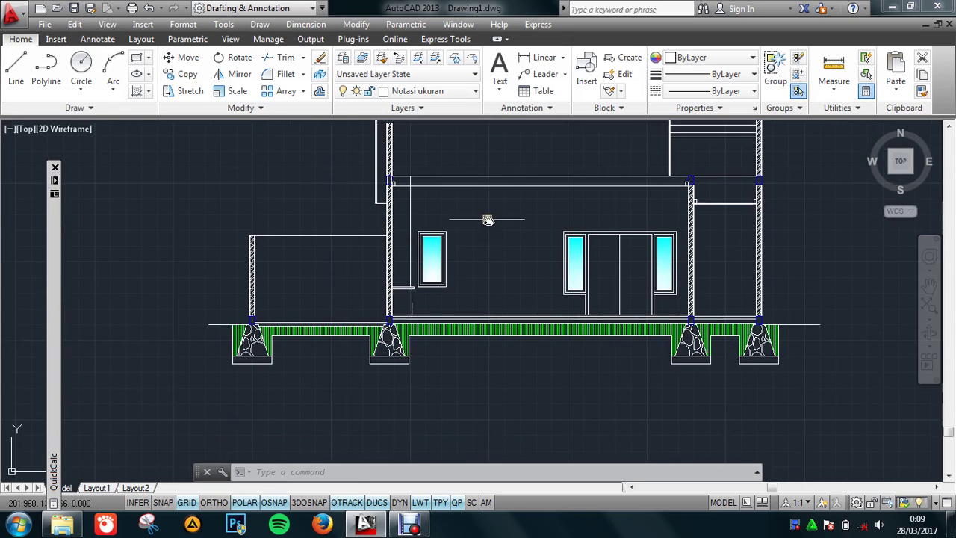
pyautogui.scroll(2, 460, 267)
pyautogui.write('d')
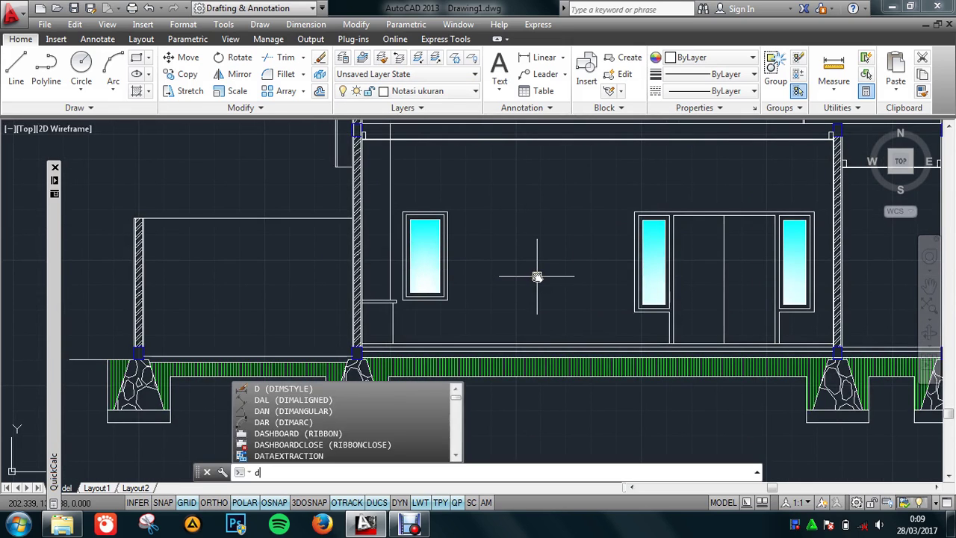
pyautogui.press('Return')
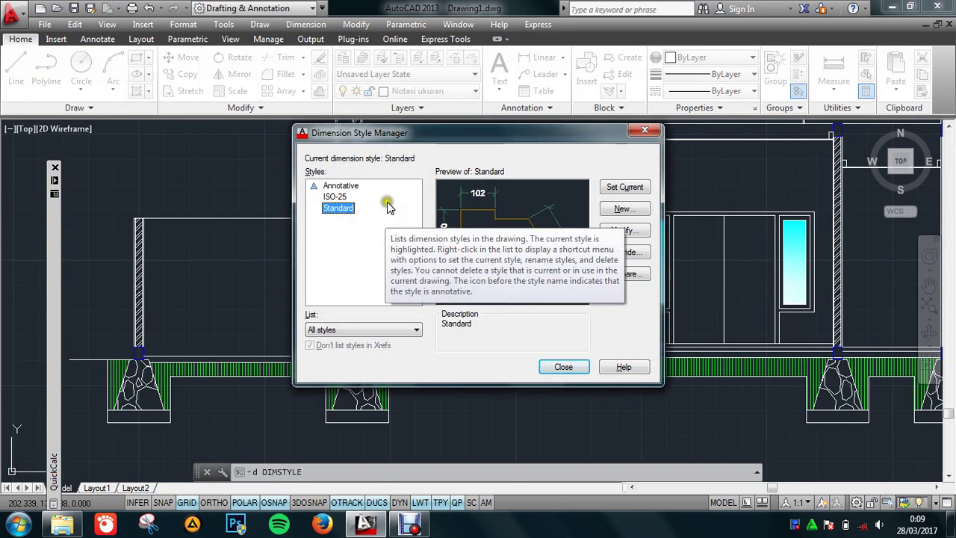
pyautogui.click(614, 187)
pyautogui.click(564, 367)
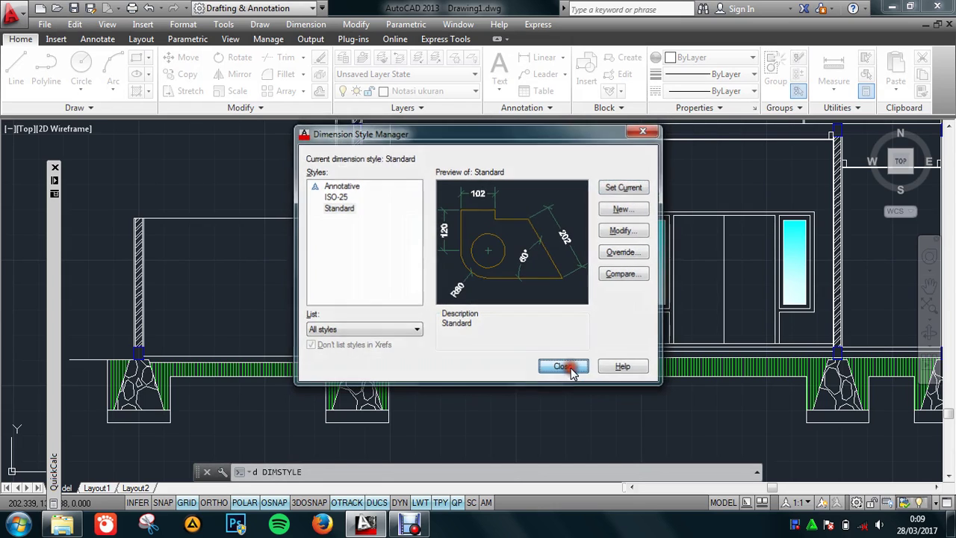
# Step: Add a 348 linear dimension from the left footing corner to the next footing
pyautogui.scroll(-2, 572, 274)
pyautogui.scroll(2, 491, 344)
pyautogui.moveTo(492, 344); pyautogui.dragTo(532, 402, button='middle')
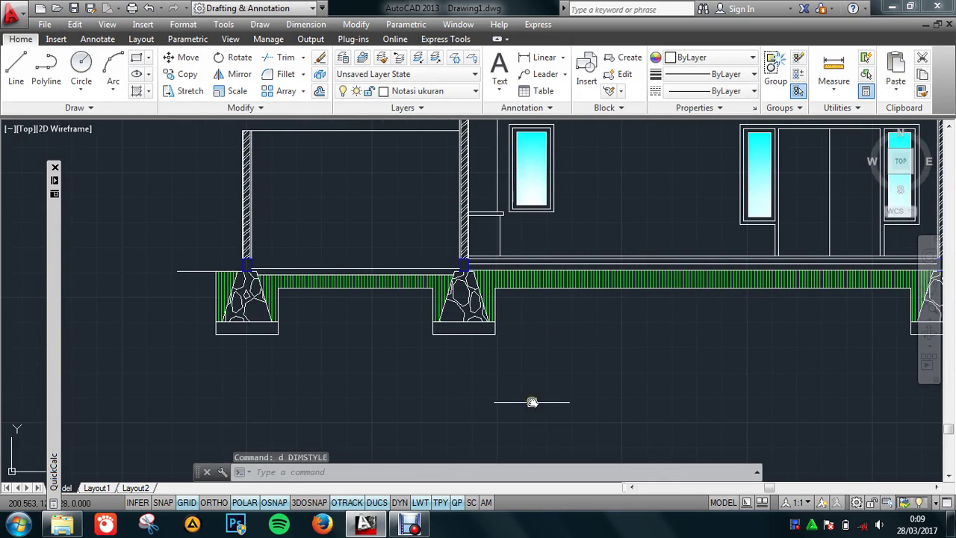
pyautogui.click(498, 472)
pyautogui.write('dl')
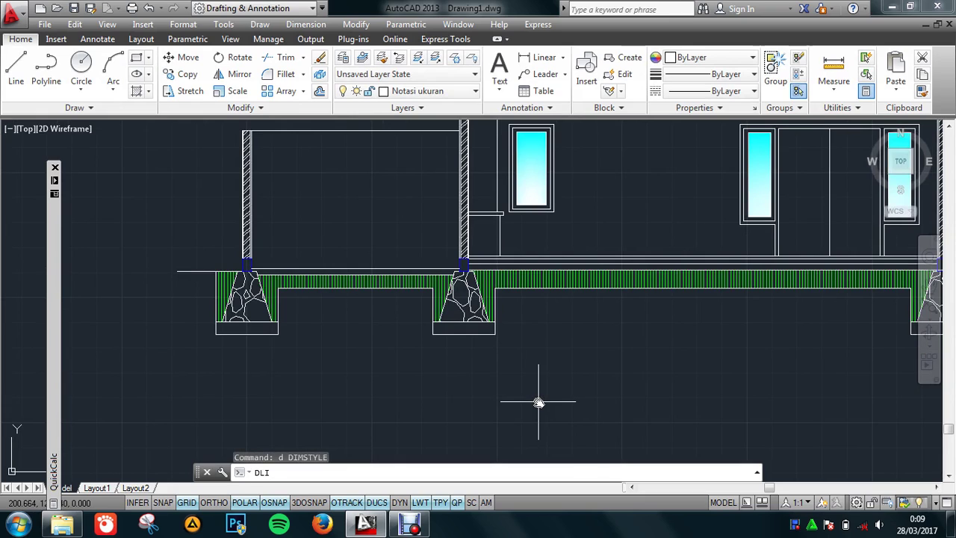
pyautogui.press('Return')
pyautogui.click(248, 335)
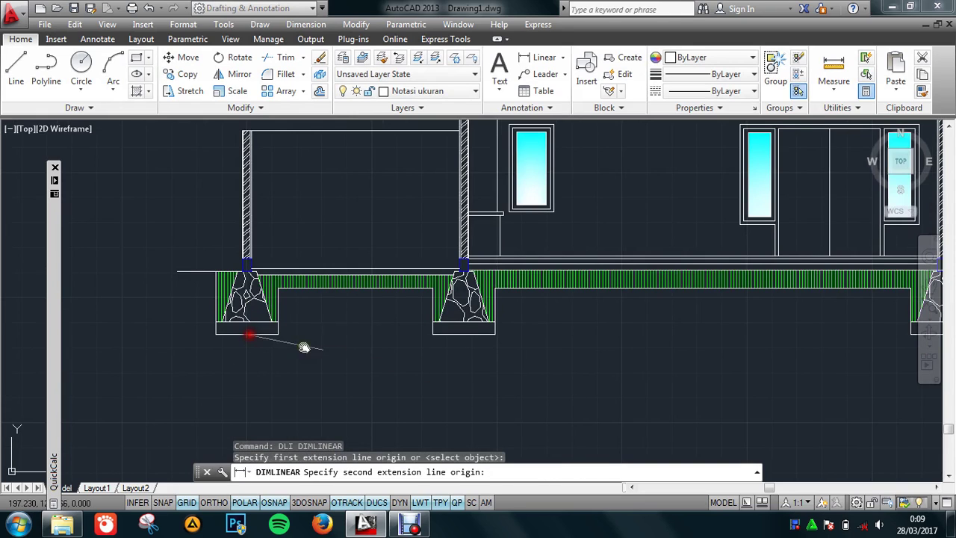
pyautogui.click(480, 348)
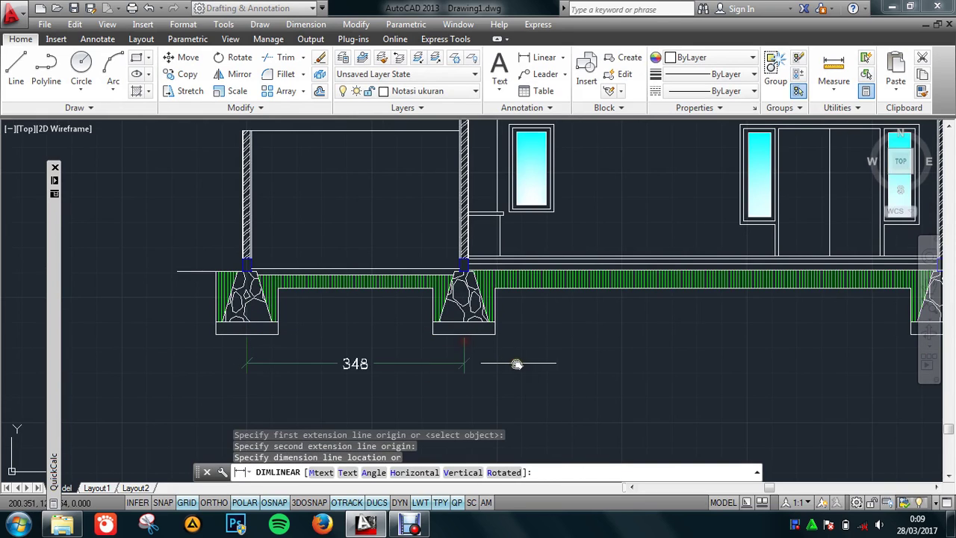
pyautogui.click(561, 359)
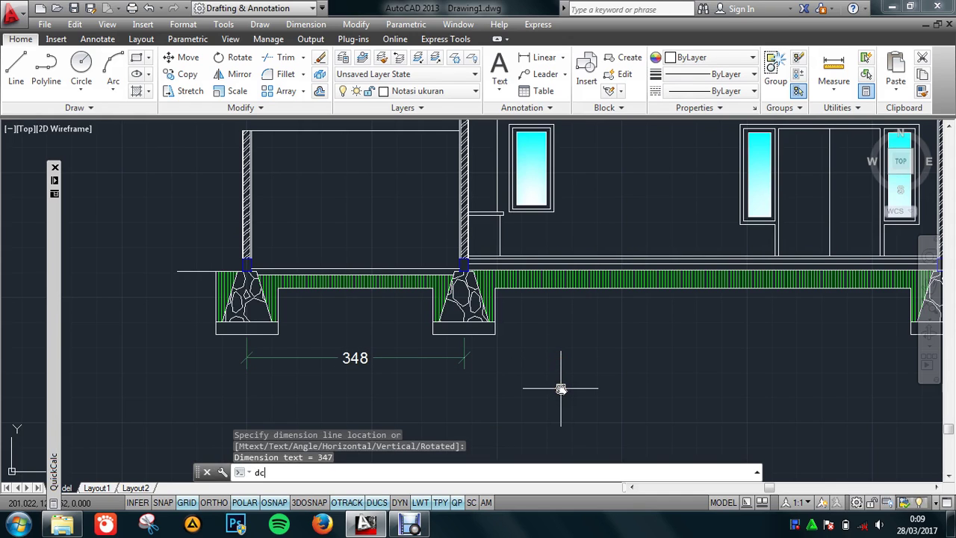
# Step: Continue the dimension chain with 765 and 172 spans to the last footings
pyautogui.write('dco')
pyautogui.press('Return')
pyautogui.moveTo(719, 363); pyautogui.dragTo(497, 375, button='middle')
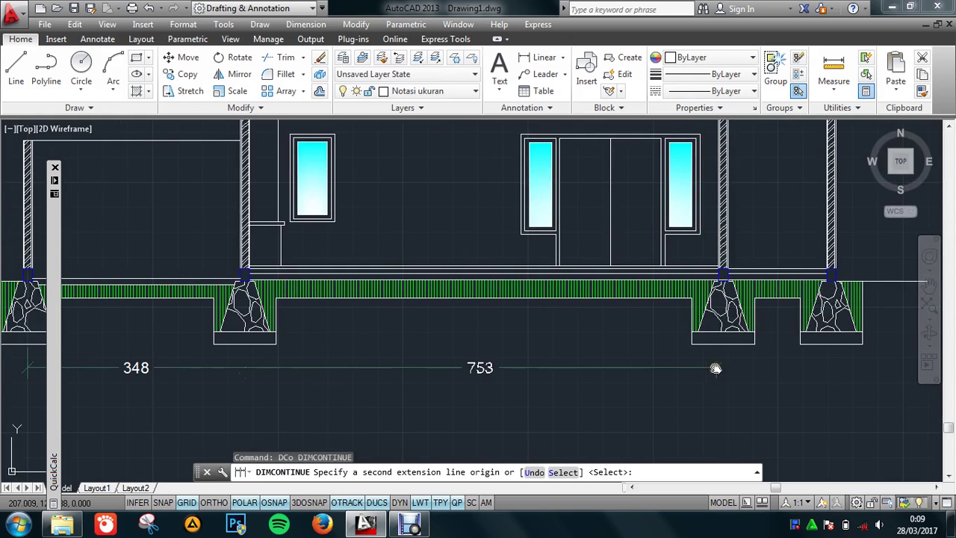
pyautogui.click(723, 343)
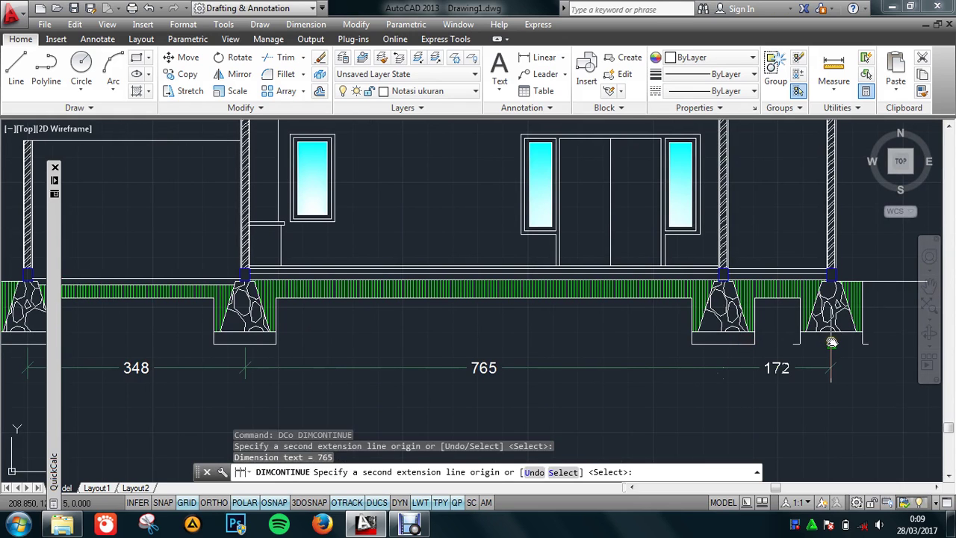
pyautogui.click(834, 342)
pyautogui.scroll(-1, 832, 373)
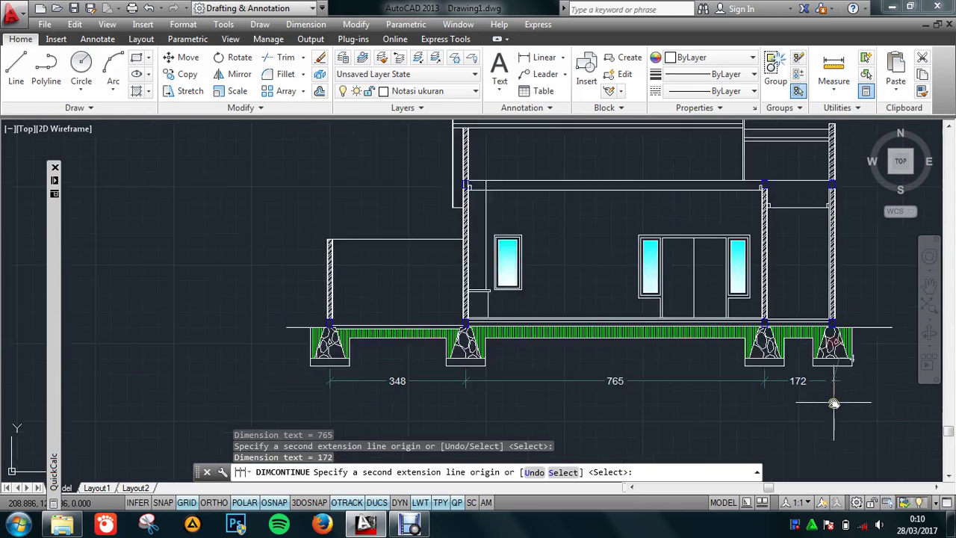
pyautogui.scroll(-3, 832, 395)
pyautogui.moveTo(829, 389)
pyautogui.mouseDown(button='middle')
pyautogui.moveTo(784, 448)
pyautogui.moveTo(794, 298)
pyautogui.mouseUp(button='middle')
pyautogui.scroll(4, 785, 416)
pyautogui.scroll(2, 800, 418)
pyautogui.press('Escape')
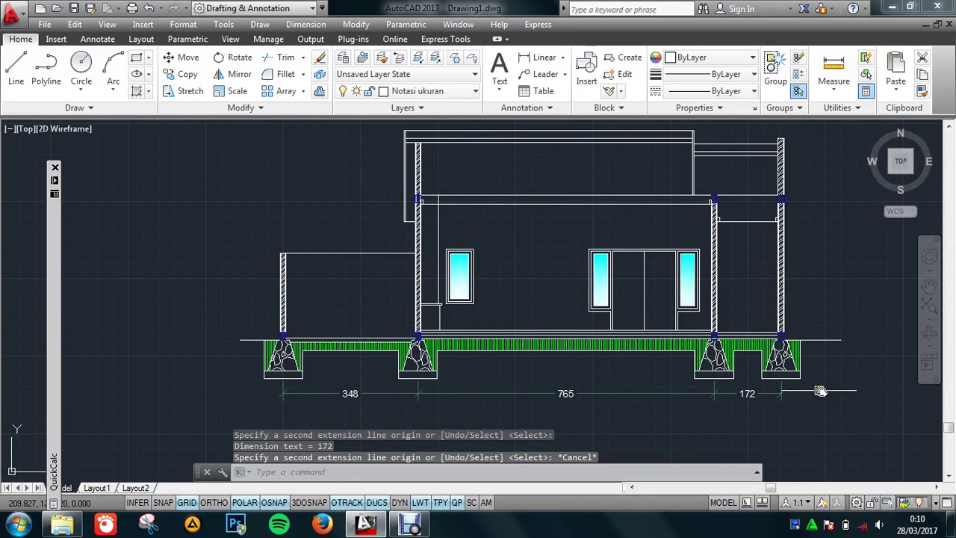
pyautogui.scroll(4, 279, 386)
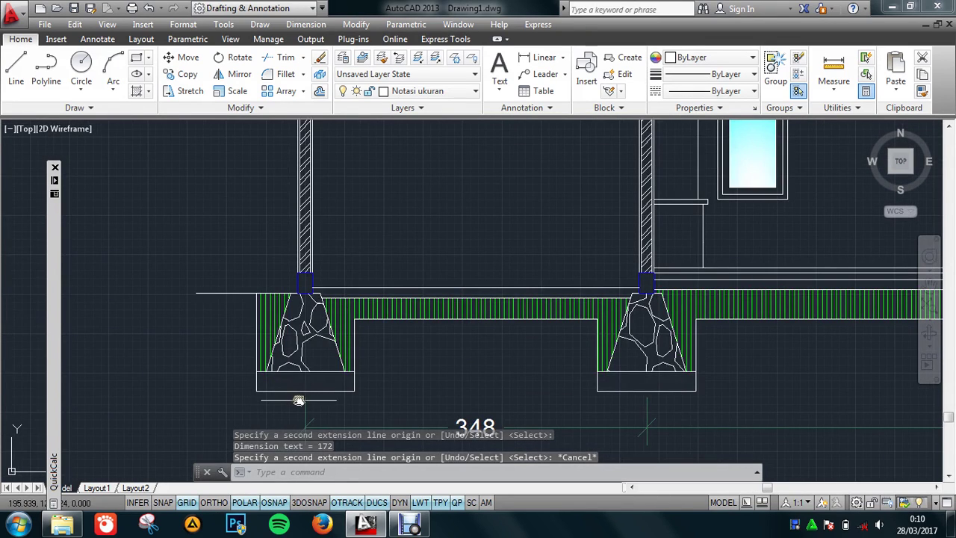
pyautogui.scroll(-4, 289, 382)
pyautogui.scroll(2, 635, 396)
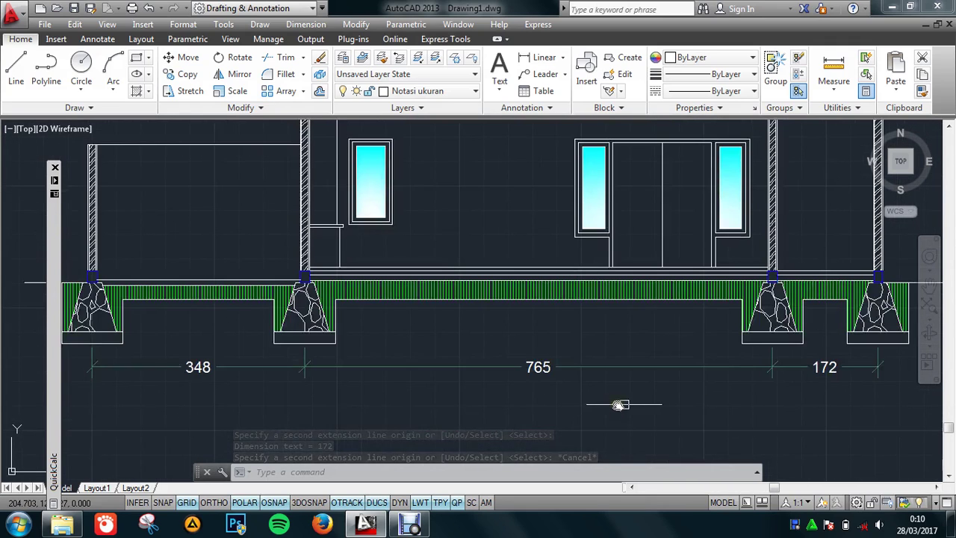
# Step: Erase the old 348, 765 and 172 footing dimensions
pyautogui.write('e')
pyautogui.press('Return')
pyautogui.click(886, 351)
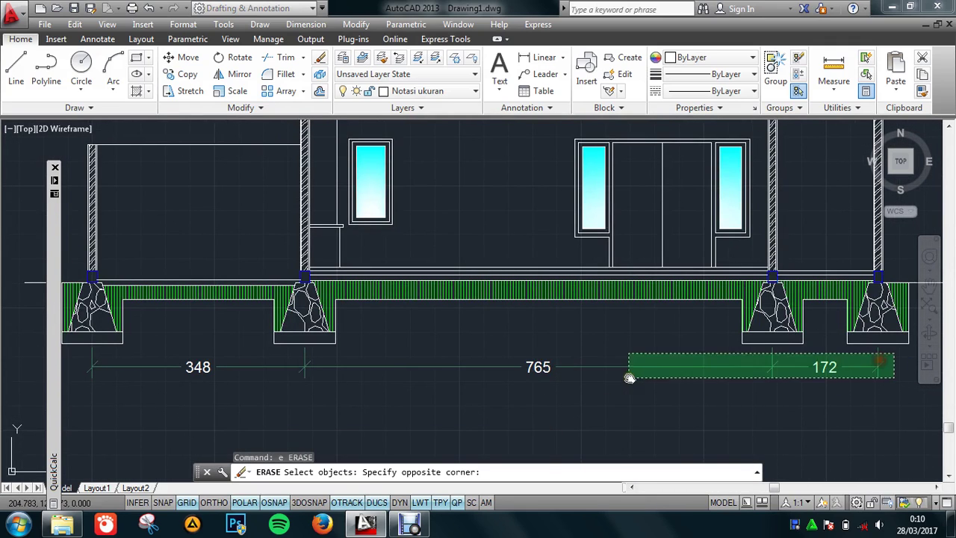
pyautogui.click(629, 377)
pyautogui.click(394, 341)
pyautogui.click(361, 380)
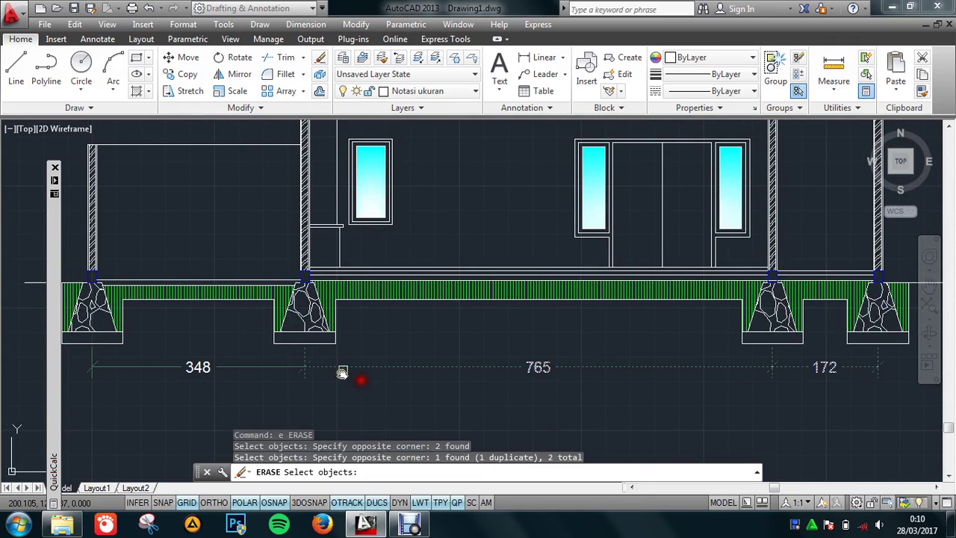
pyautogui.click(271, 380)
pyautogui.moveTo(269, 386); pyautogui.dragTo(350, 384, button='middle')
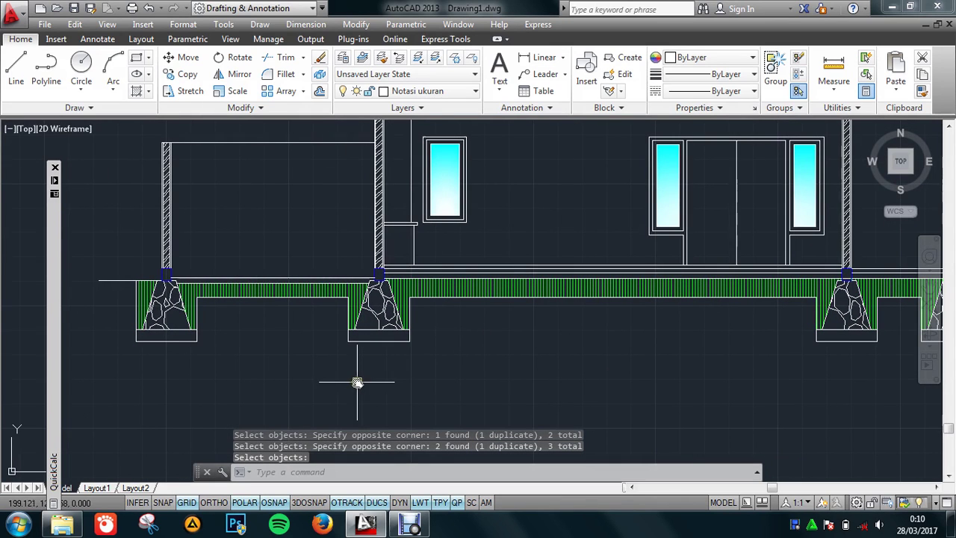
# Step: Add a 355 linear dimension from the left footing corner to the second footing
pyautogui.write('dli')
pyautogui.press('Return')
pyautogui.scroll(2, 205, 343)
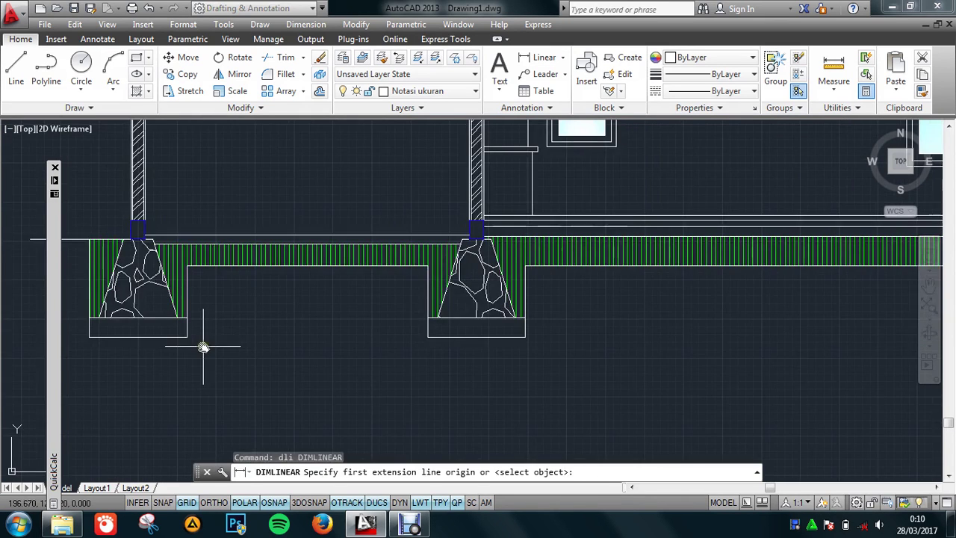
pyautogui.click(160, 333)
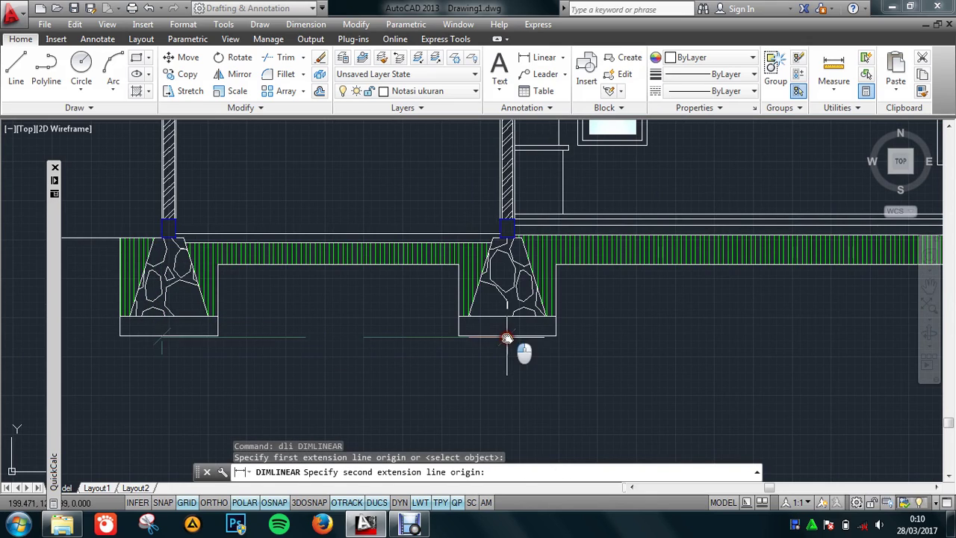
pyautogui.click(511, 342)
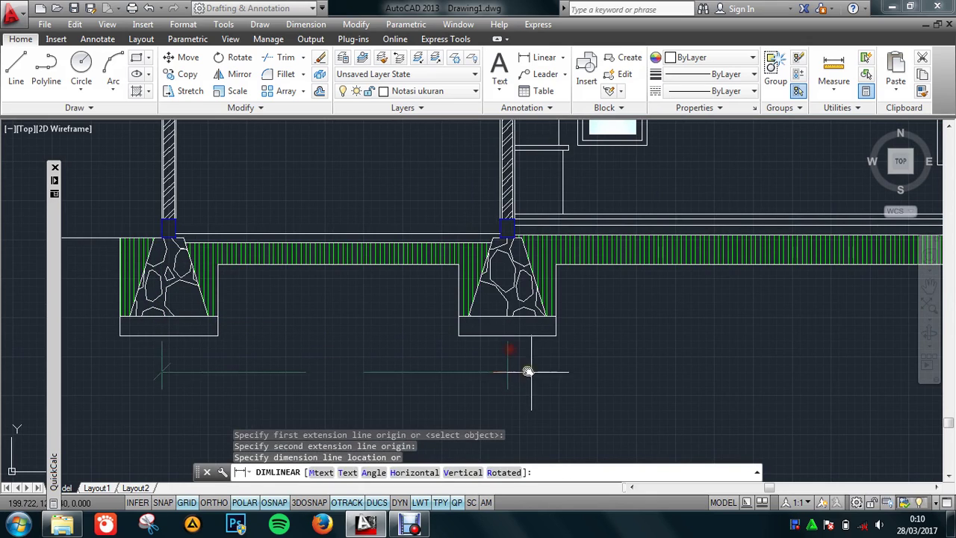
pyautogui.click(599, 377)
# Step: Continue the chain with 765 and 180 spans to the last footings
pyautogui.write('do')
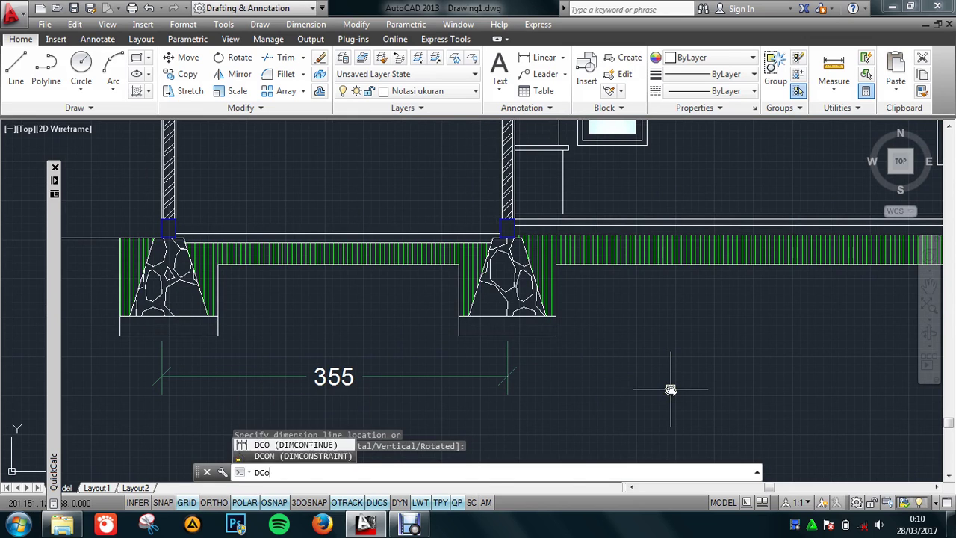
pyautogui.press('Return')
pyautogui.moveTo(822, 375); pyautogui.dragTo(570, 376, button='middle')
pyautogui.moveTo(926, 366); pyautogui.dragTo(479, 373, button='middle')
pyautogui.click(843, 334)
pyautogui.scroll(2, 479, 374)
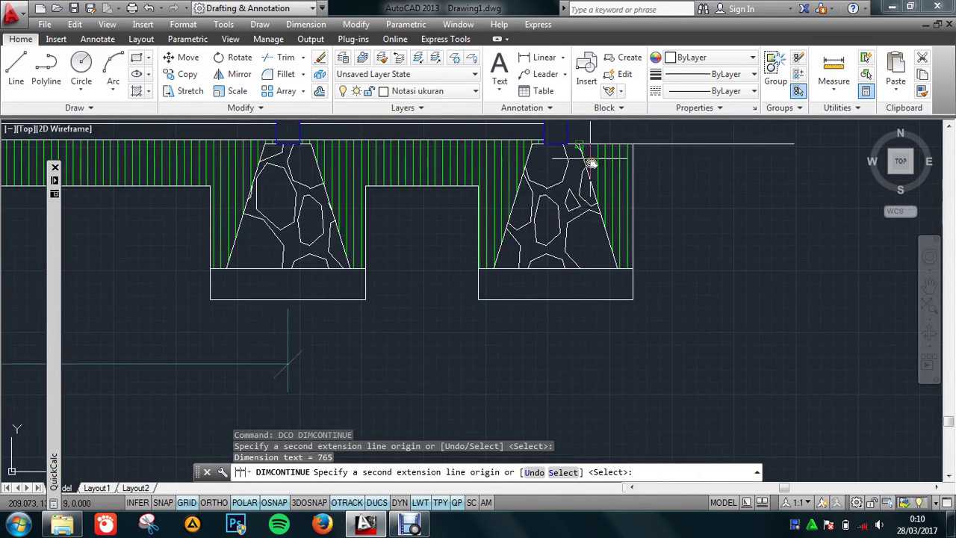
pyautogui.click(570, 297)
pyautogui.scroll(-5, 672, 340)
pyautogui.scroll(2, 467, 377)
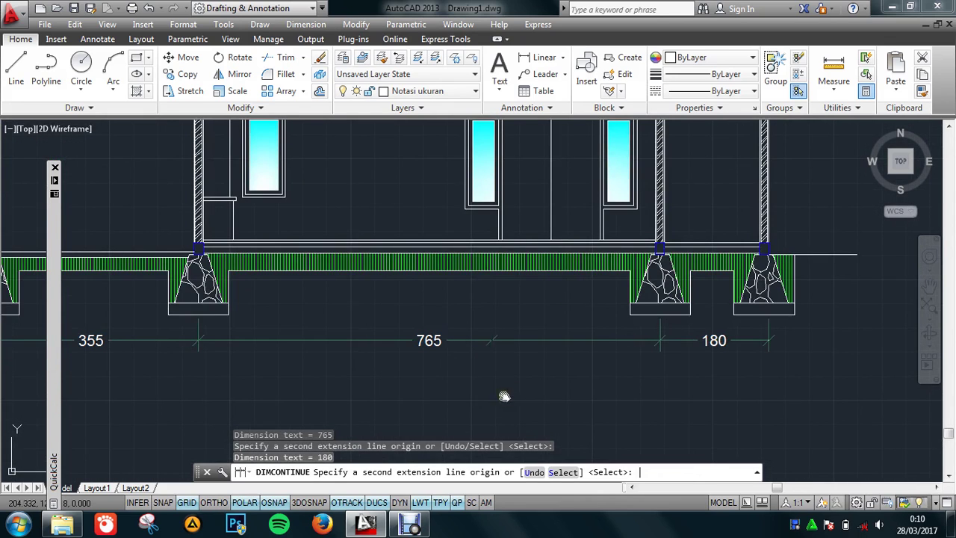
pyautogui.press('Escape')
# Step: Start a new linear dimension for the overall footing width
pyautogui.moveTo(504, 396); pyautogui.dragTo(516, 378, button='middle')
pyautogui.write('dli')
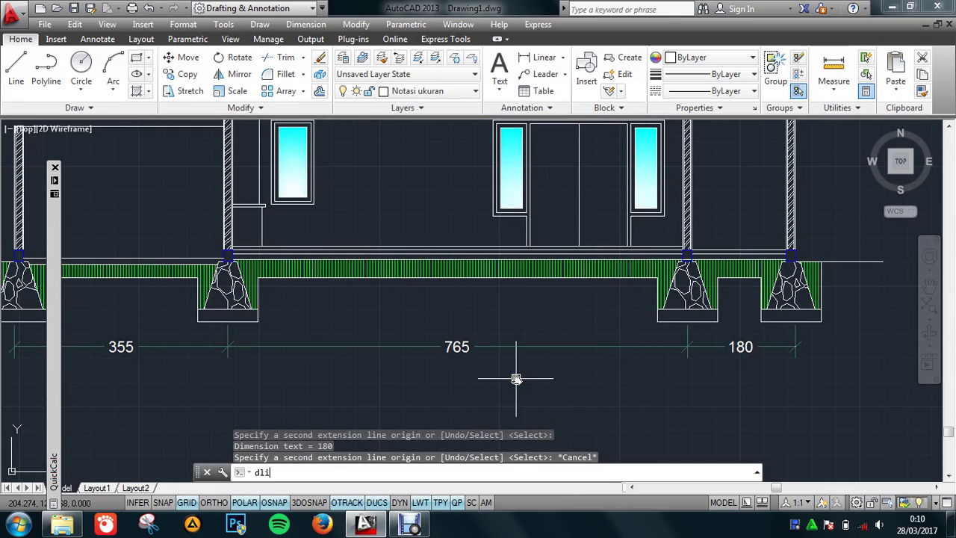
pyautogui.press('Return')
# Step: Dimension the full footing width as 1300 between the outer corners, below the chain
pyautogui.moveTo(240, 354); pyautogui.dragTo(352, 366, button='middle')
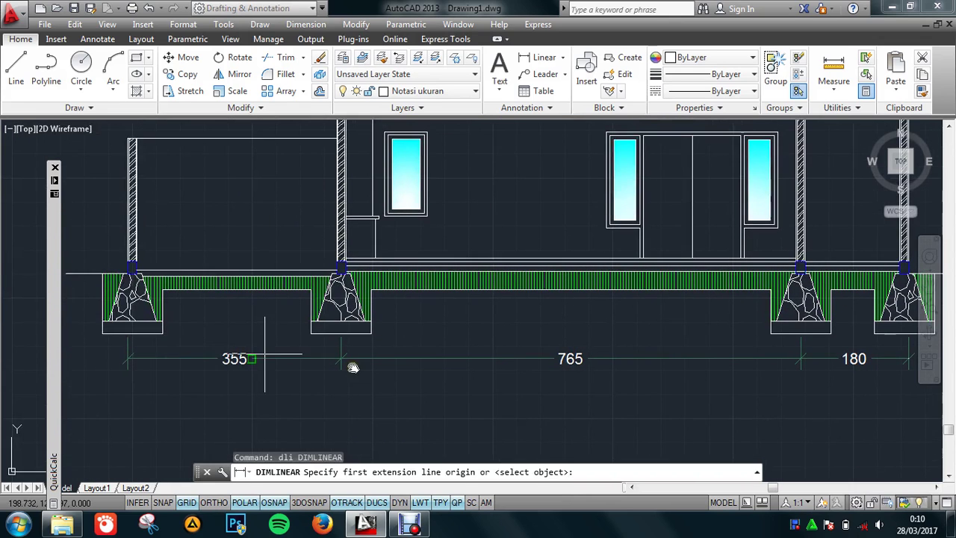
pyautogui.click(128, 353)
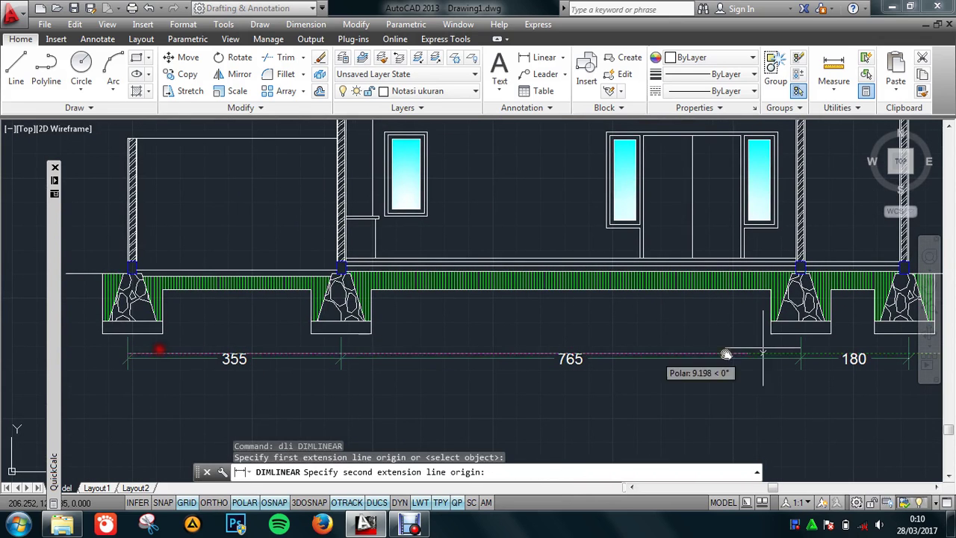
pyautogui.click(908, 351)
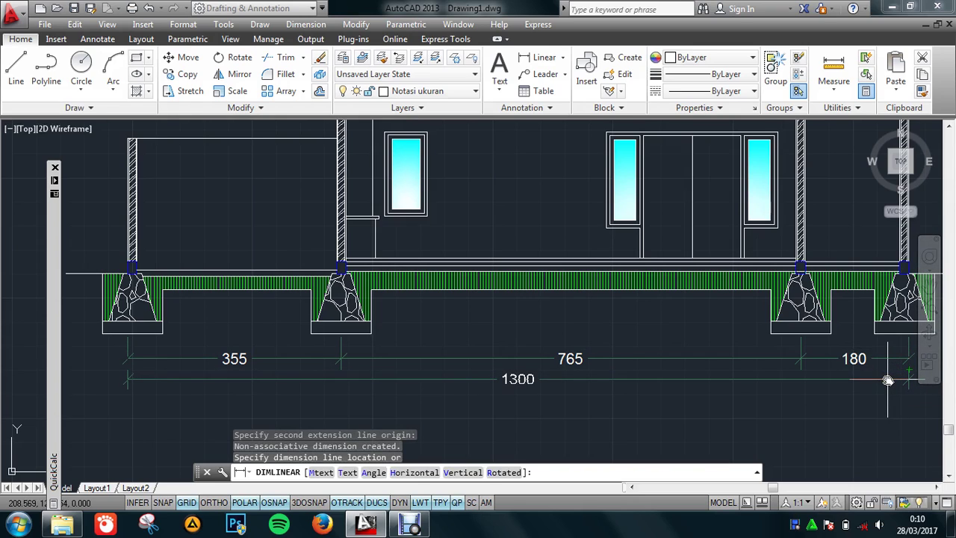
pyautogui.click(888, 380)
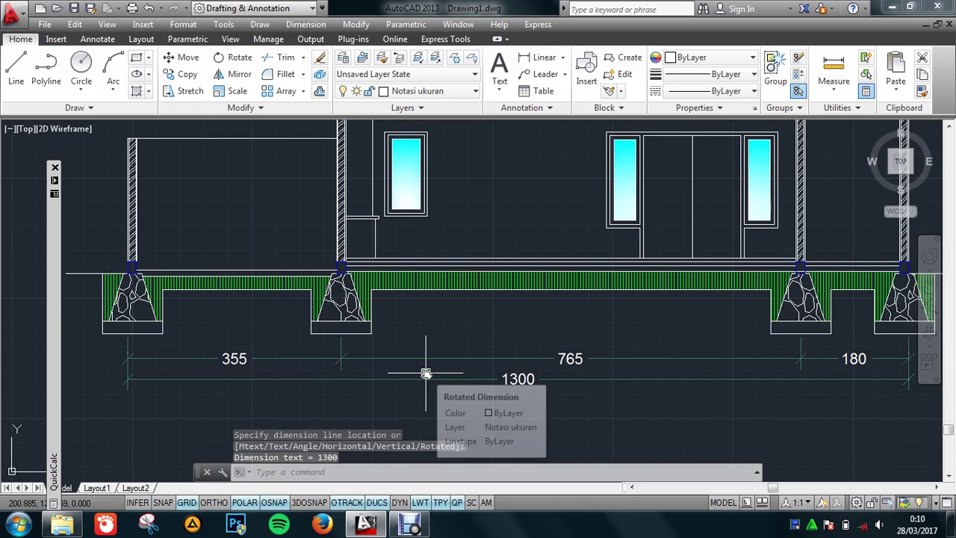
pyautogui.scroll(-4, 514, 410)
pyautogui.scroll(2, 578, 322)
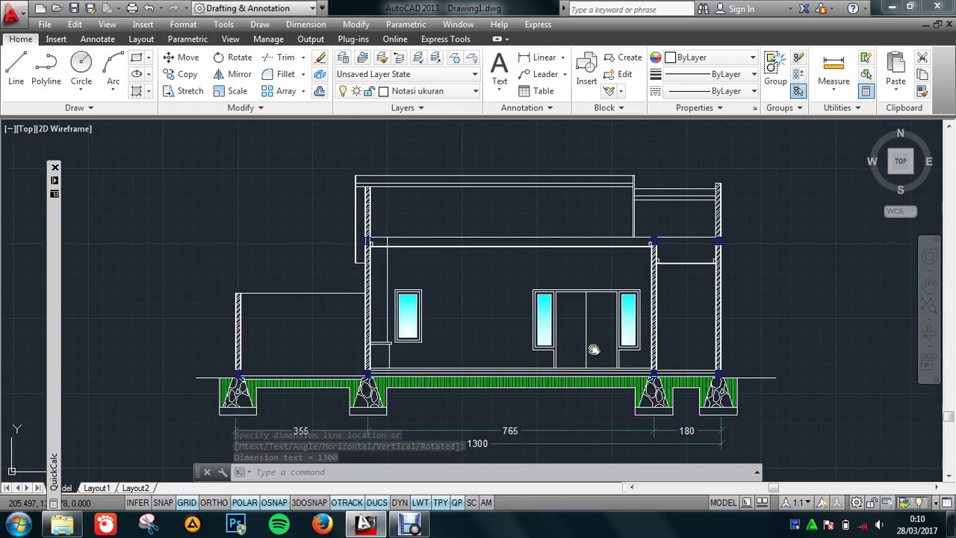
pyautogui.moveTo(571, 314); pyautogui.dragTo(551, 324, button='middle')
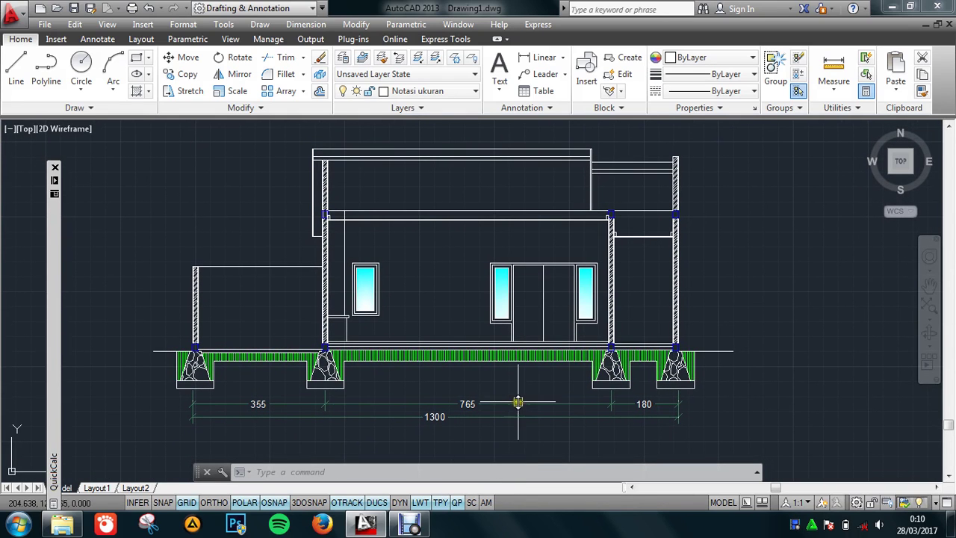
pyautogui.scroll(-1, 517, 401)
pyautogui.scroll(1, 501, 385)
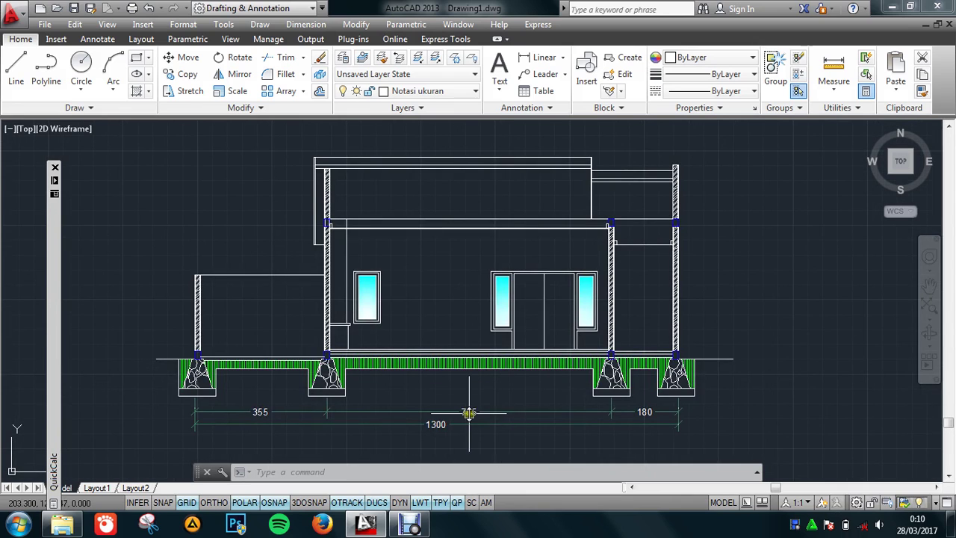
pyautogui.scroll(-1, 469, 413)
pyautogui.scroll(1, 476, 390)
pyautogui.scroll(-1, 476, 391)
pyautogui.scroll(1, 476, 391)
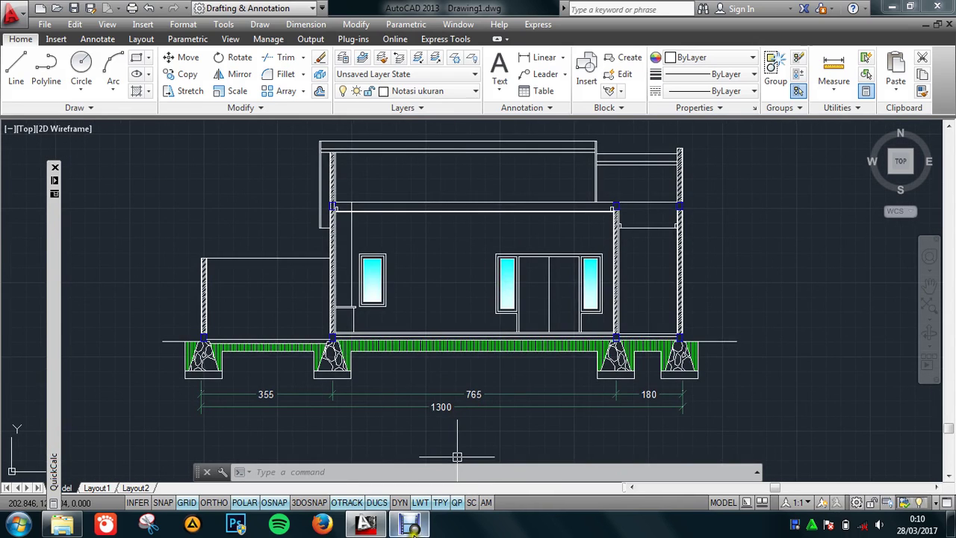